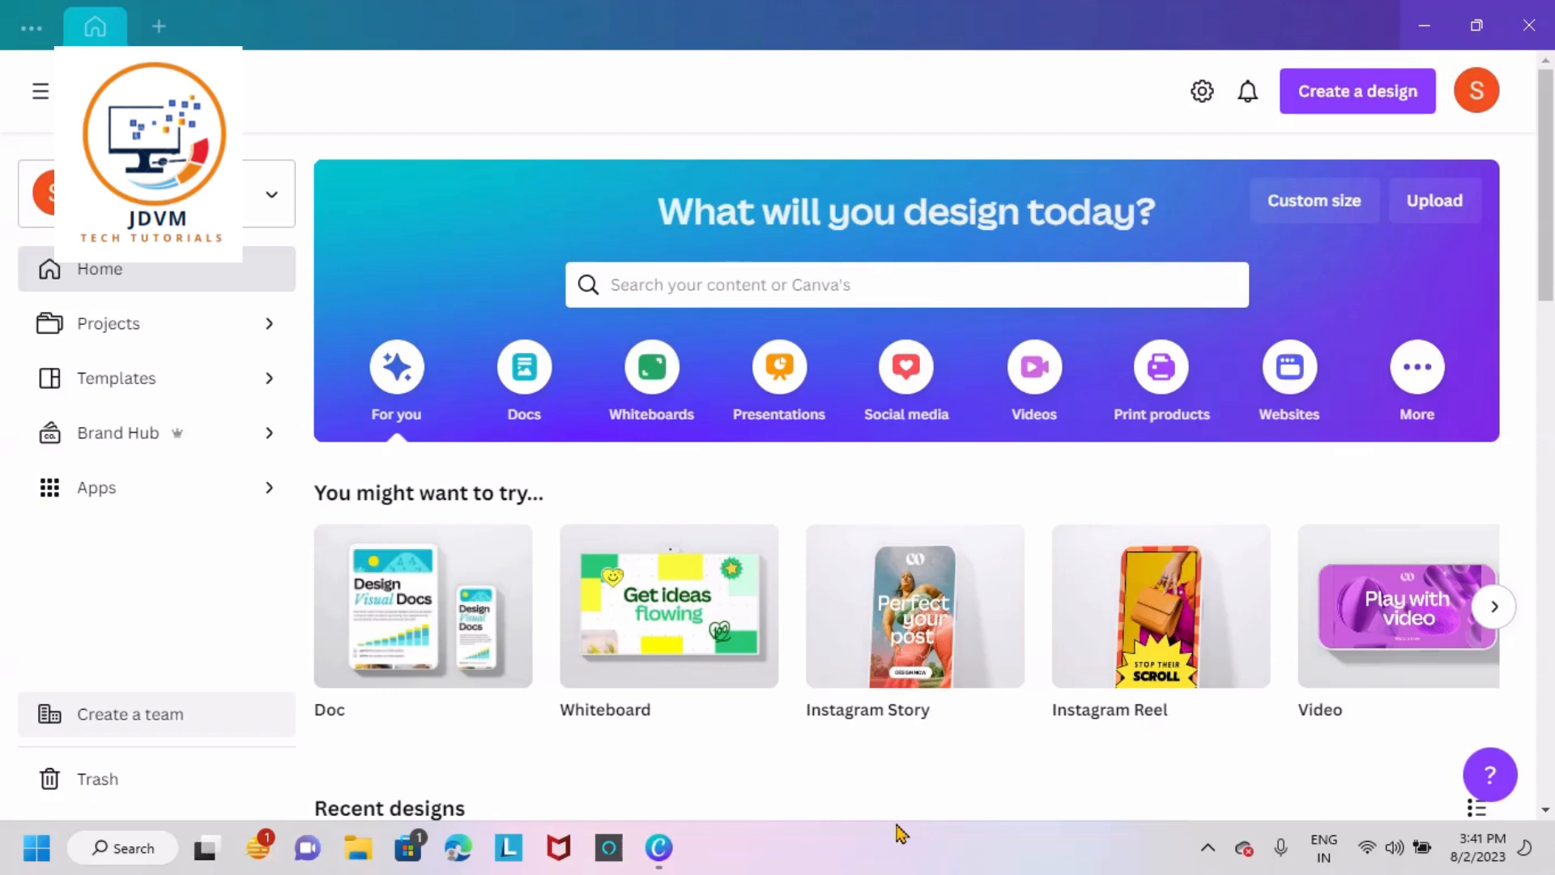
Create a blank Instagram Reel and apply the beach-sunset quotes template page reading "Overthinking will destroy your happiness.".
mouse_move(1215, 739)
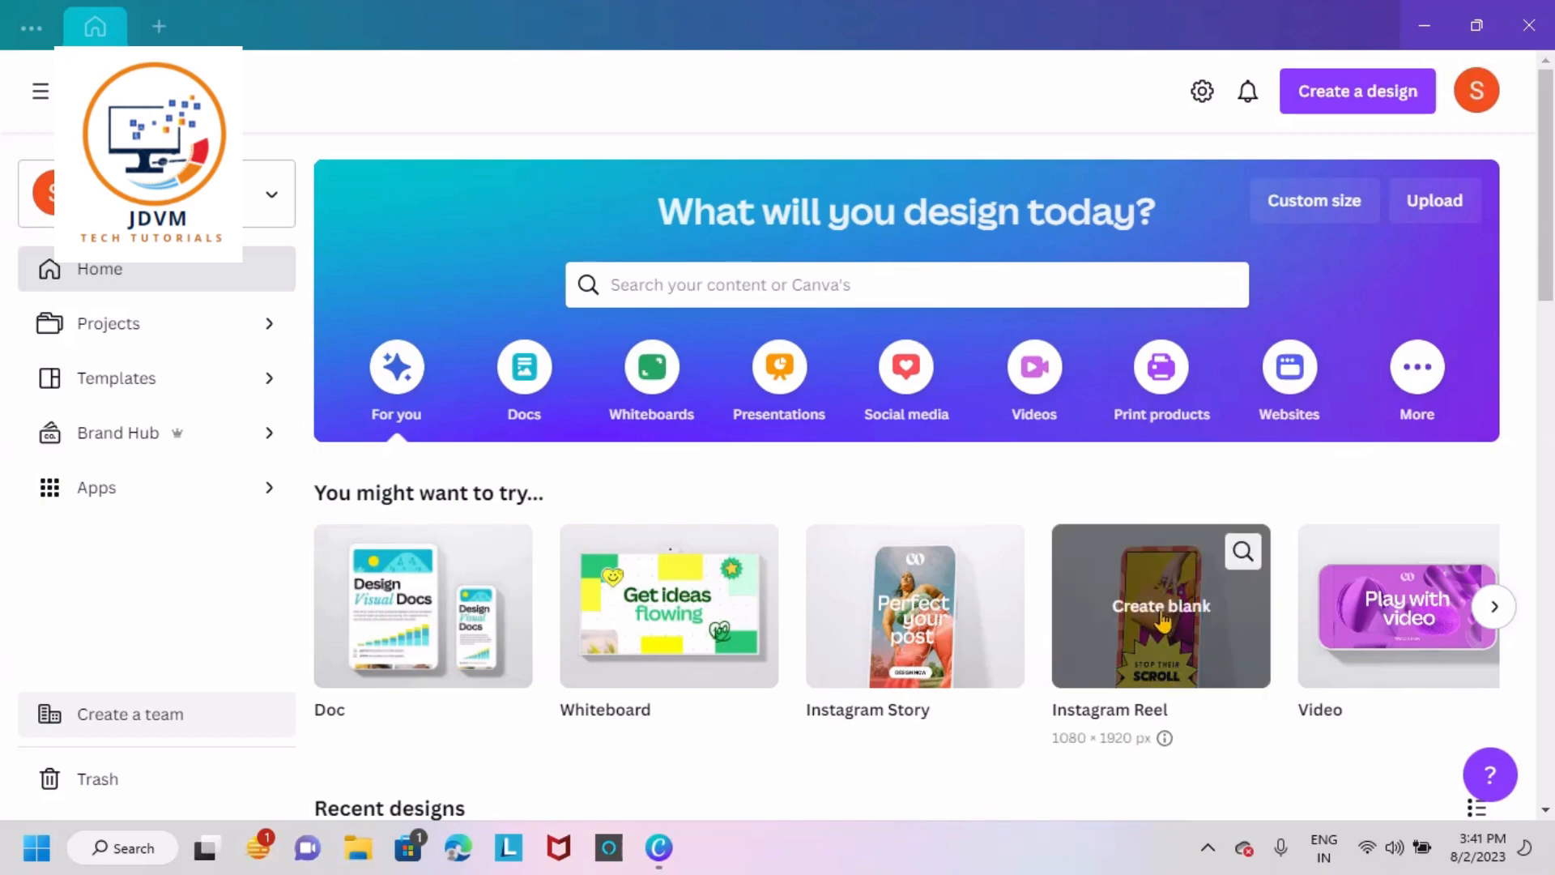
left_click(1147, 642)
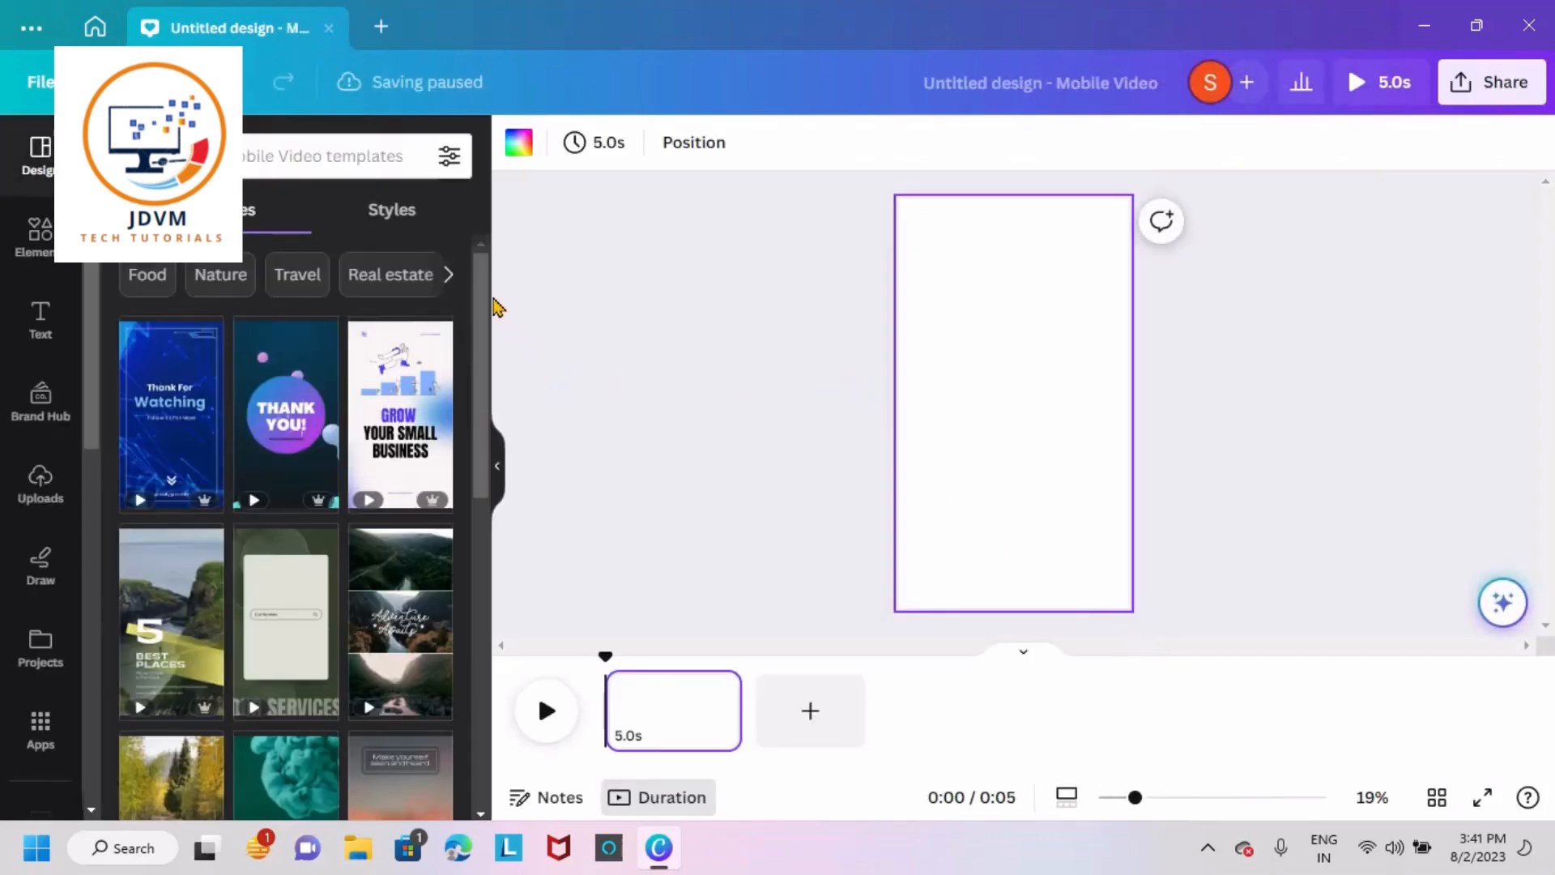
scroll(483, 356, "down", 4)
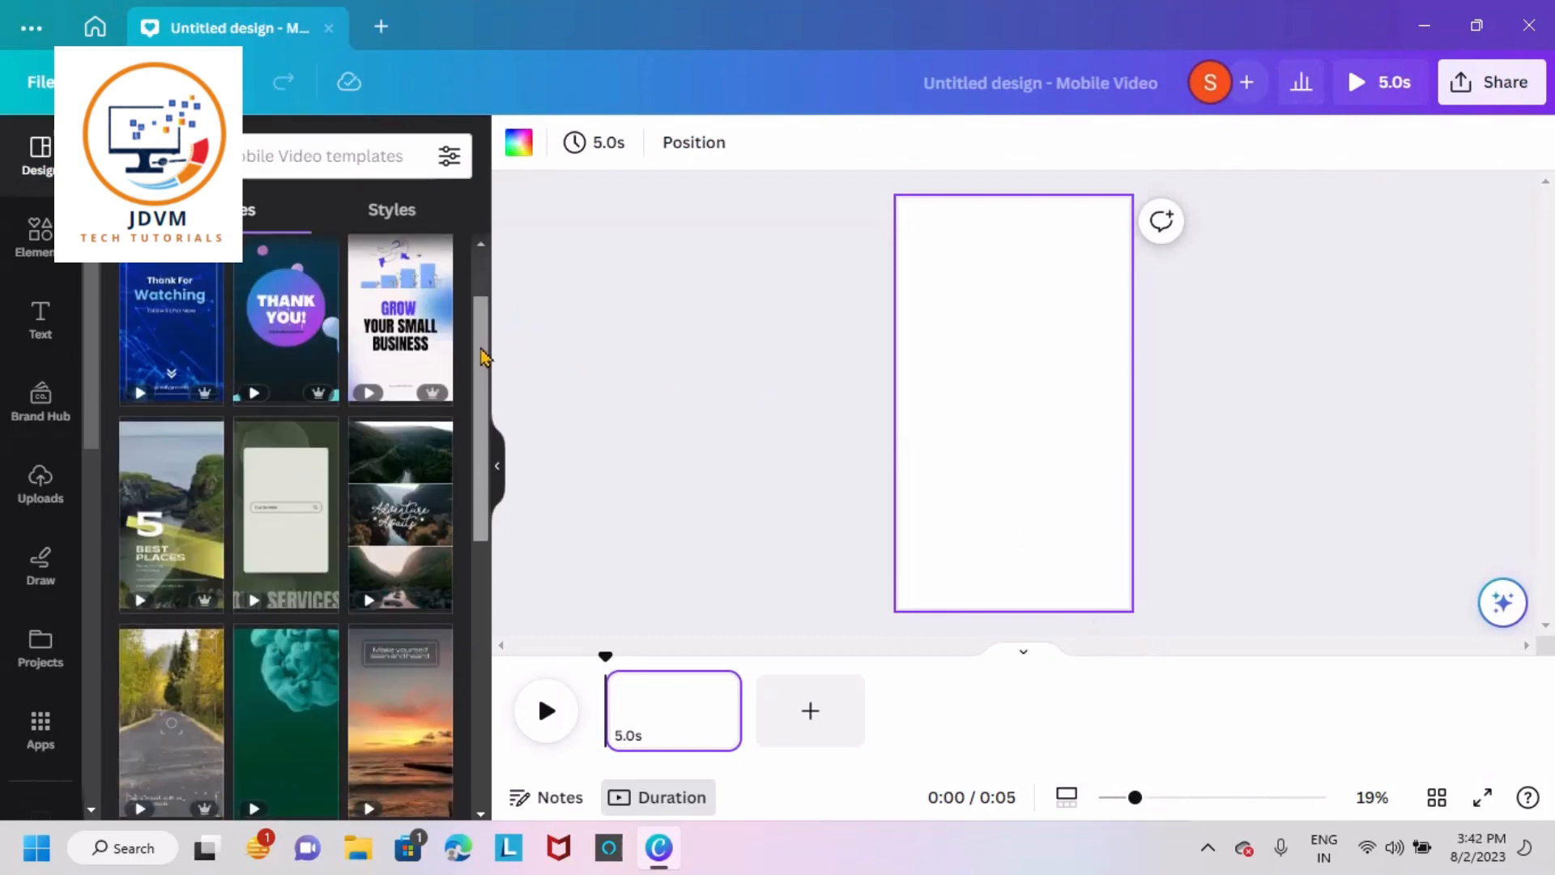
scroll(483, 442, "down", 3)
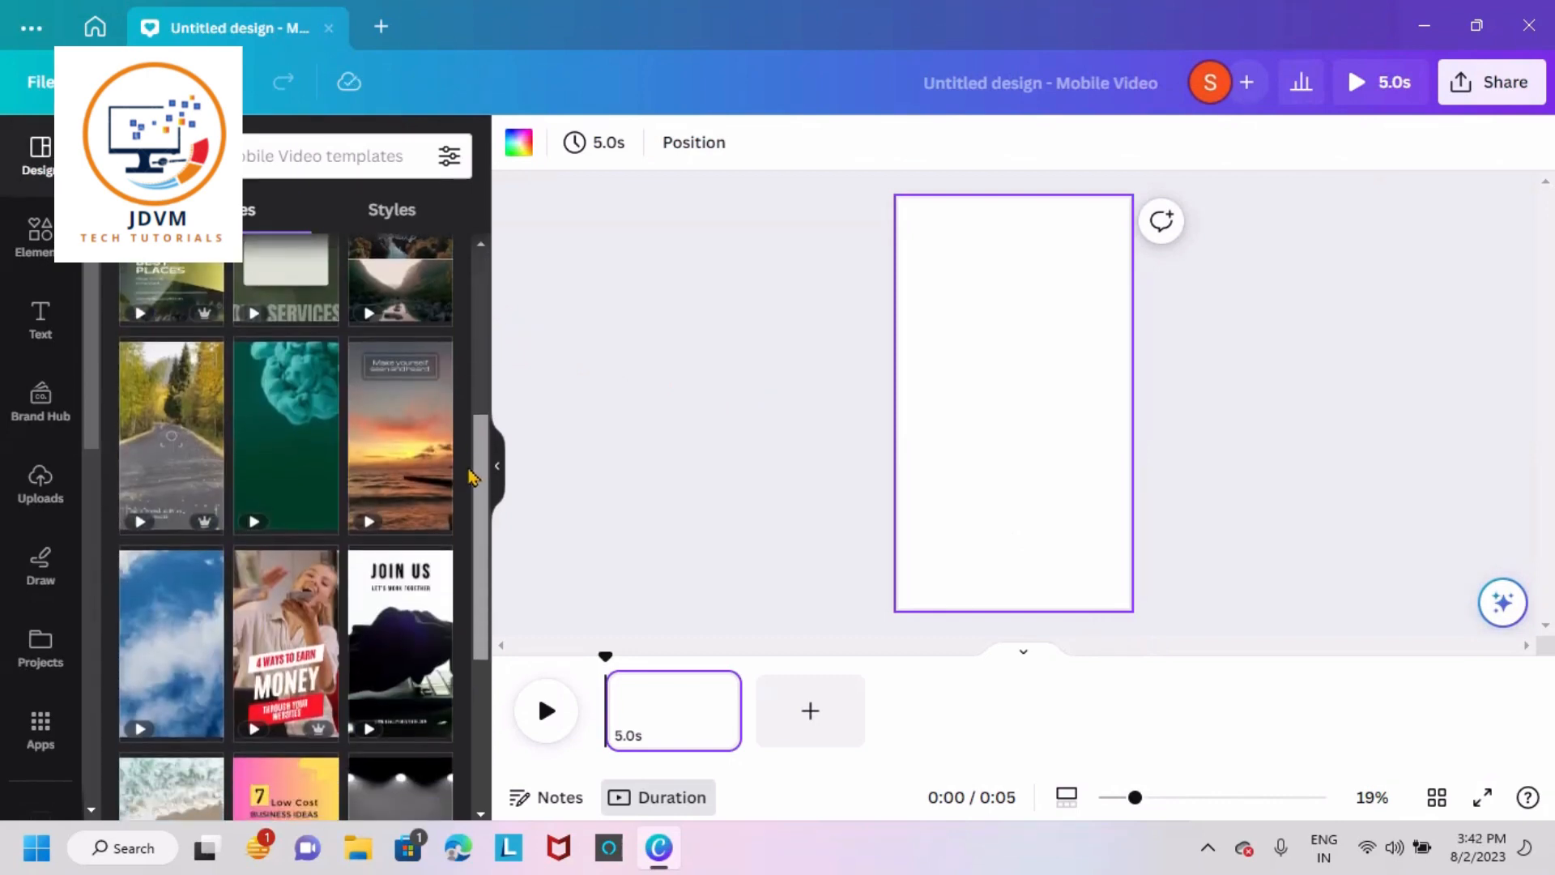
scroll(448, 545, "down", 8)
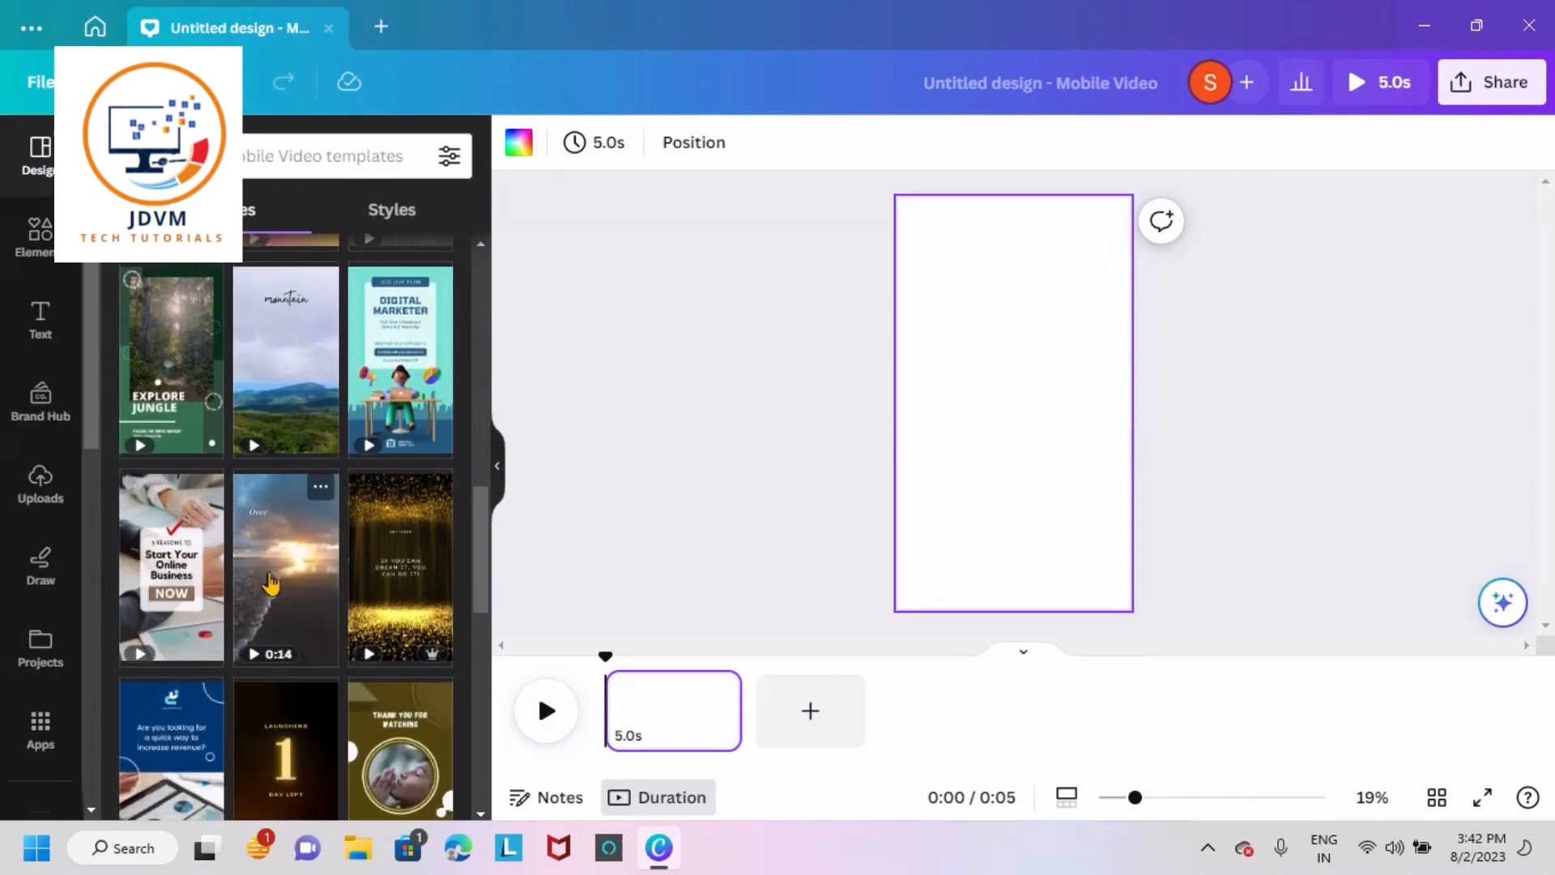
left_click(272, 581)
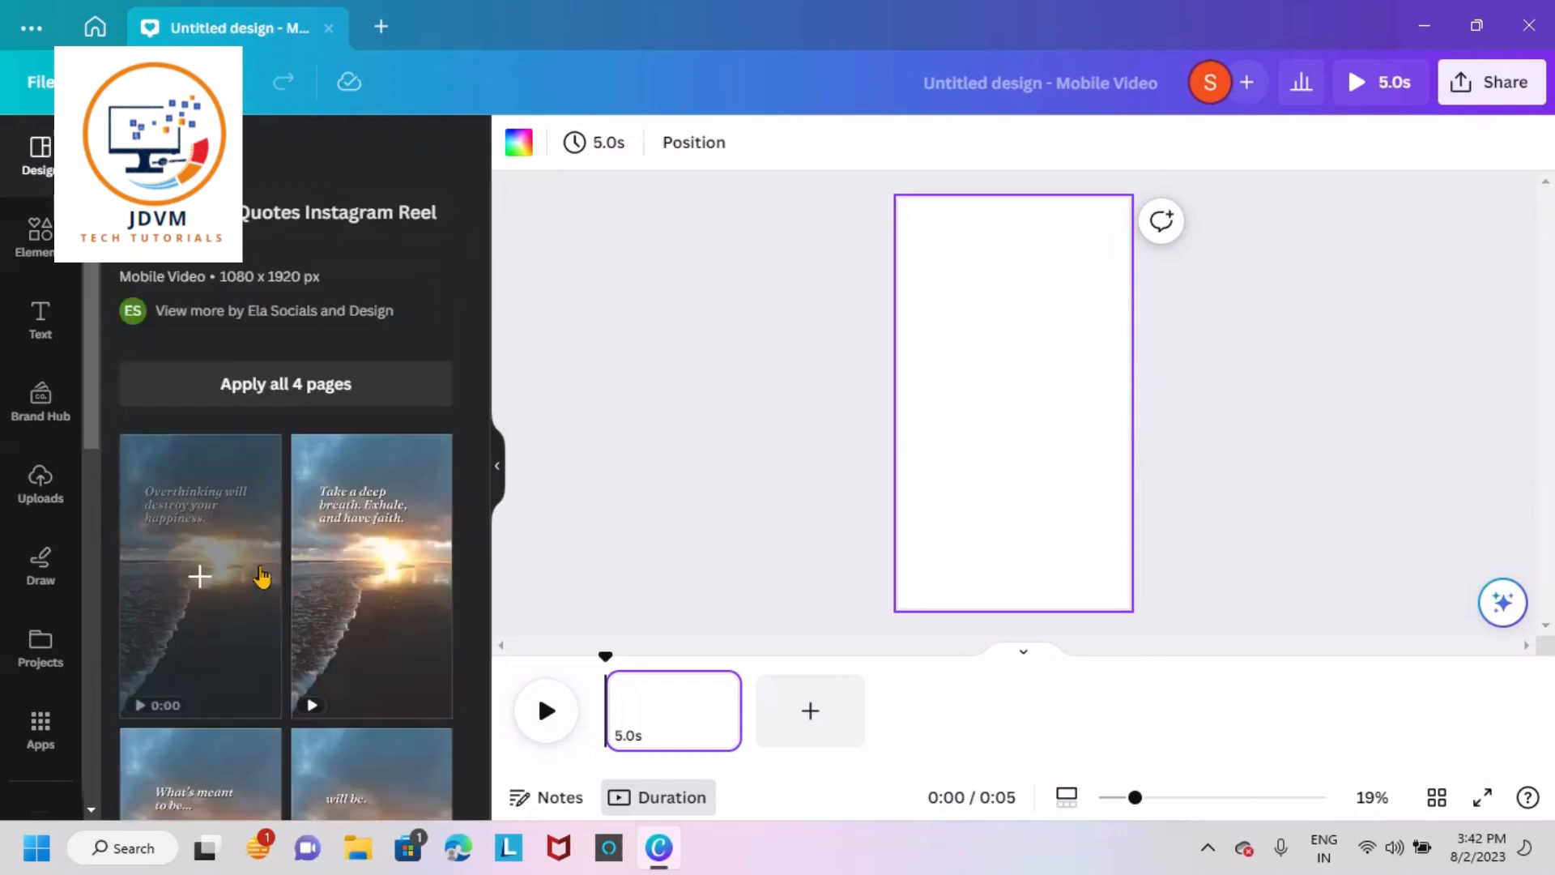
left_click(261, 577)
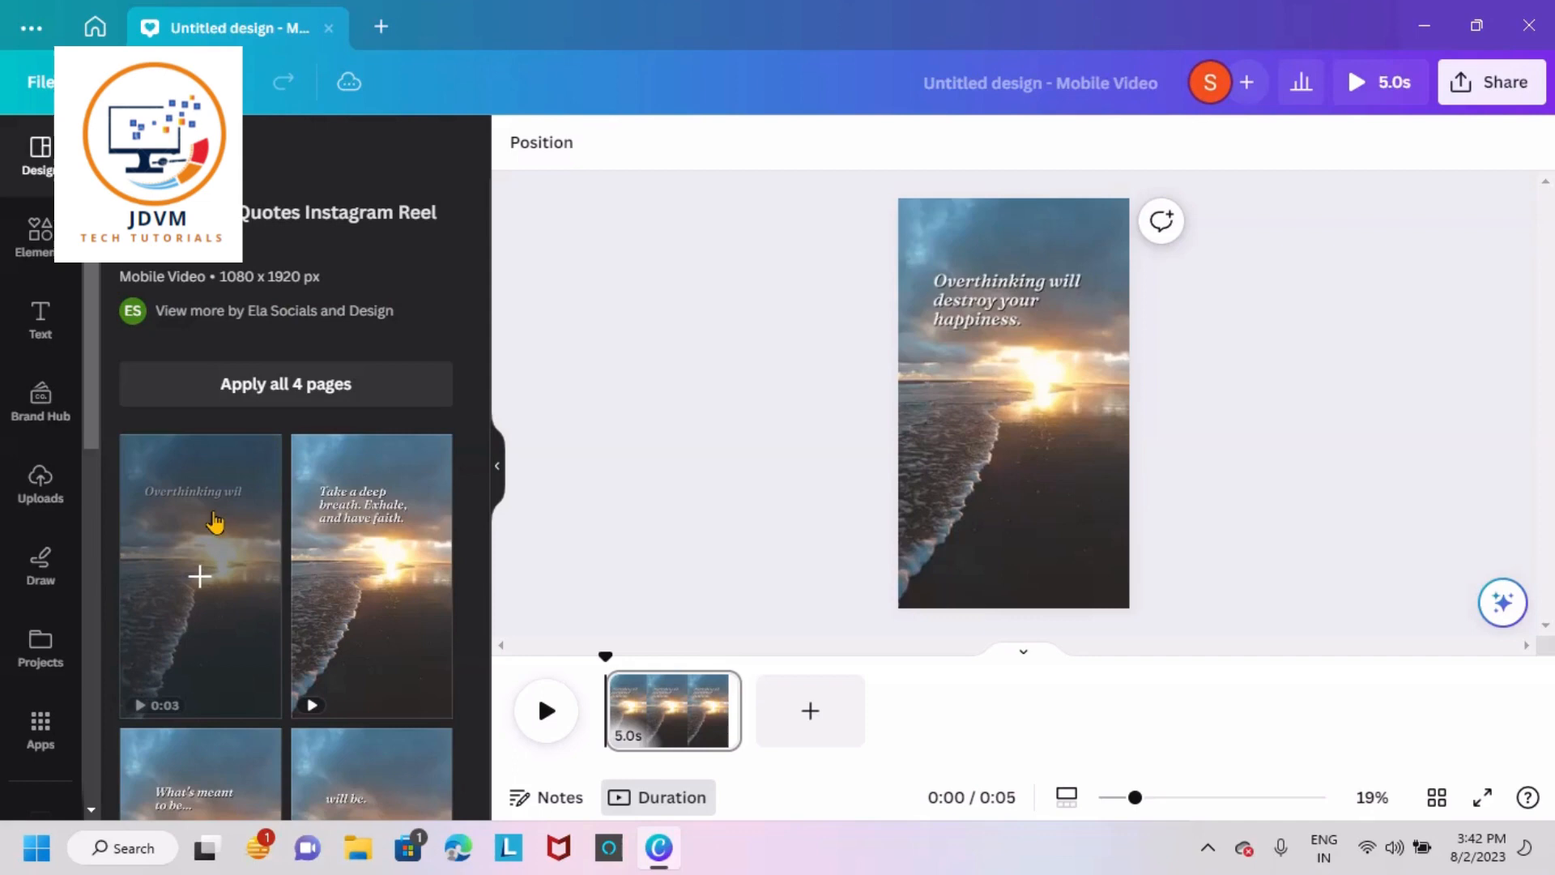
Lower the volume of the page's background beach video to 11.
left_click(1066, 381)
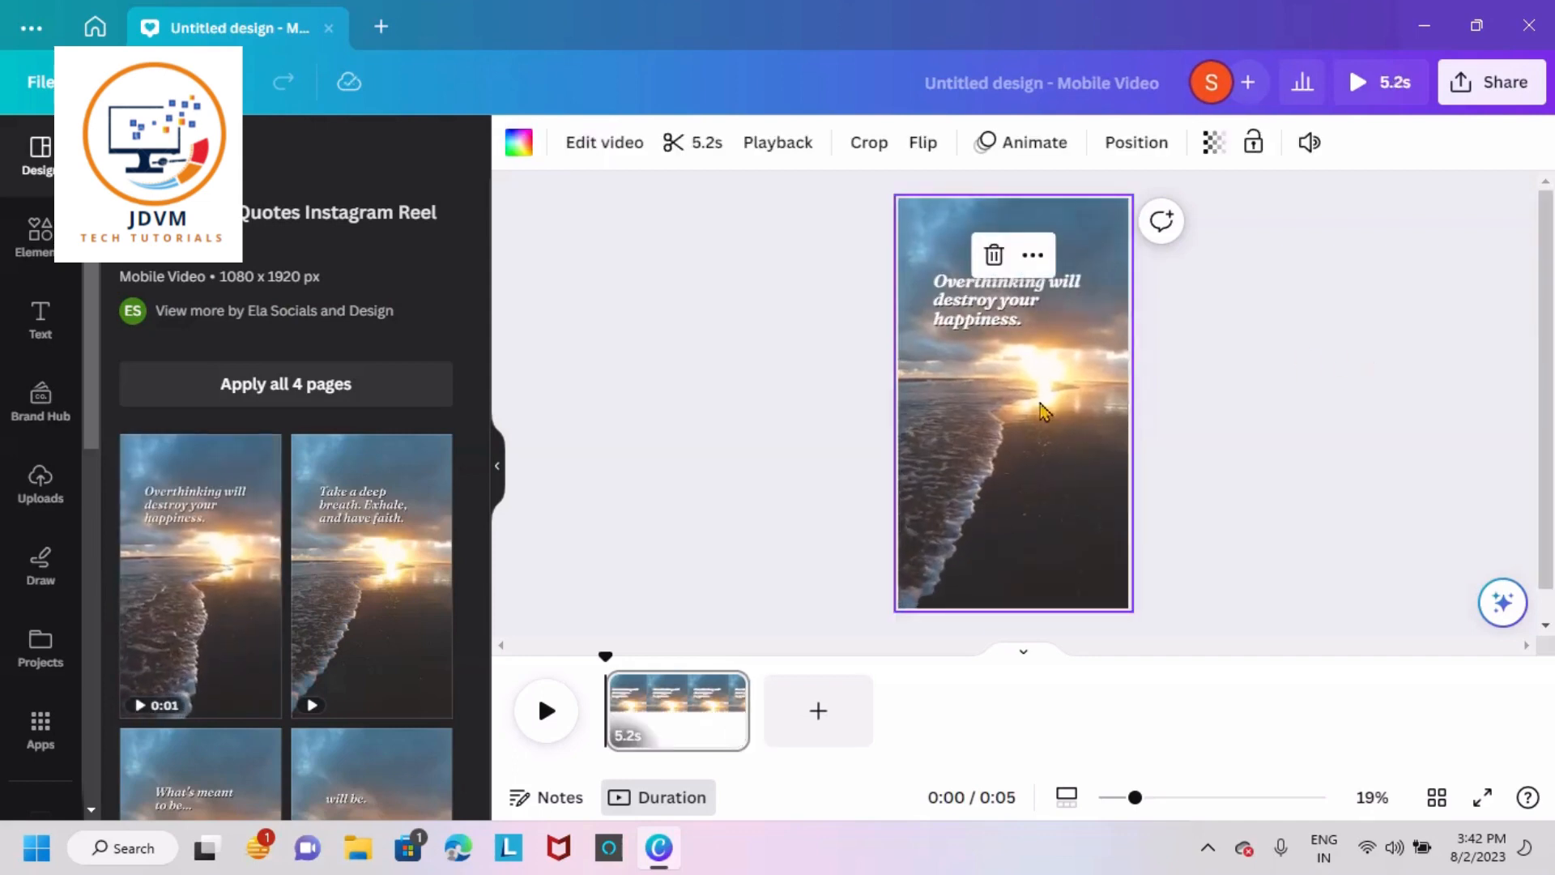
left_click(1310, 144)
left_click(944, 261)
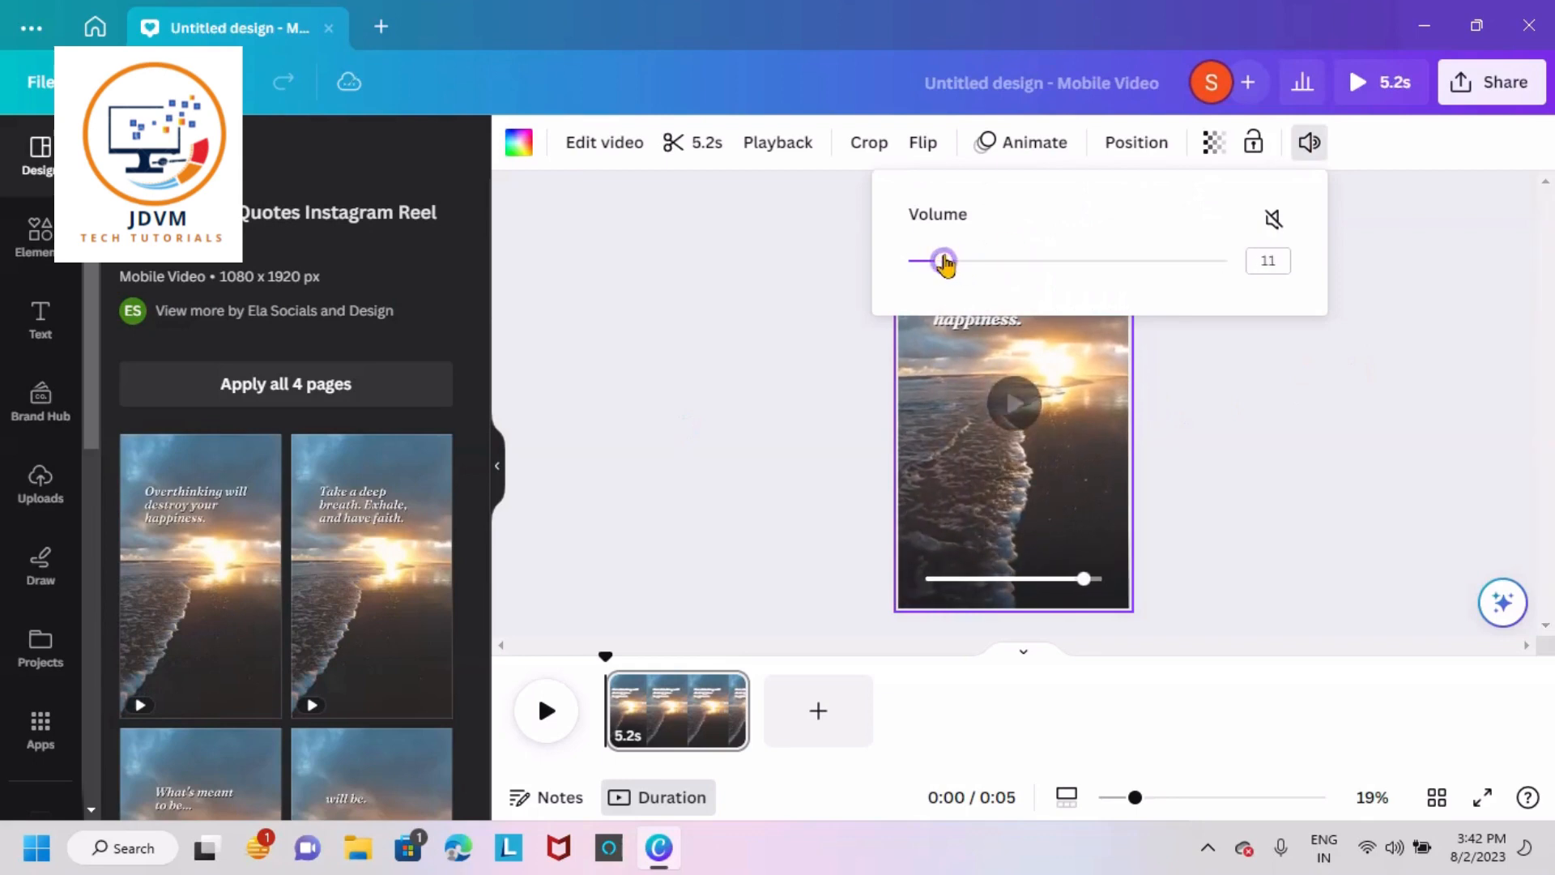
left_click(1331, 386)
Delete the template's quote text and add a new heading reading "Tech Quotes" in its place.
left_click(1051, 317)
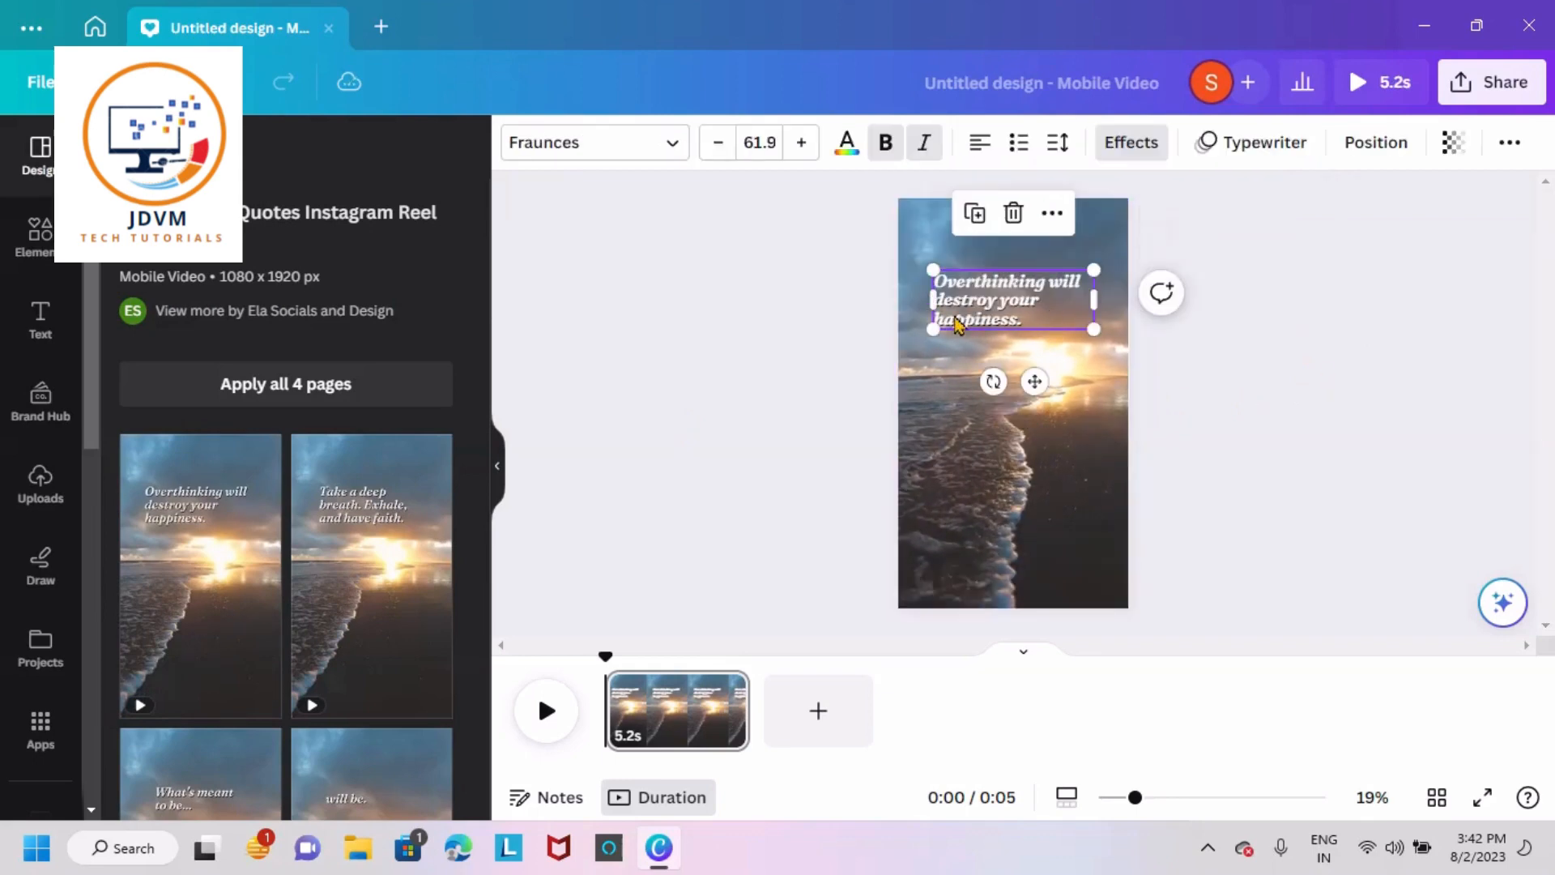
key("Delete")
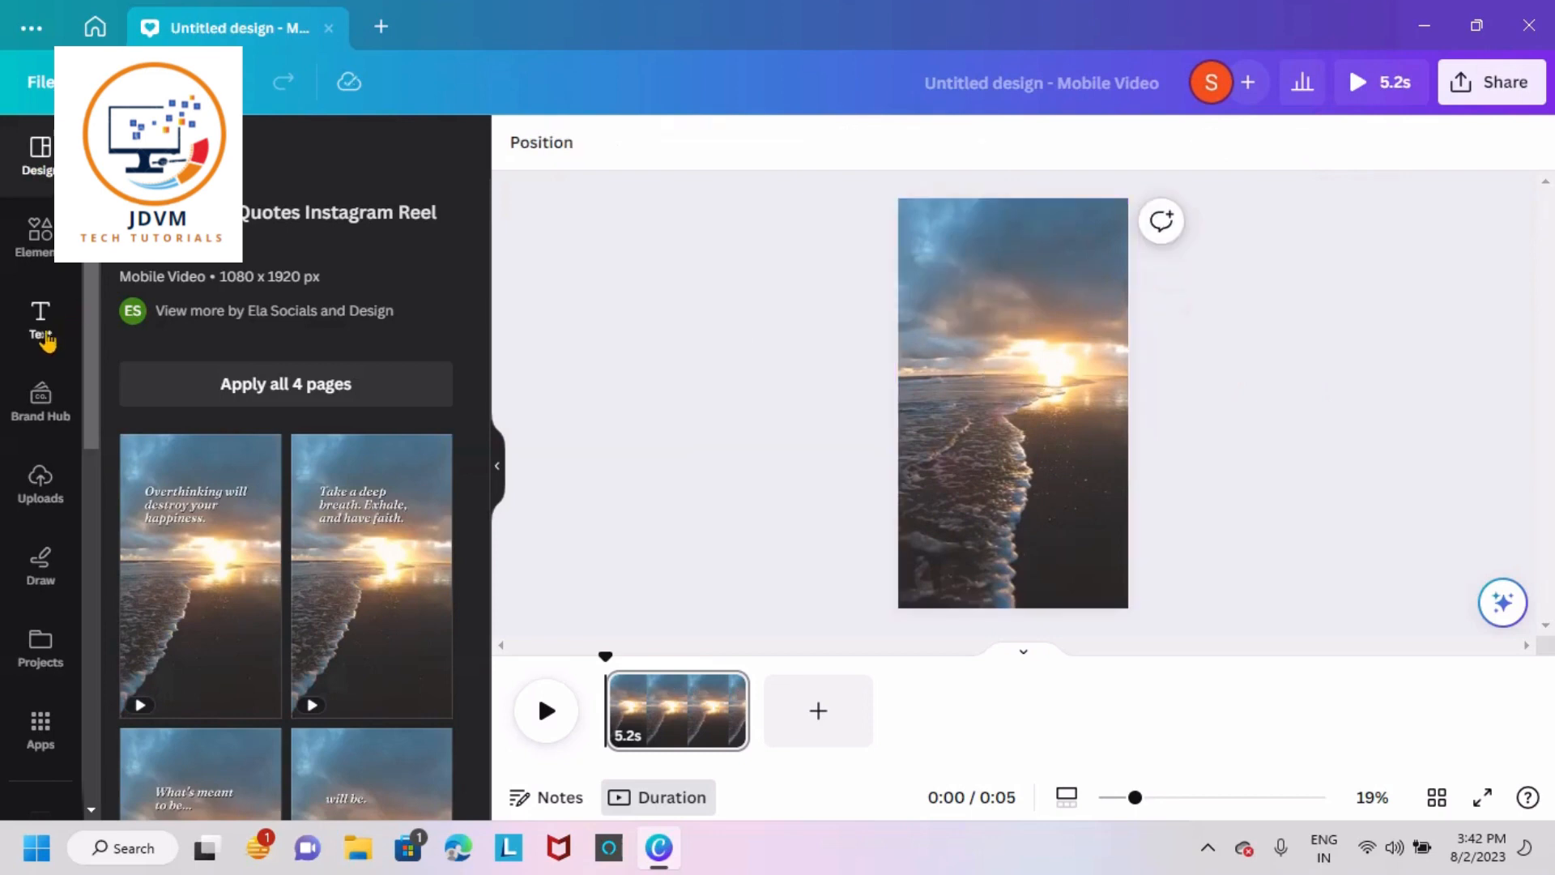
left_click(40, 320)
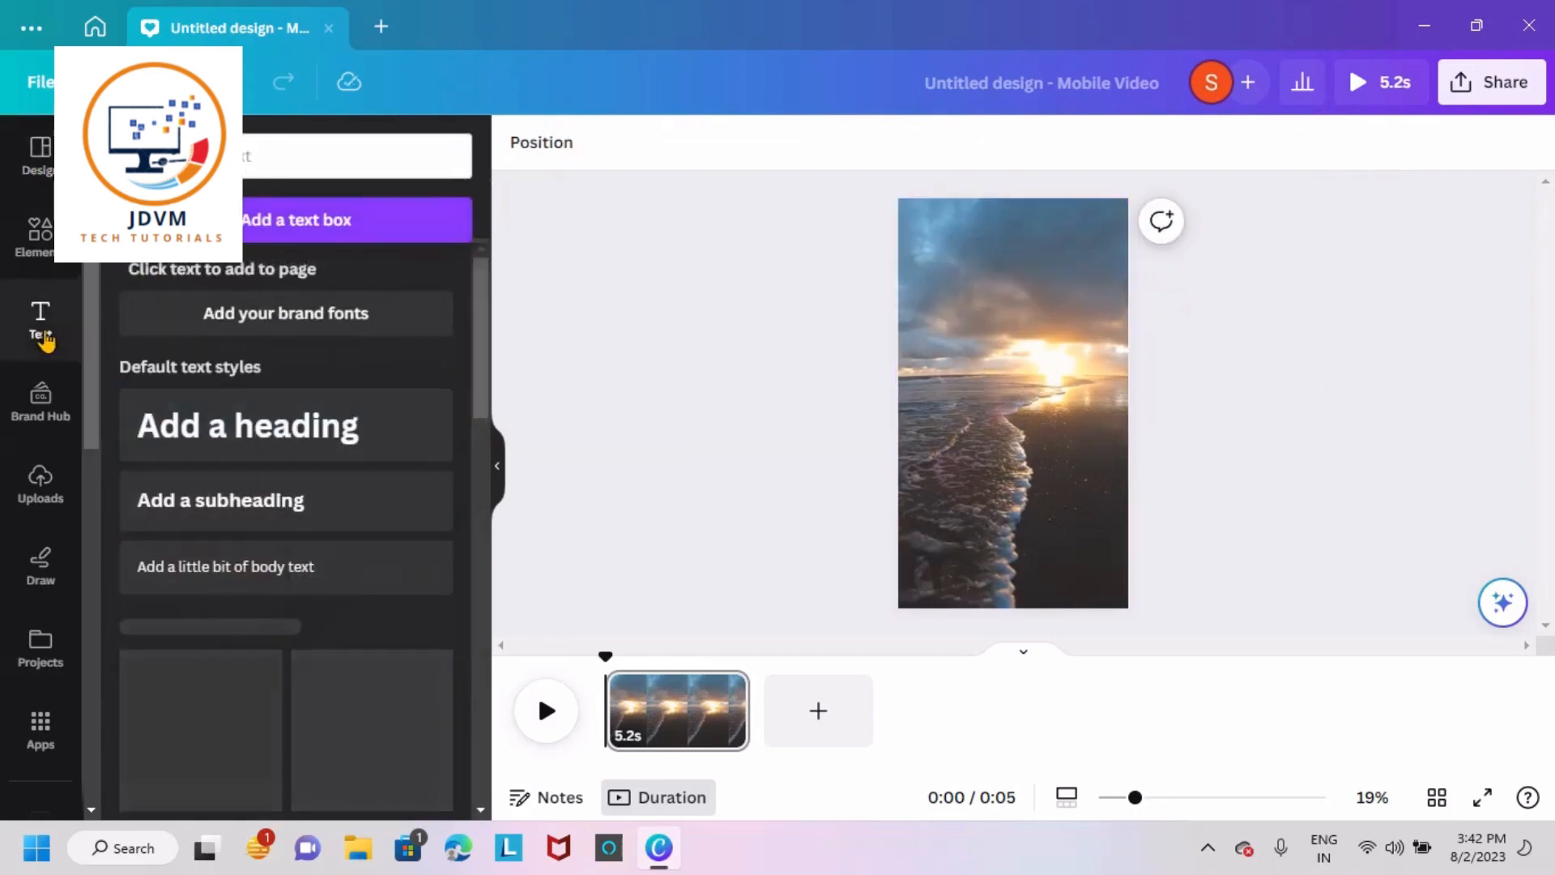
left_click(209, 432)
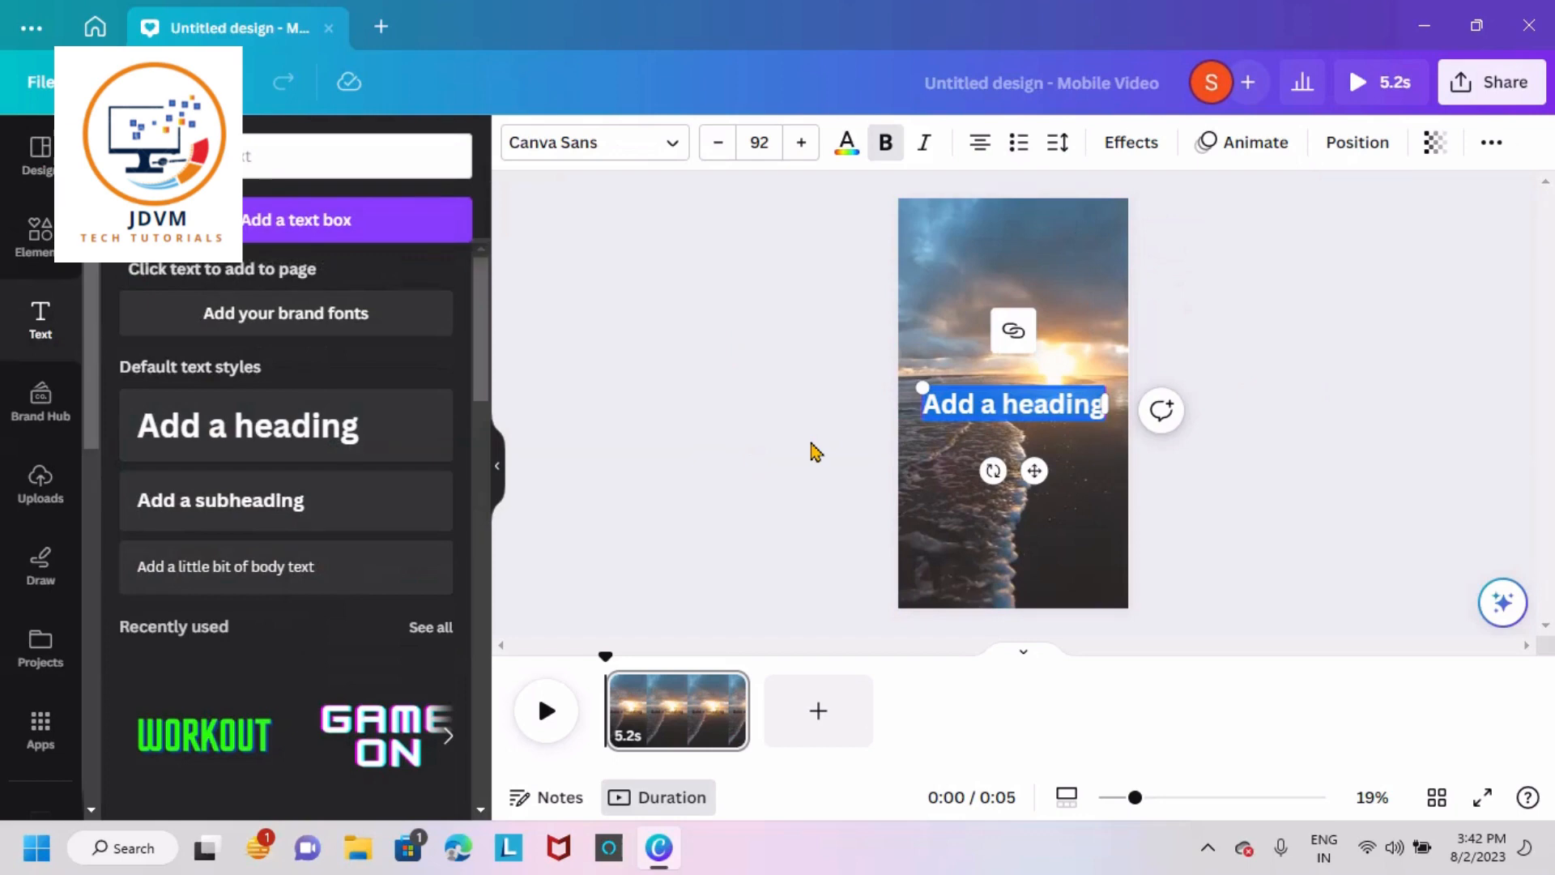
type("Tech")
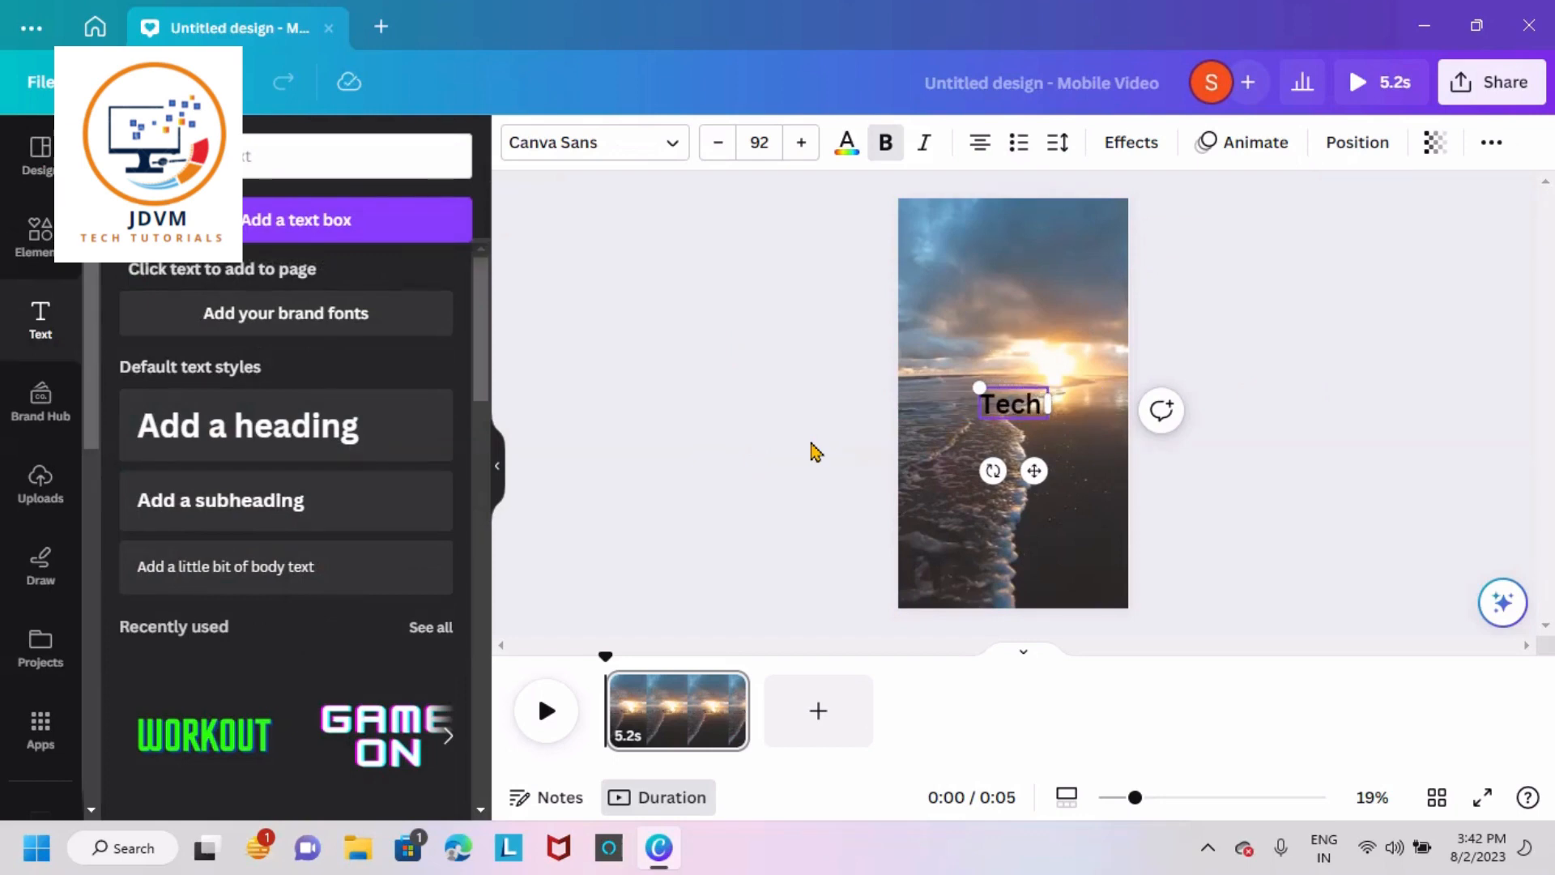
type(" Quotes")
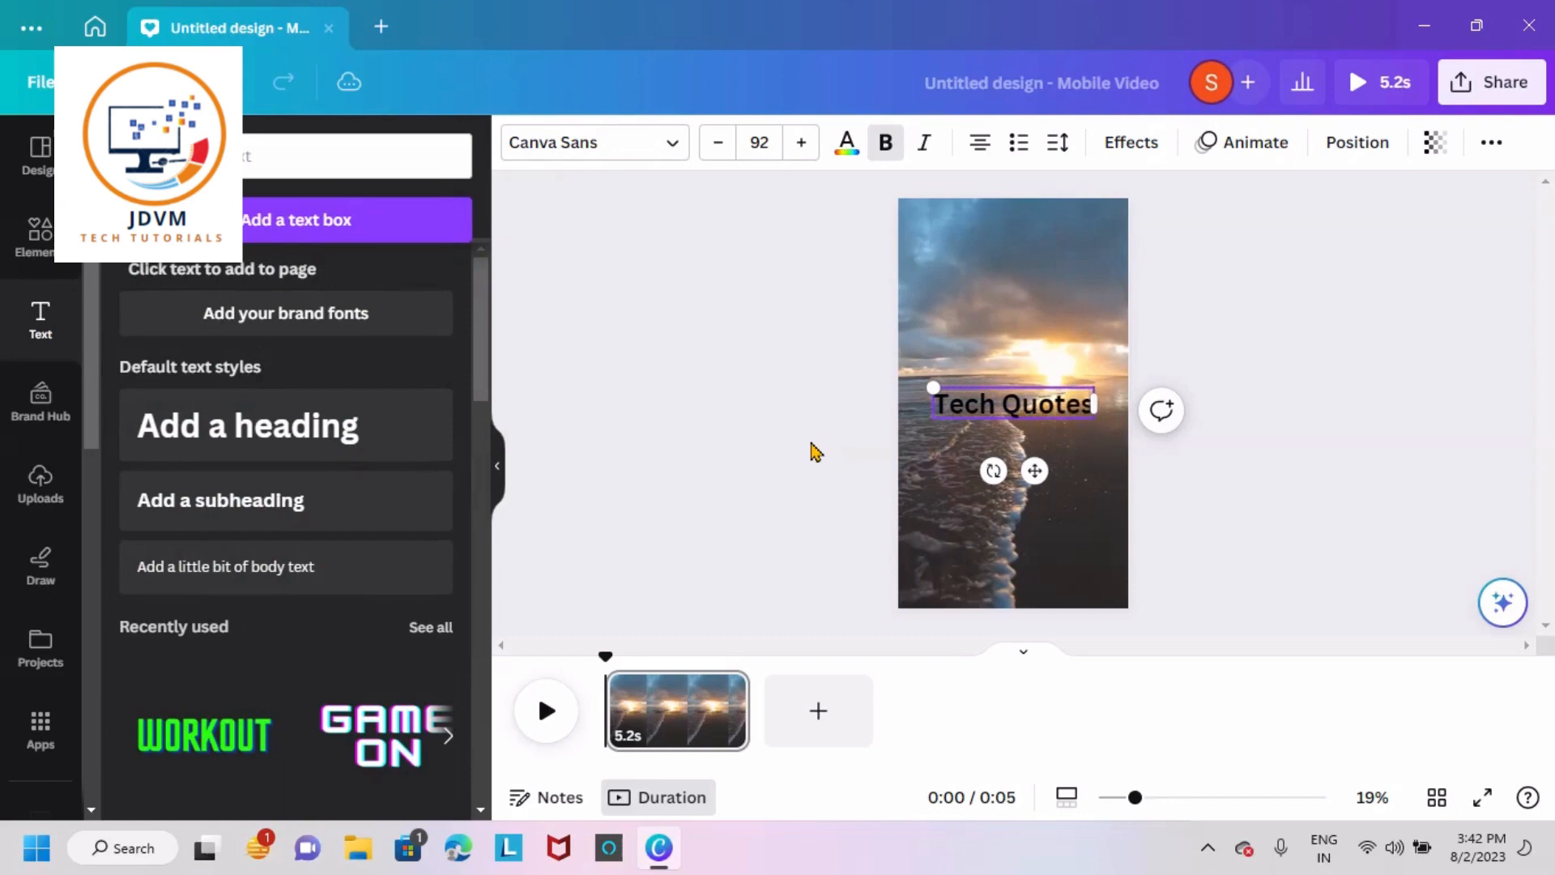
key("BackSpace")
key("BackSpace")
type("er")
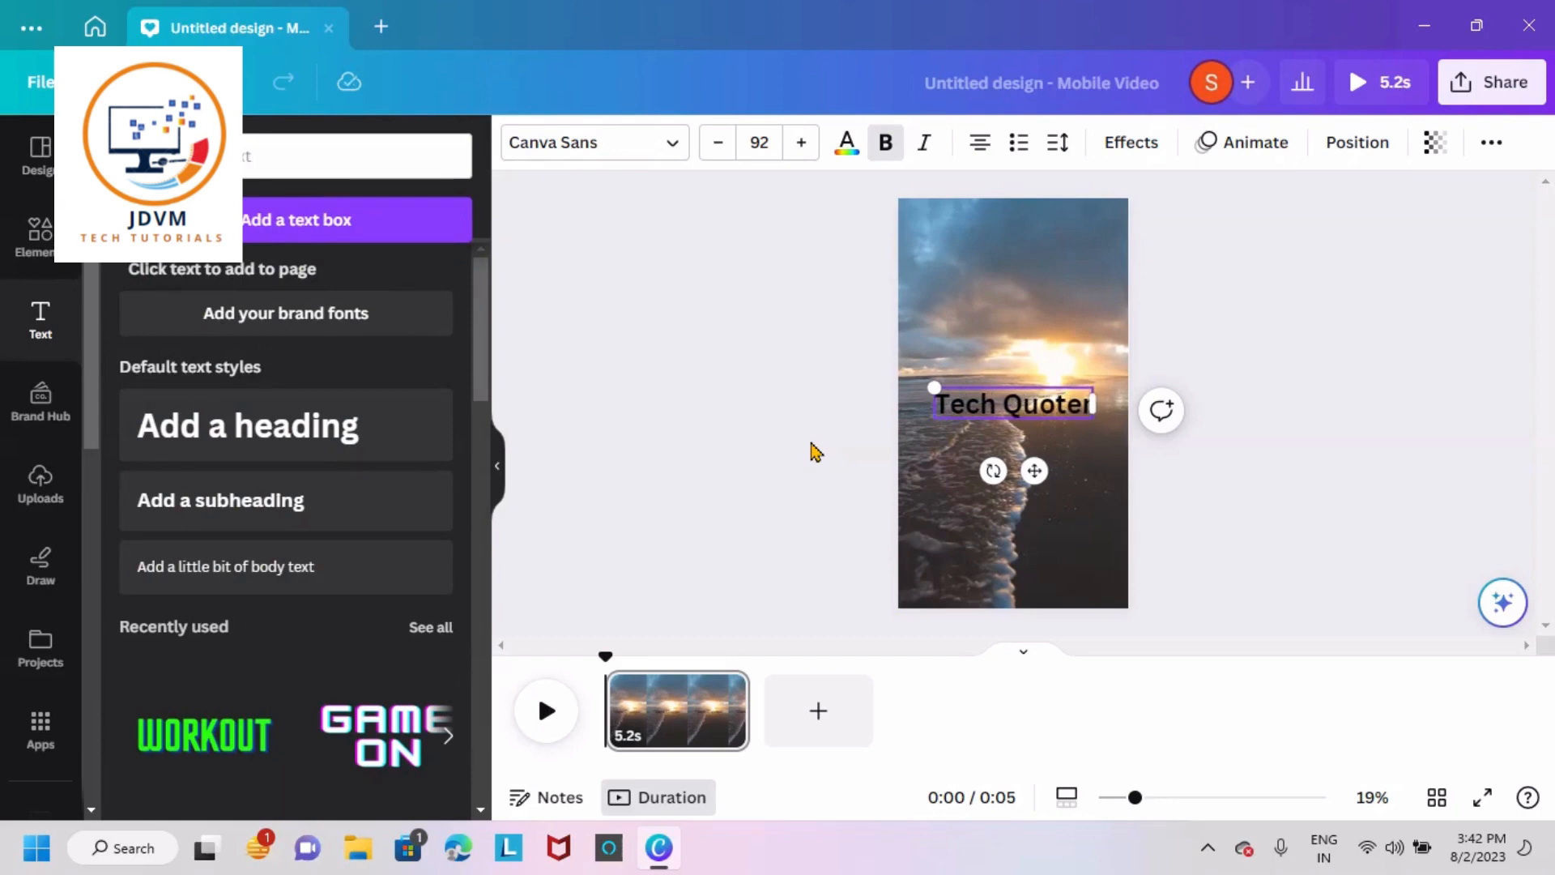
key("BackSpace")
type("s")
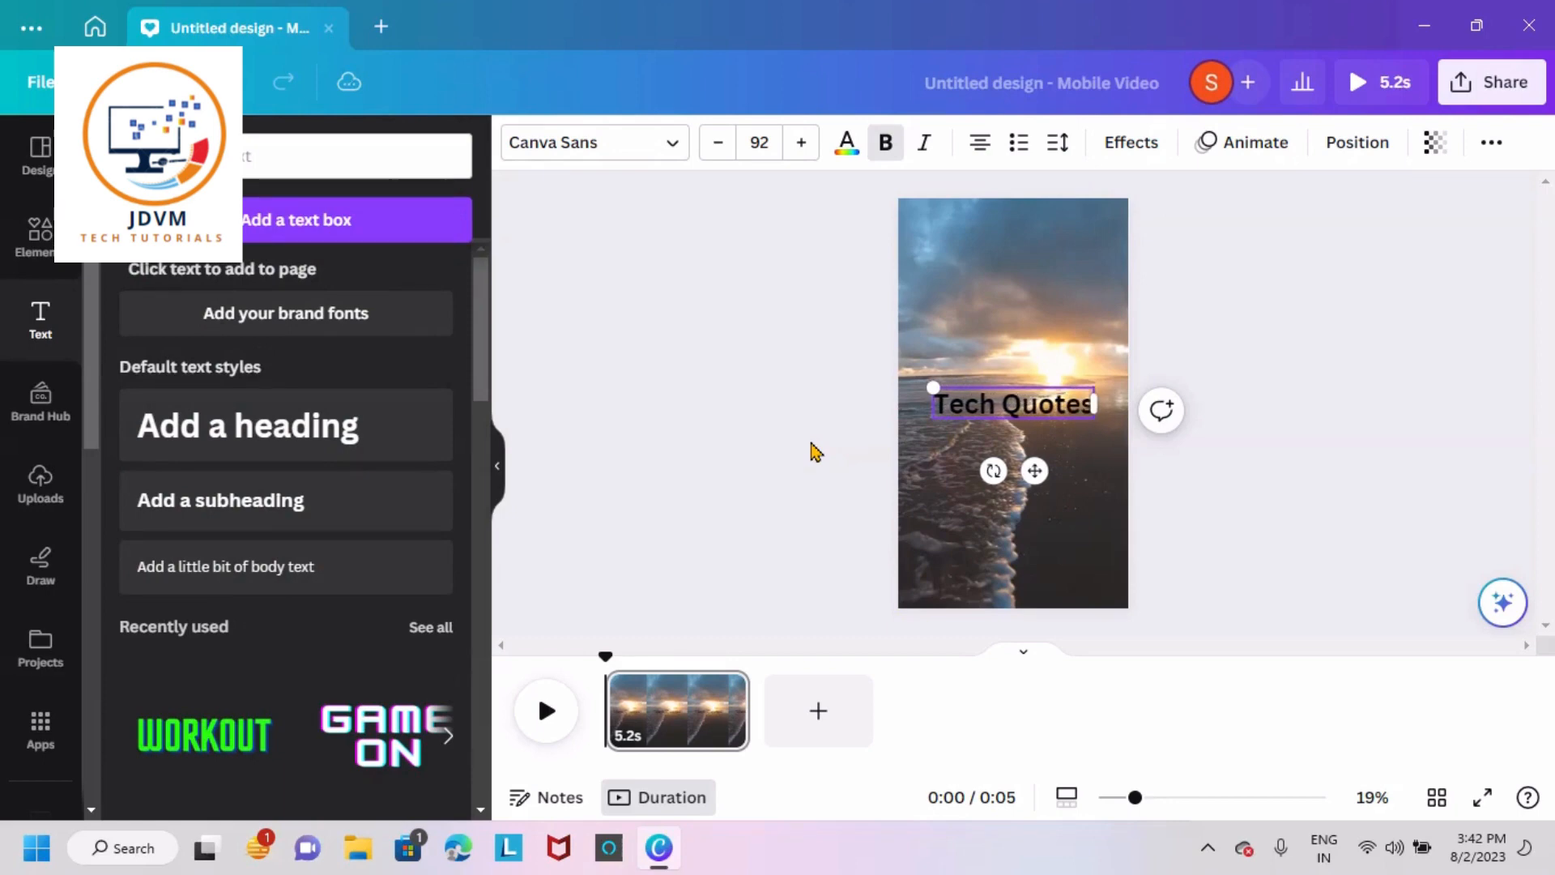
Move the "Tech Quotes" heading to the top of the page and color it white (#ffffff).
left_click(1205, 403)
left_click(1075, 401)
left_click_drag(1075, 401, 1070, 235)
left_click(847, 144)
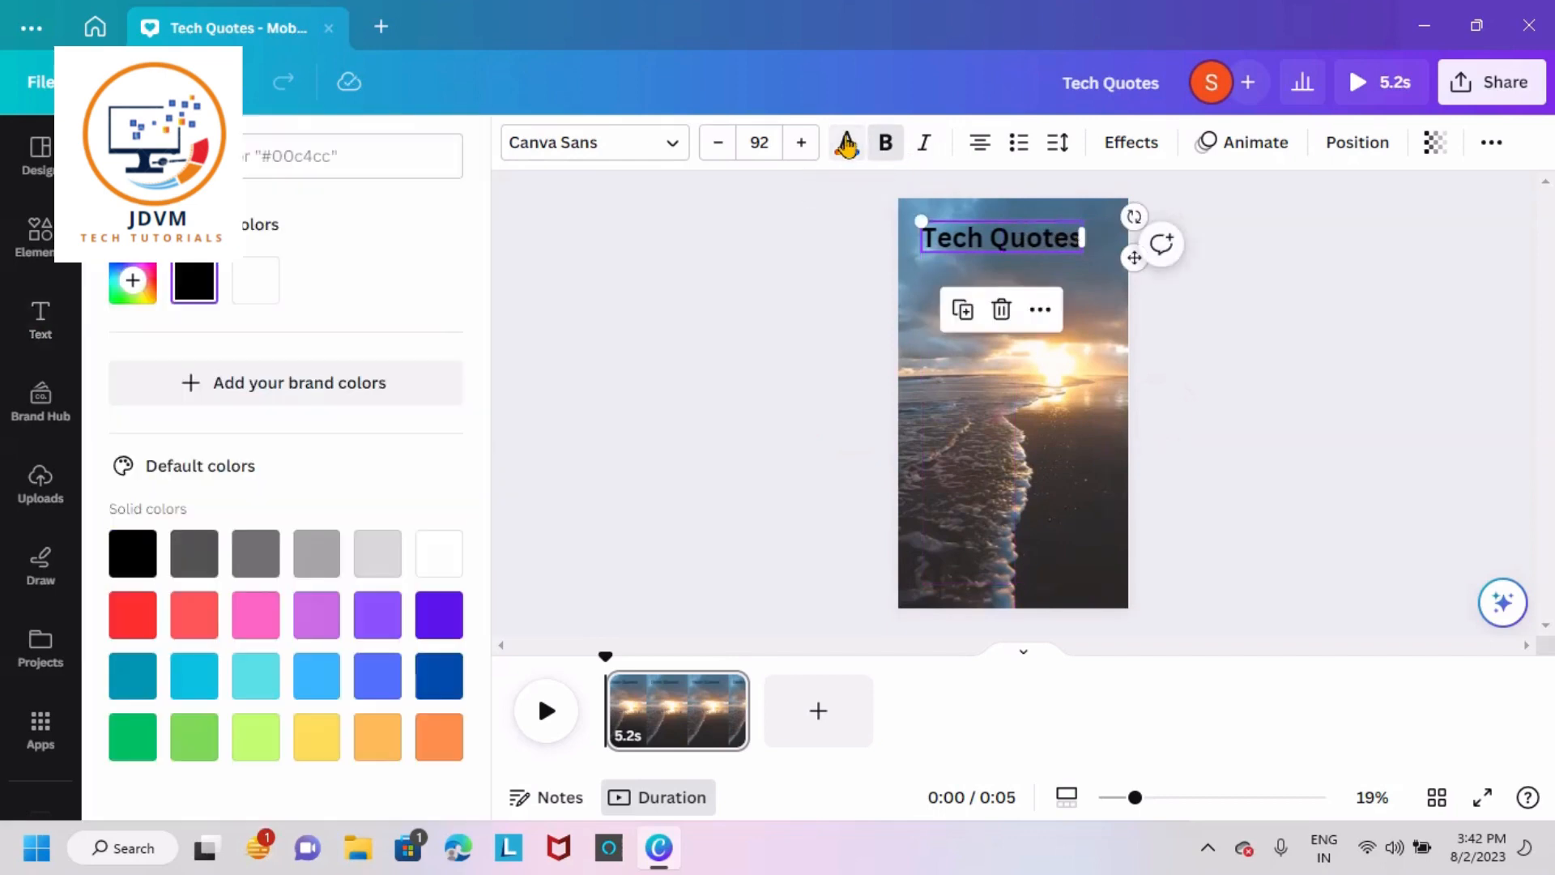
left_click(259, 281)
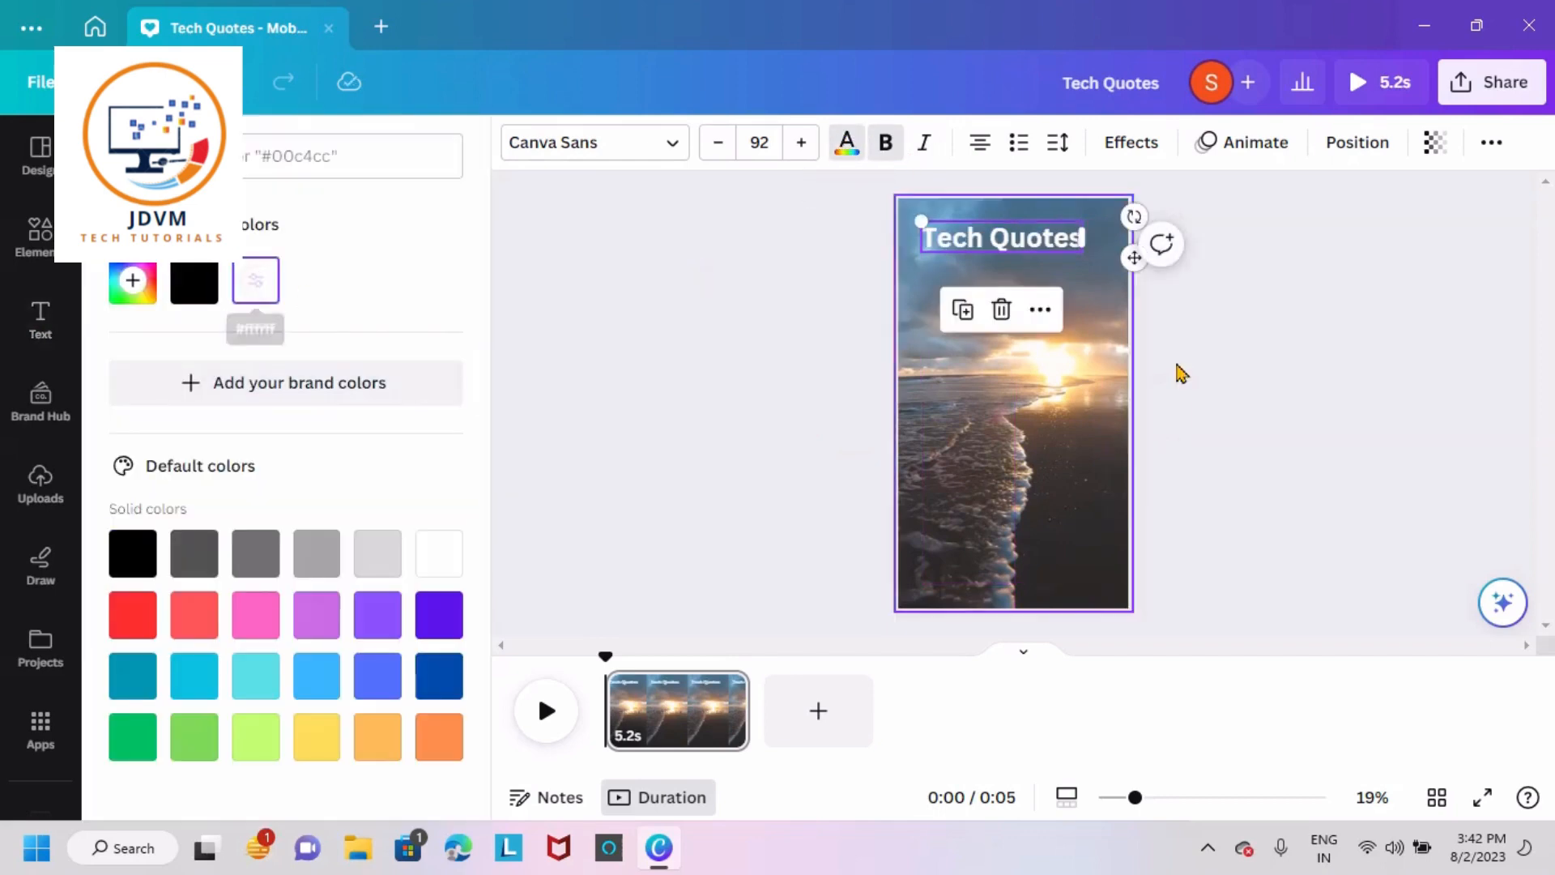
key("Escape")
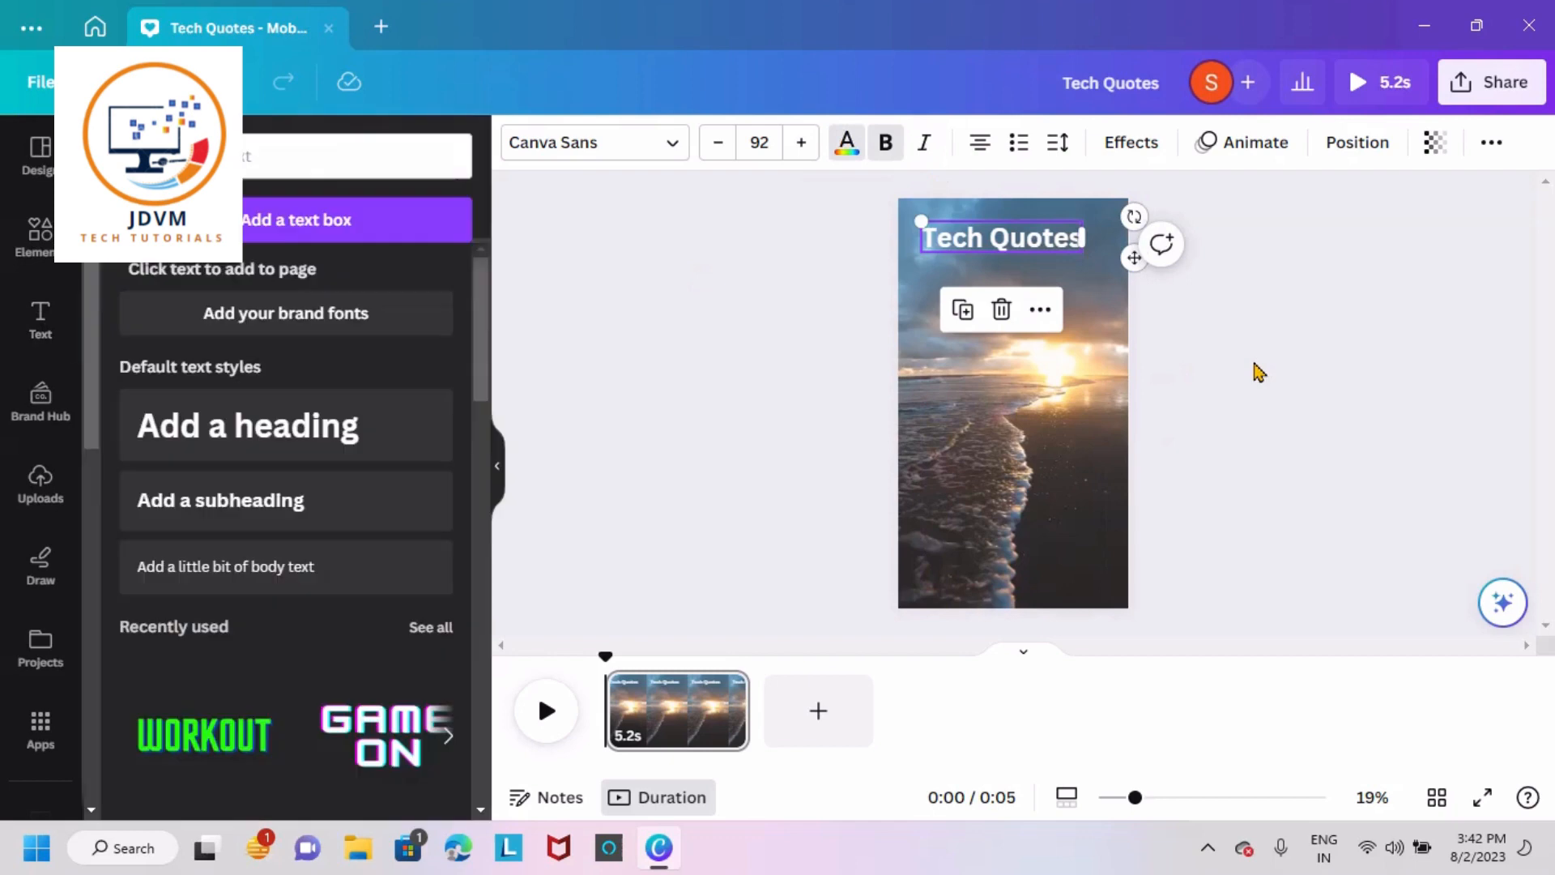
Correct the title to "Tech Quote" and add a second heading placed just below it.
double_click(1060, 235)
left_click(1067, 233)
key("Delete")
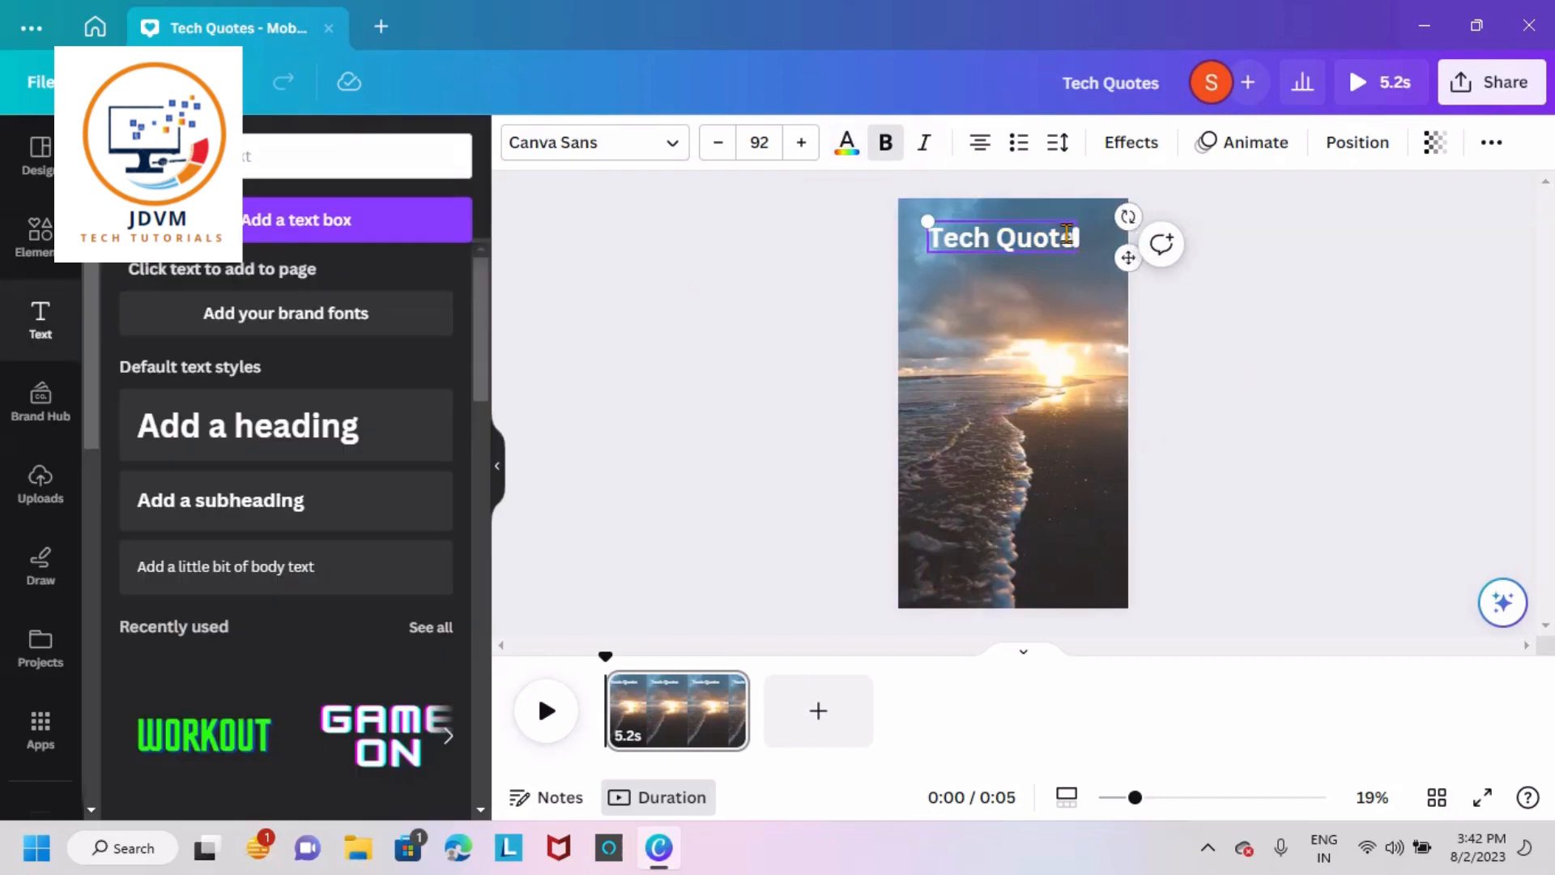
left_click(1209, 315)
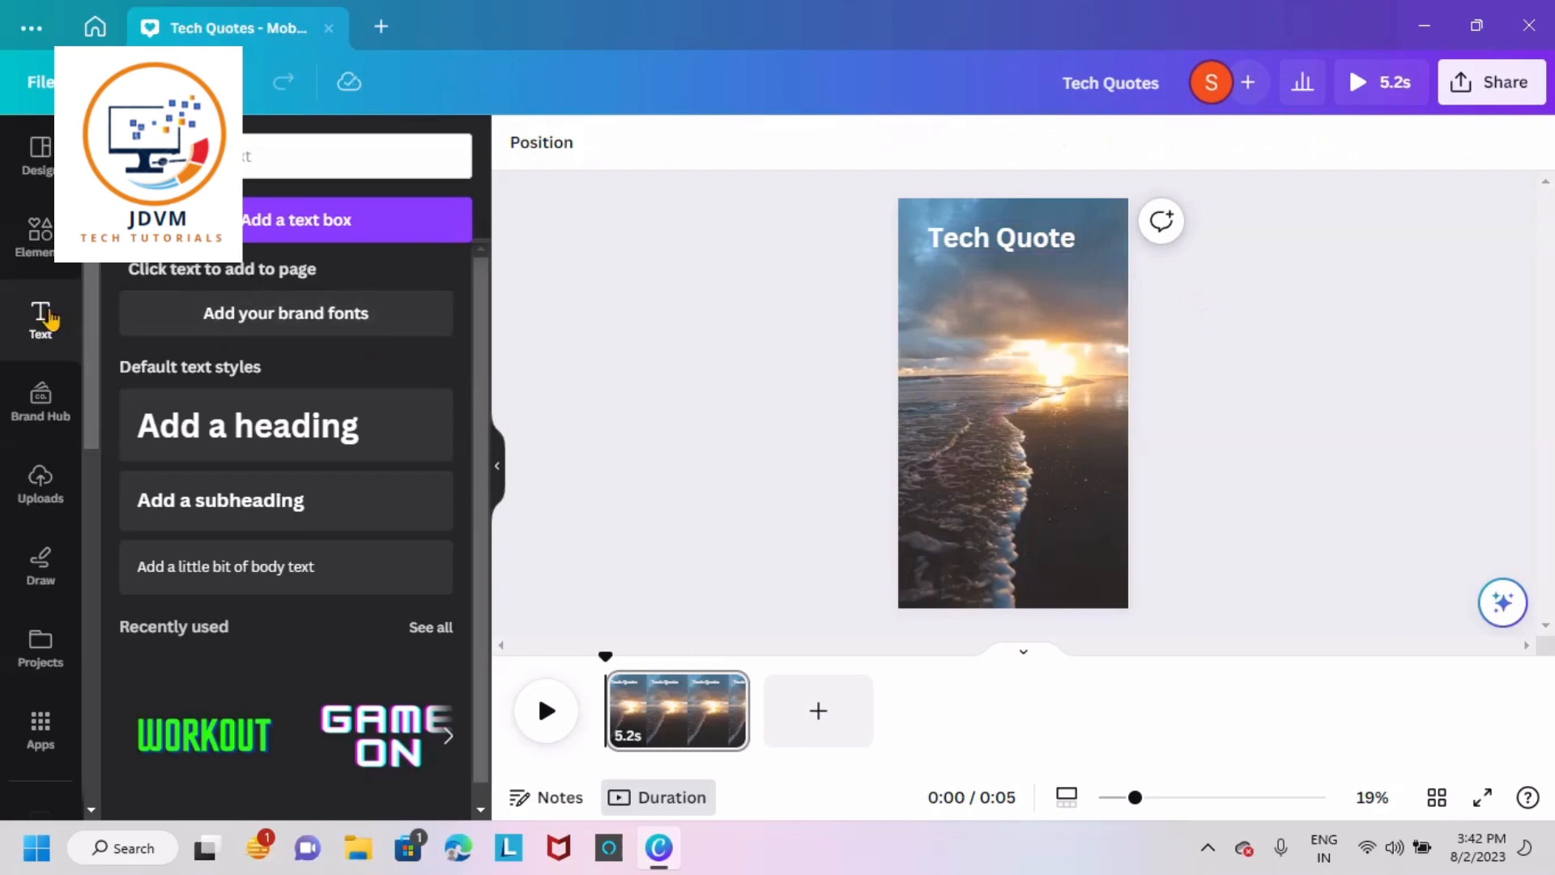
left_click(340, 430)
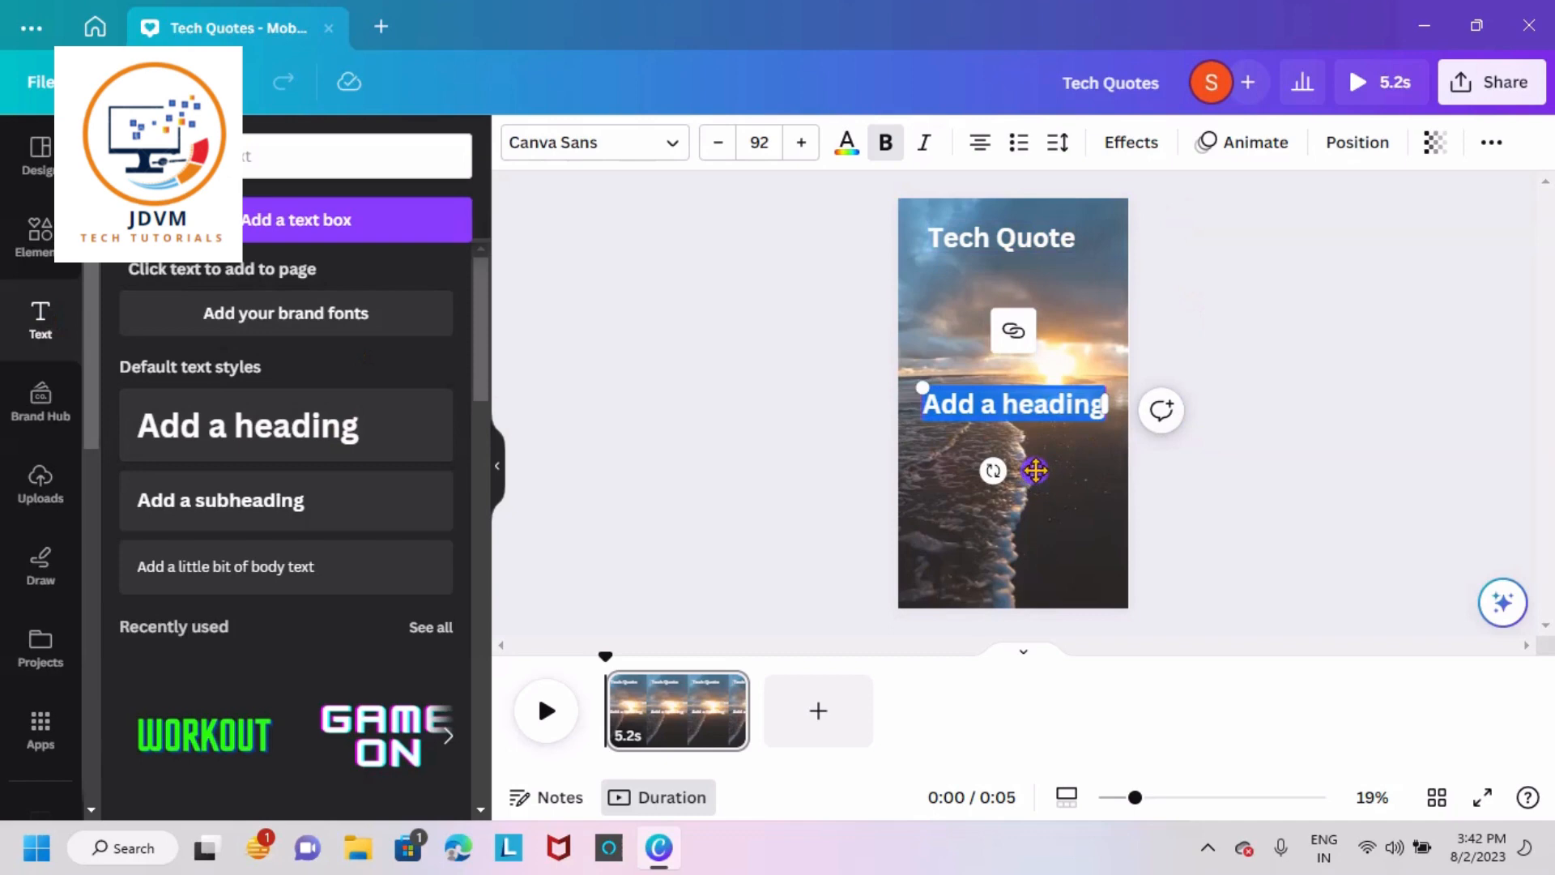
left_click_drag(1035, 470, 1033, 368)
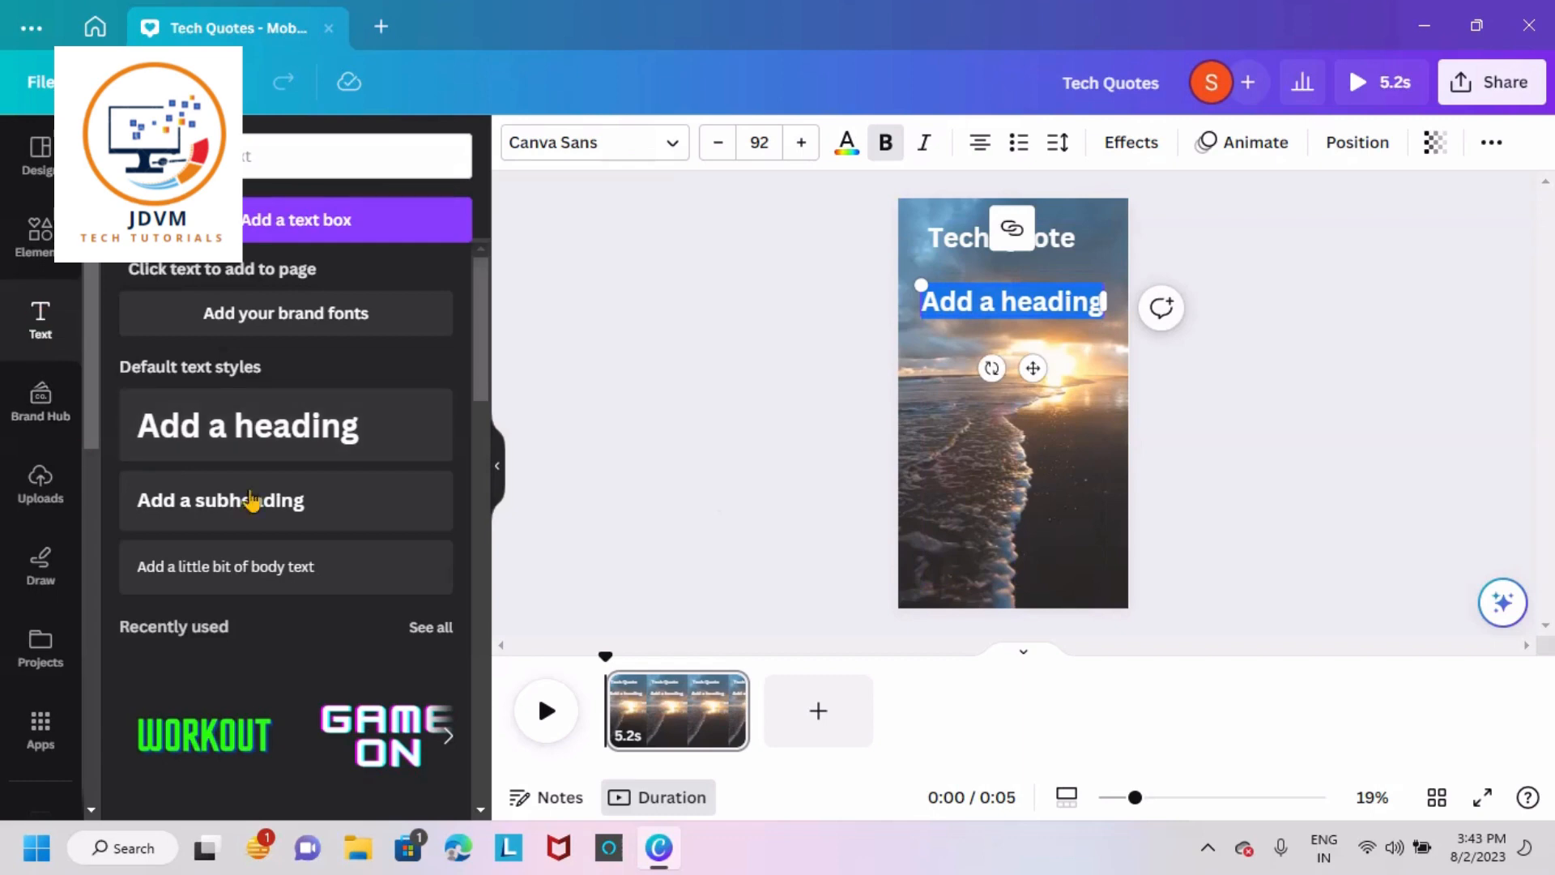
Switch to Notepad and open the text file "Technology is the campfire around w.txt" from the geetaji folder.
left_click(133, 861)
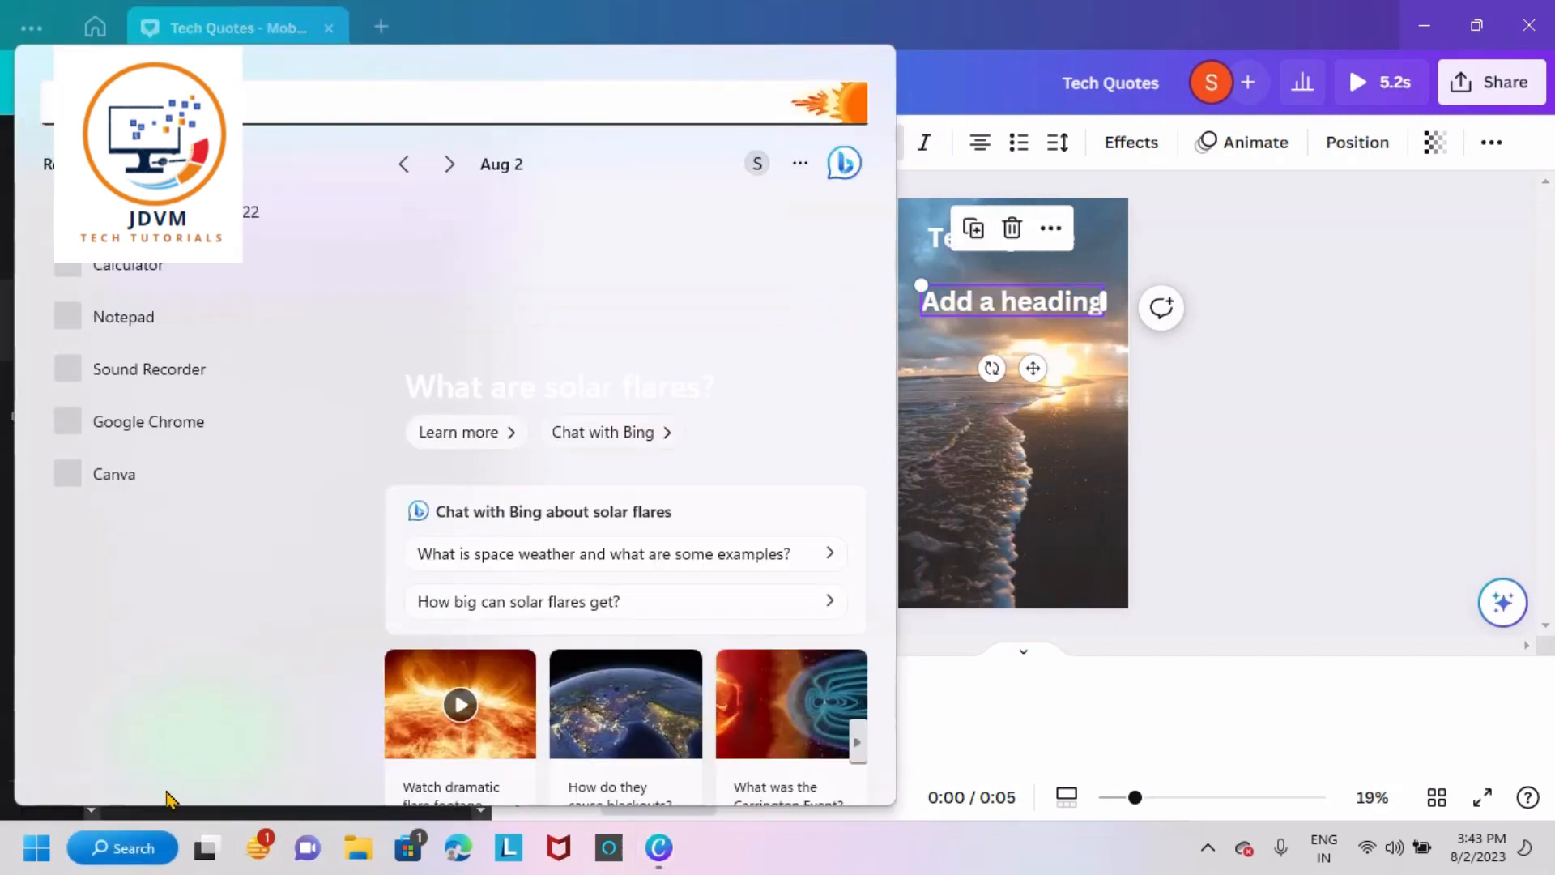
left_click(52, 828)
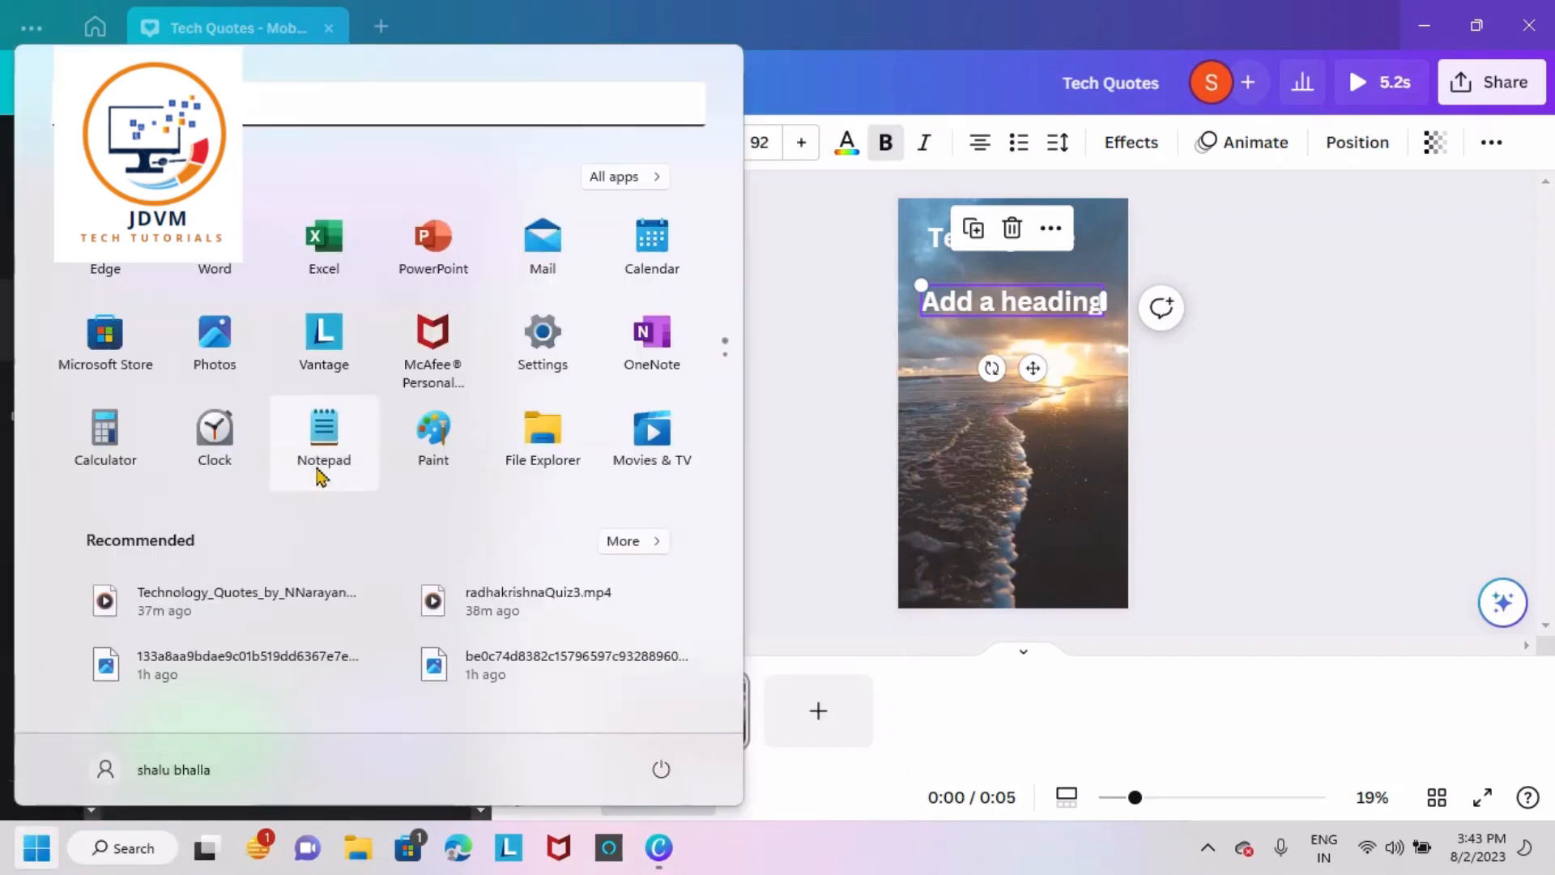
left_click(328, 437)
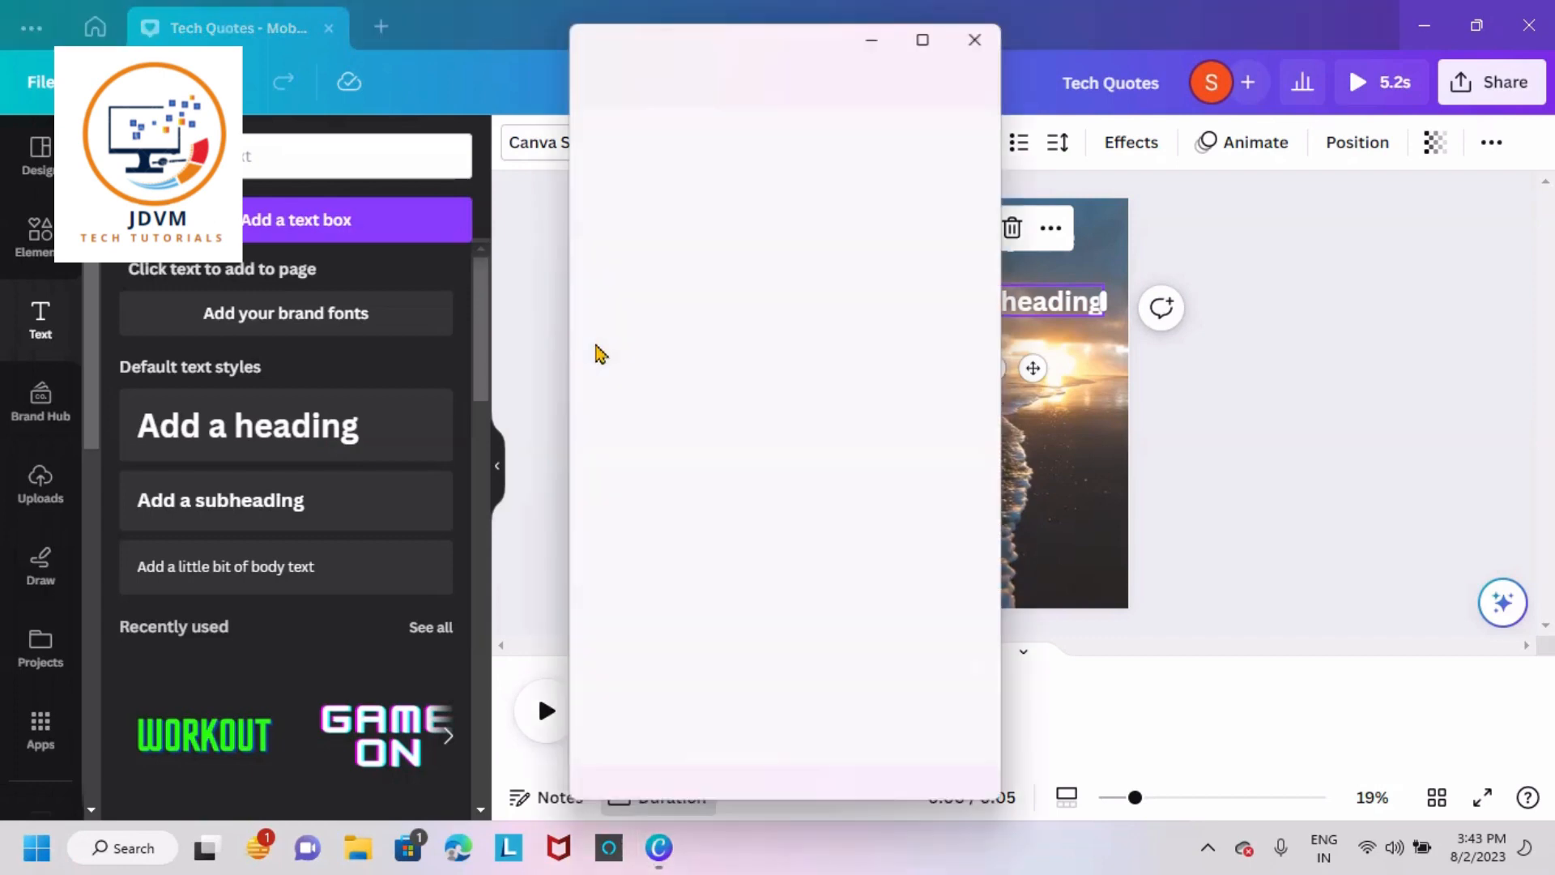
left_click(597, 90)
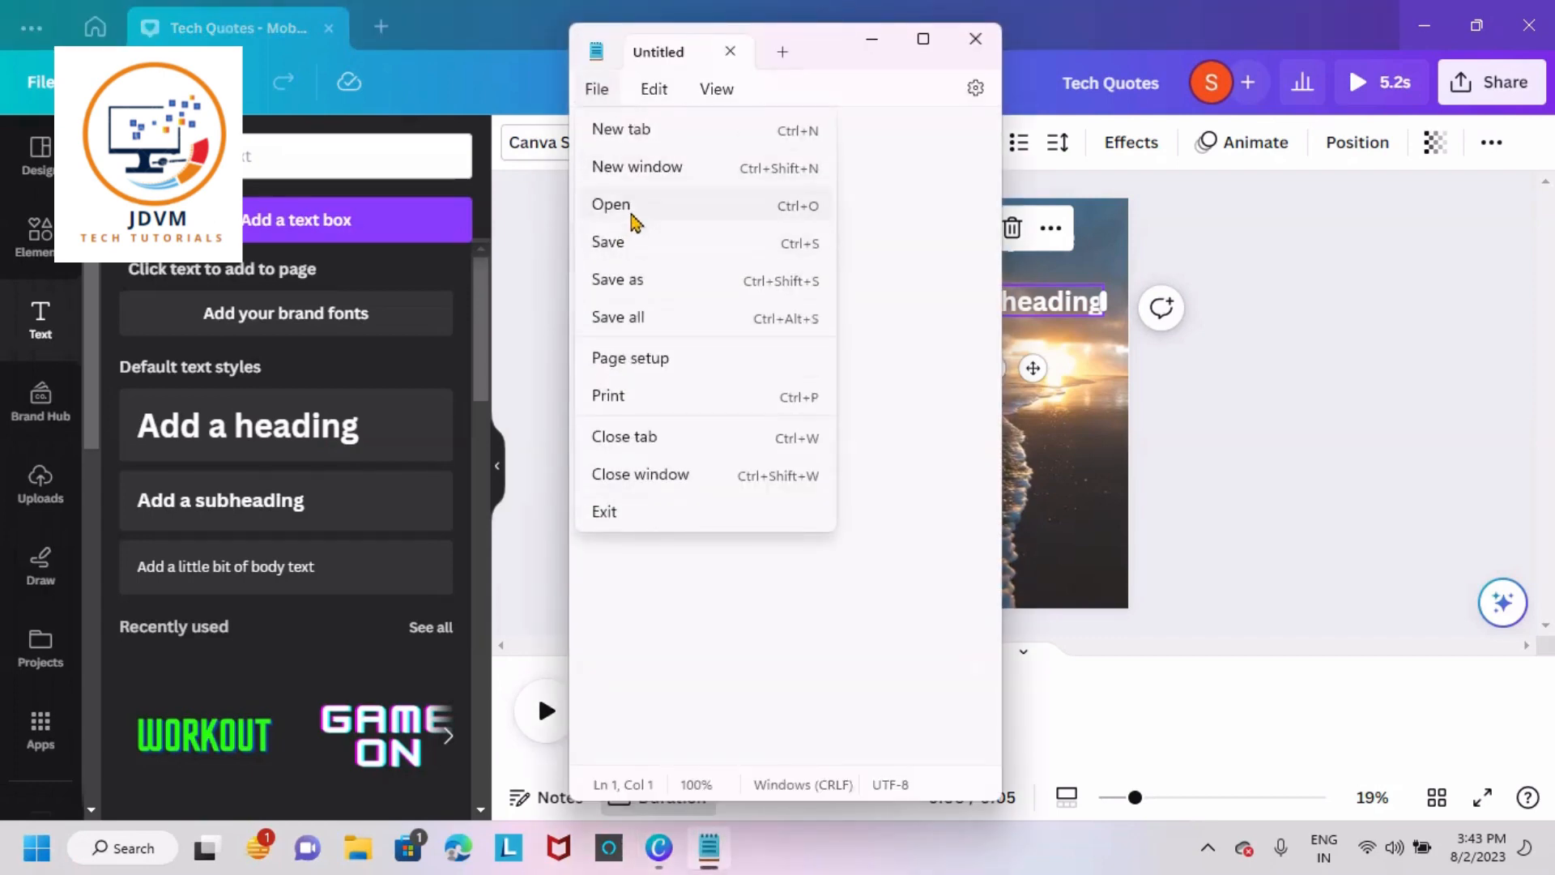
left_click(613, 206)
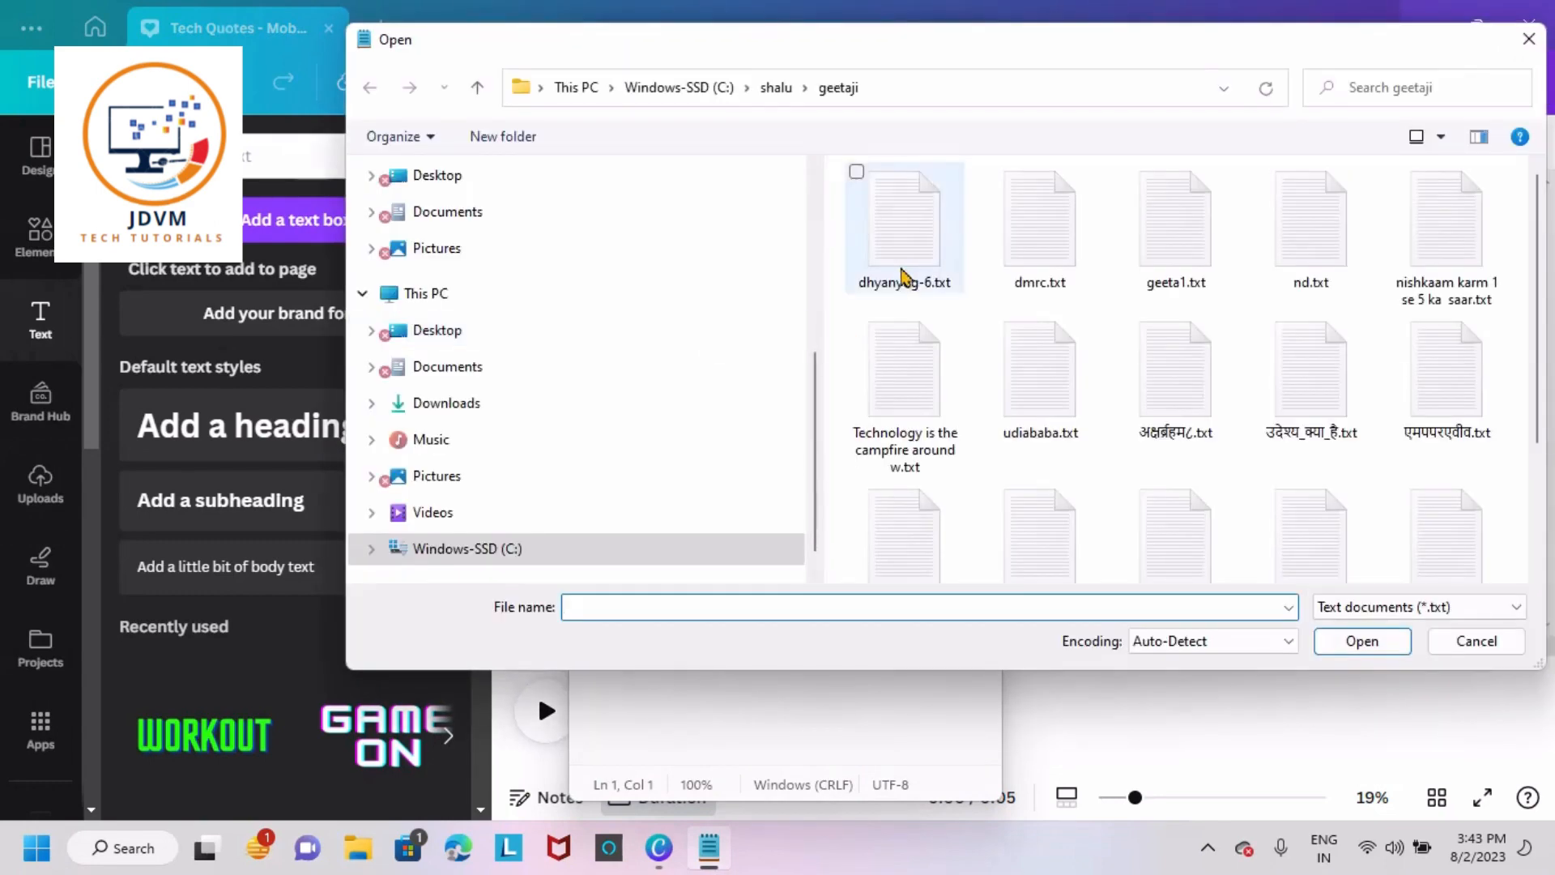
double_click(884, 394)
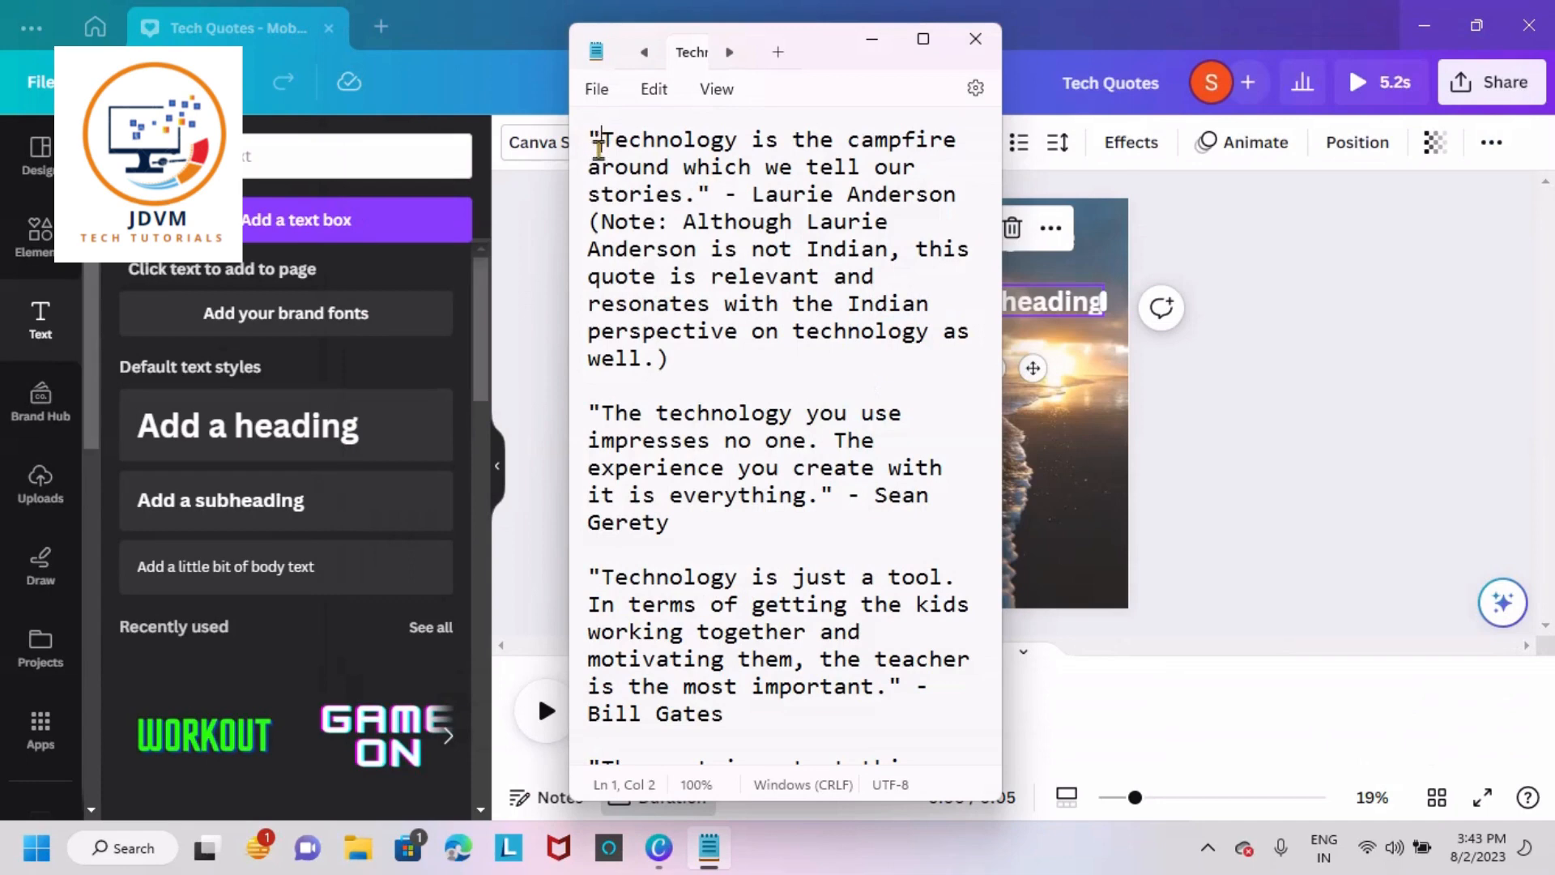
Copy the quote "Technology is the campfire around which we tell our stories." and paste it over the second heading's placeholder in Canva.
left_click_drag(600, 148, 712, 196)
key("ctrl+c")
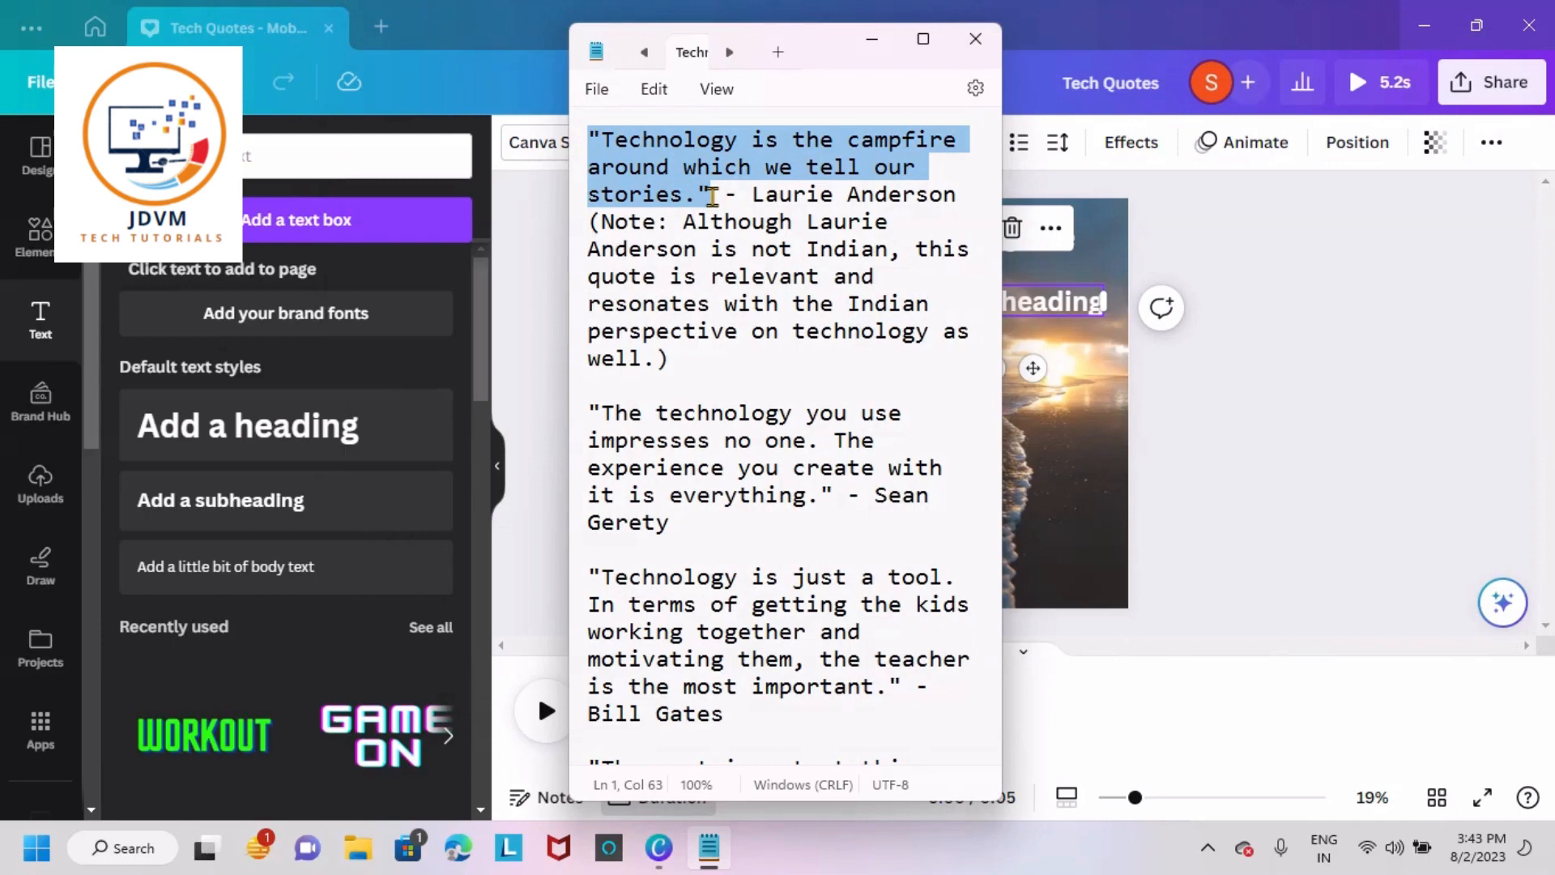
left_click(1033, 369)
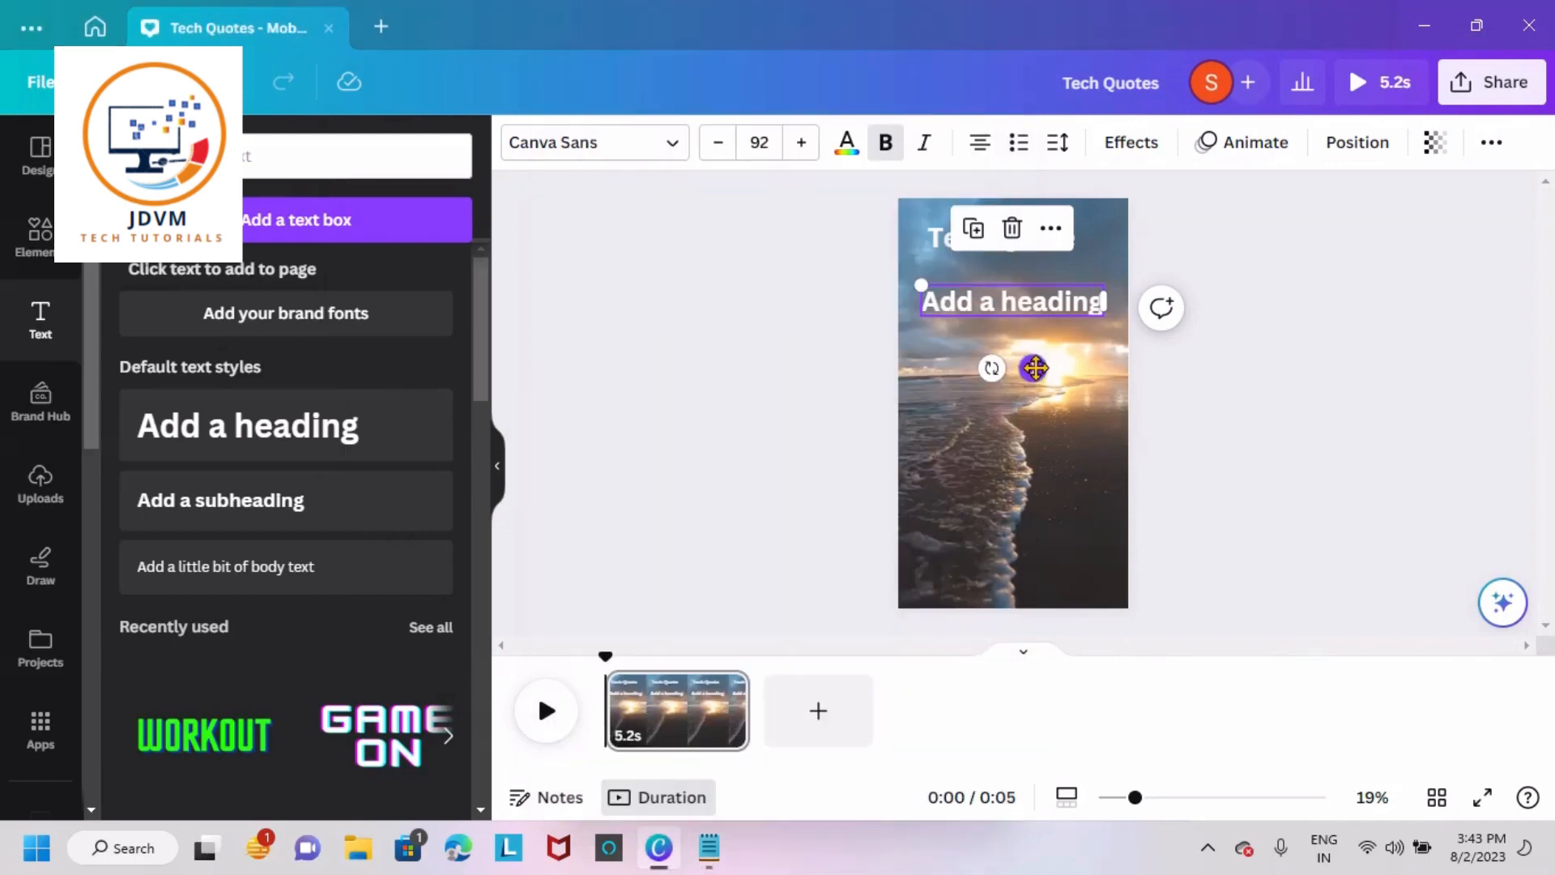
triple_click(979, 297)
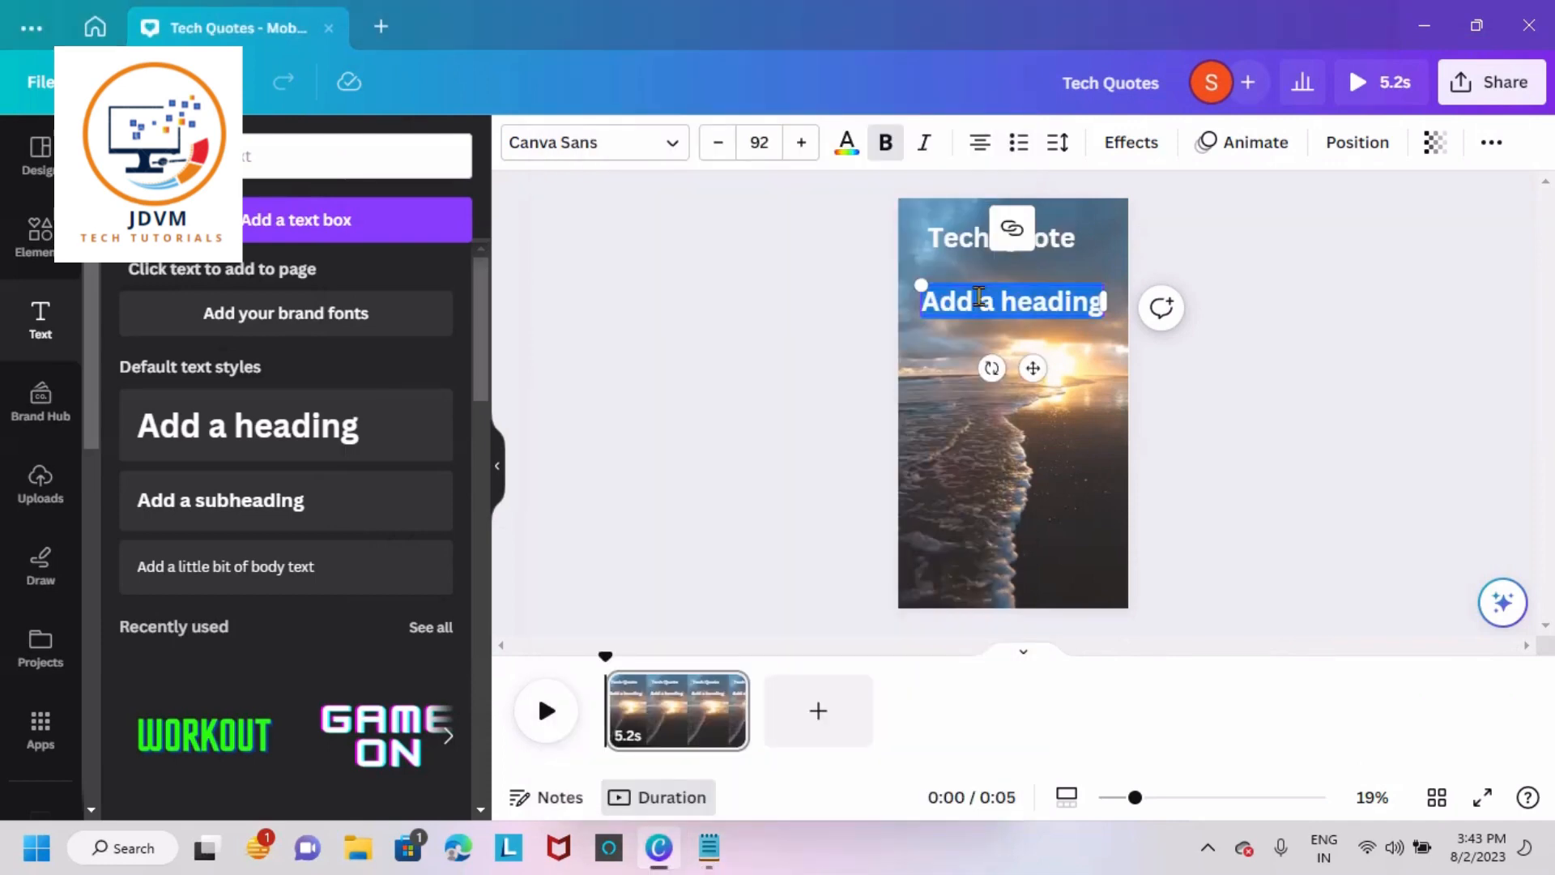
key("ctrl+v")
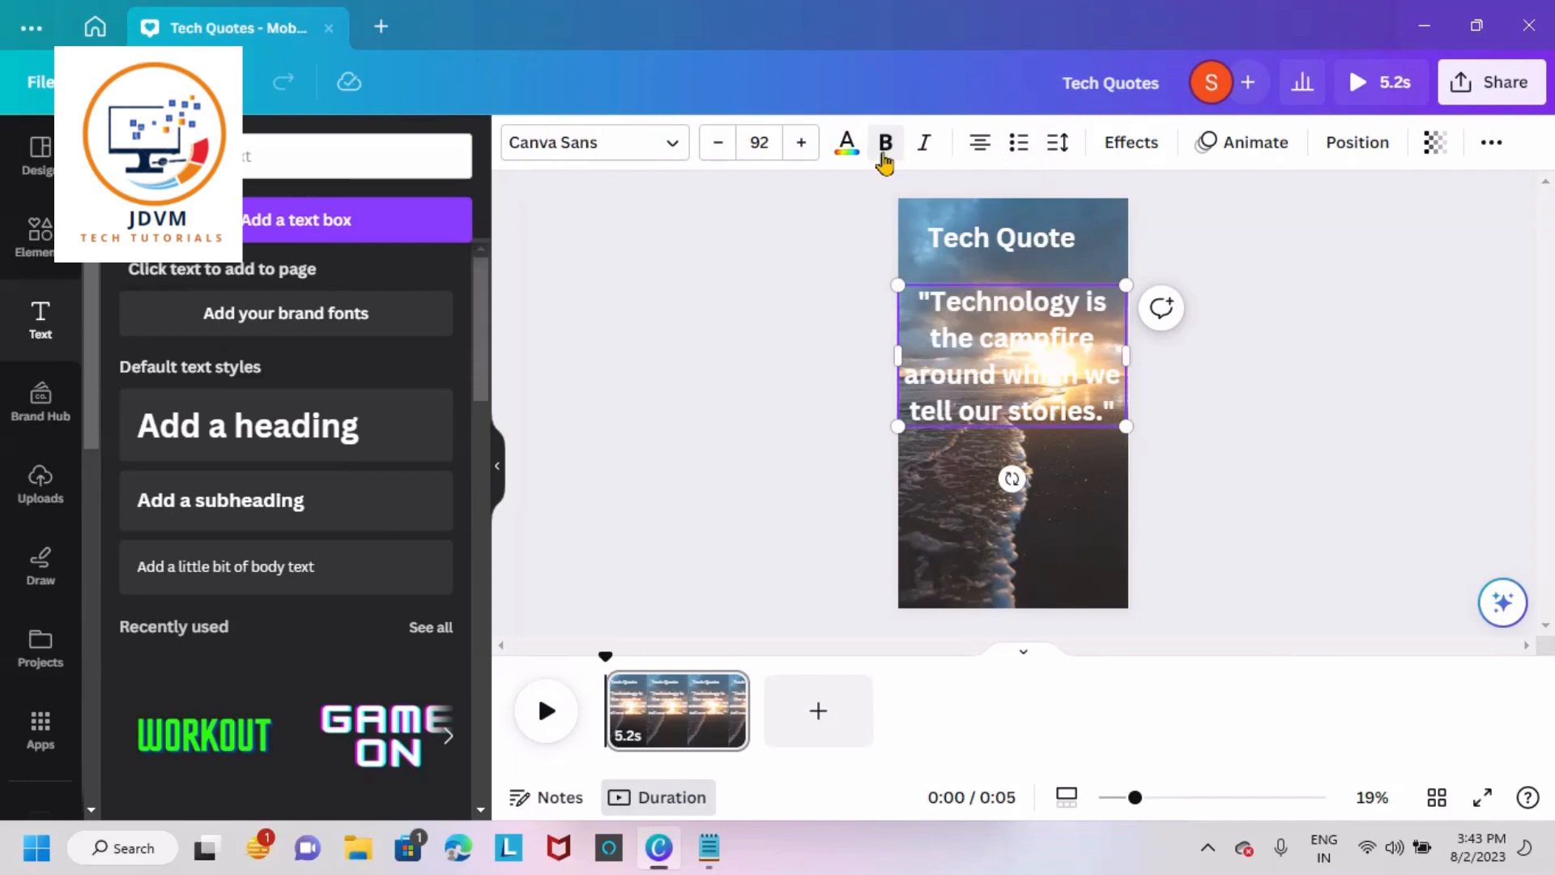
Reduce the font size of the pasted quote to 85.
left_click(717, 143)
left_click(717, 143)
left_click(718, 144)
left_click(717, 144)
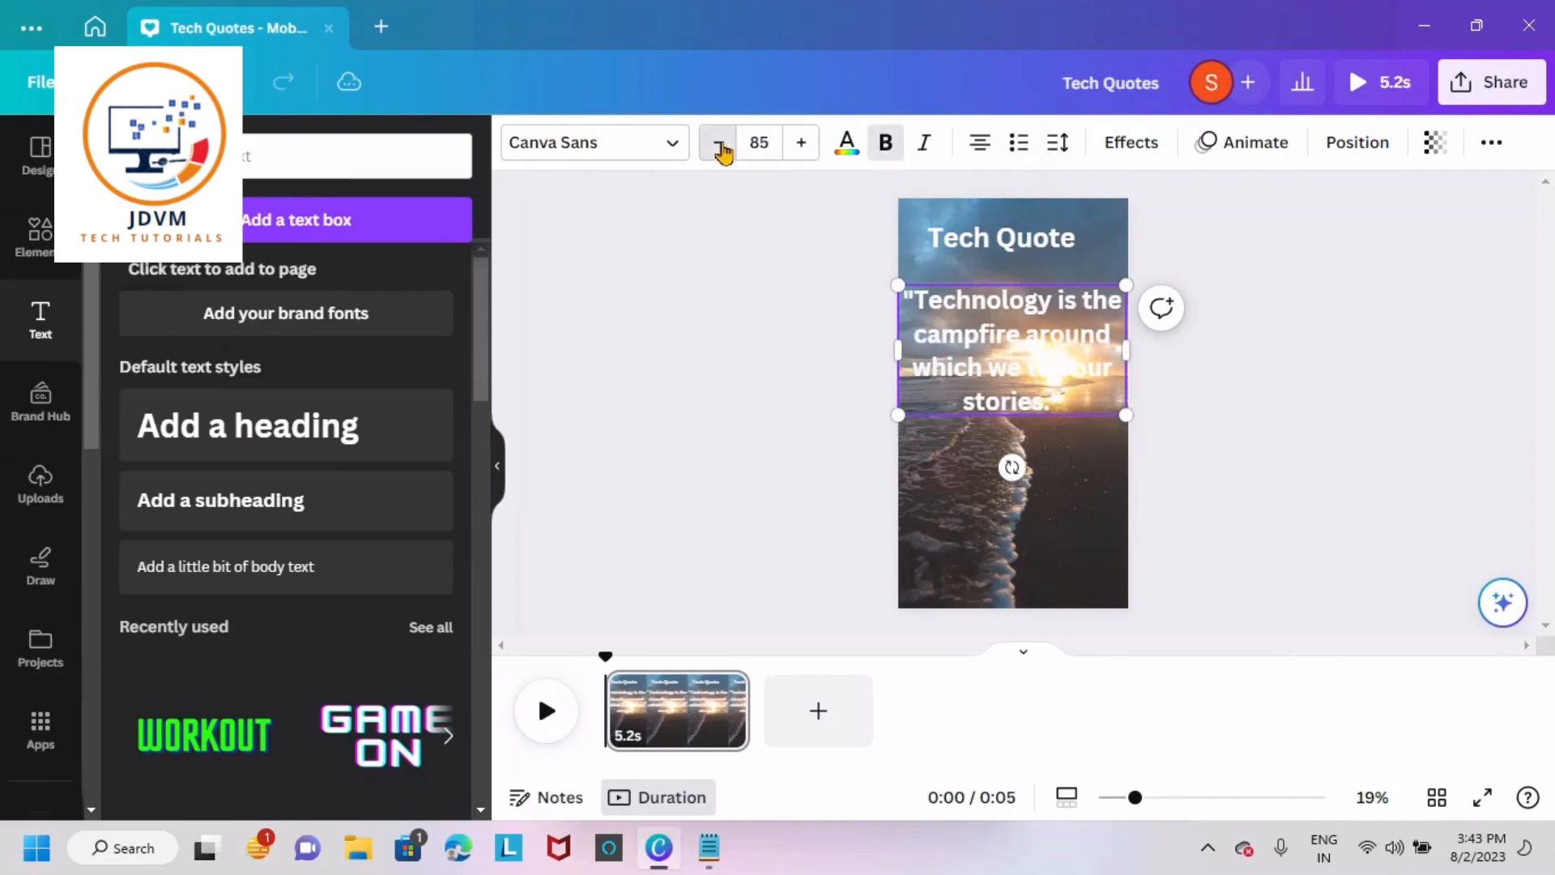
Reduce the font size of the quote text to 69.
left_click(718, 144)
left_click(718, 144)
left_click(718, 143)
left_click(718, 144)
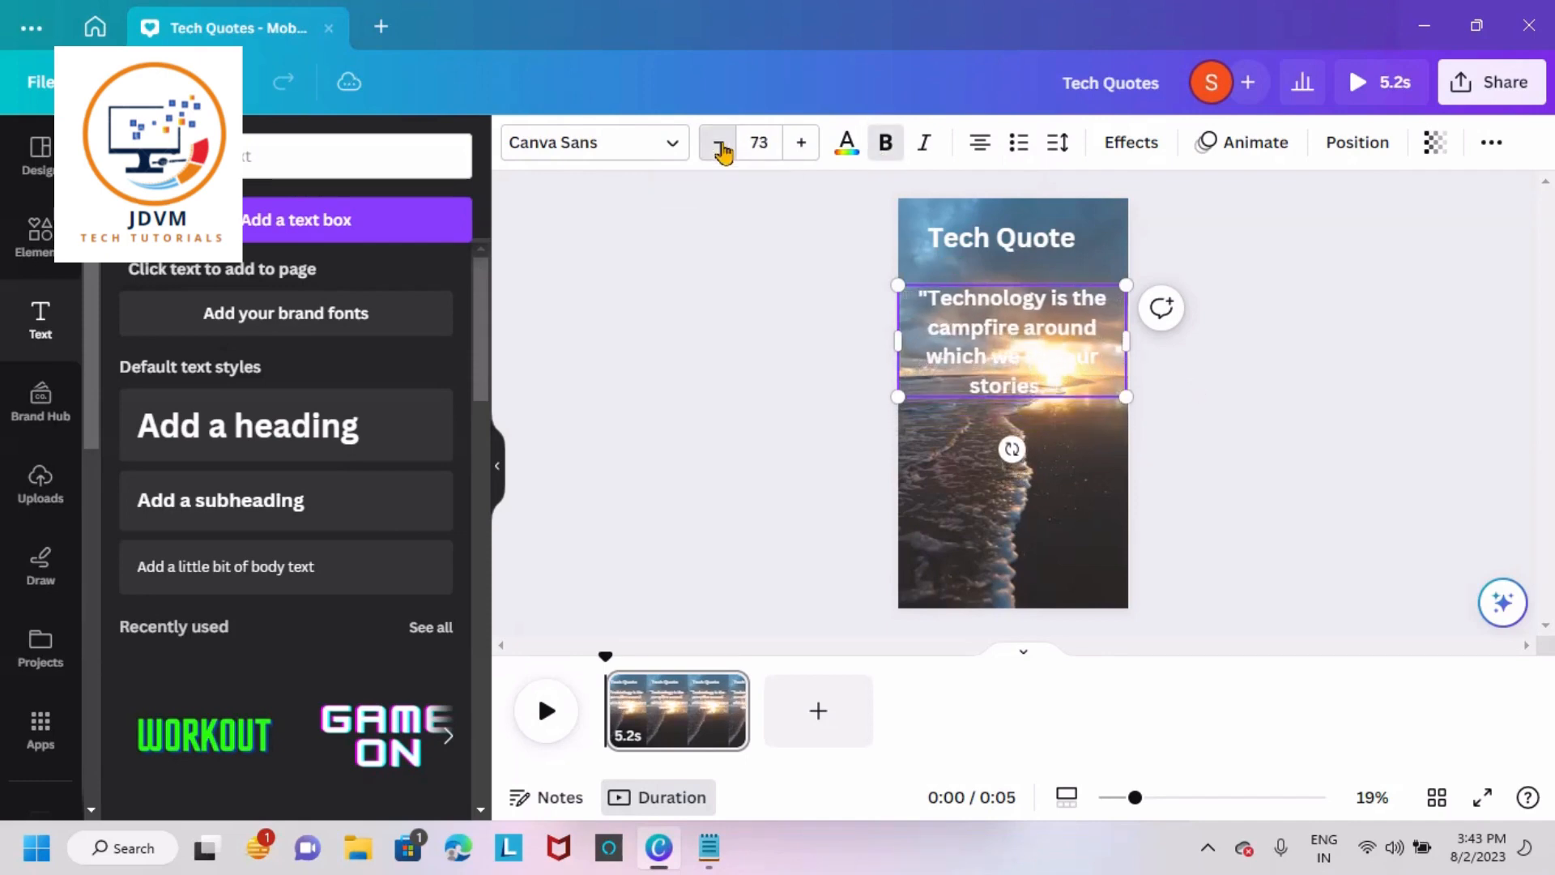
left_click(718, 143)
left_click(718, 143)
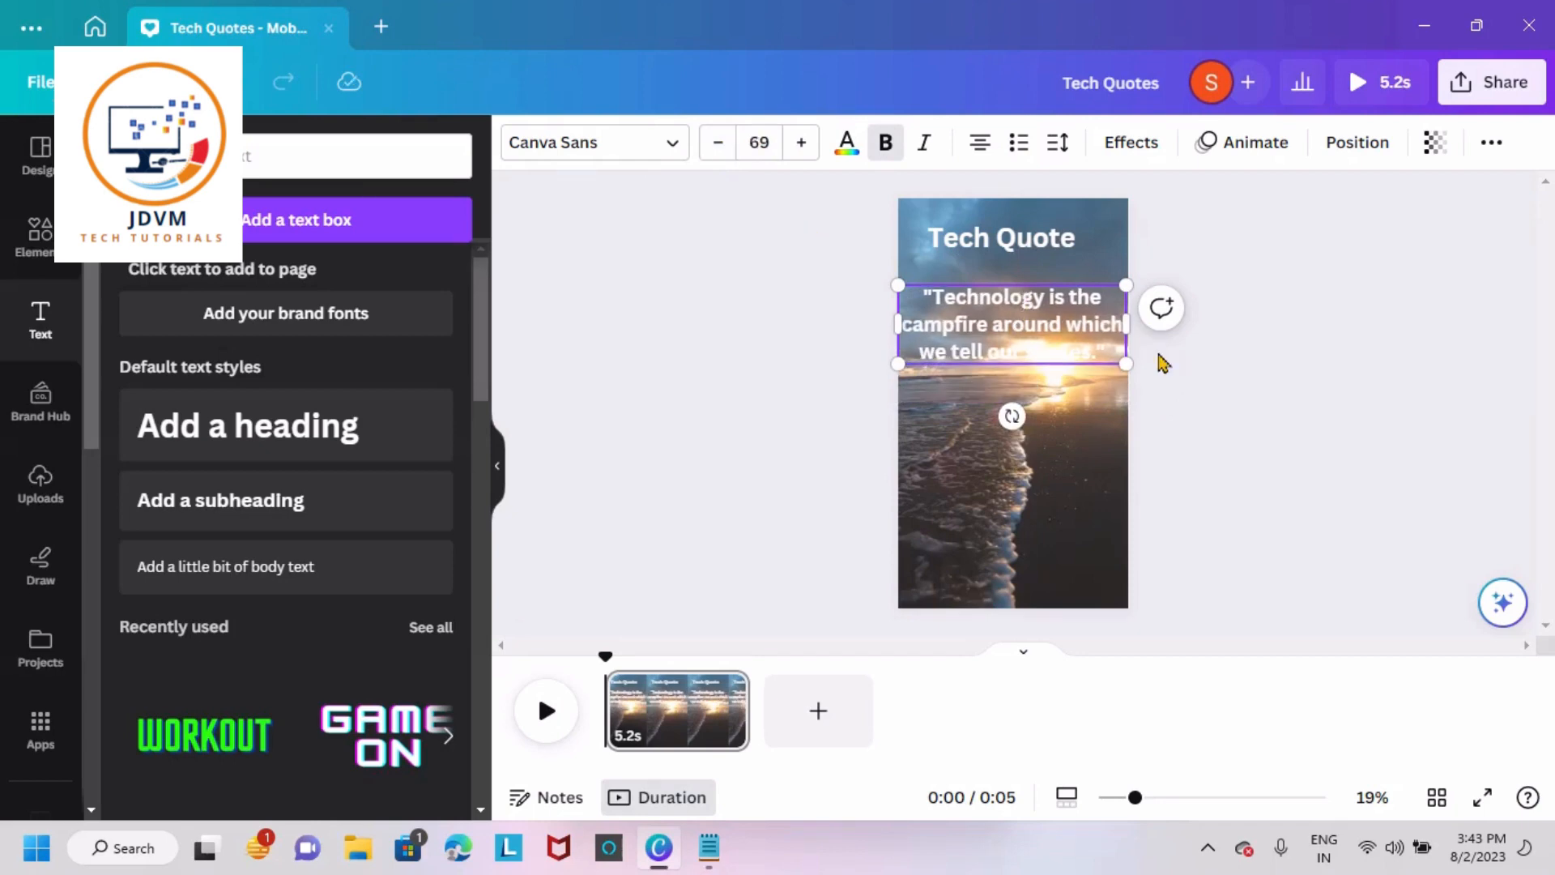
Switch to Notepad, copy the author's name that follows the campfire quote, and return to Canva.
left_click(1065, 440)
double_click(1057, 443)
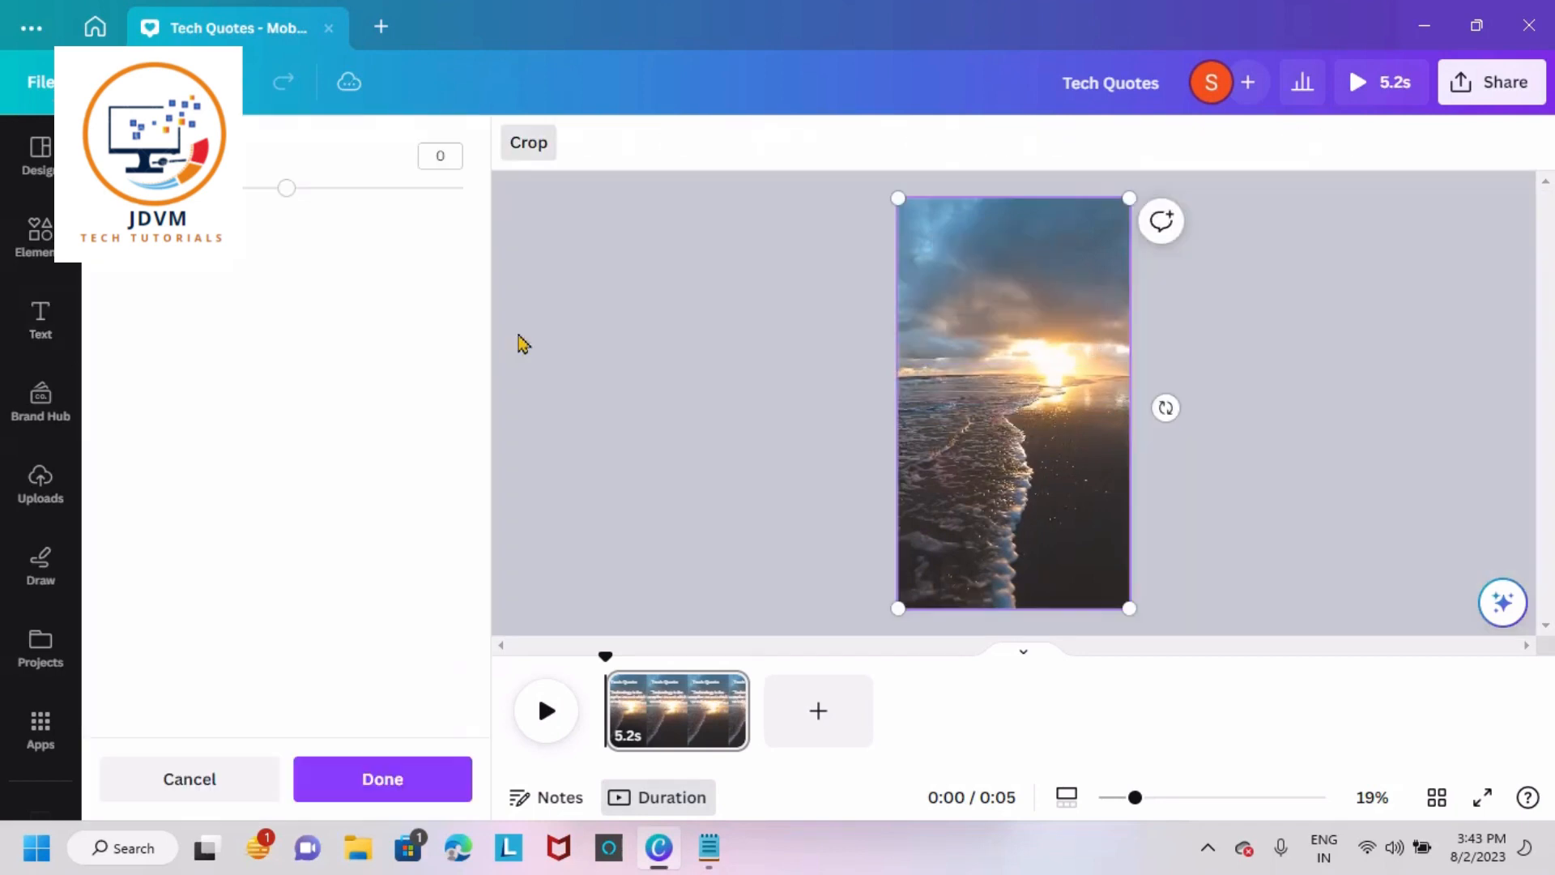
left_click(703, 846)
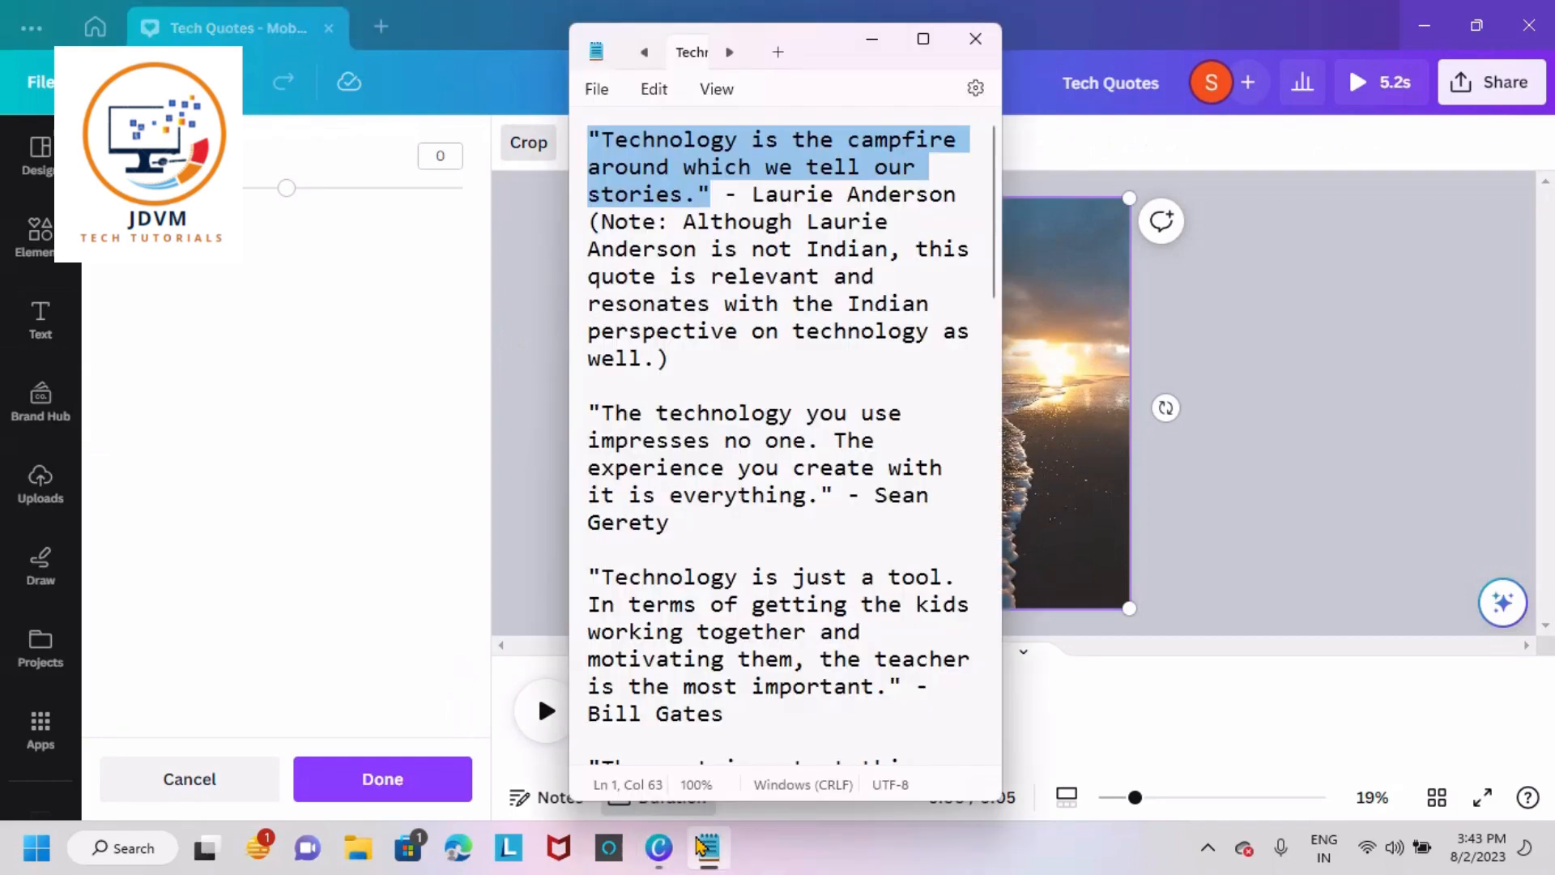
left_click_drag(753, 203, 953, 193)
key("ctrl+c")
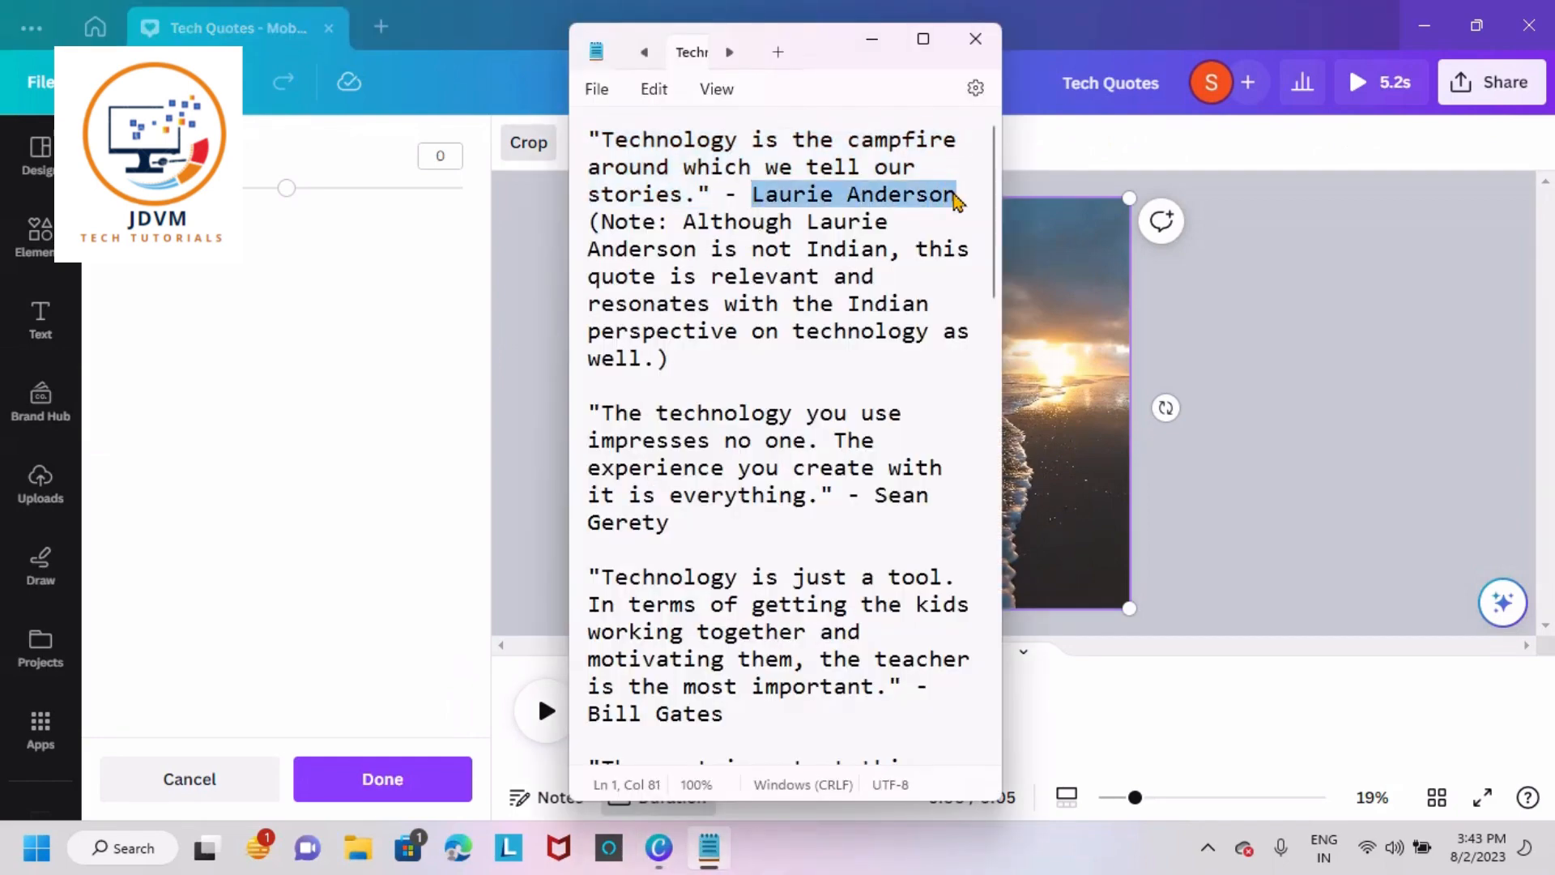
left_click(1124, 294)
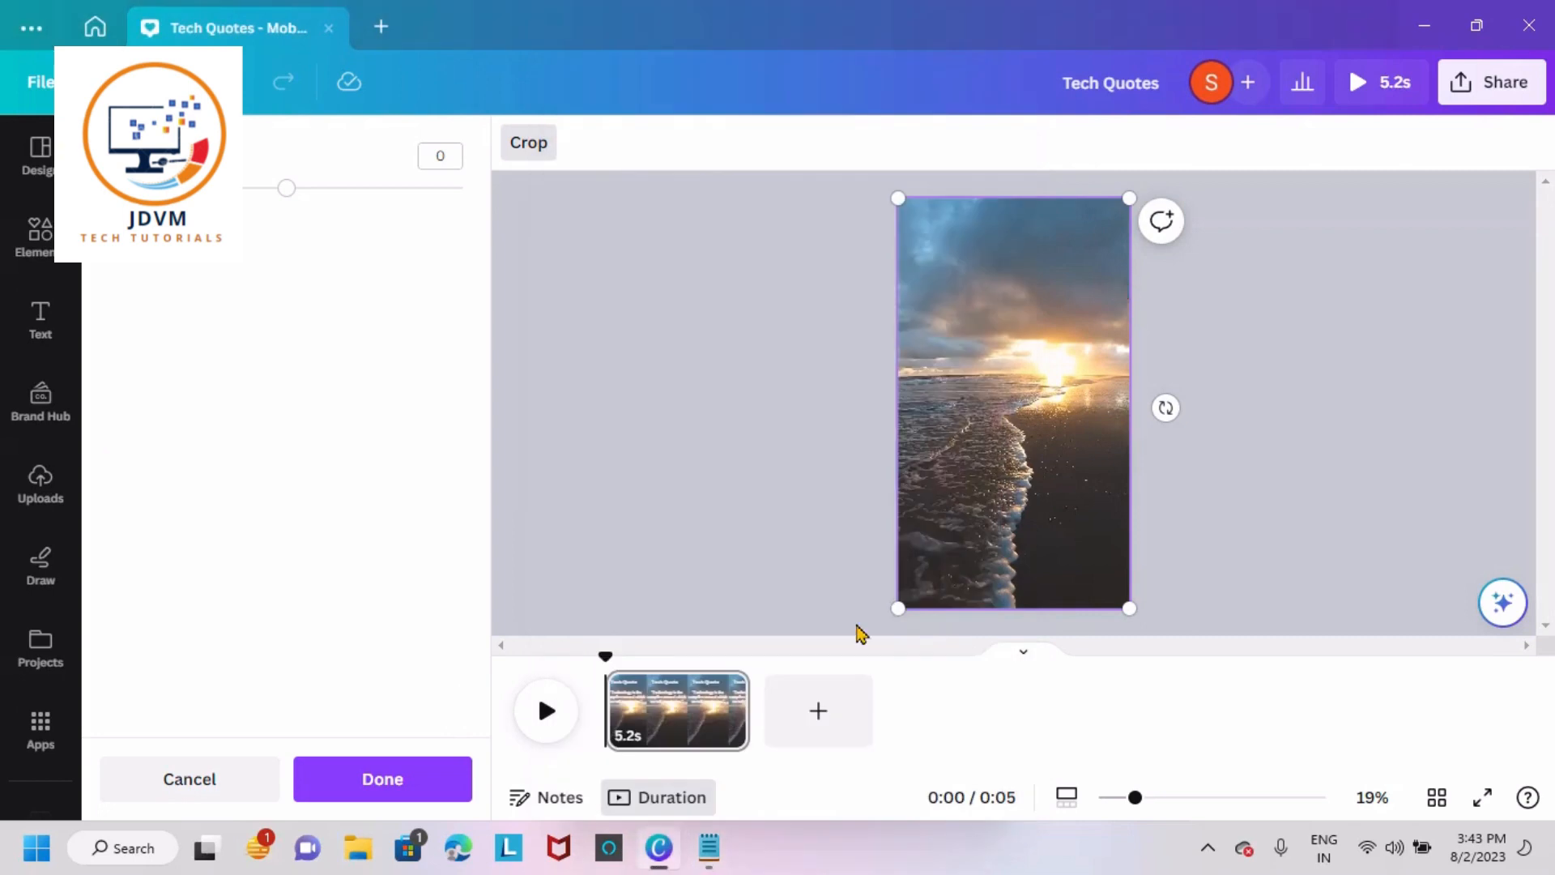
Close the video crop view and add a heading below the quote containing the copied author's name.
left_click(417, 779)
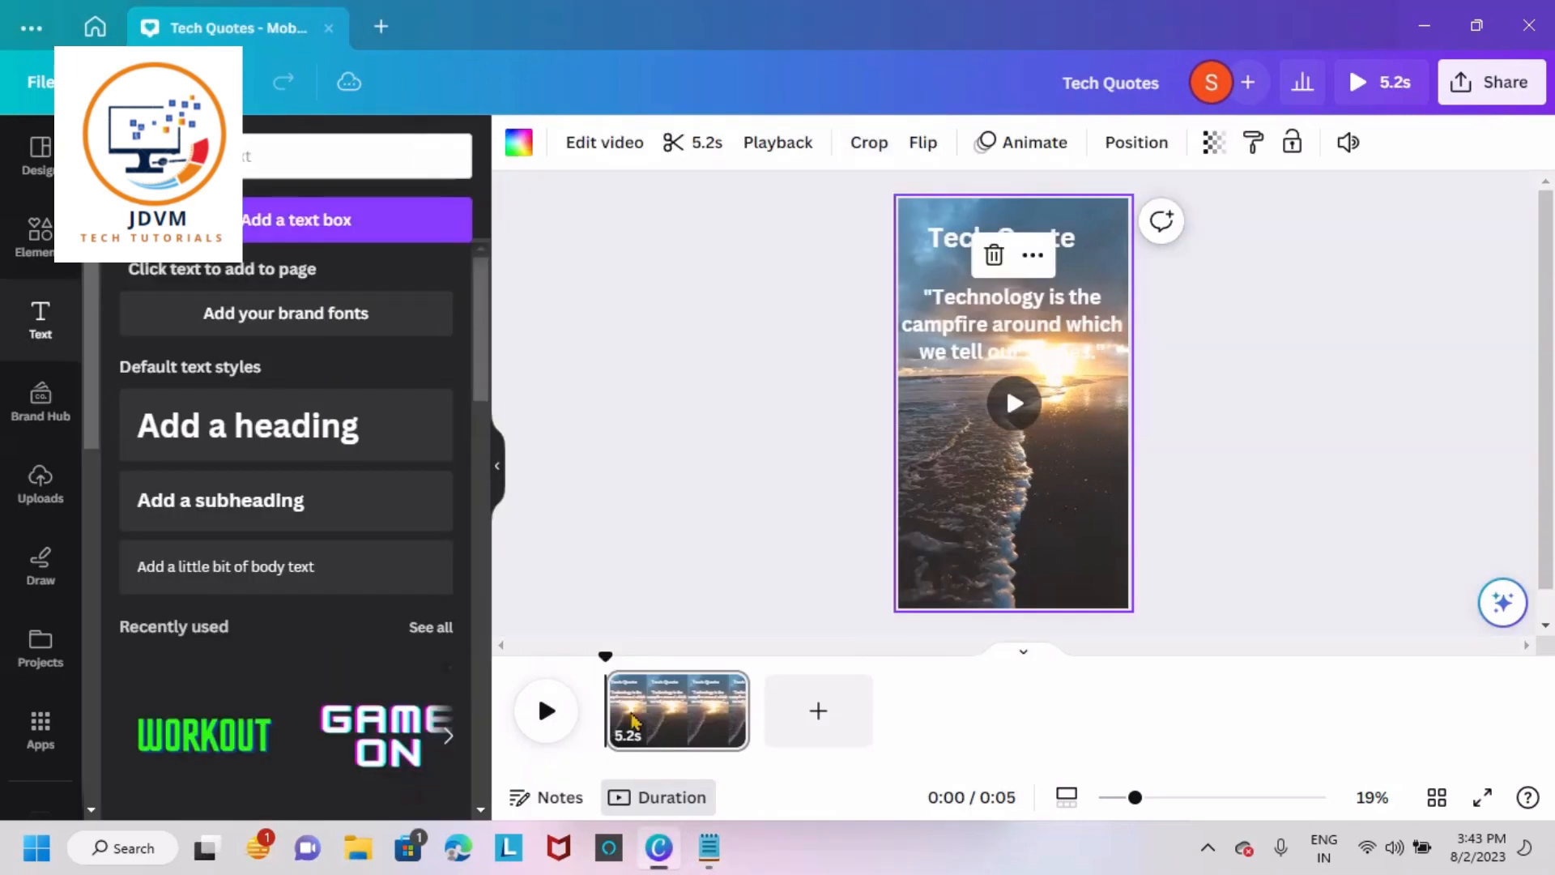
left_click(302, 415)
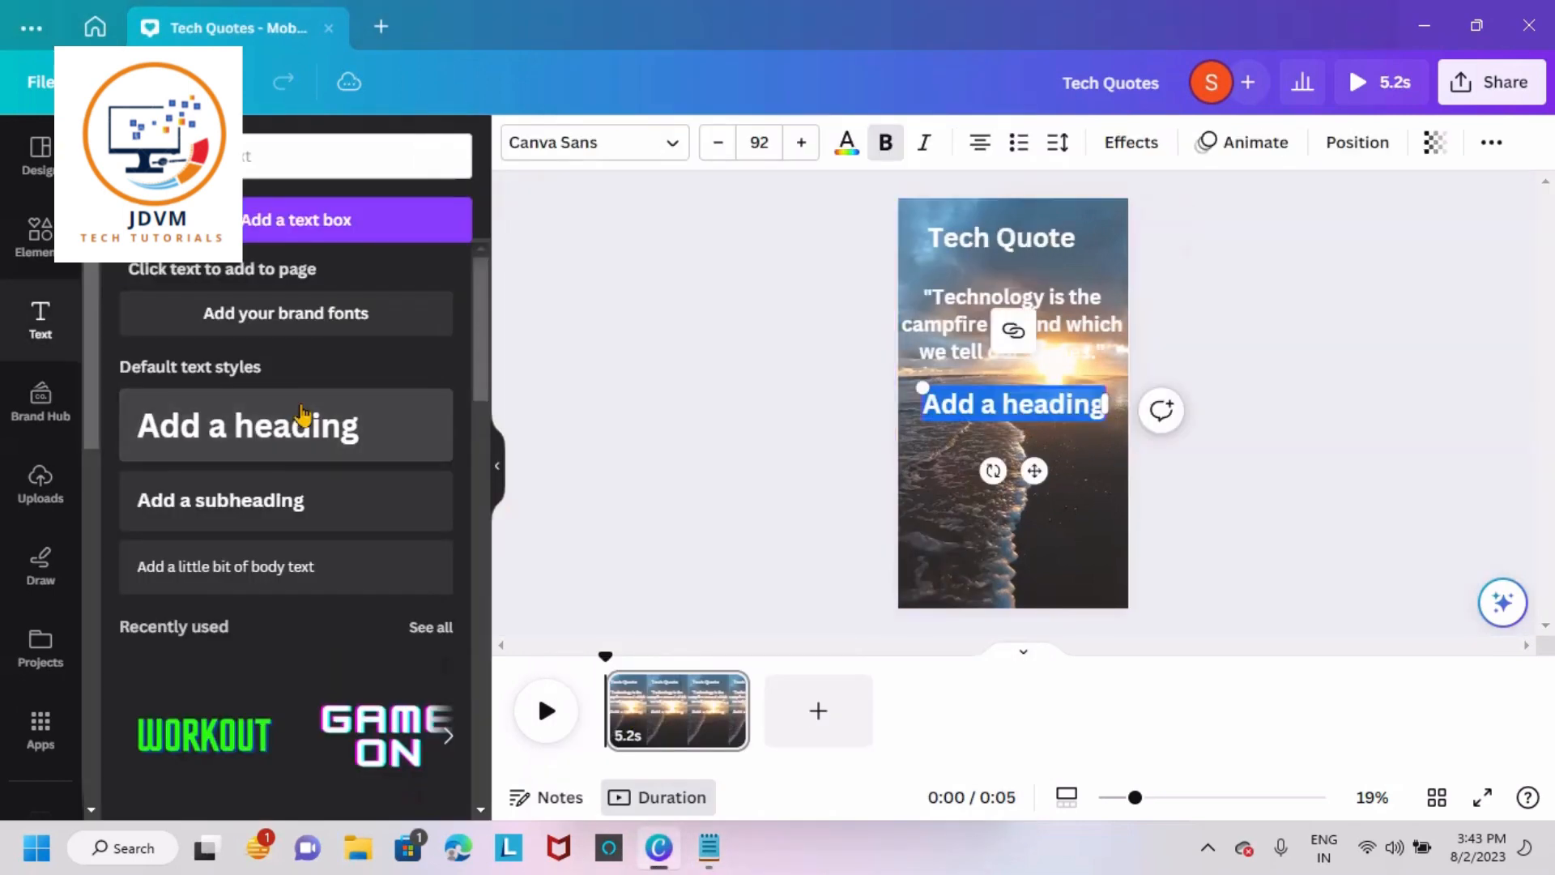
key("ctrl+v")
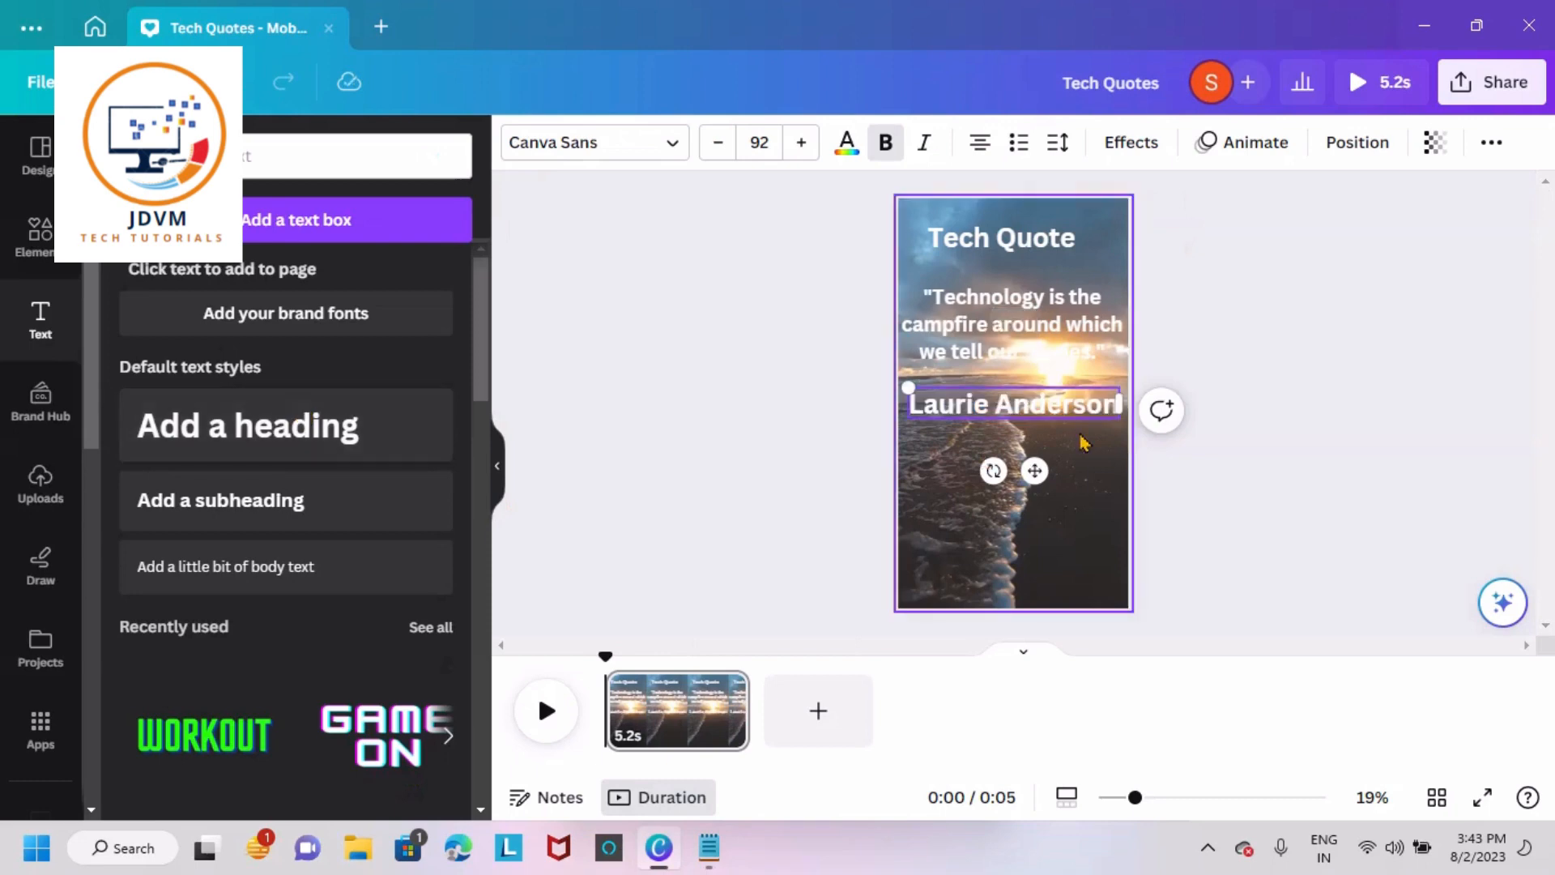
left_click(1246, 356)
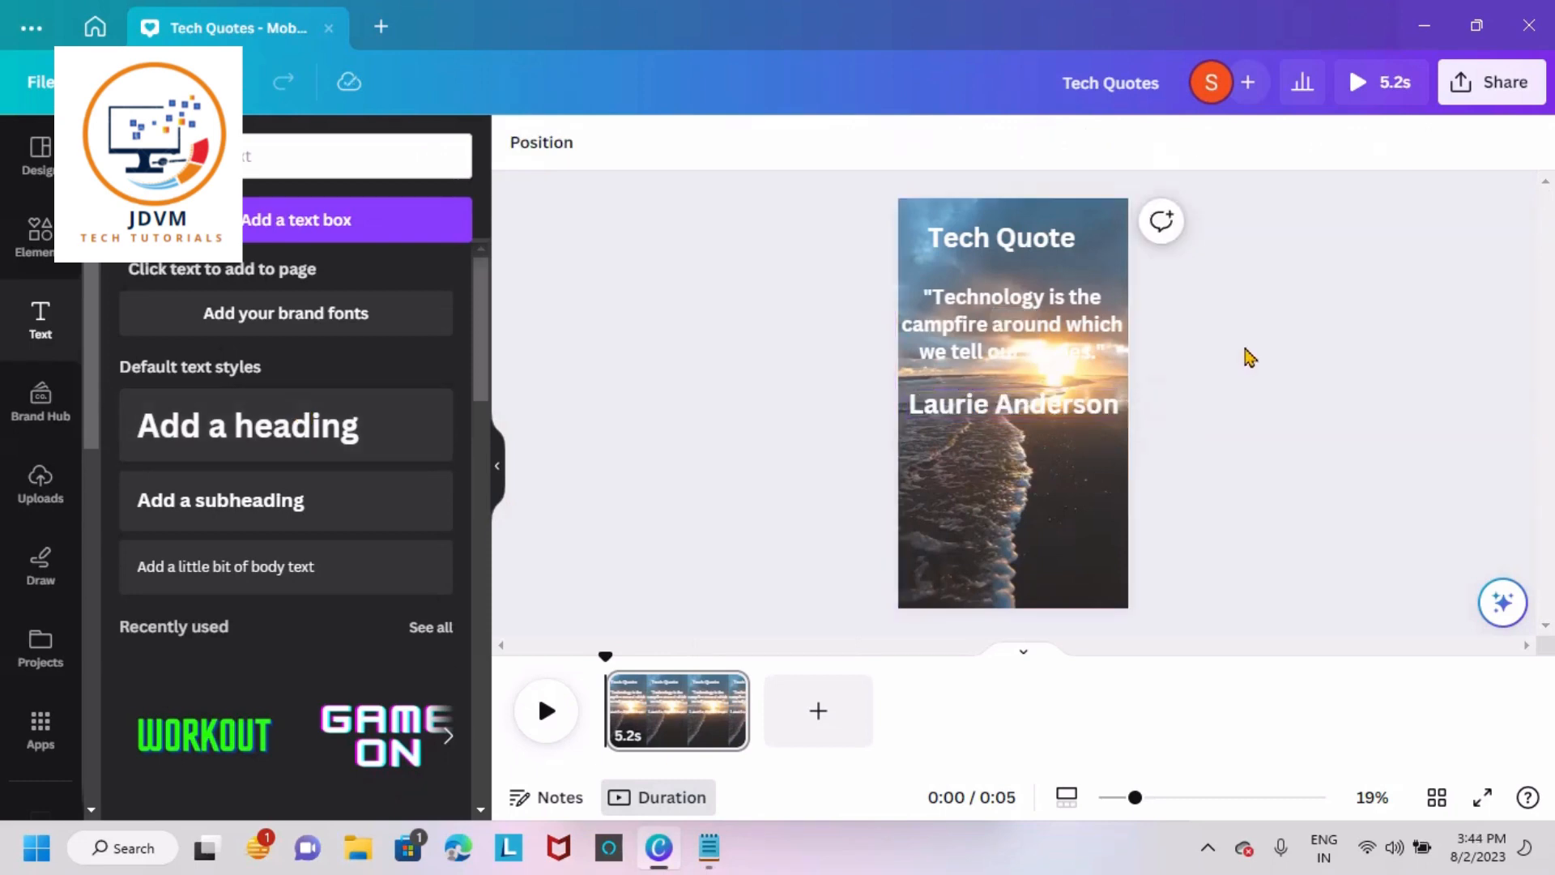
Reduce the font size of the author's name to 74 and move it further below the quote.
left_click(1048, 411)
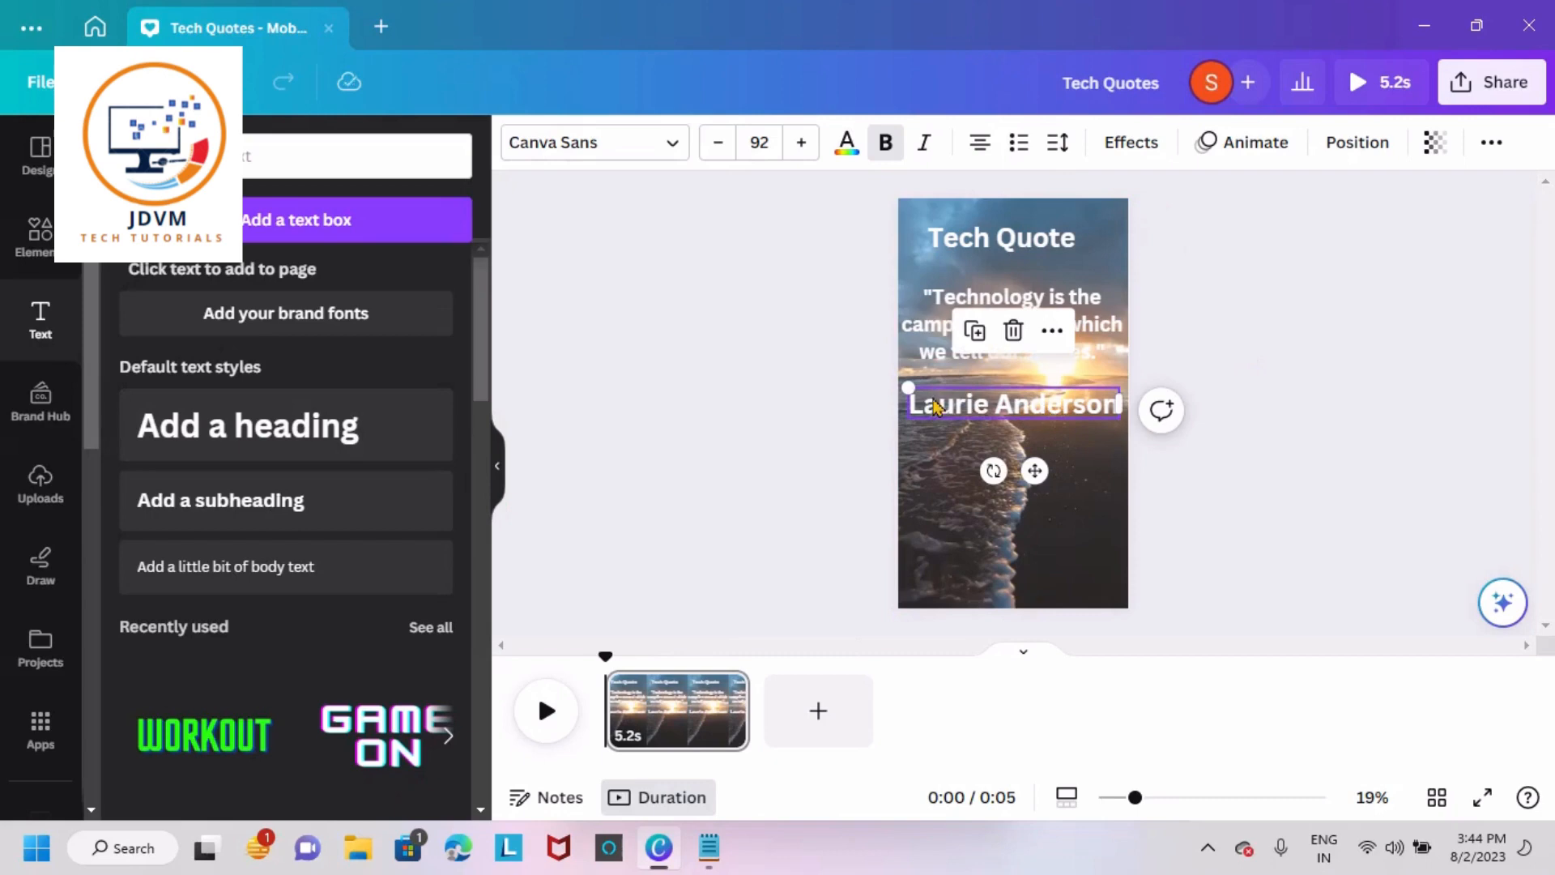
left_click(718, 144)
left_click(718, 144)
left_click(718, 143)
left_click(718, 143)
left_click(718, 144)
left_click(718, 143)
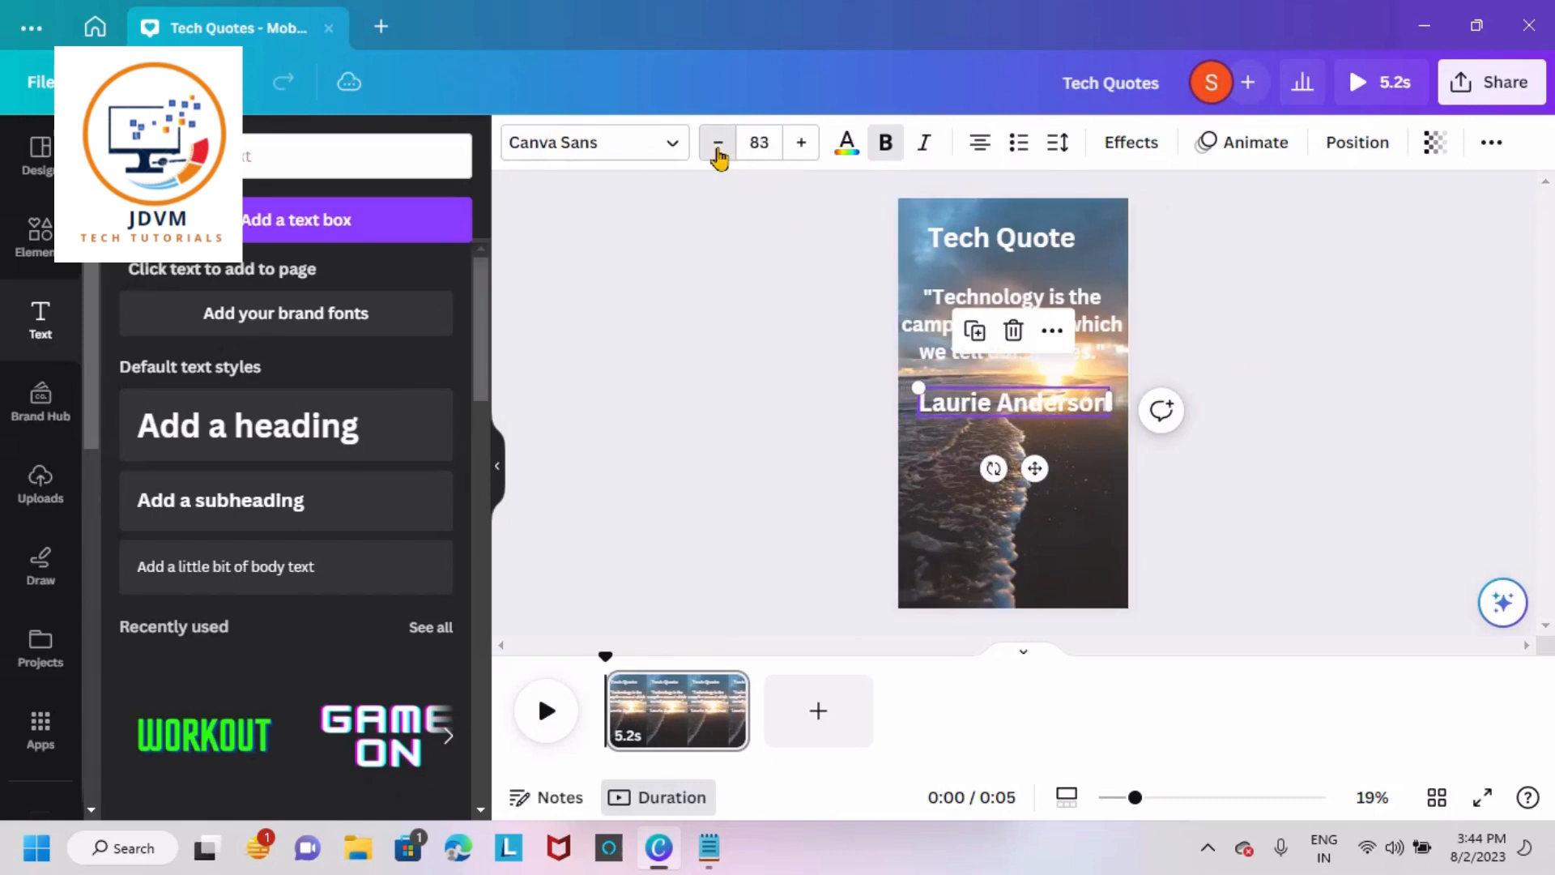
left_click(718, 144)
left_click(718, 144)
left_click(718, 143)
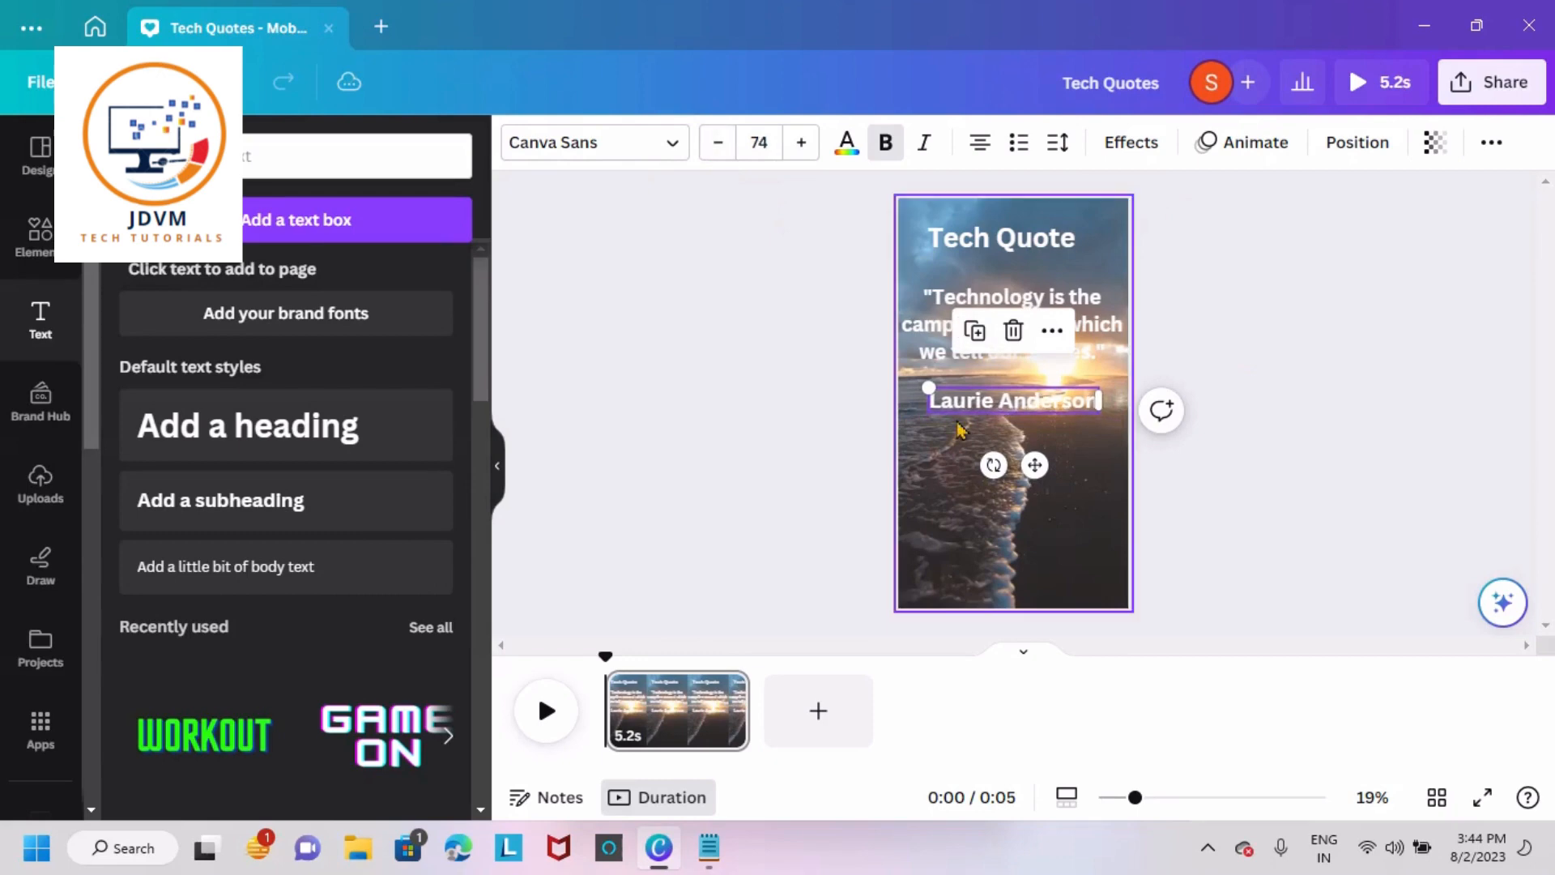
left_click_drag(1034, 465, 1042, 524)
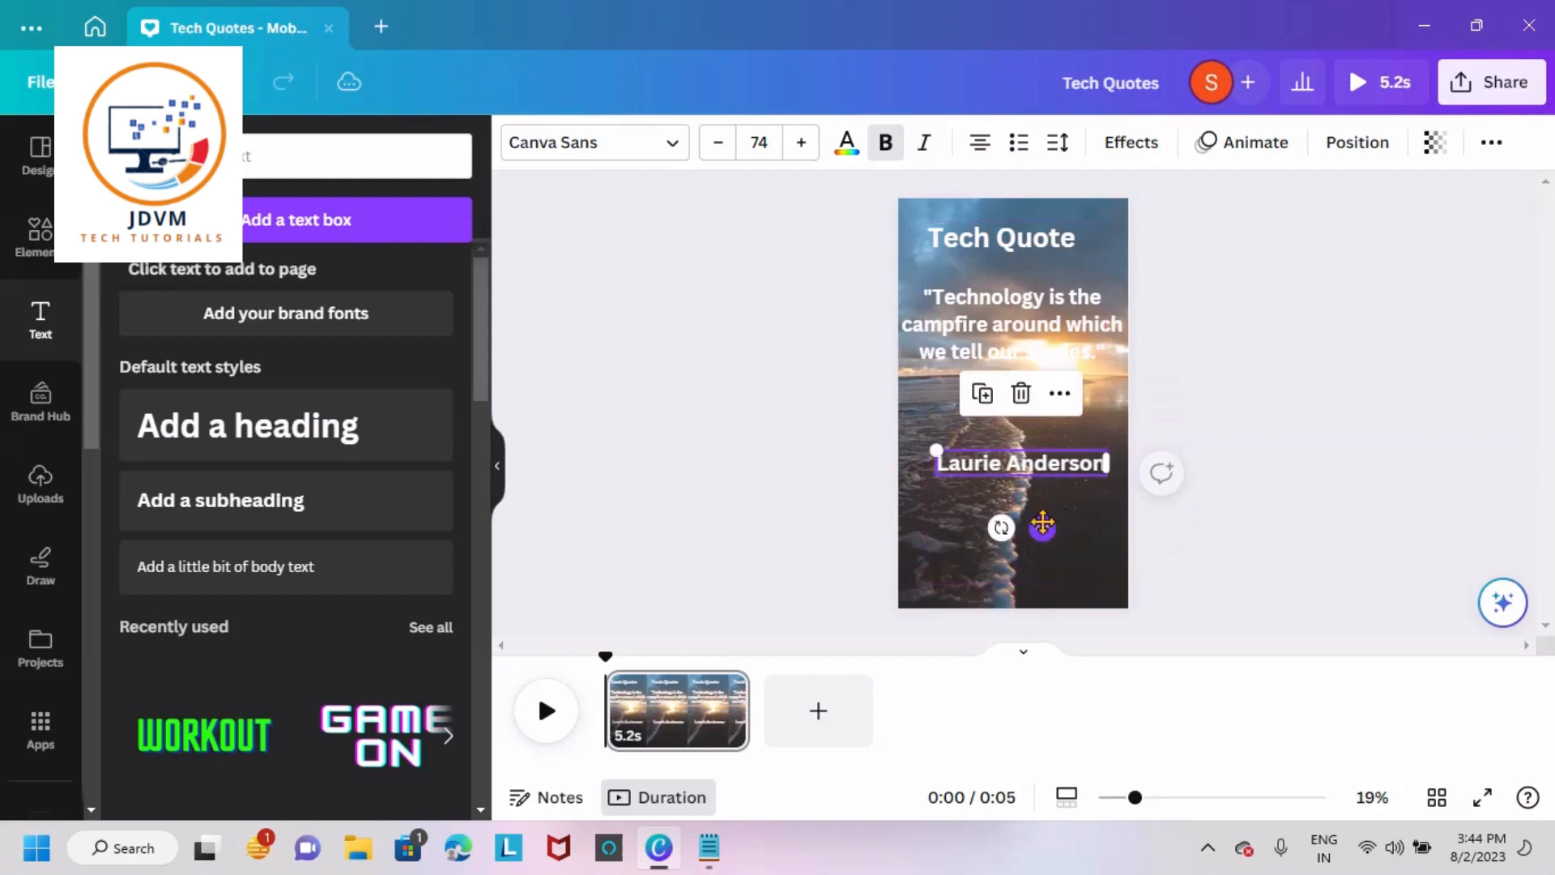
Switch to Notepad, review the list of technology quotes at full window size, and return to Canva.
left_click(712, 849)
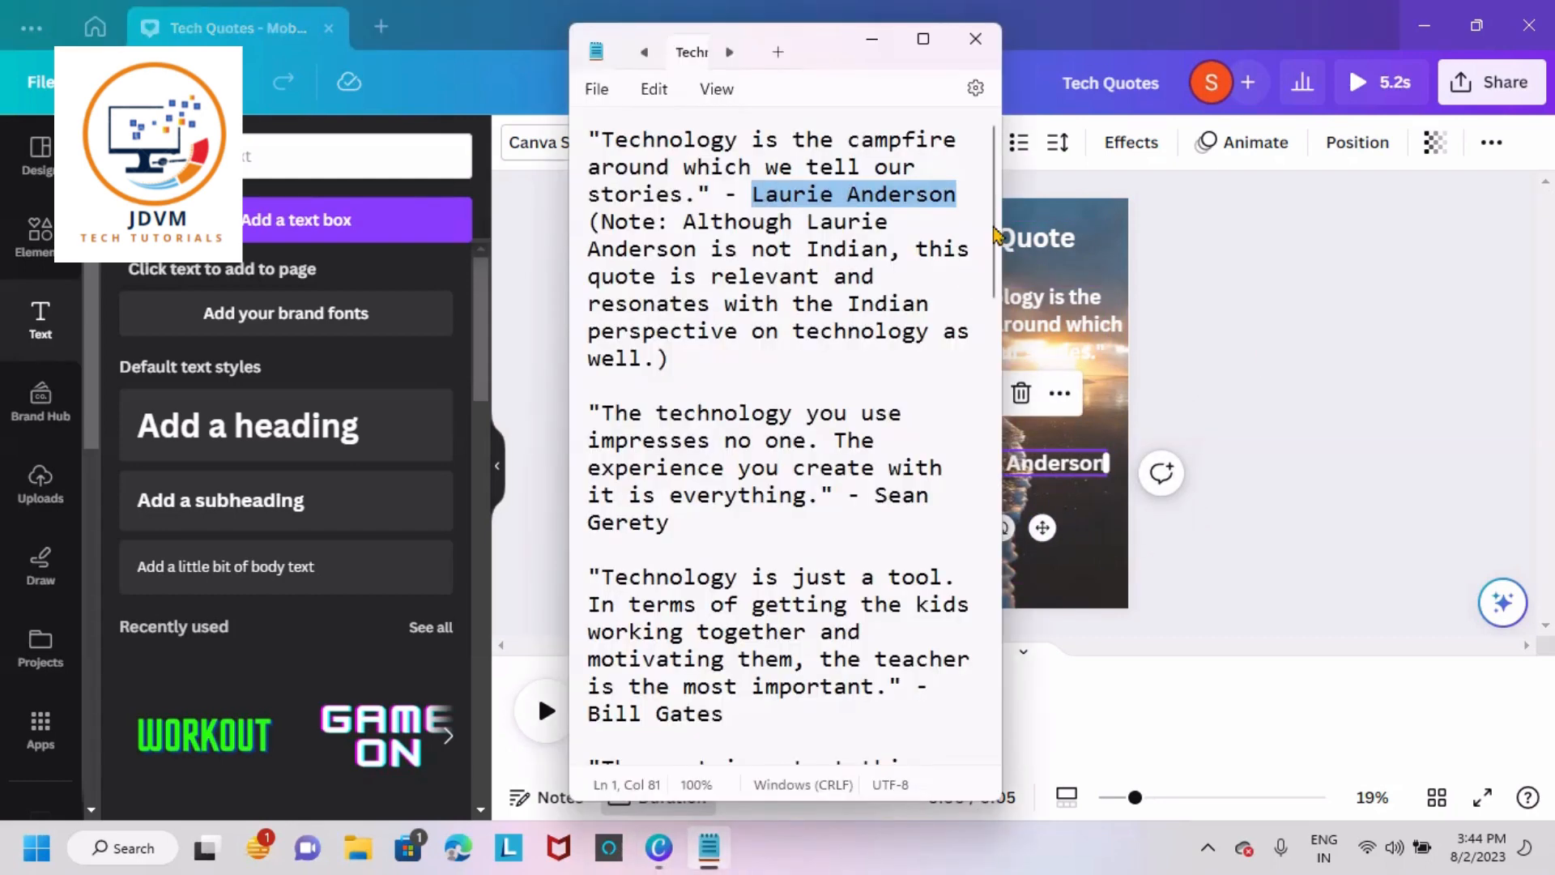
left_click_drag(998, 235, 1022, 212)
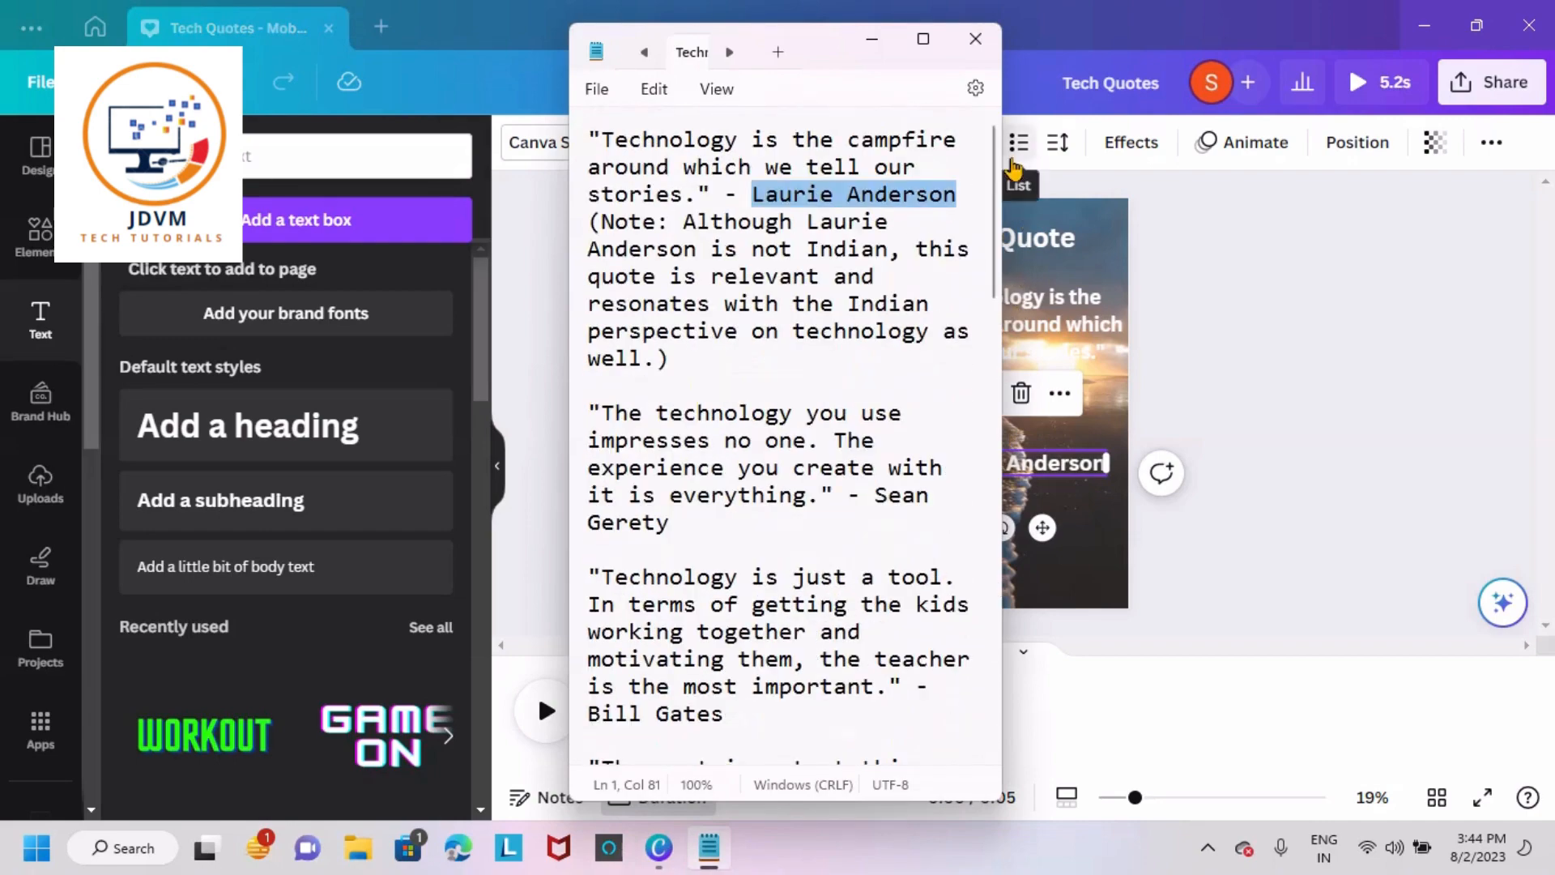
double_click(816, 55)
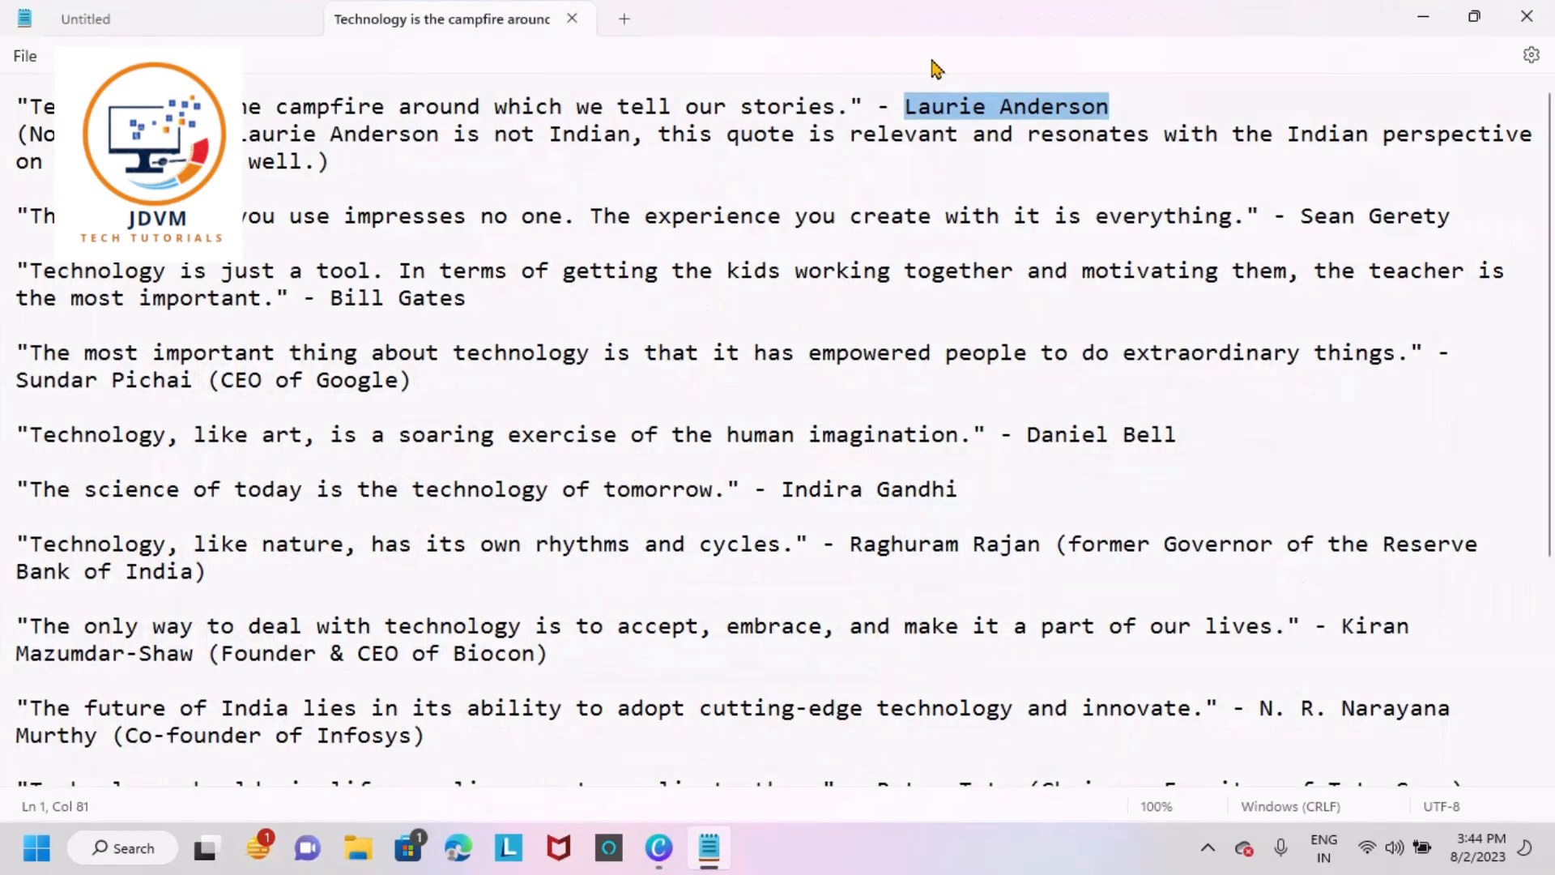
left_click(1475, 20)
mouse_move(1475, 25)
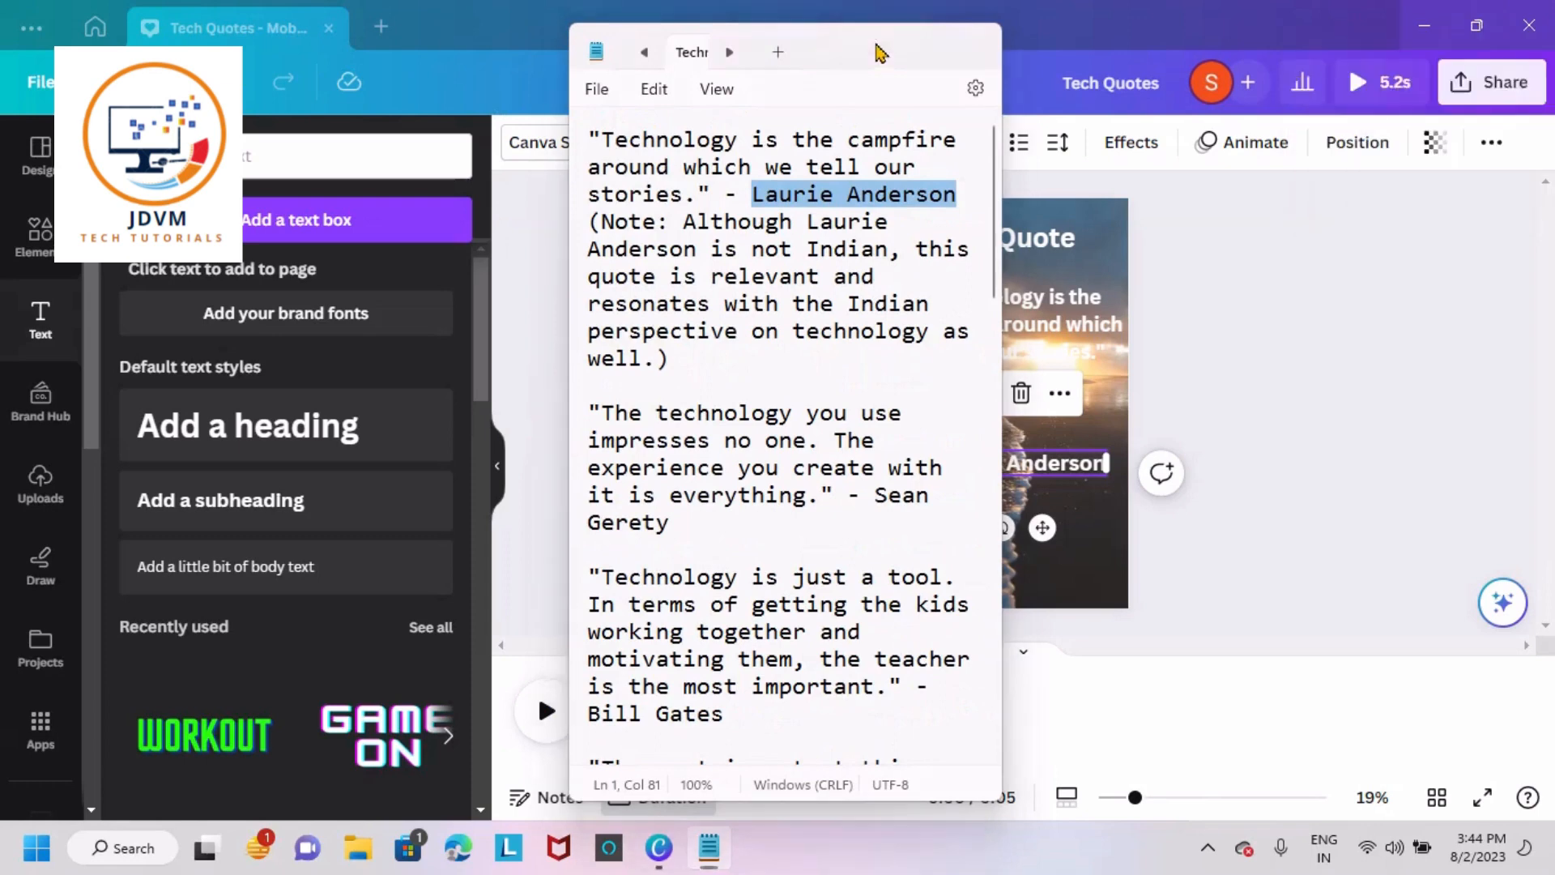
left_click(875, 42)
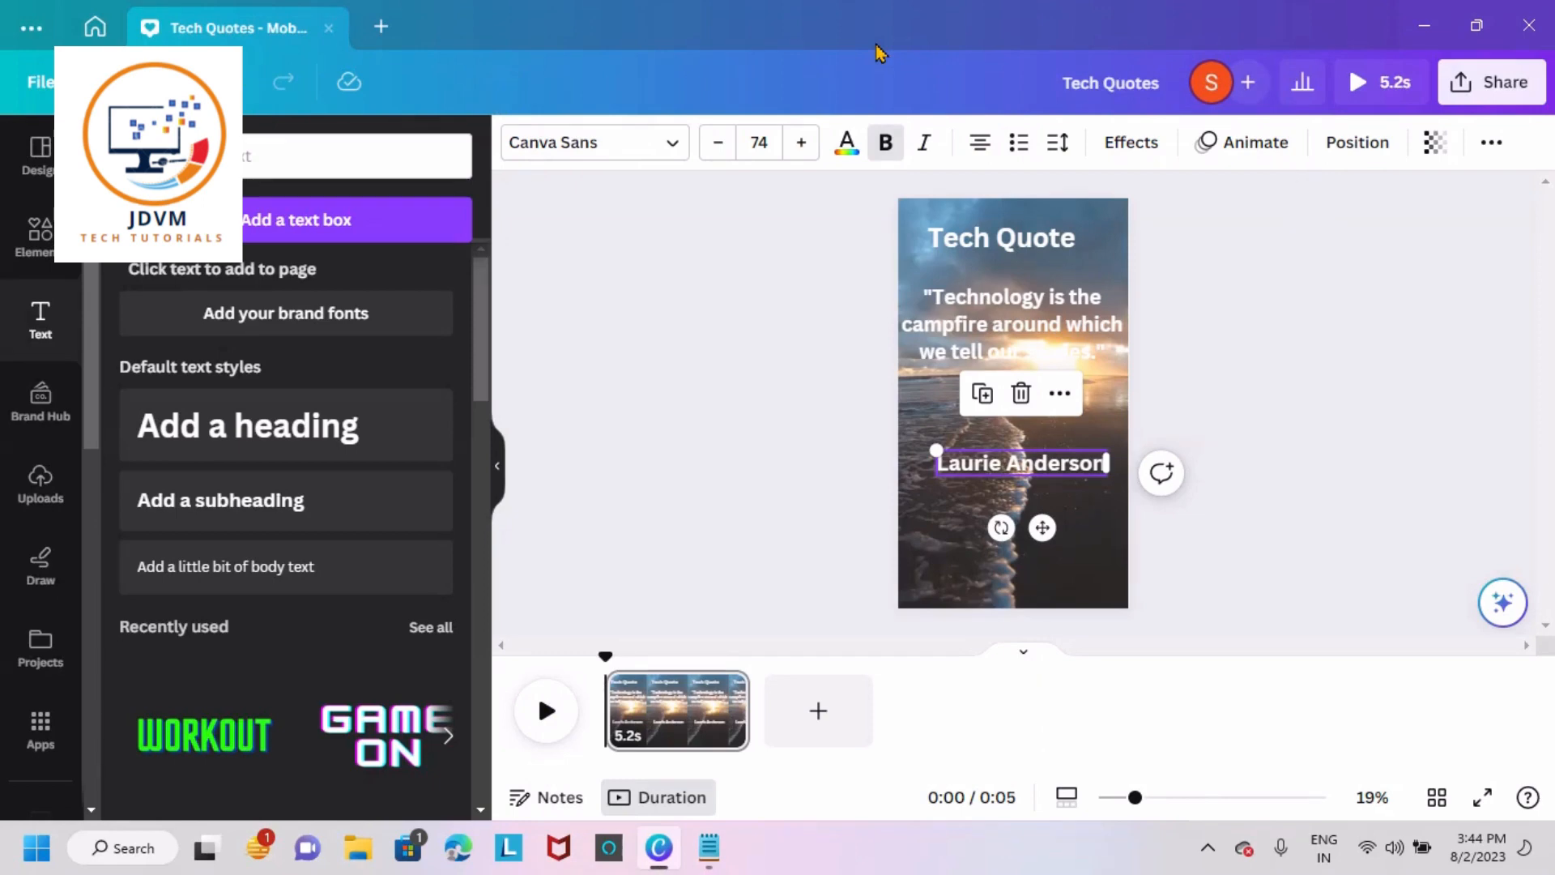
Search the Canva apps for the bulk create app and open it.
left_click(39, 727)
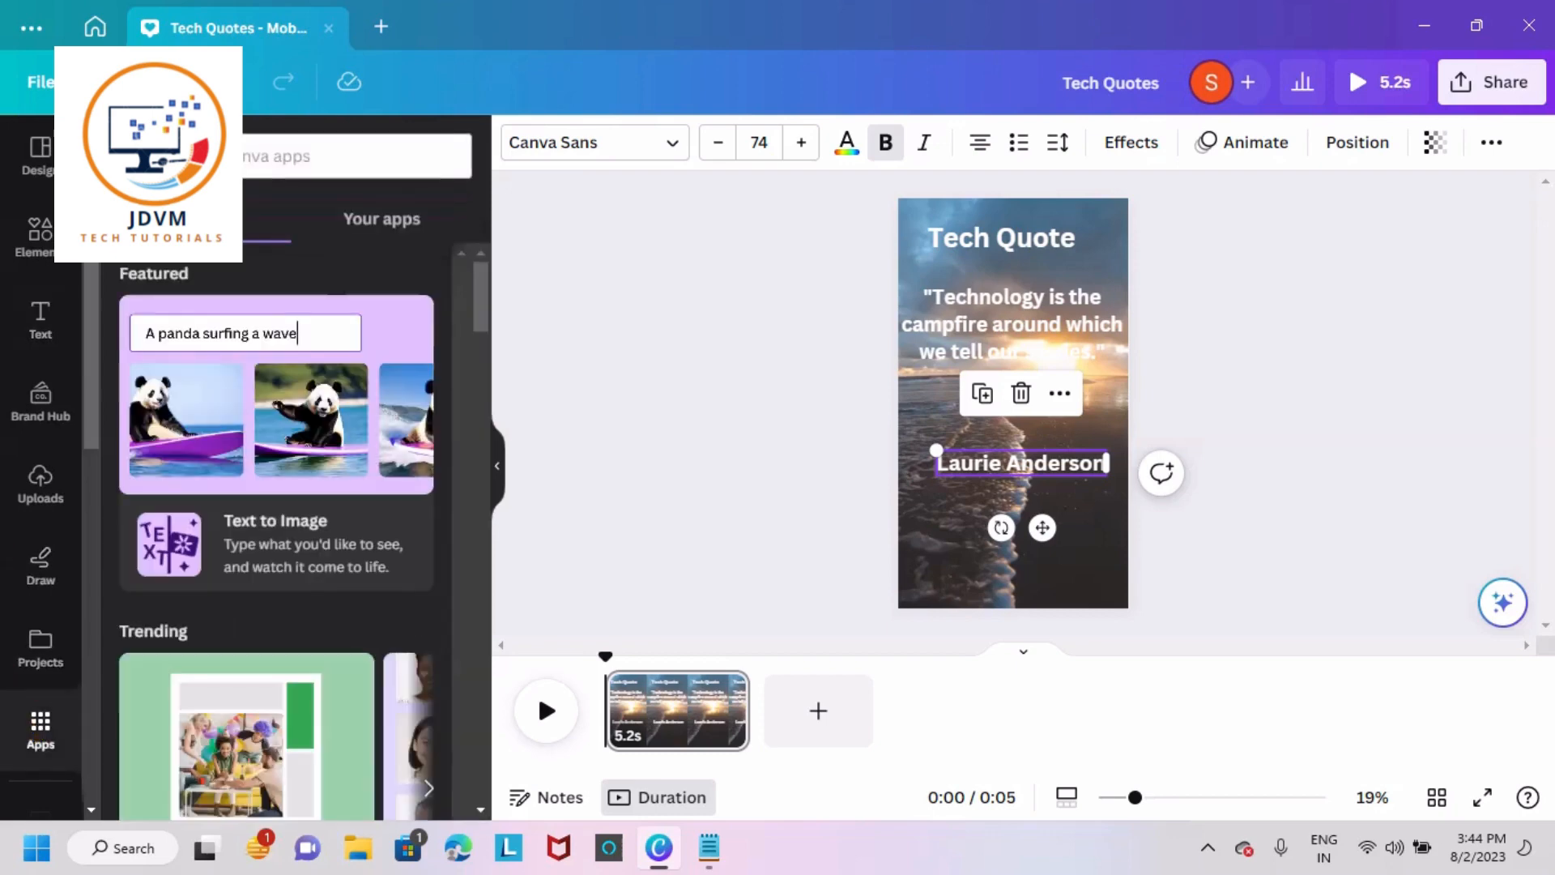
type("bu")
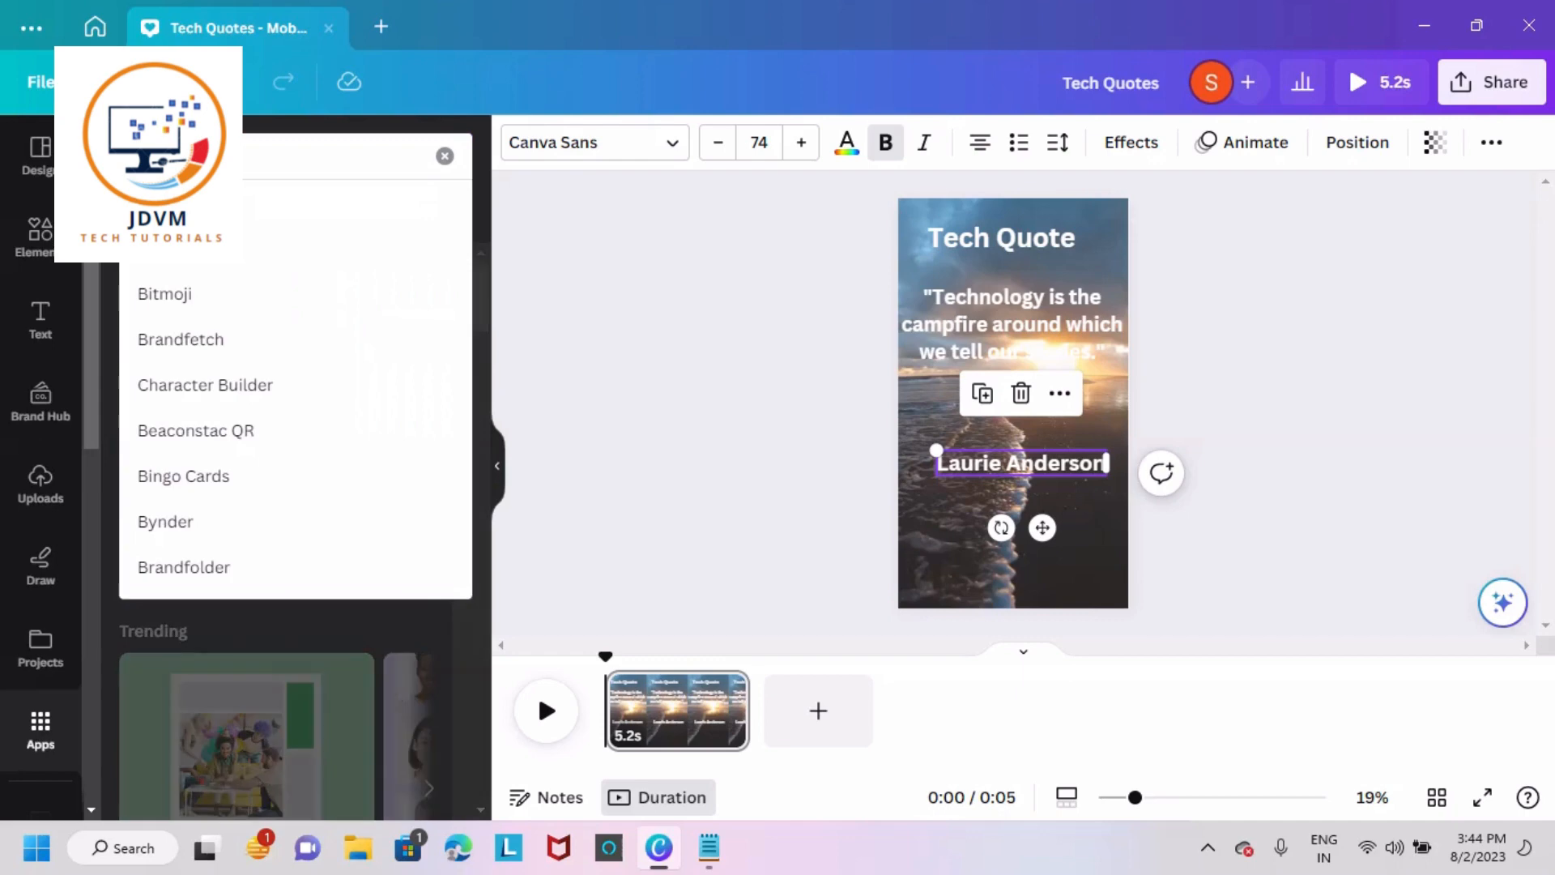
key("Return")
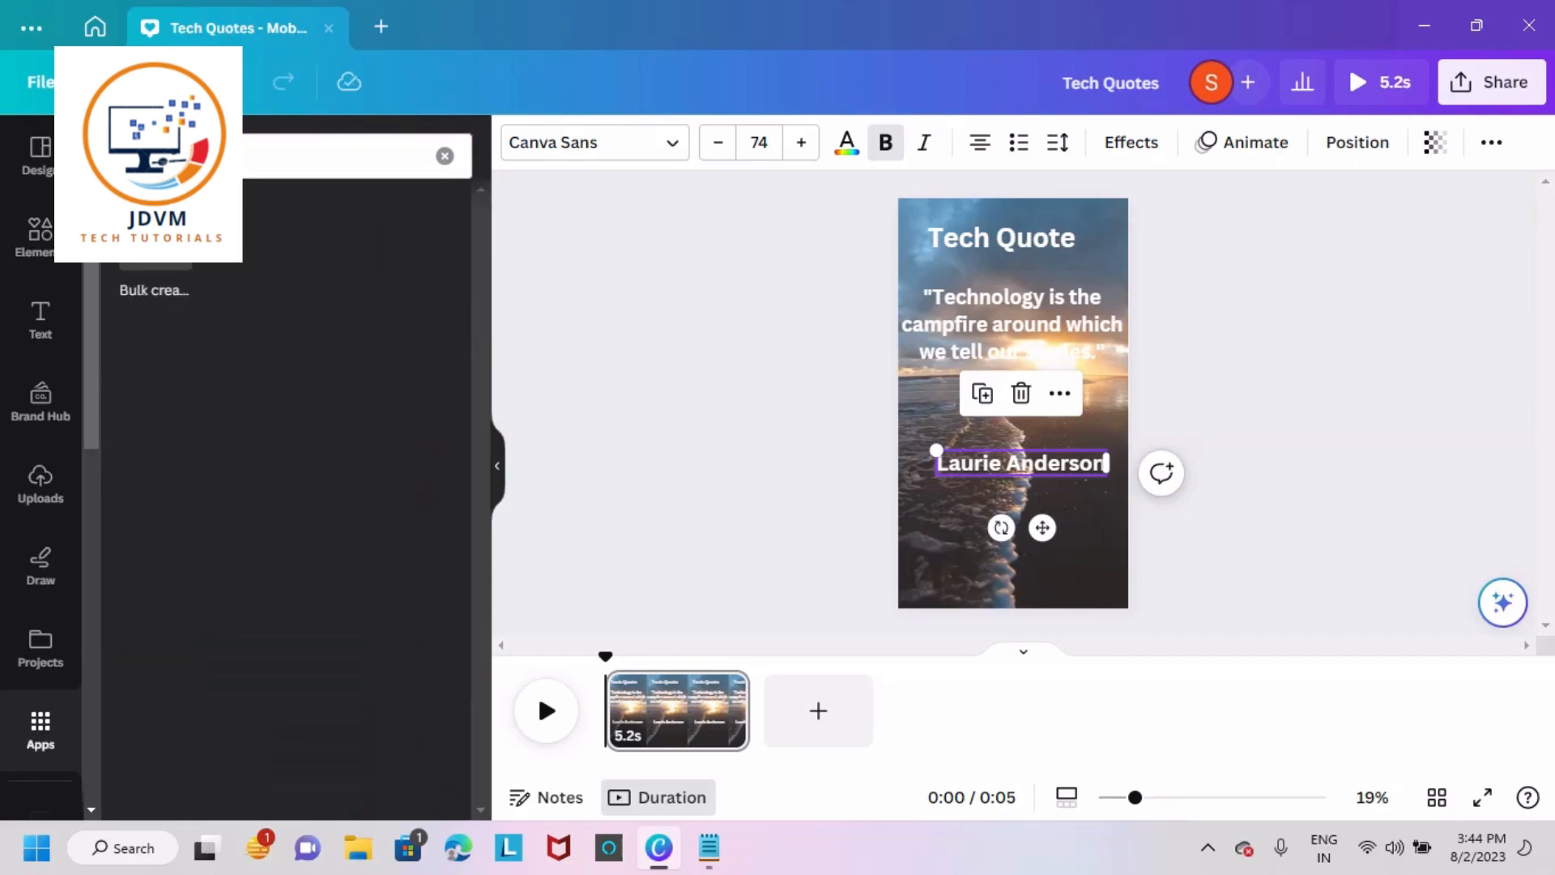
left_click(154, 251)
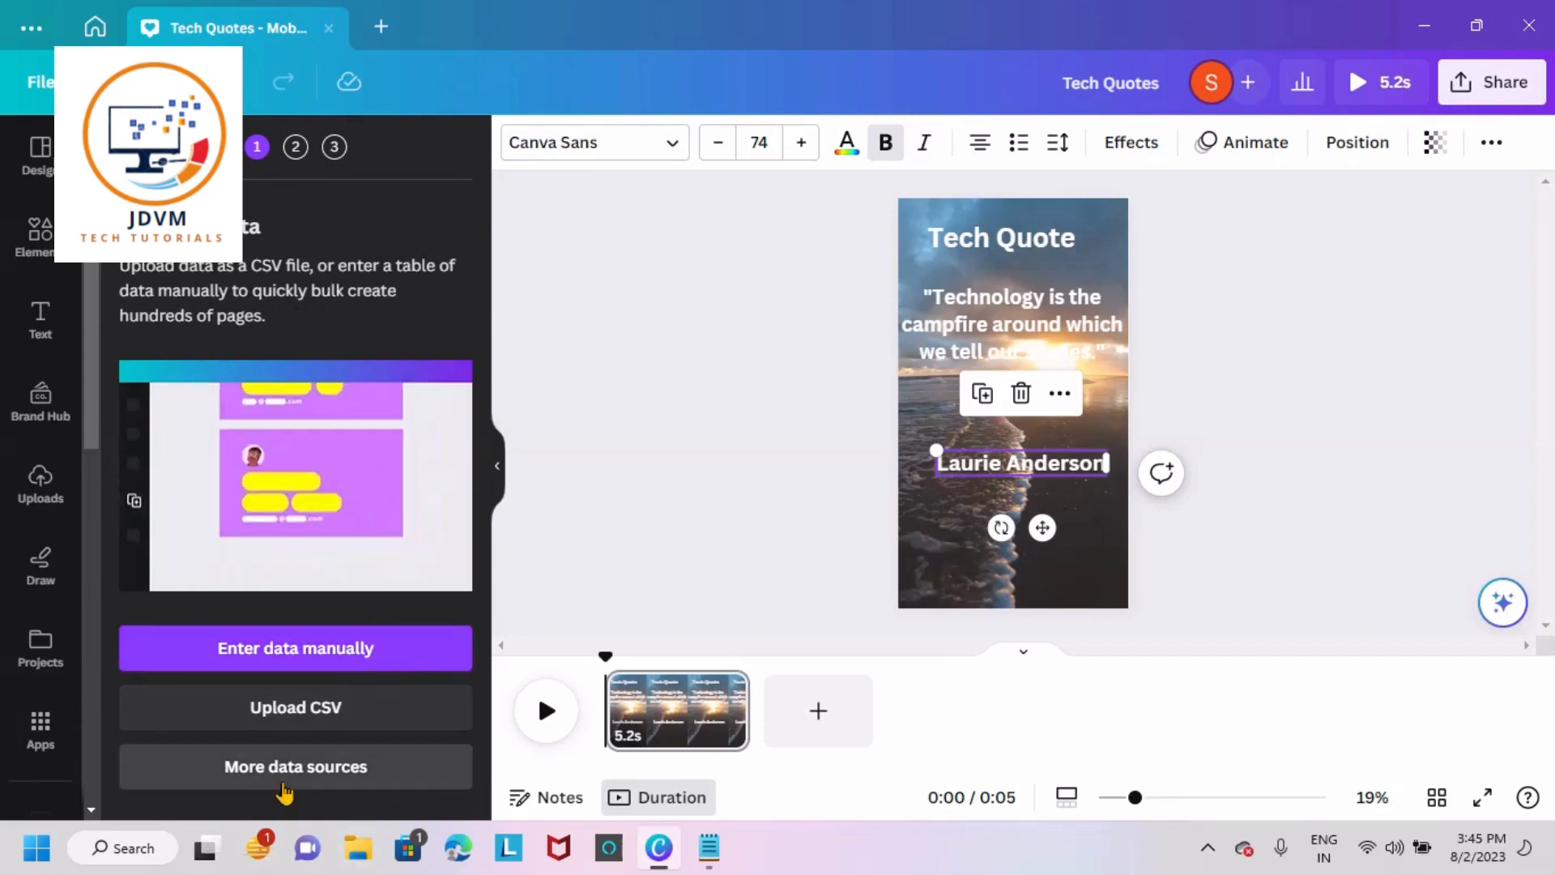
Check the additional data sources for bulk create and choose to enter the data manually.
left_click(305, 768)
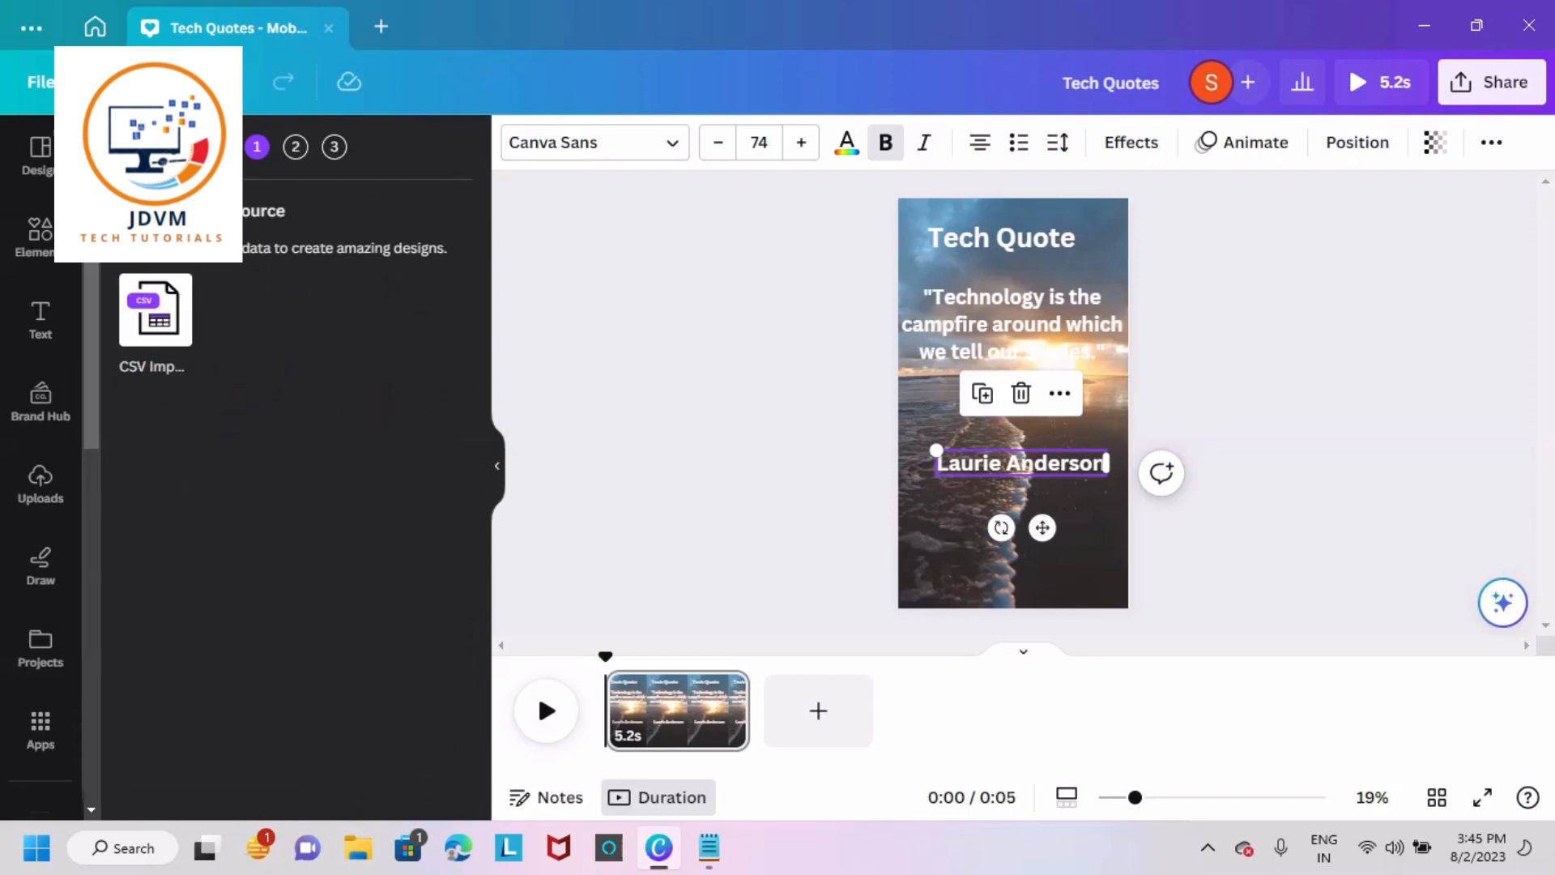
left_click(130, 210)
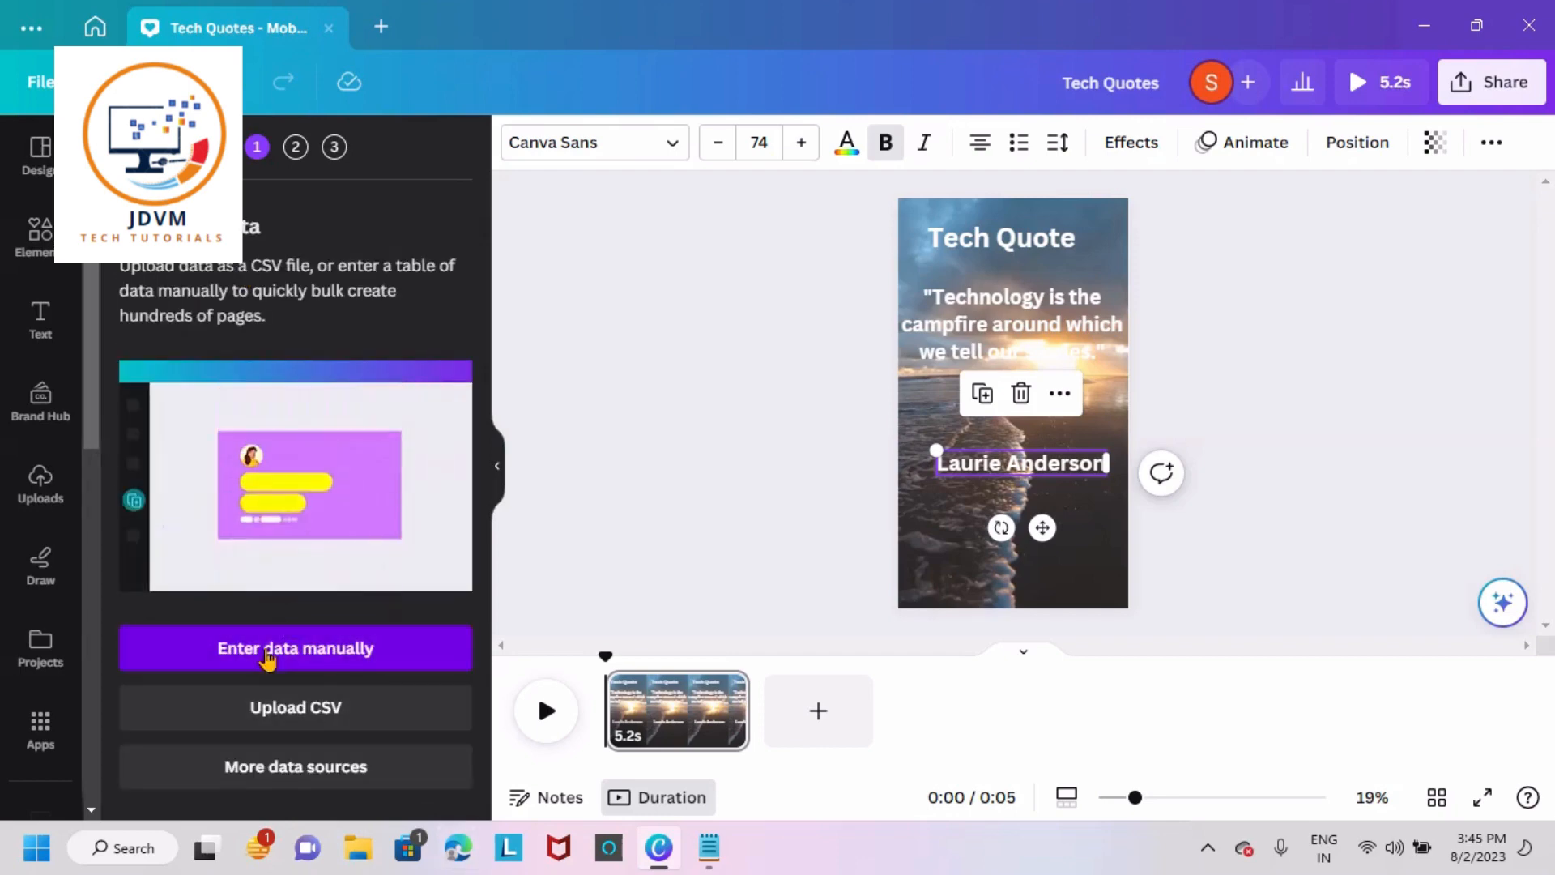
left_click(267, 656)
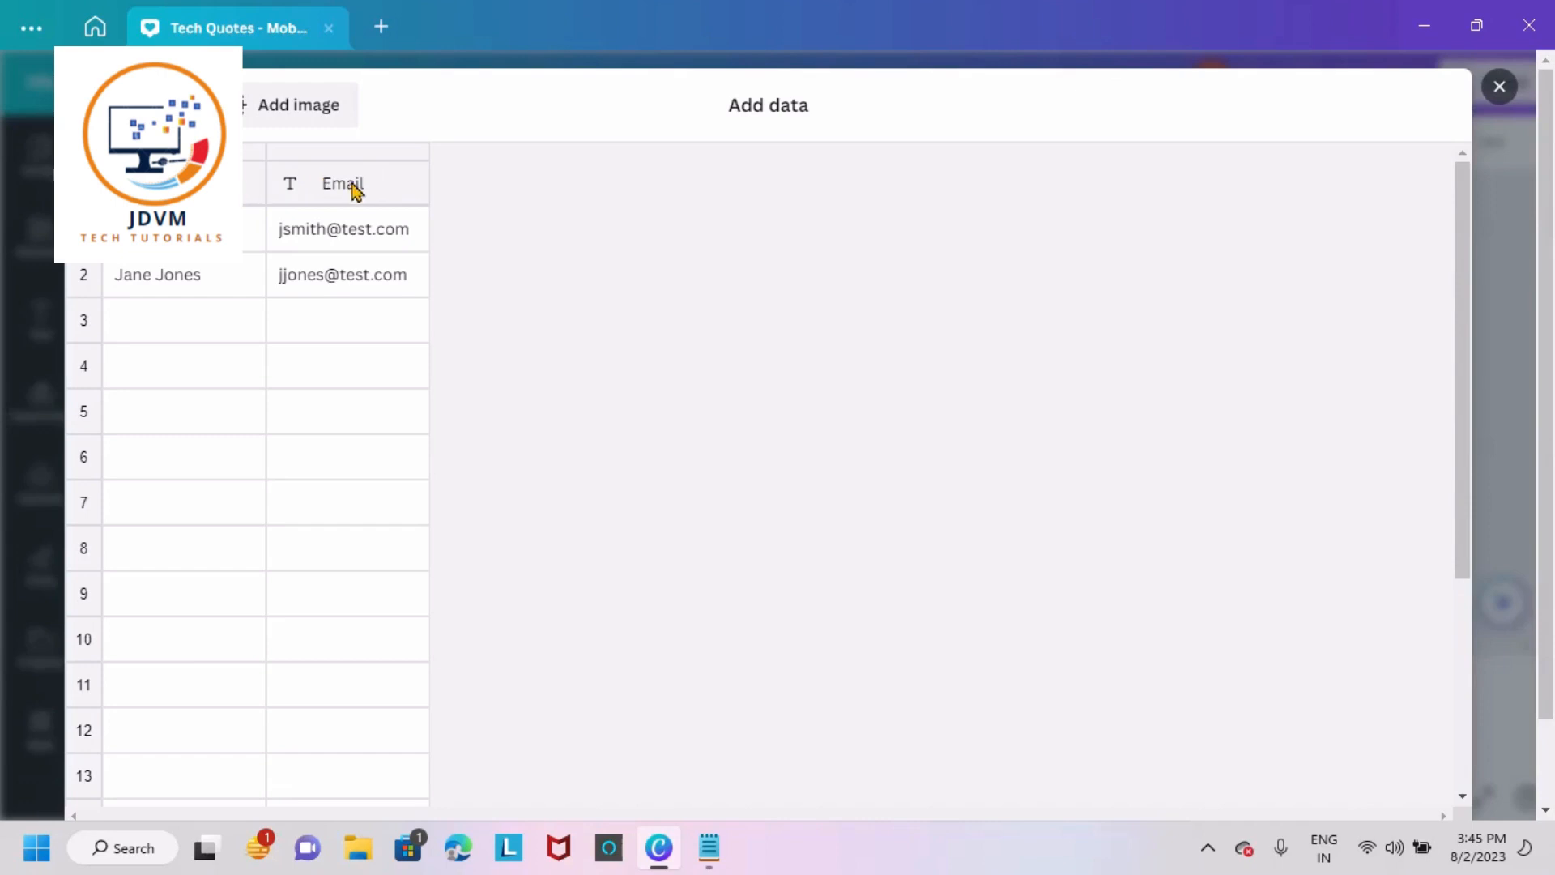
Add an extra text column to the data table and delete it.
left_click(183, 183)
left_click(486, 183)
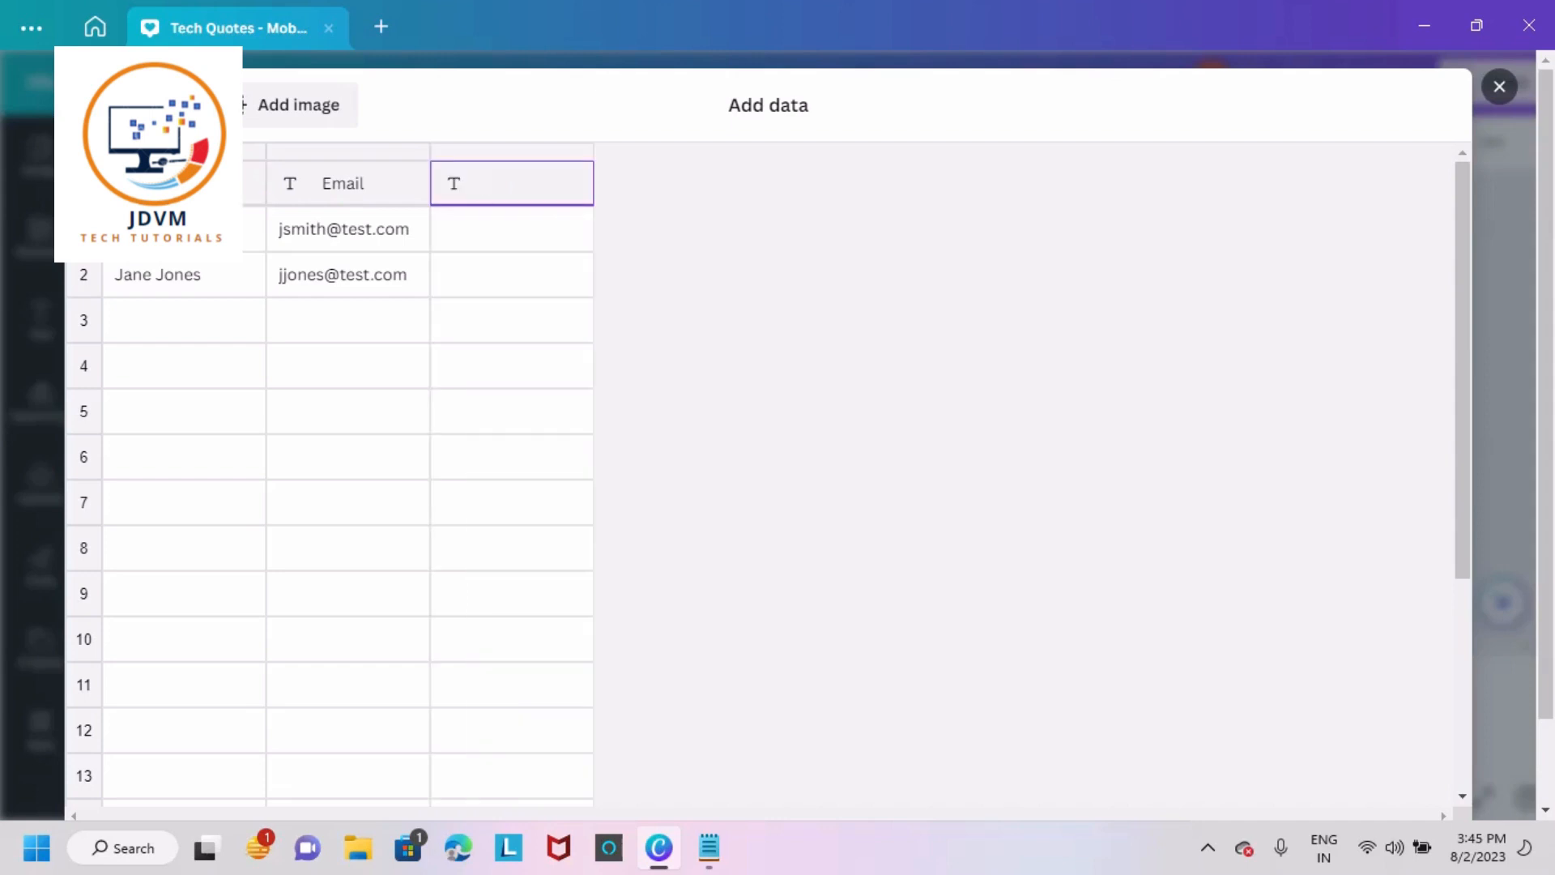
right_click(497, 180)
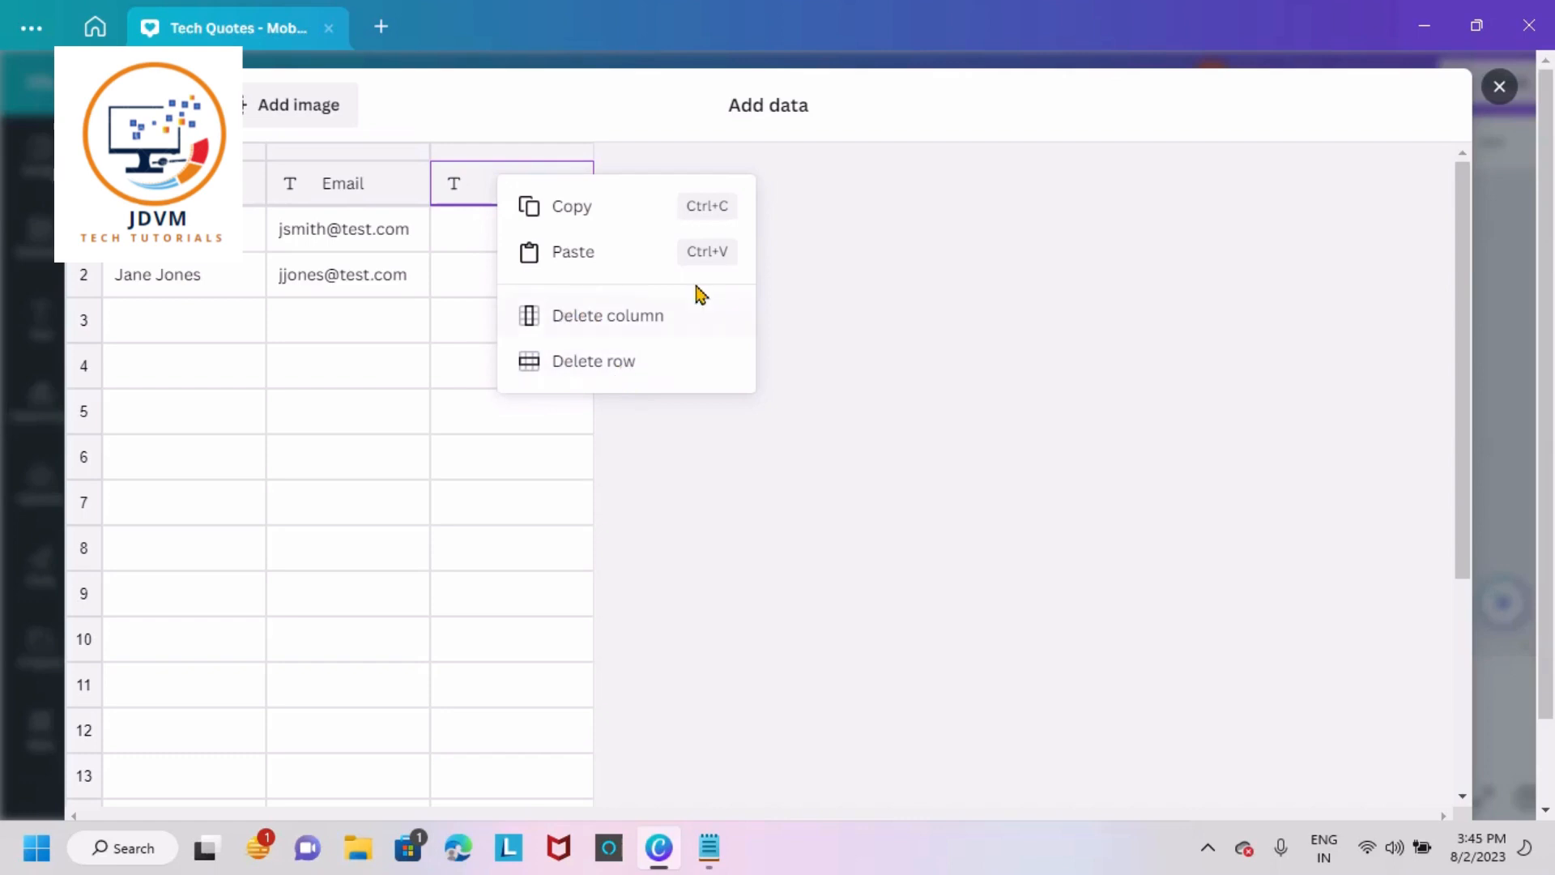
left_click(652, 316)
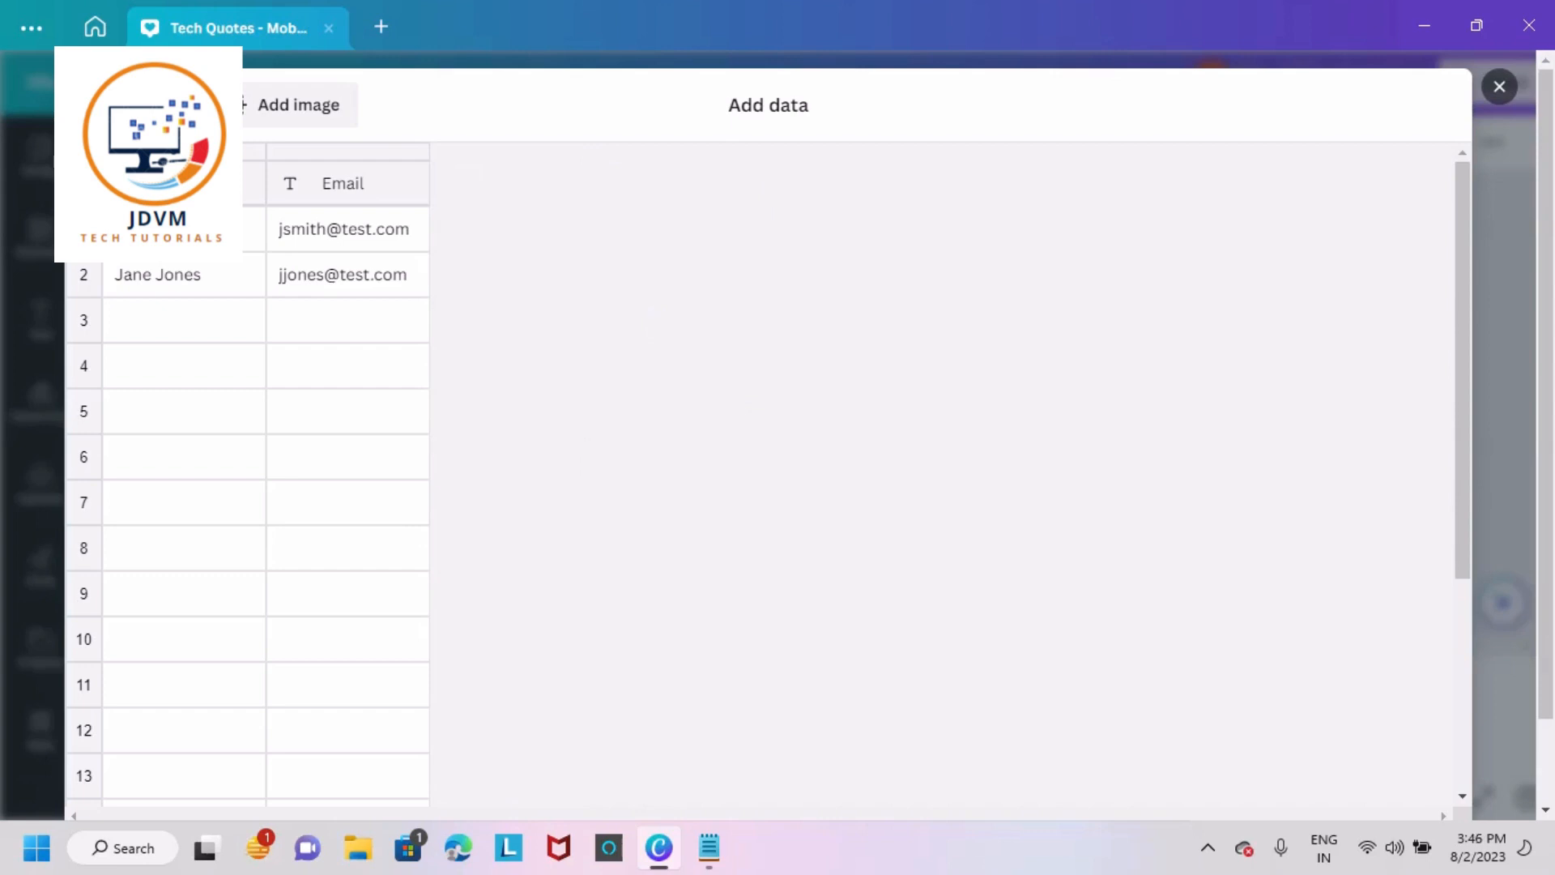
Add an Image column to the data table after the Email column.
left_click(264, 113)
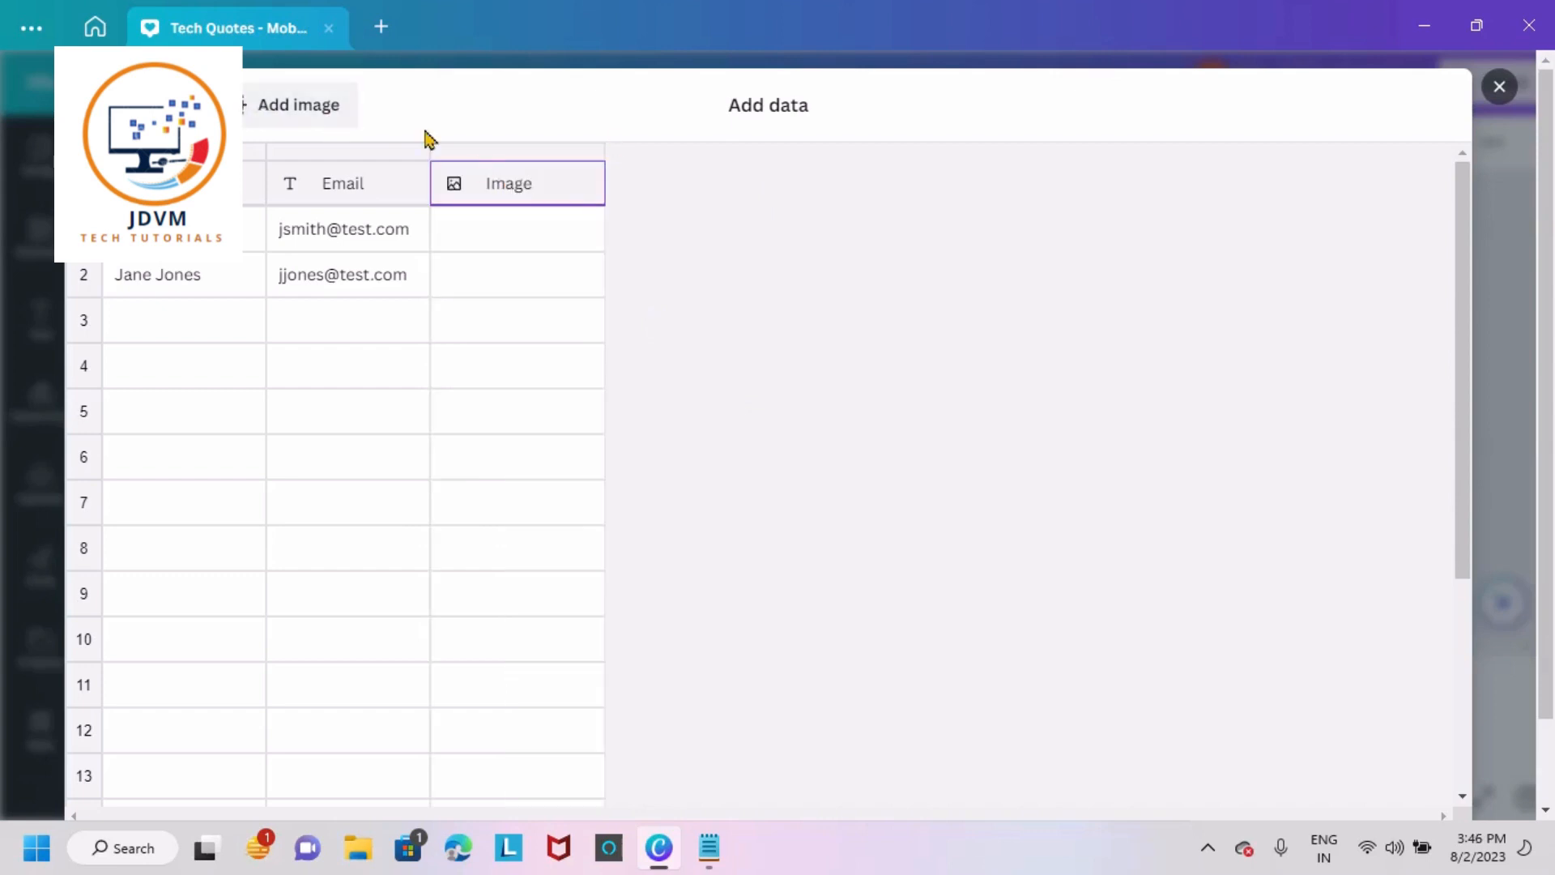
mouse_move(590, 237)
Copy the quote starting "The technology you use impresses no one" from Notepad and paste it into row 1 of the data table's first column.
left_click(709, 849)
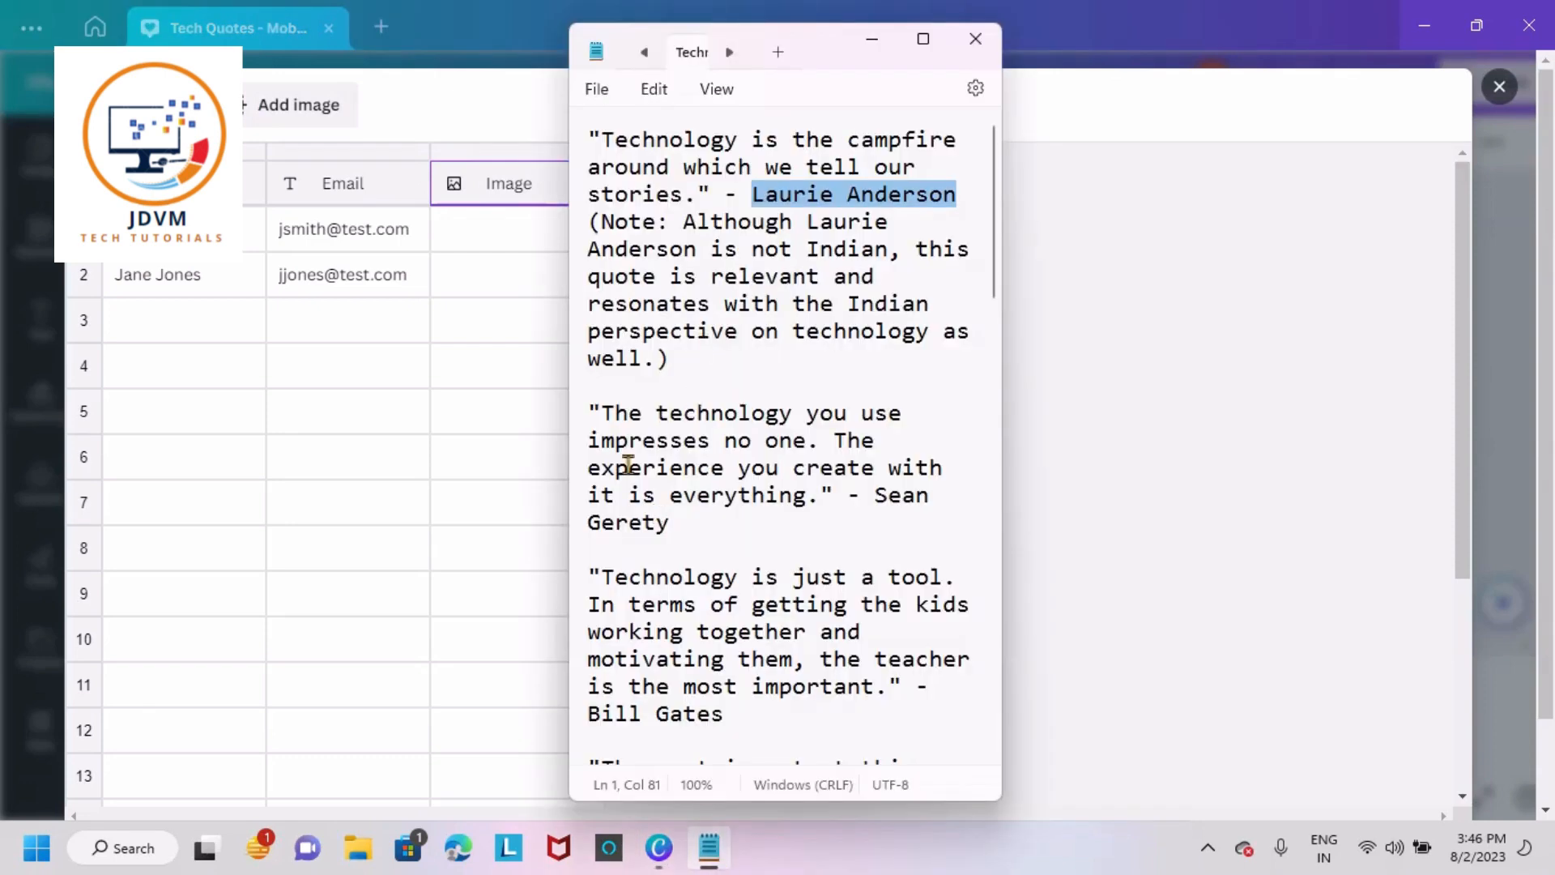
left_click_drag(589, 412, 835, 492)
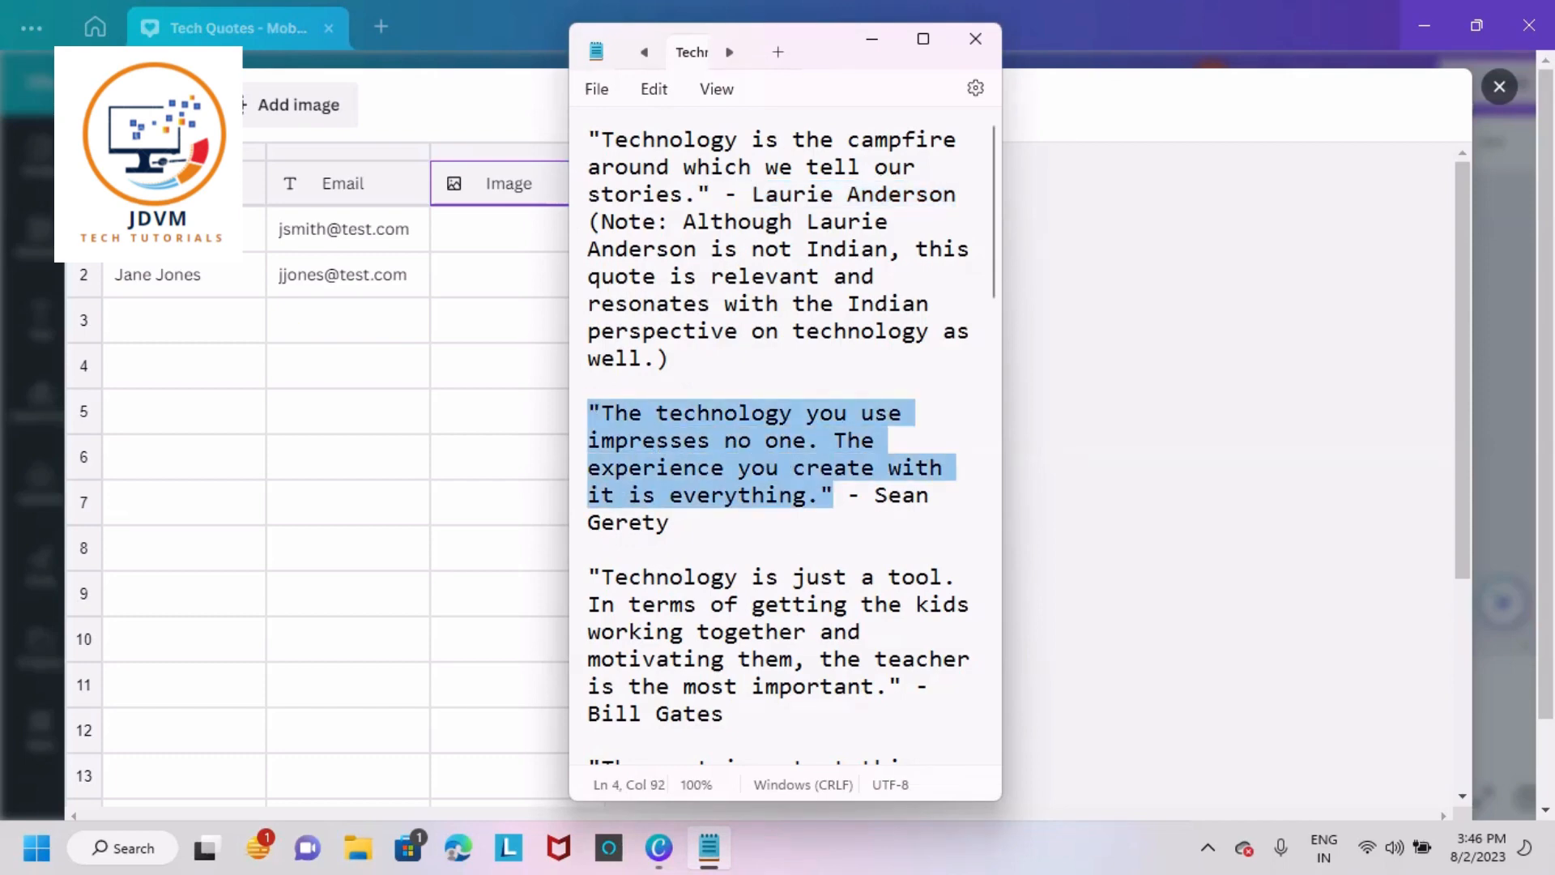
left_click(175, 229)
left_click(175, 229)
key("ctrl+a")
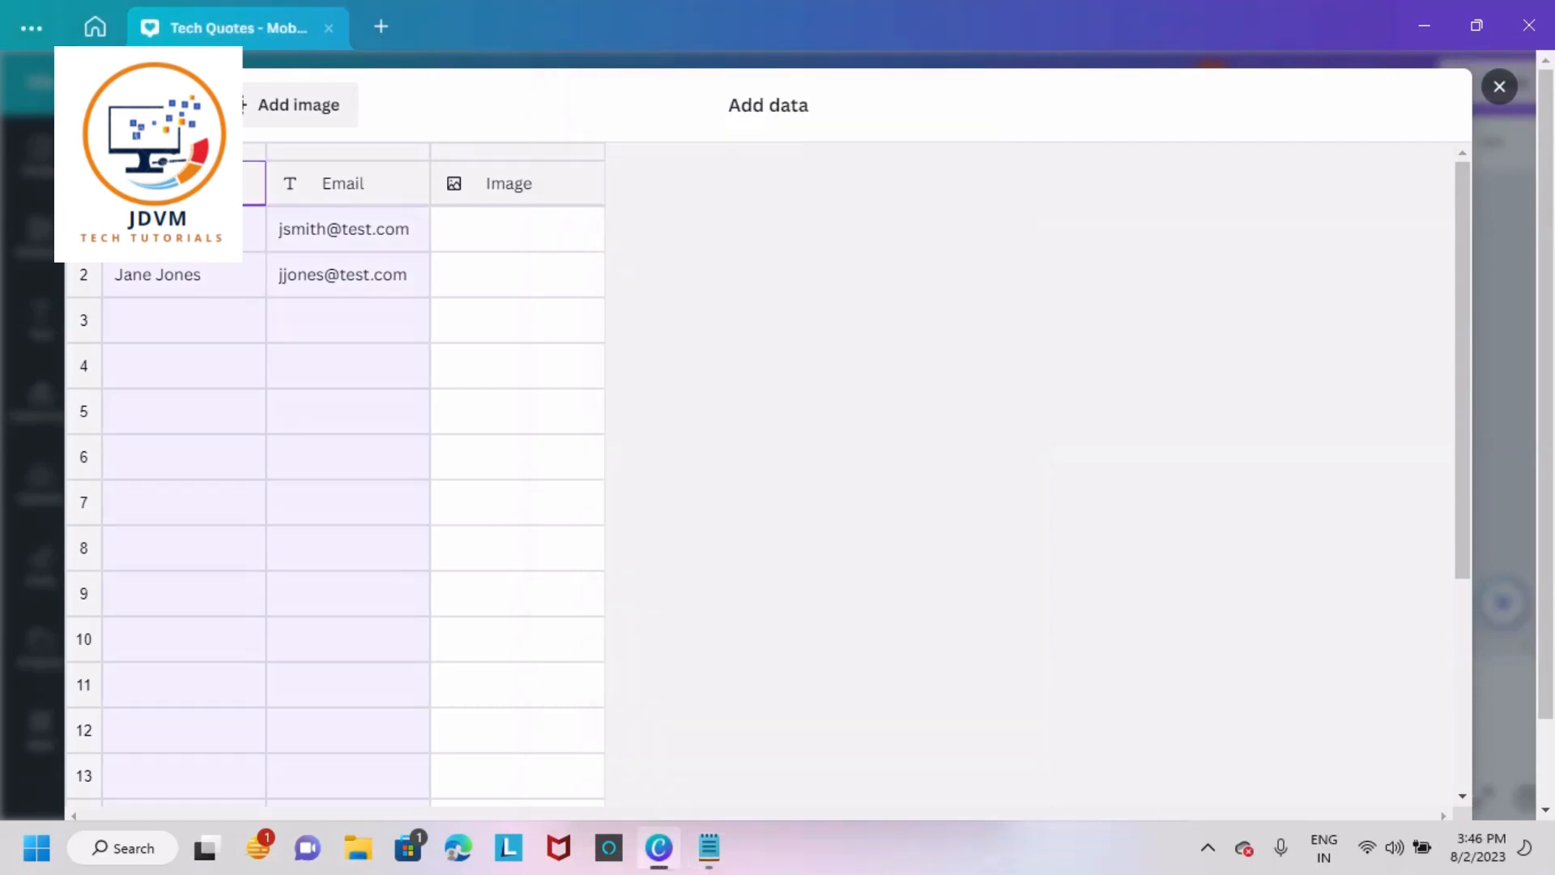
left_click(175, 229)
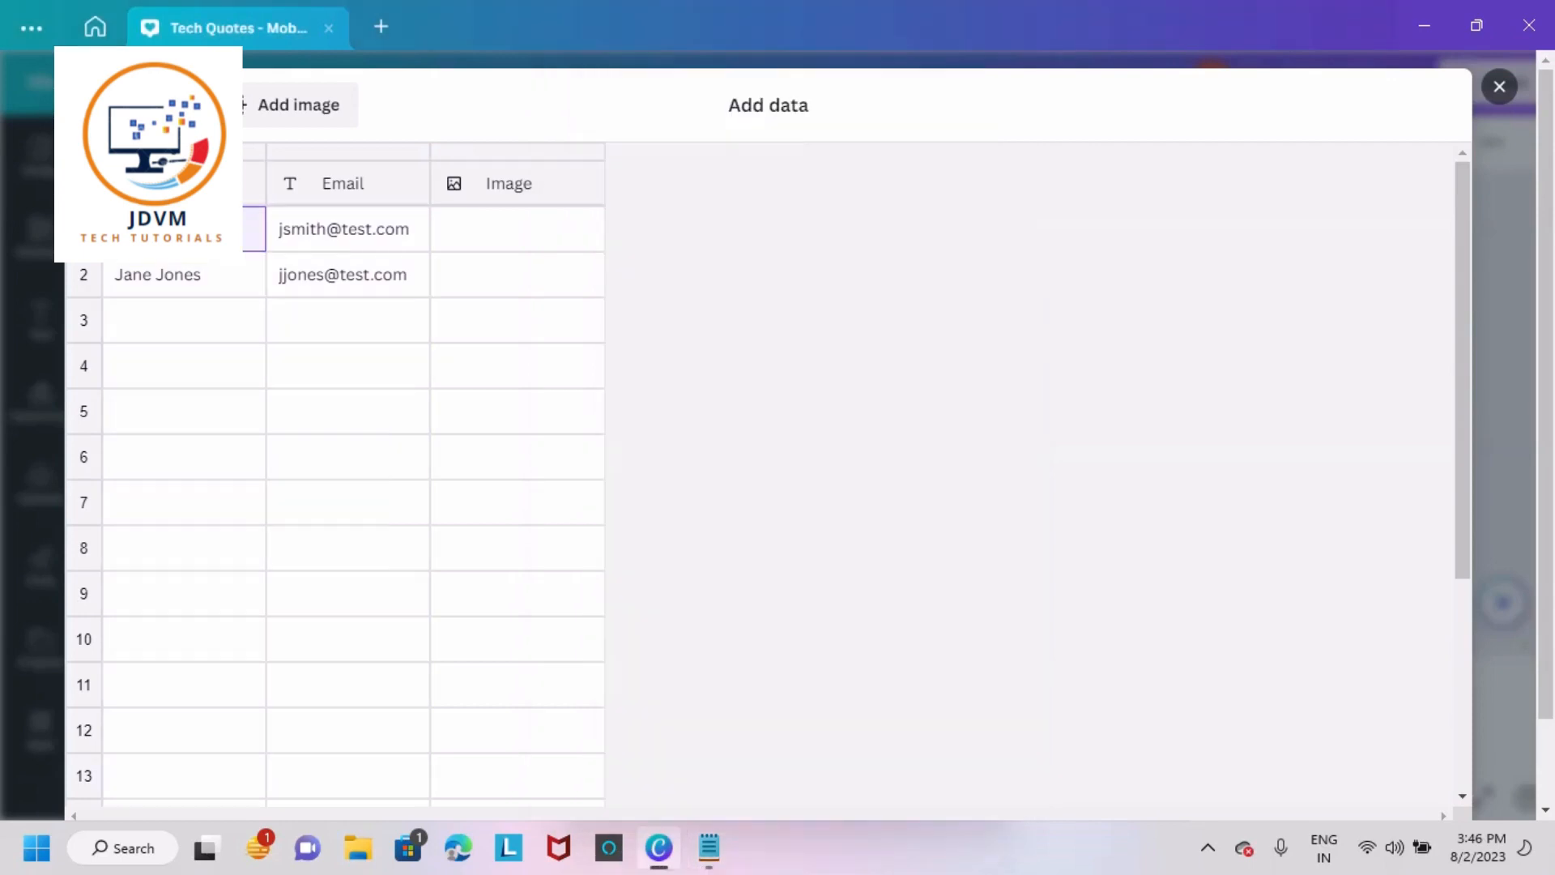
key("ctrl+v")
left_click(302, 233)
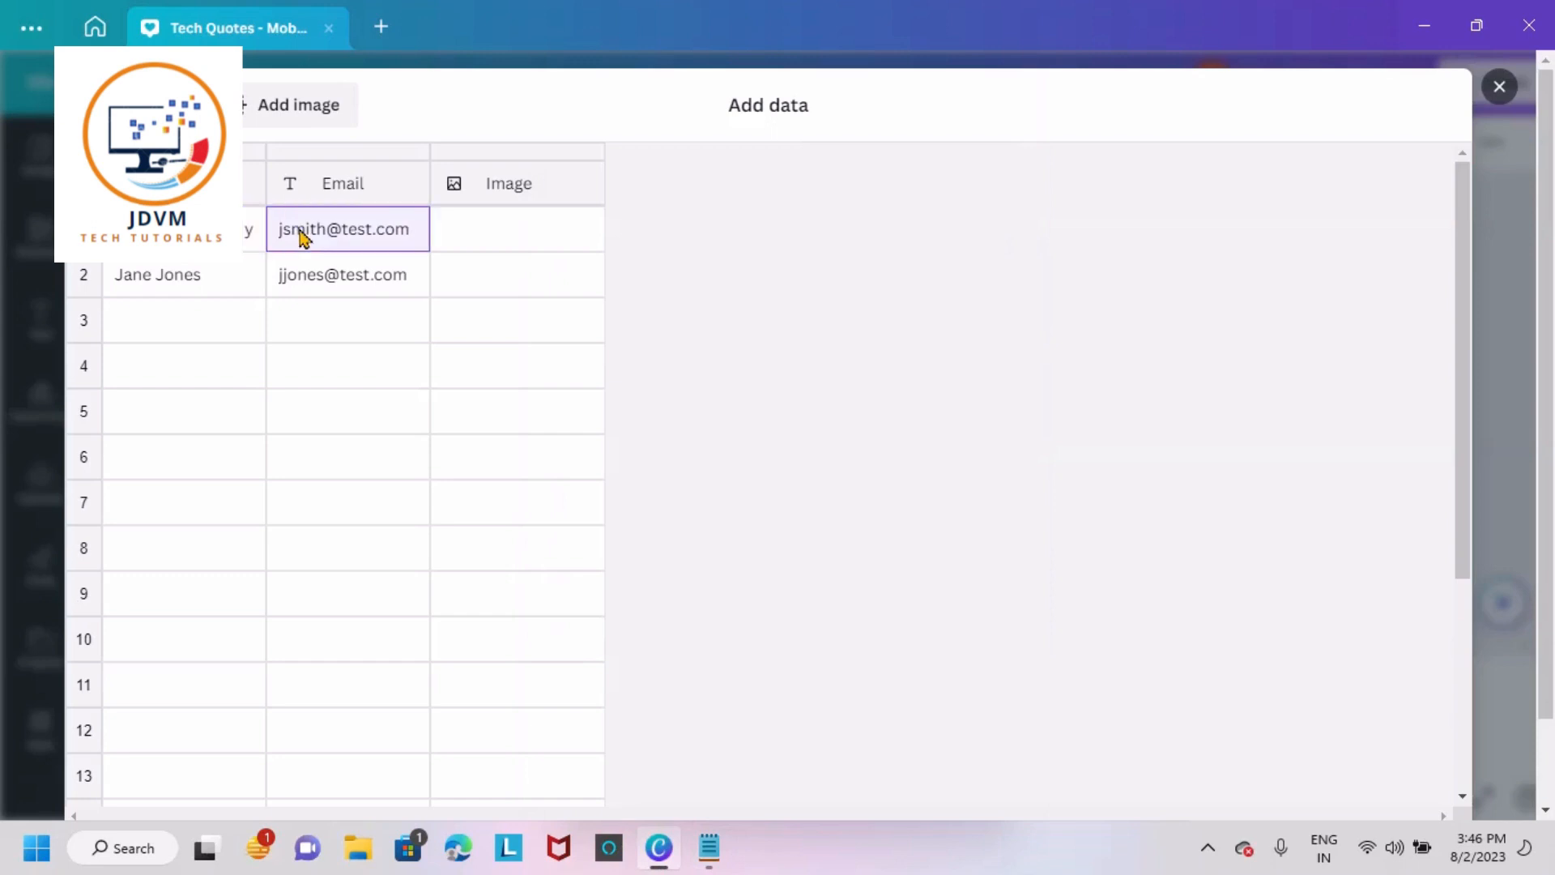
Replace the sample e-mail in row 1 with the author's name of the "The technology you use" quote, copied from Notepad.
key("Delete")
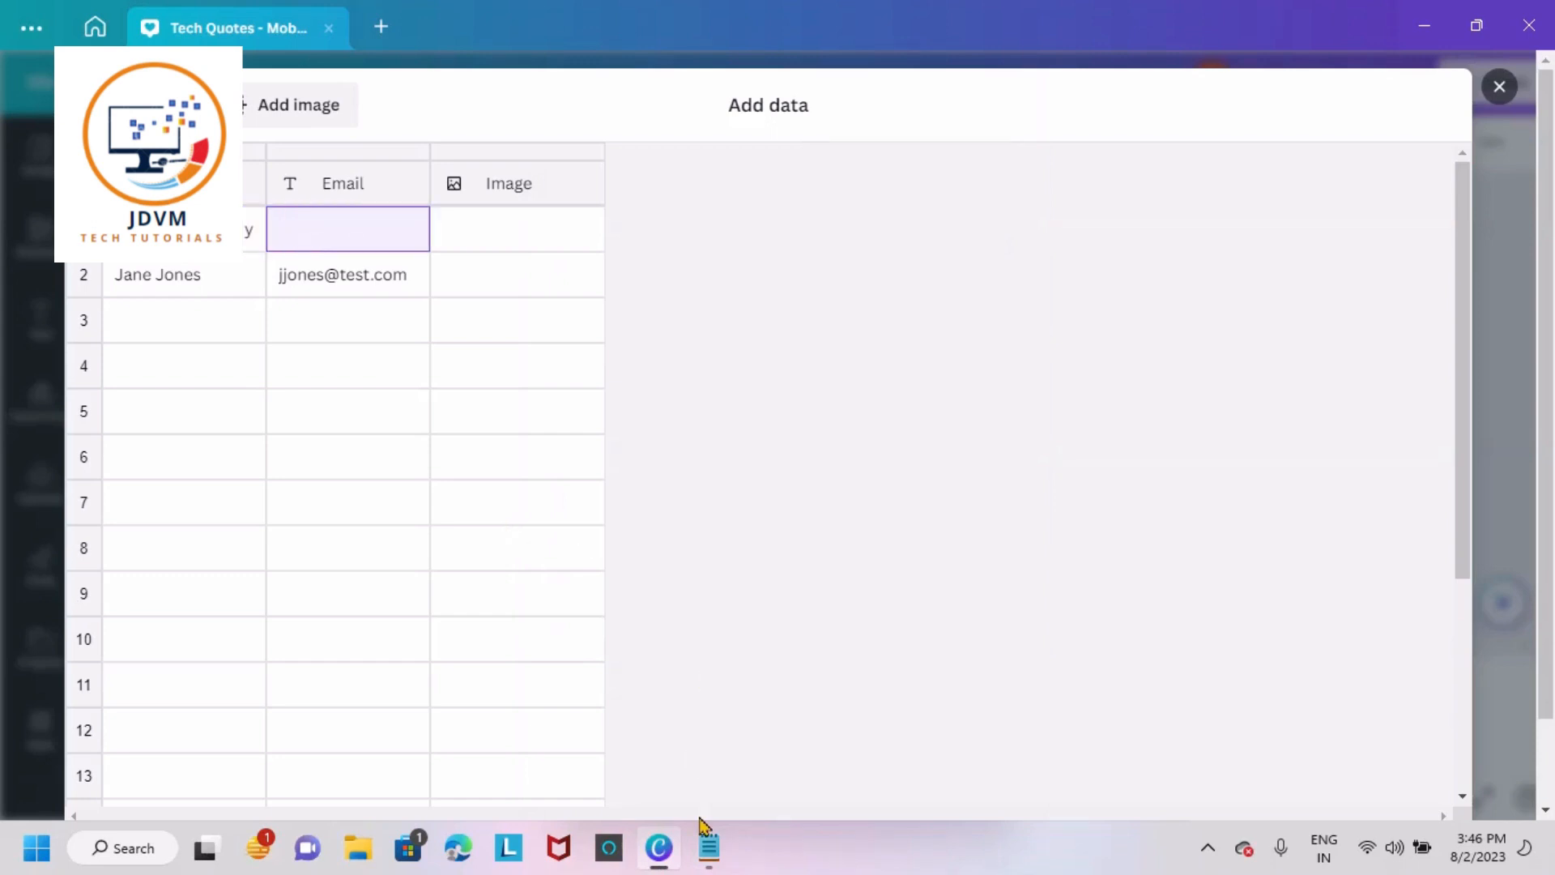
left_click(708, 846)
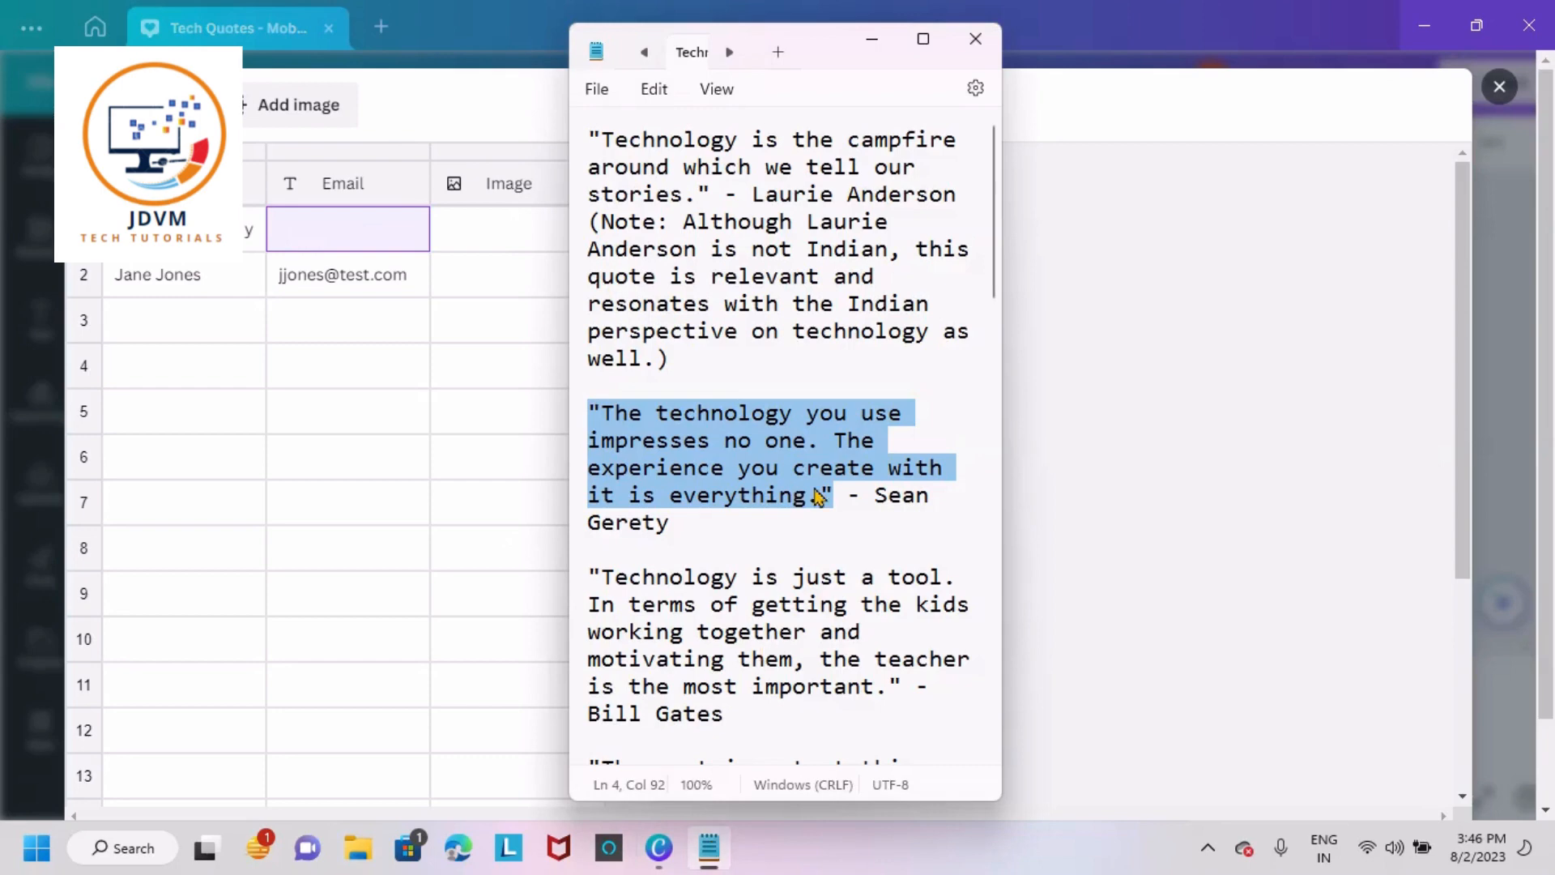
double_click(876, 492)
left_click_drag(877, 493, 911, 535)
key("ctrl+c")
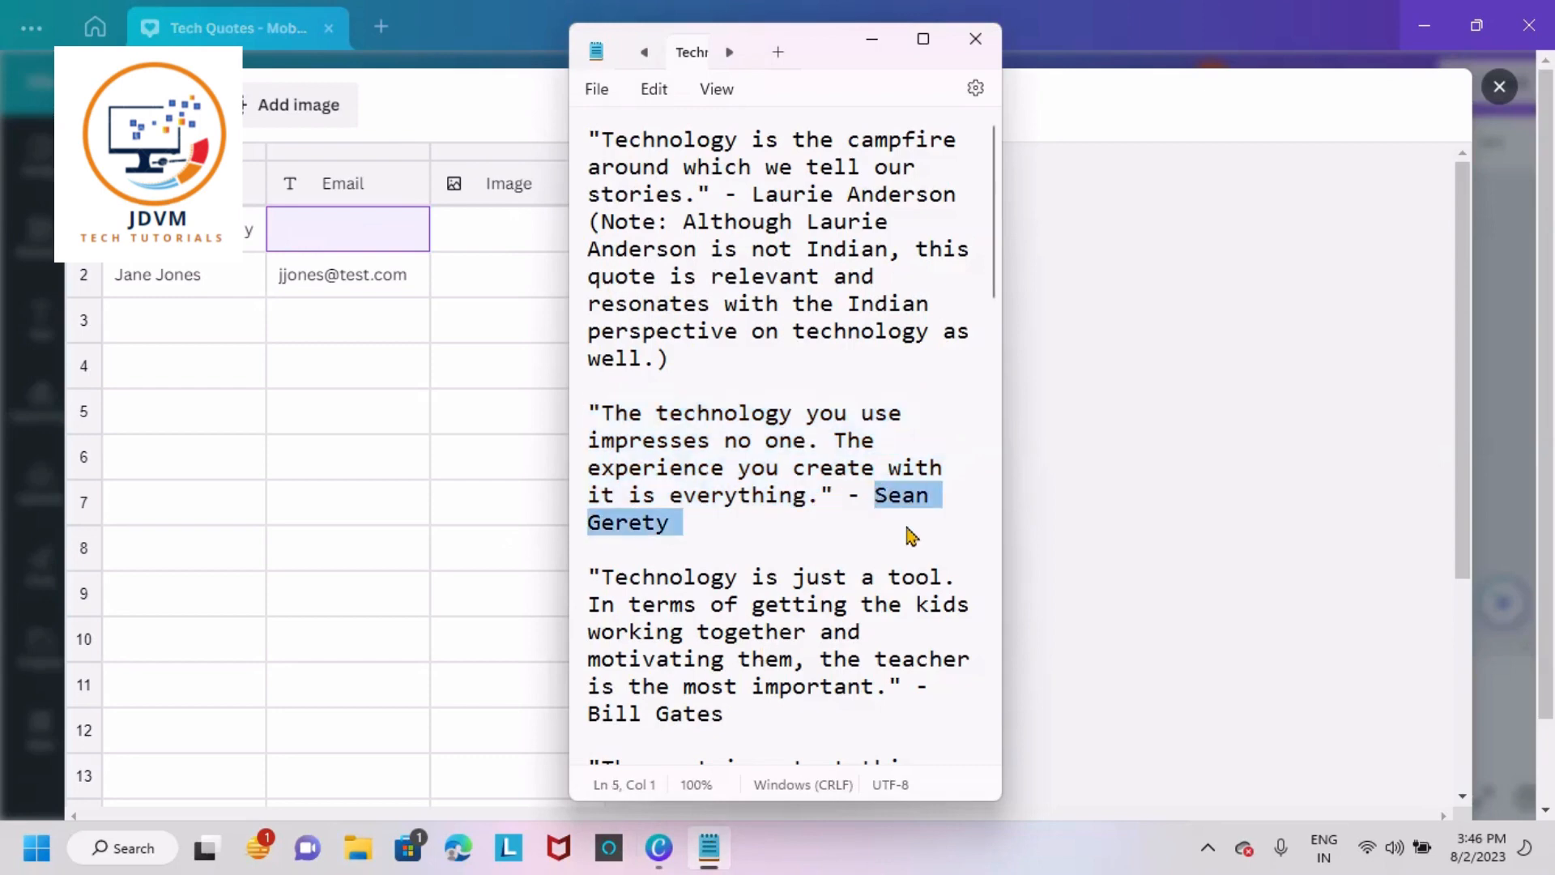
left_click(397, 240)
key("ctrl+v")
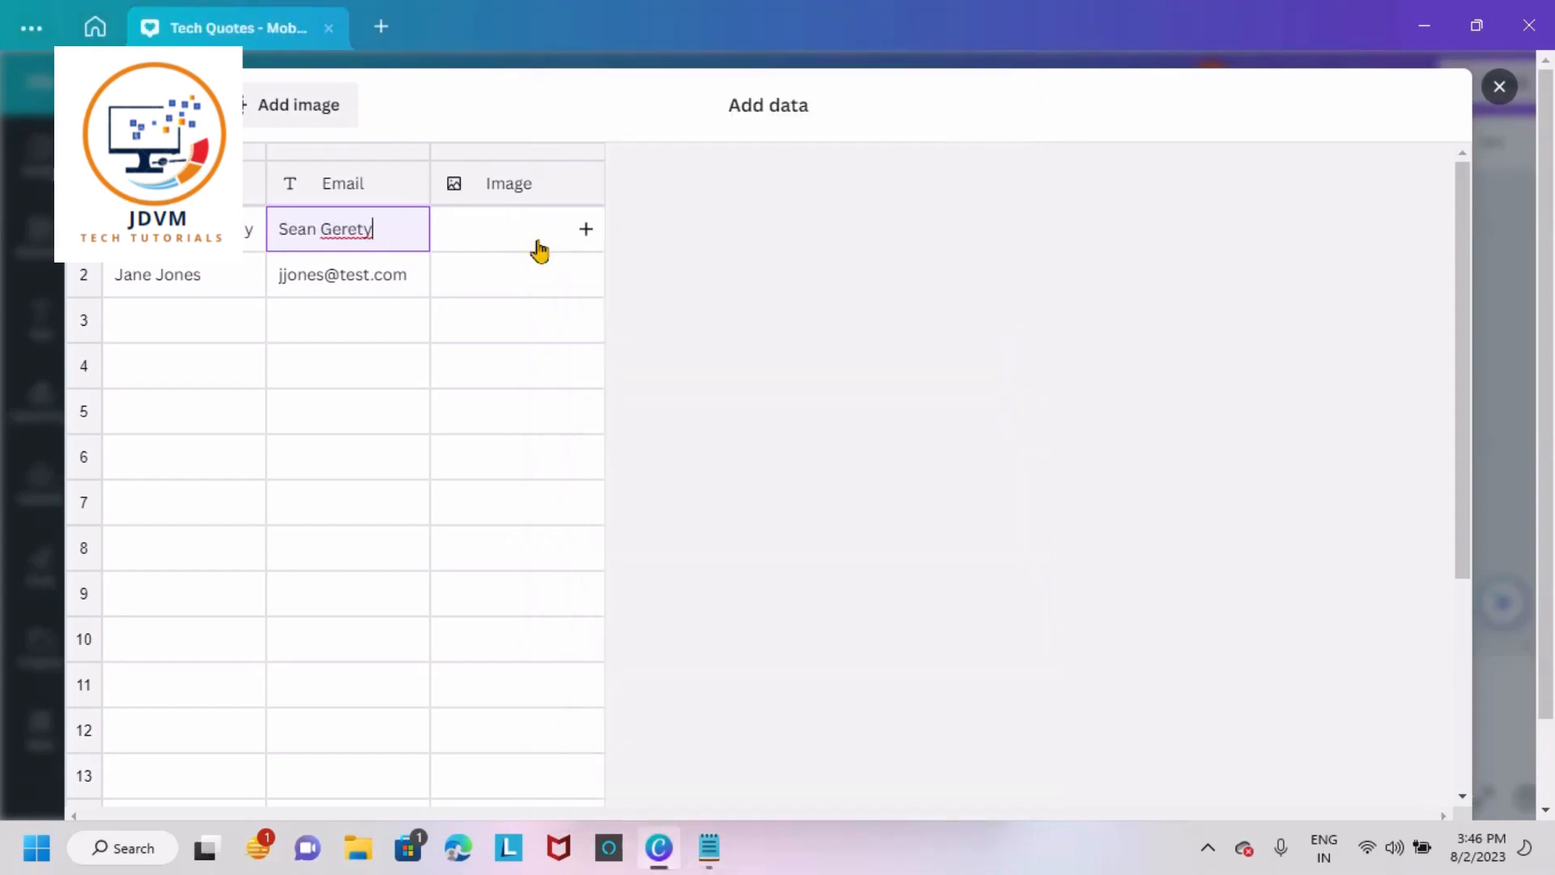
Add the uploaded portrait image 82659084.jpg to the Image cell in row 1.
left_click(582, 234)
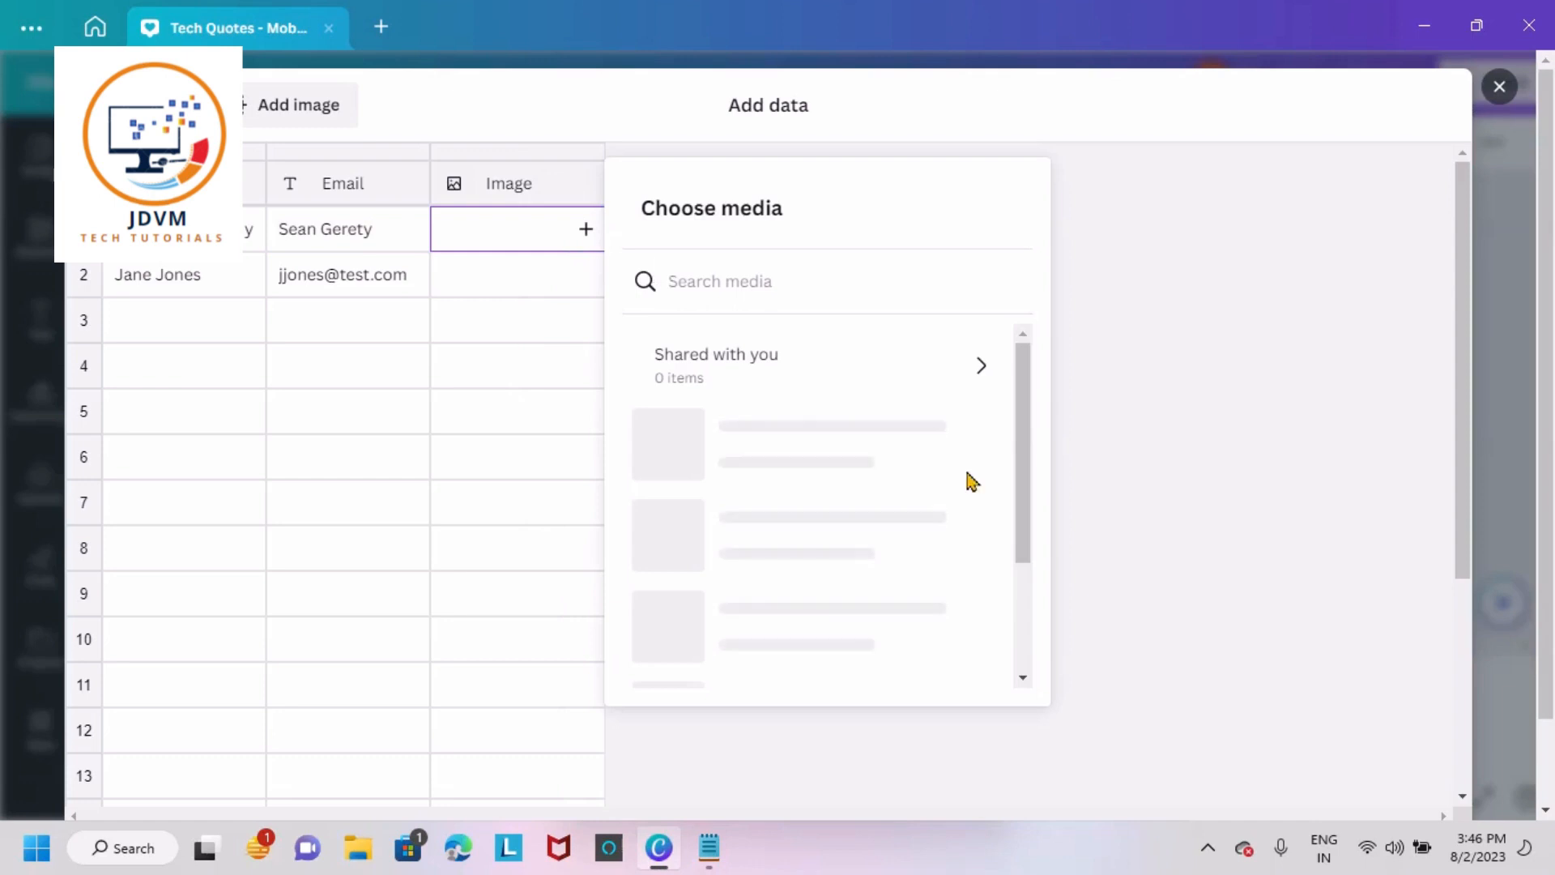
left_click_drag(1027, 382, 1023, 621)
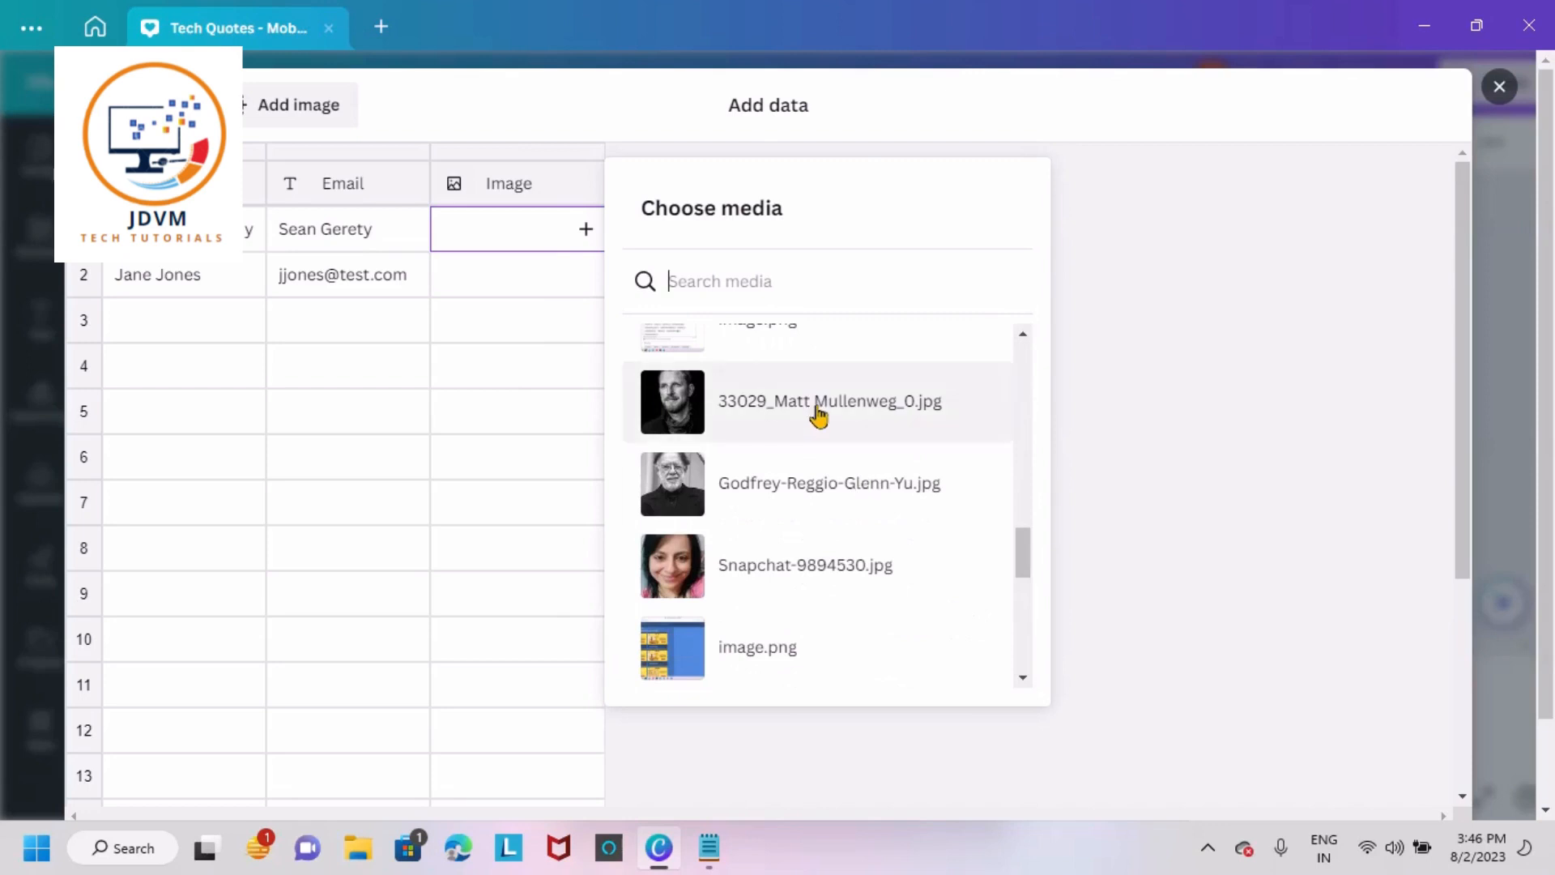
left_click_drag(1023, 567, 1018, 629)
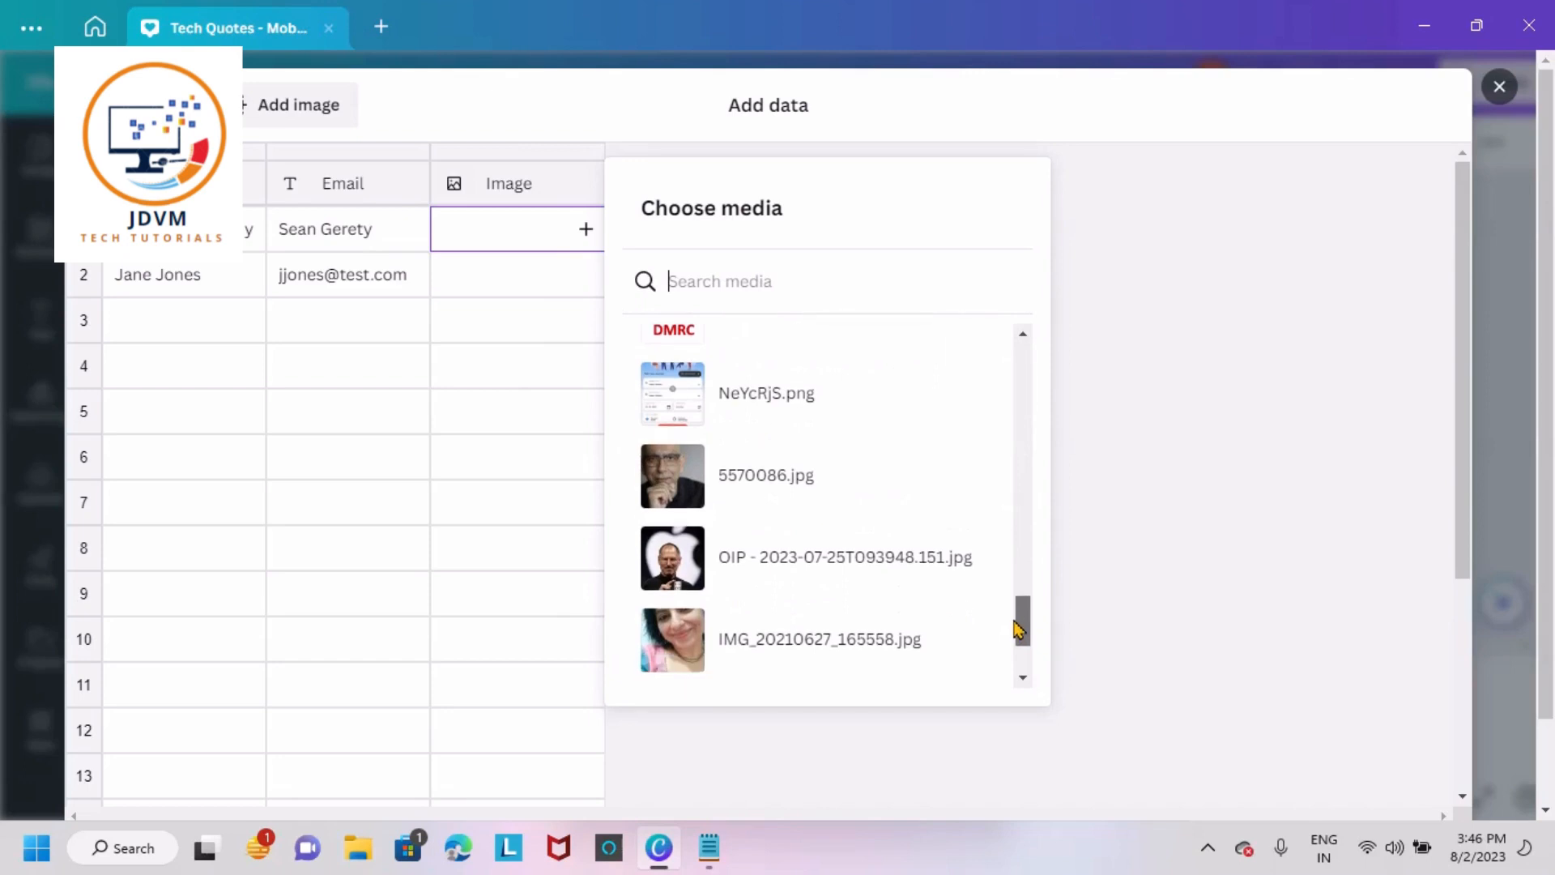
left_click_drag(1018, 629, 1024, 581)
left_click(789, 535)
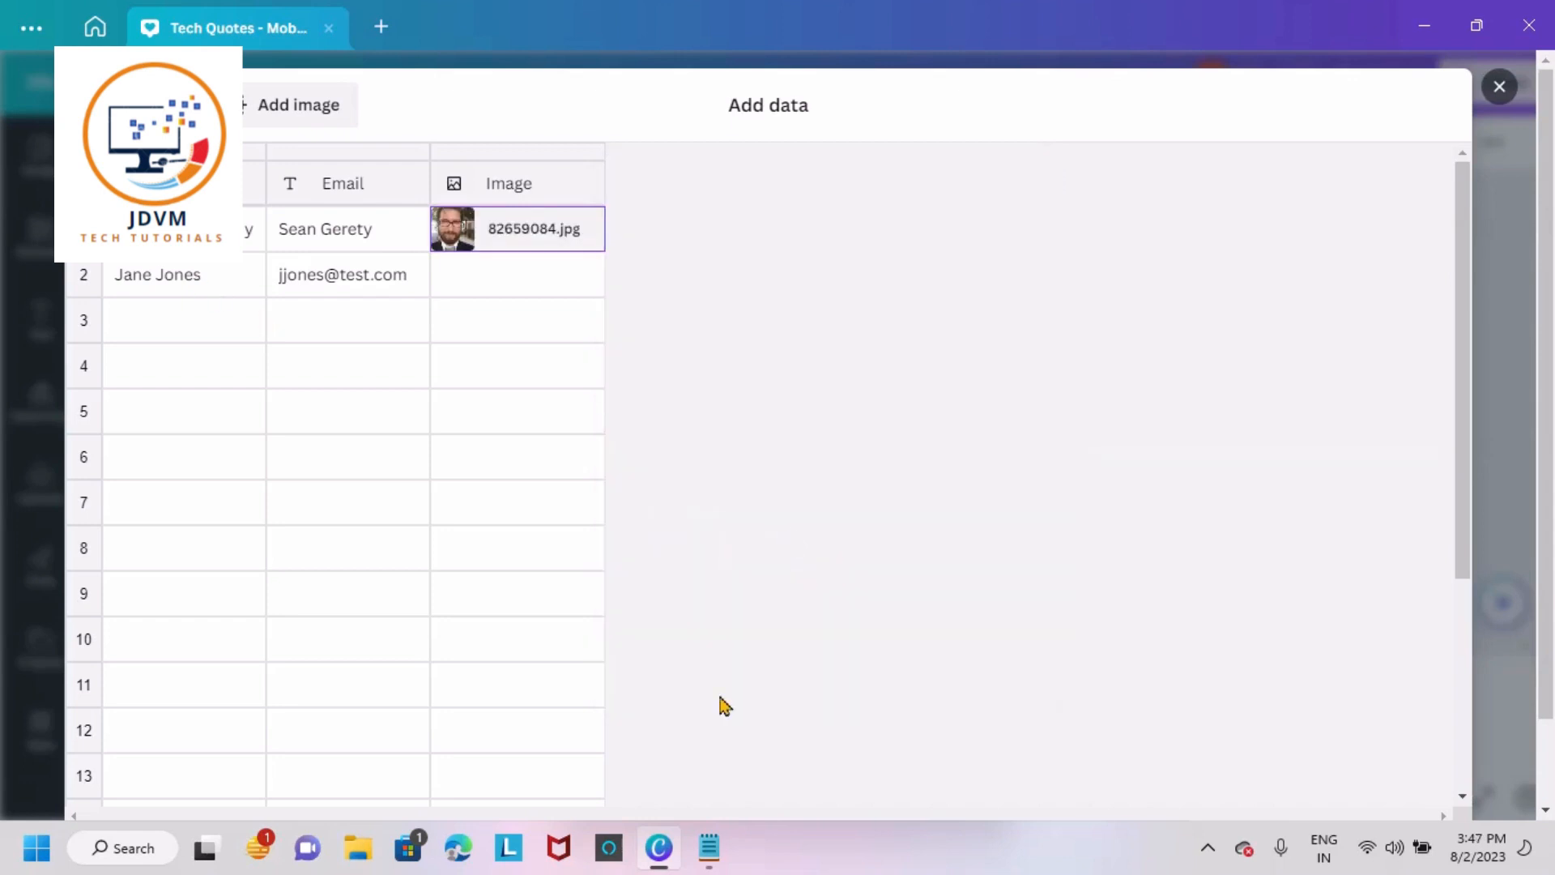
Copy the quote starting "Technology is just a tool" from Notepad and paste it over the sample name in row 2.
left_click(708, 847)
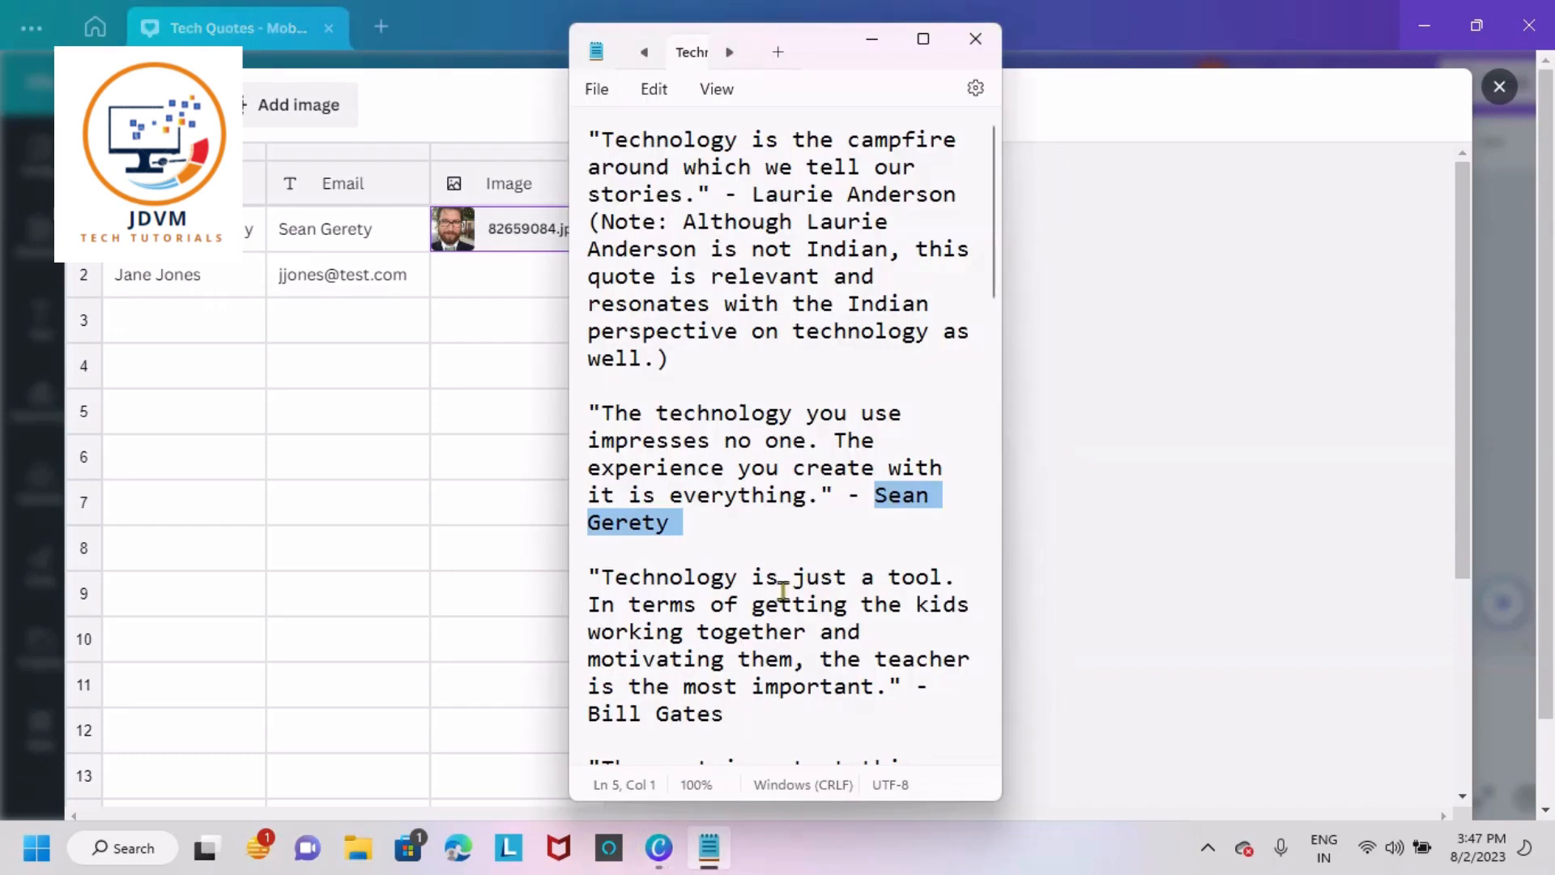
left_click_drag(589, 577, 944, 690)
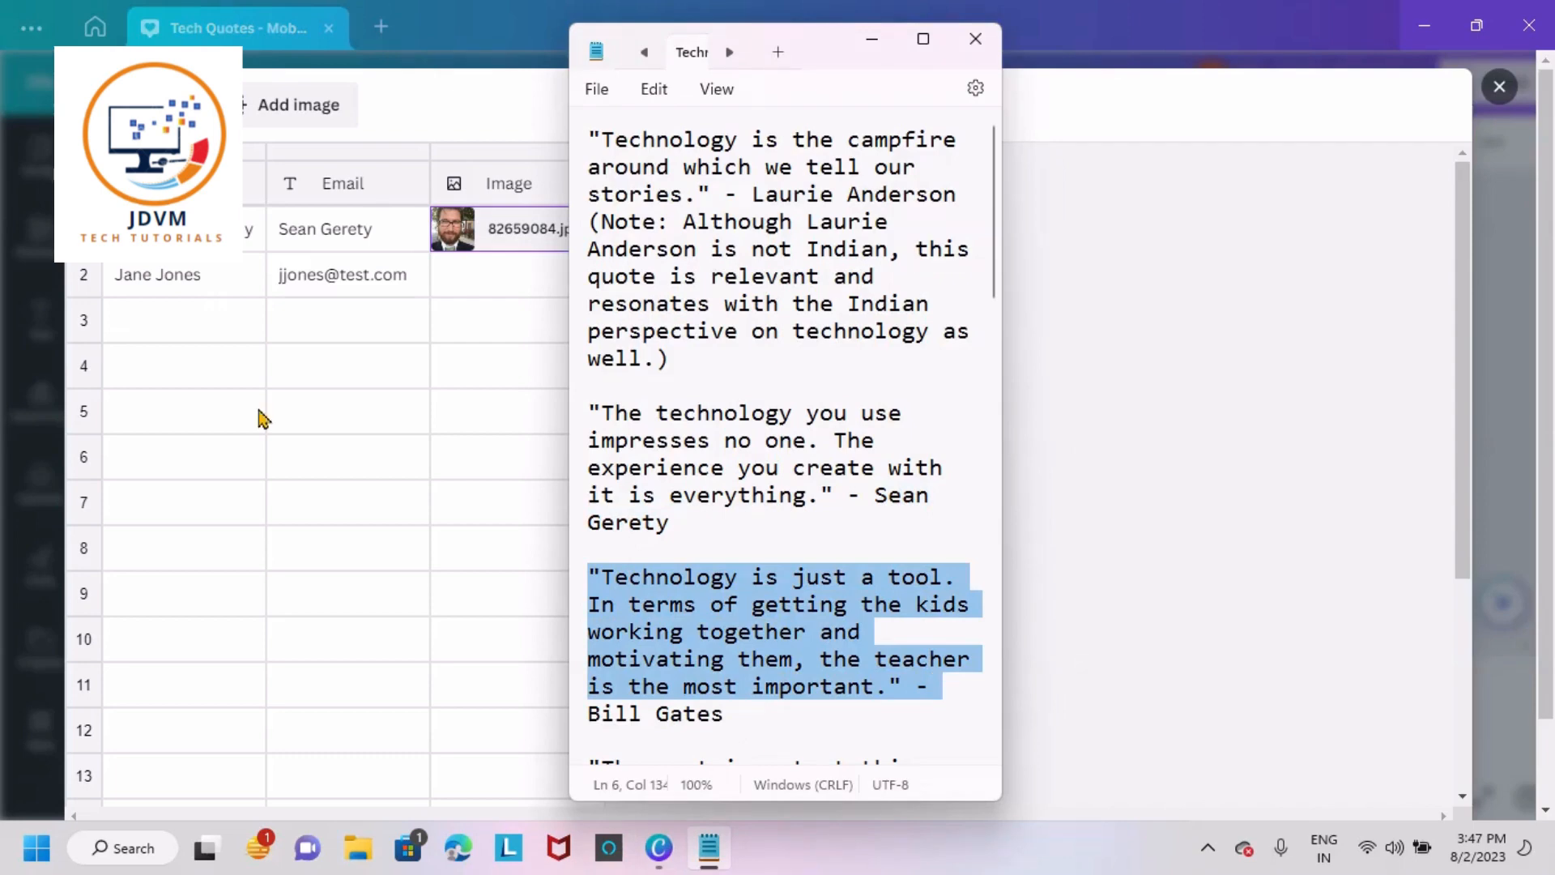
left_click(227, 275)
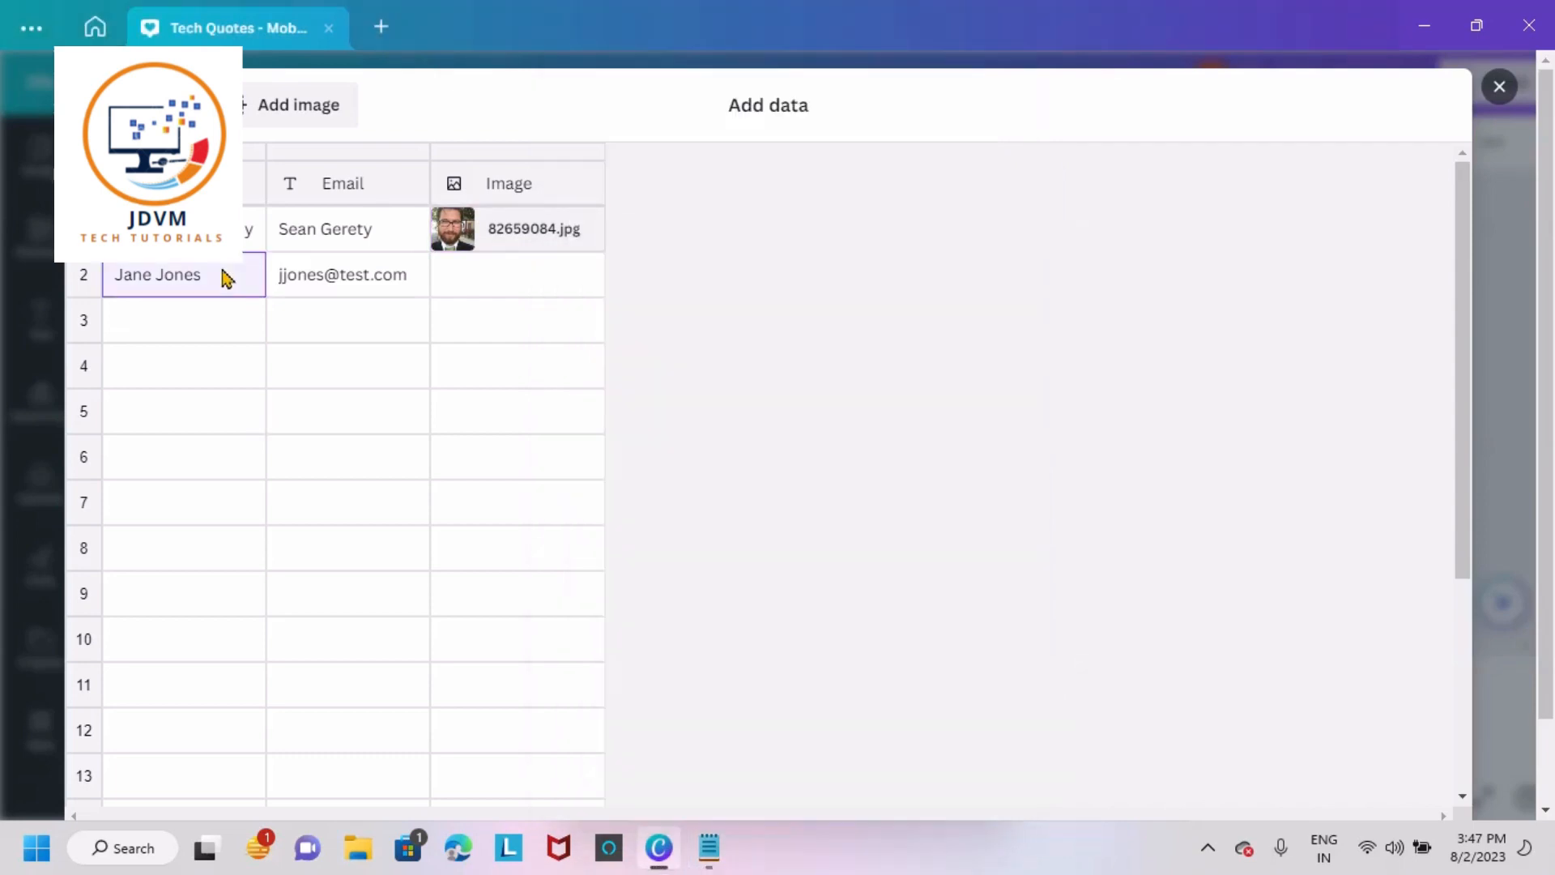
key("ctrl+v")
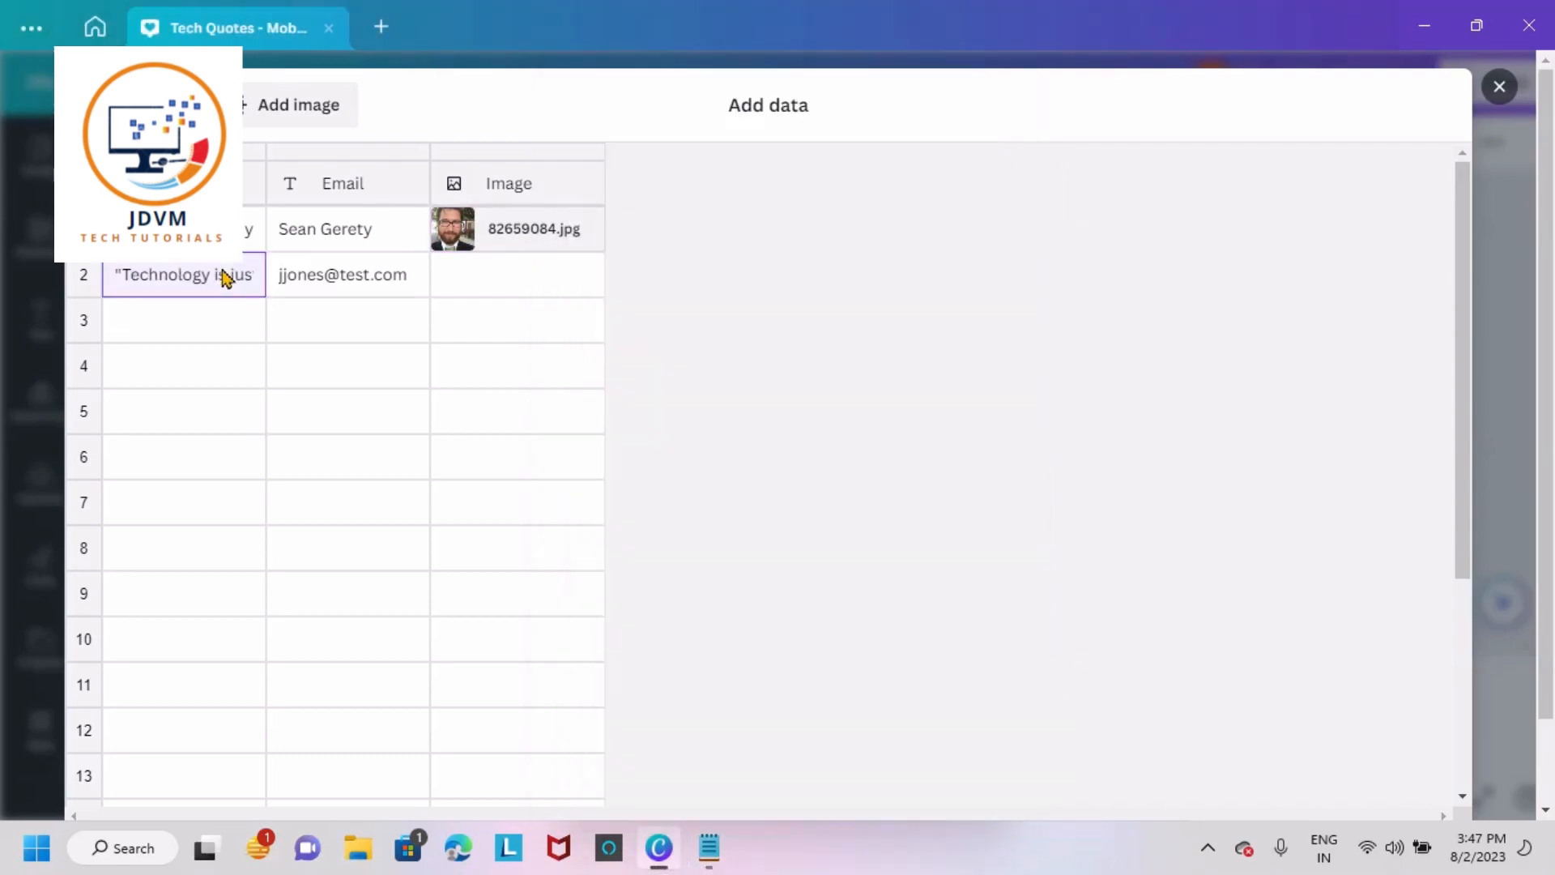
Replace the sample e-mail in row 2 with the author name Bill Gates copied from Notepad.
left_click(711, 863)
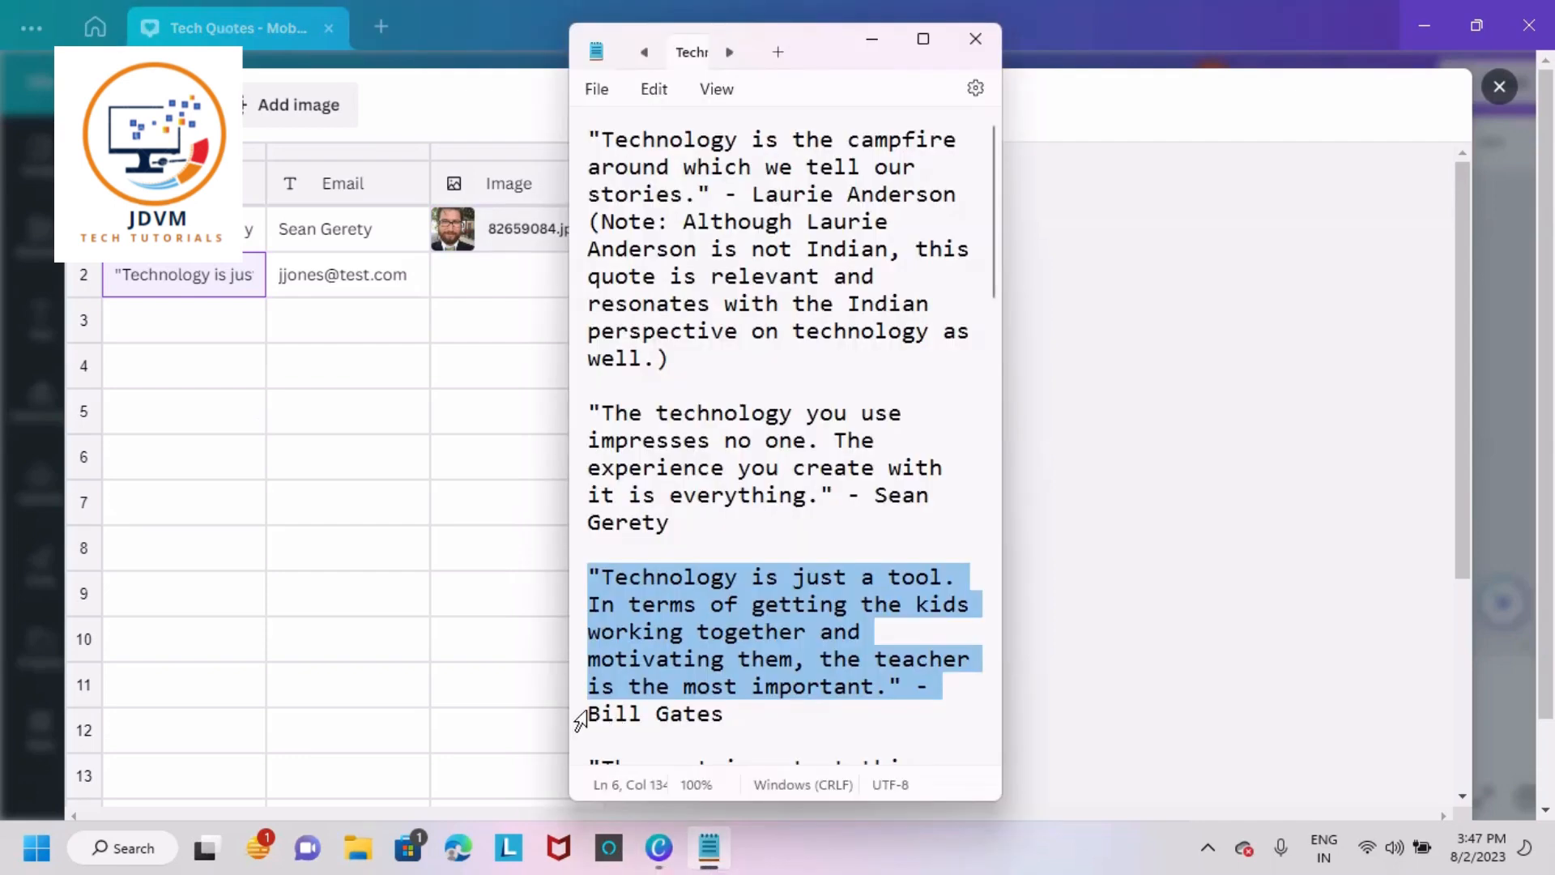
left_click_drag(587, 715, 728, 713)
key("ctrl+c")
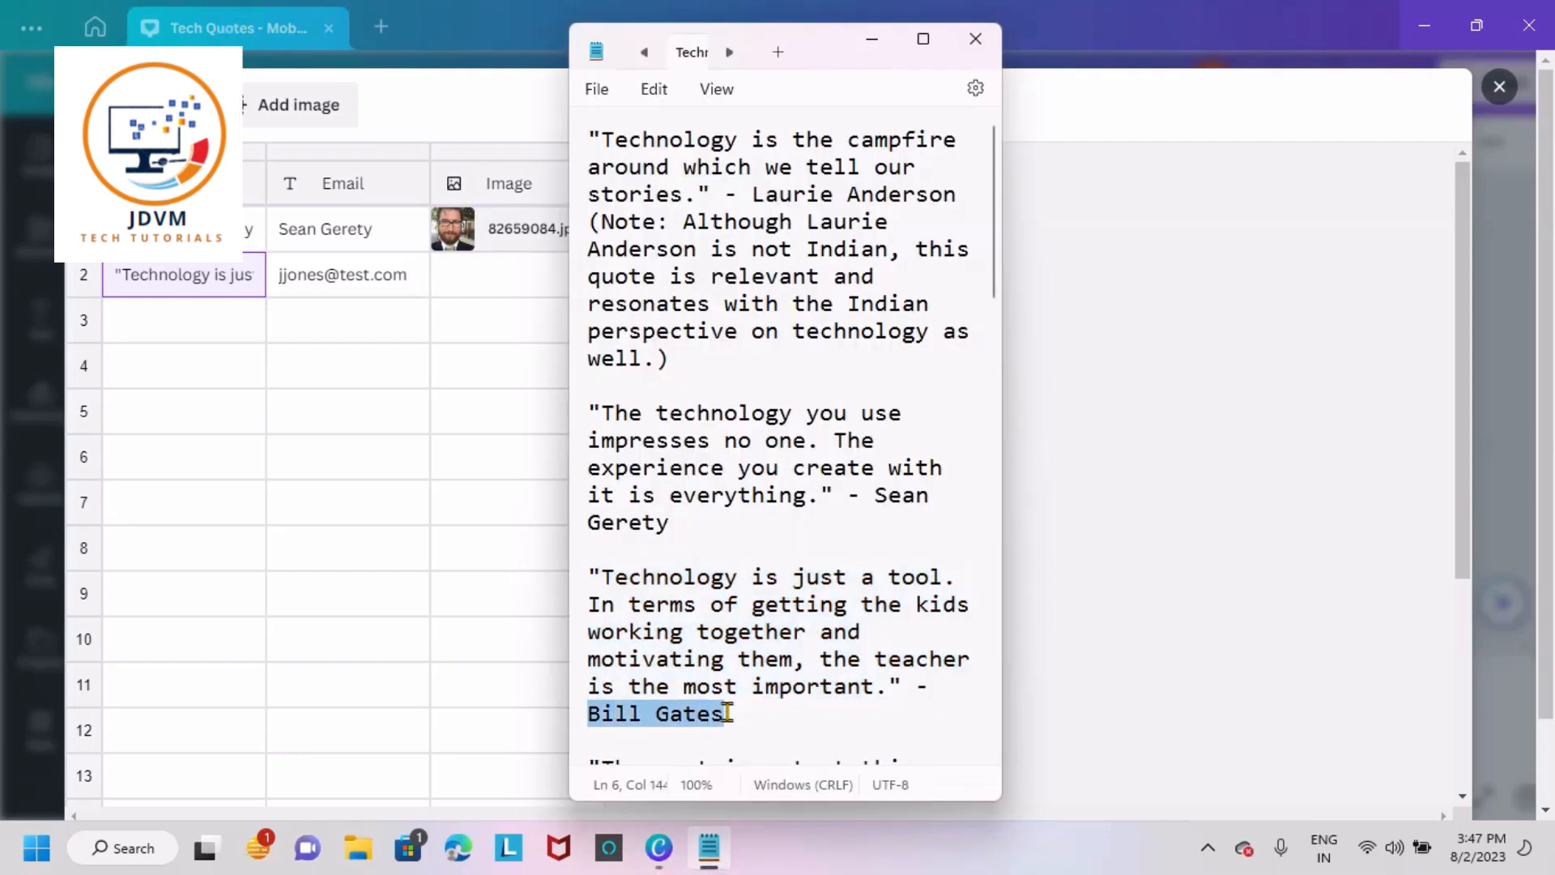
left_click(309, 274)
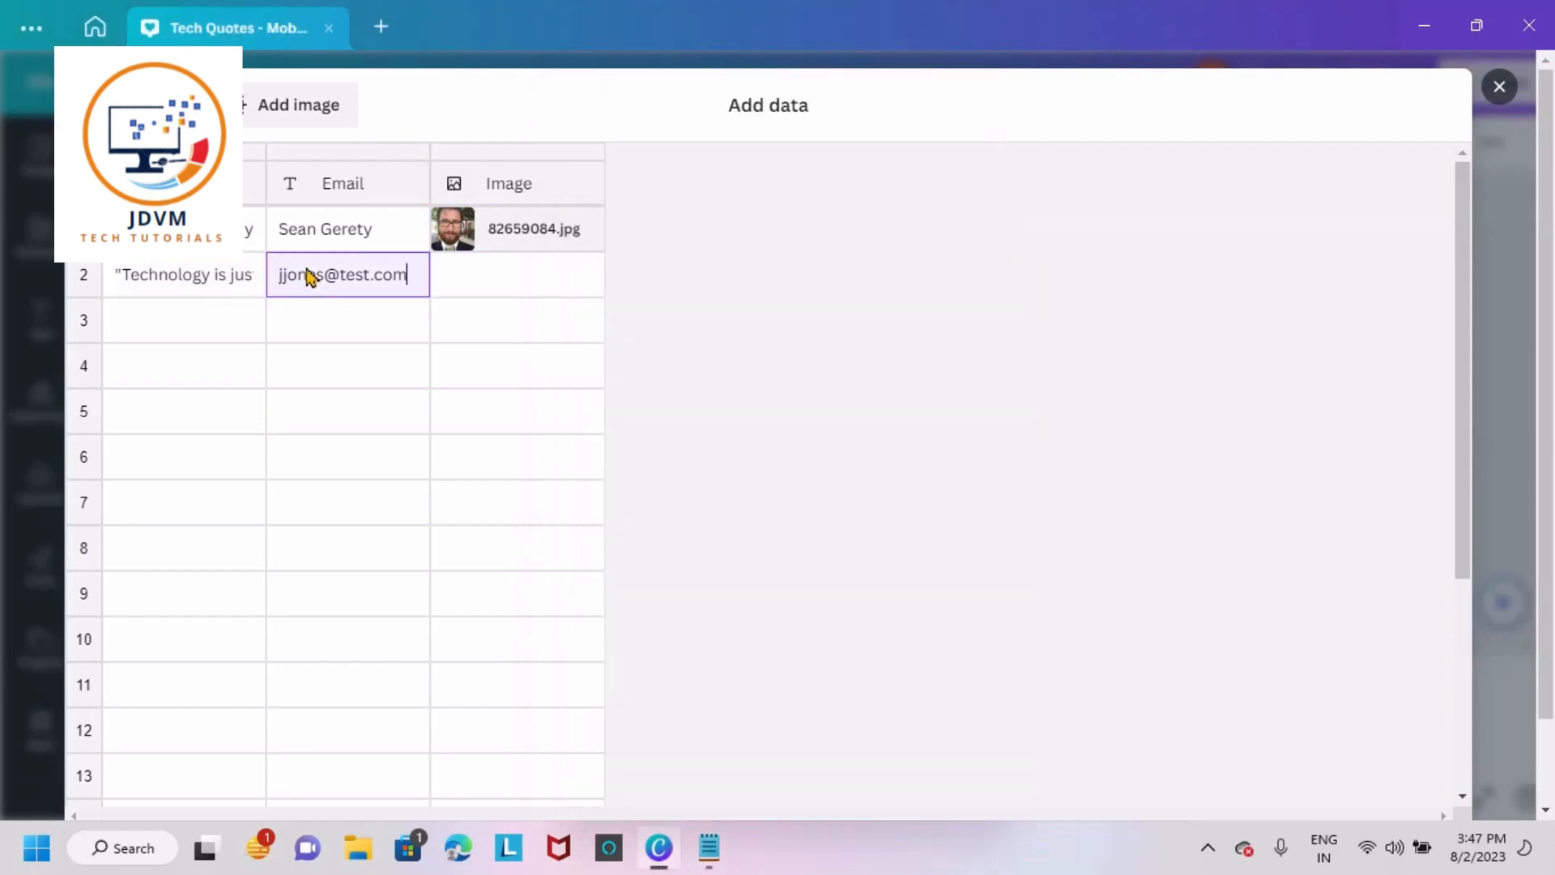
key("ctrl+a")
key("BackSpace")
key("ctrl+v")
Add the uploaded graduation-cap emoji image to the Image cell in row 2.
left_click(582, 278)
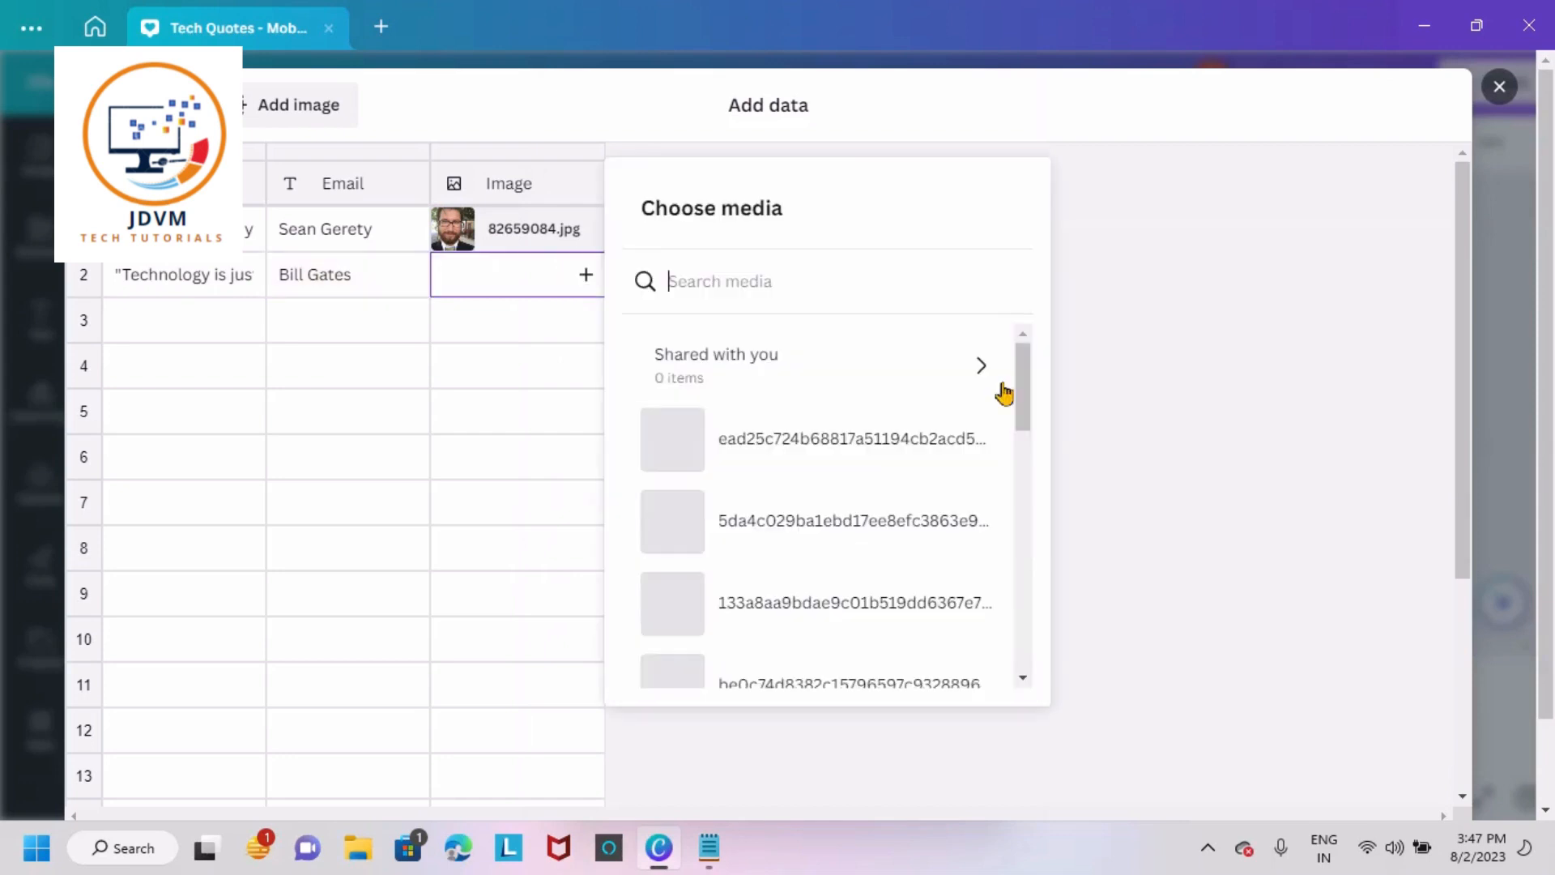
left_click_drag(1018, 387, 1013, 557)
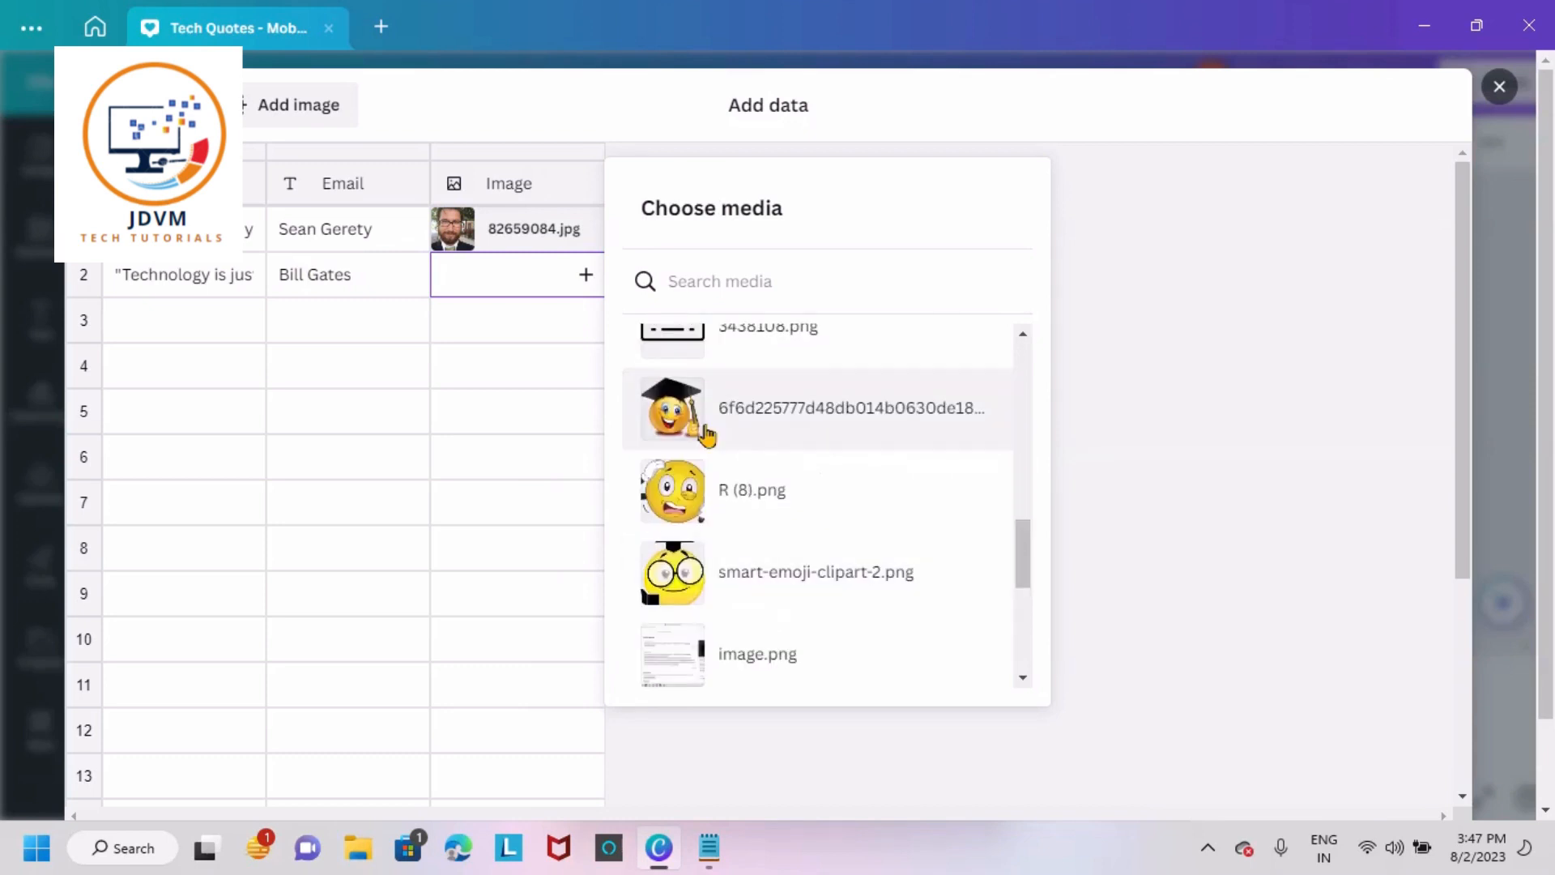
left_click(723, 409)
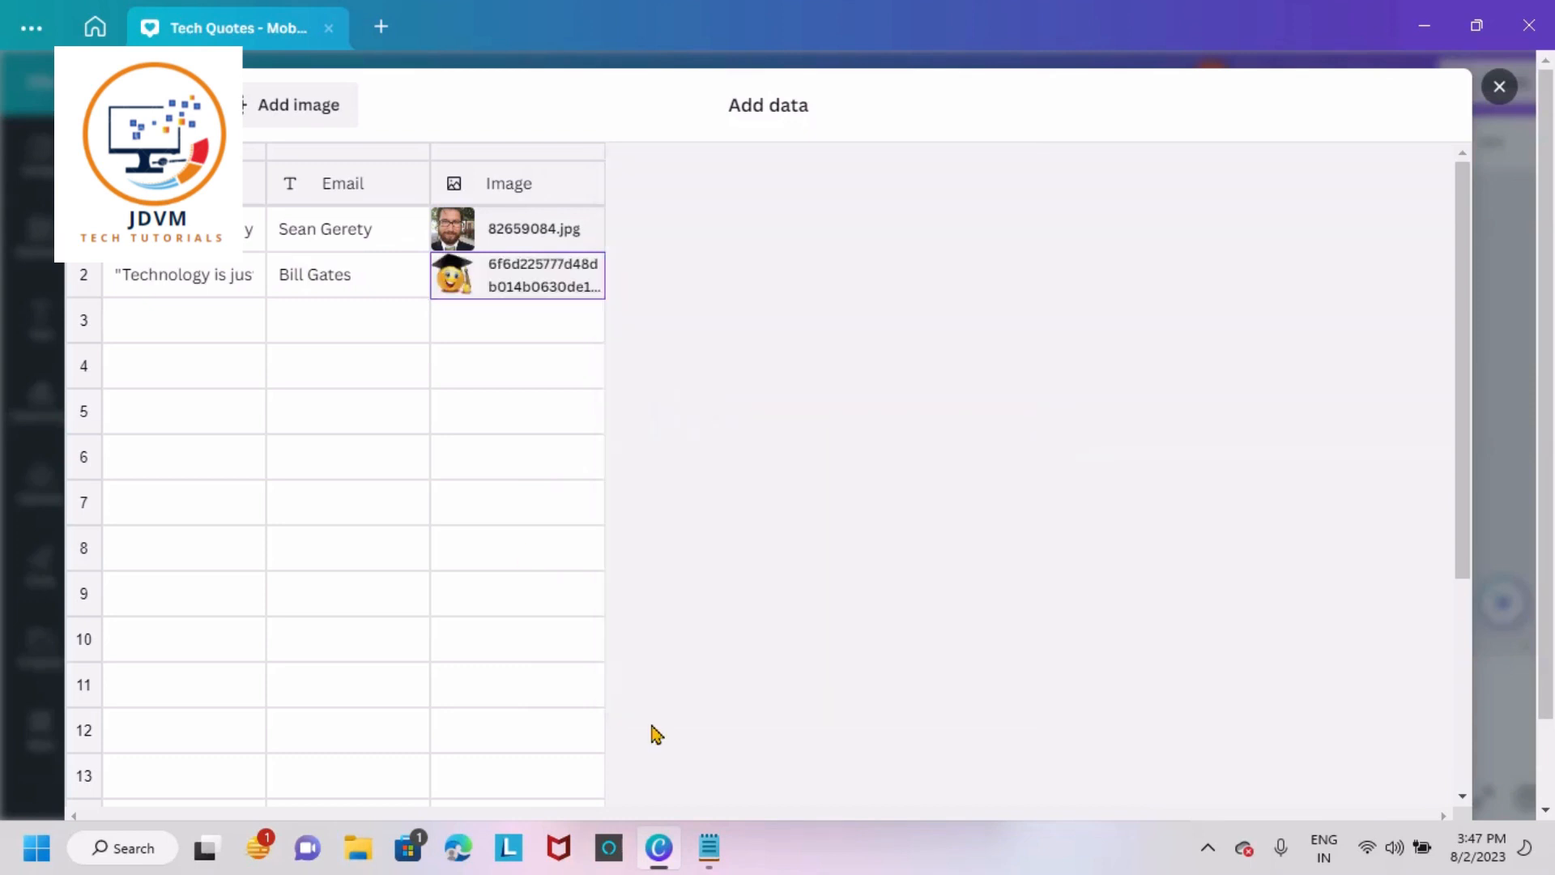
Copy the quote starting "The most important thing about technology" from Notepad into row 3 of the first column.
left_click(709, 847)
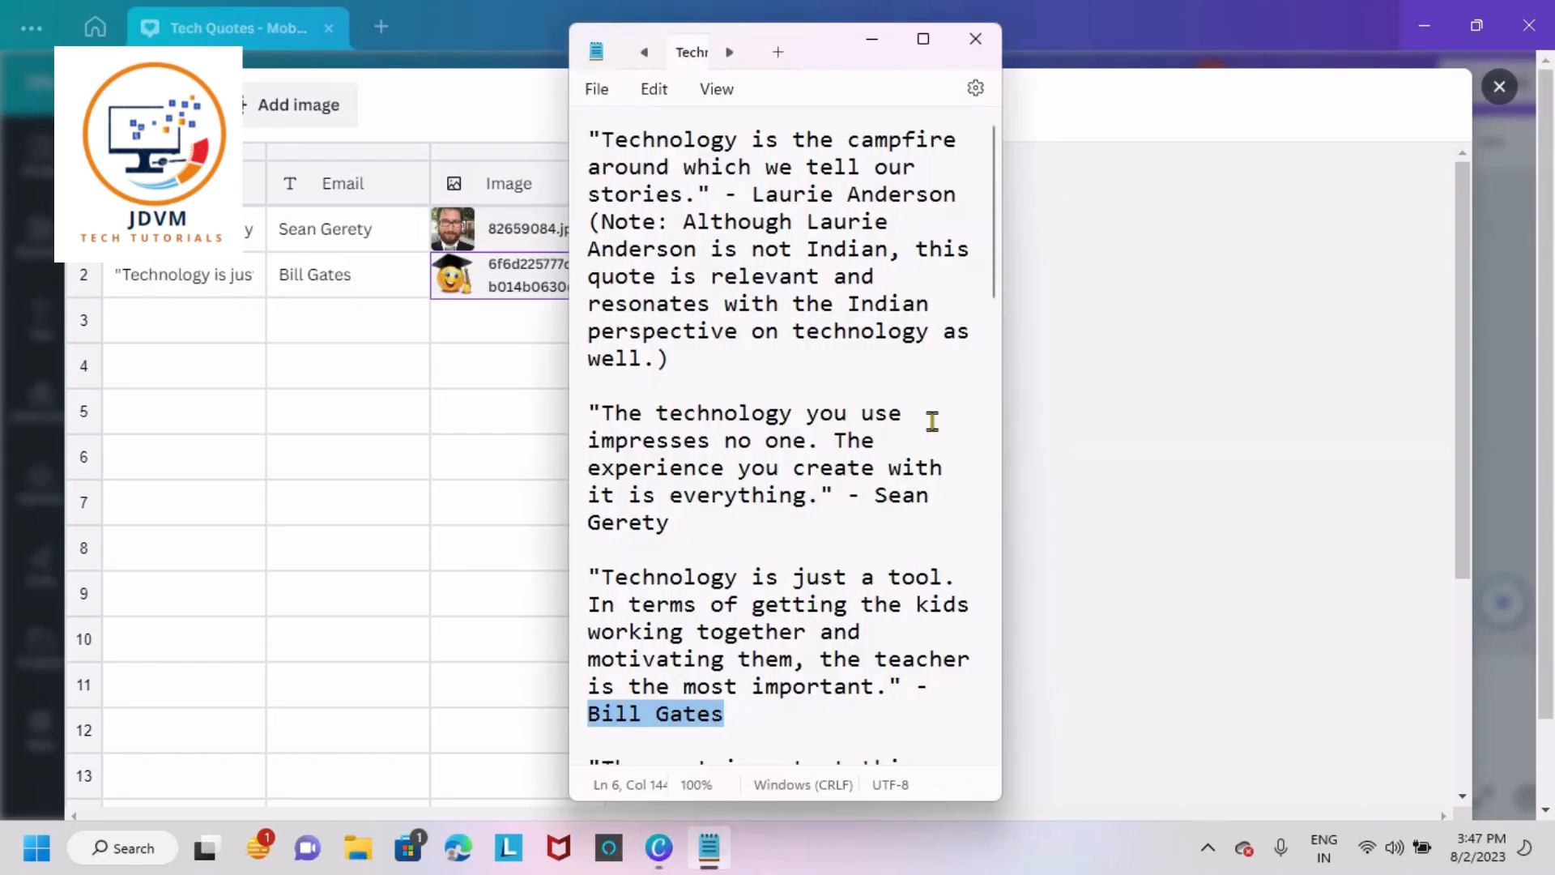
left_click_drag(1000, 253, 1003, 381)
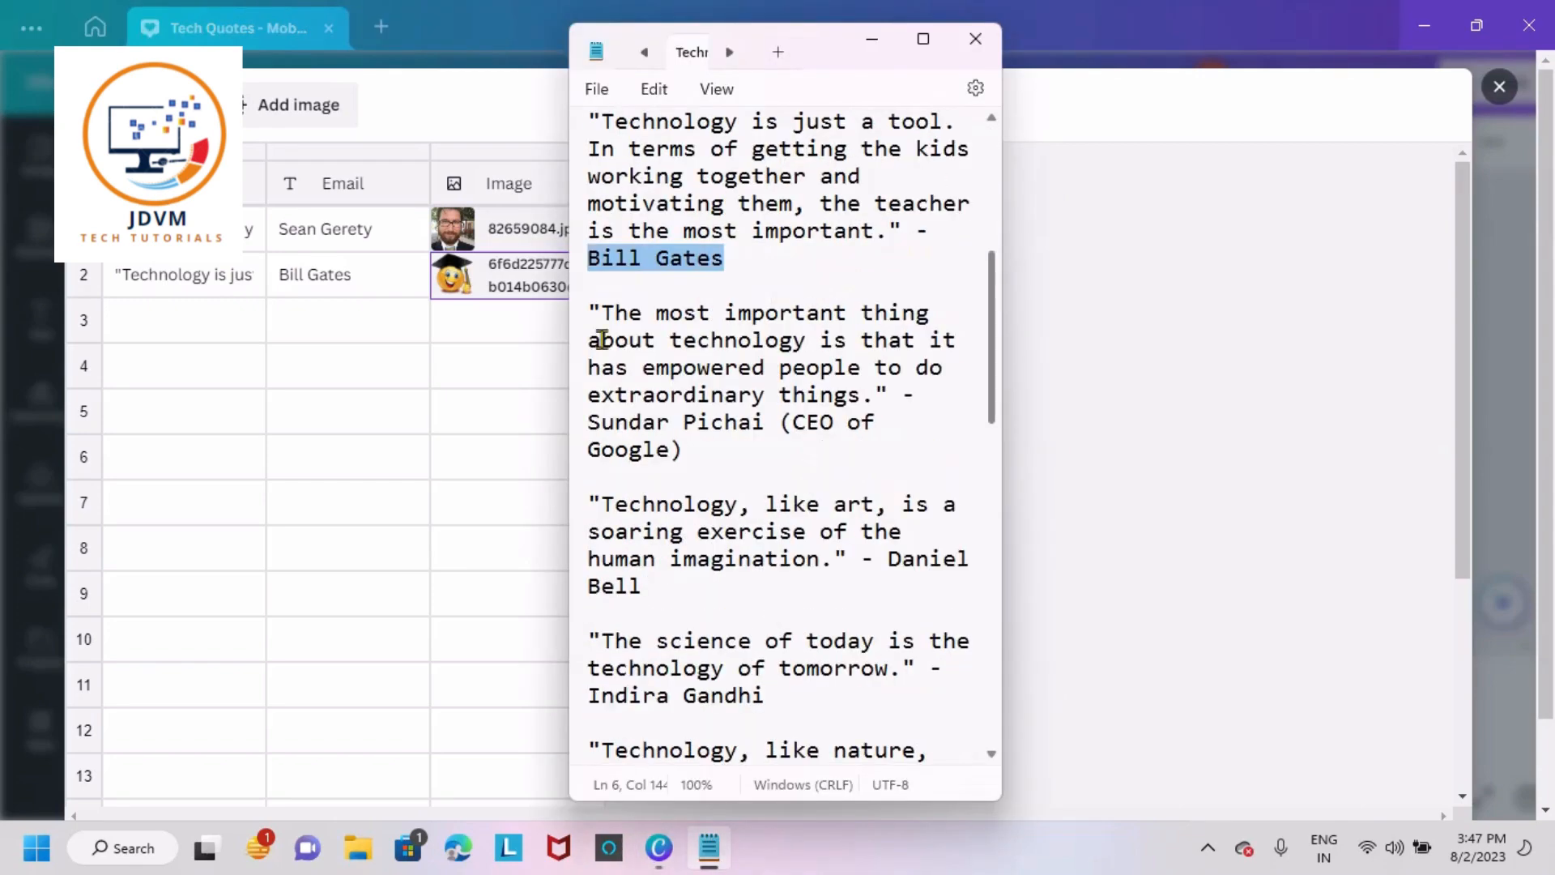
left_click_drag(589, 308, 945, 392)
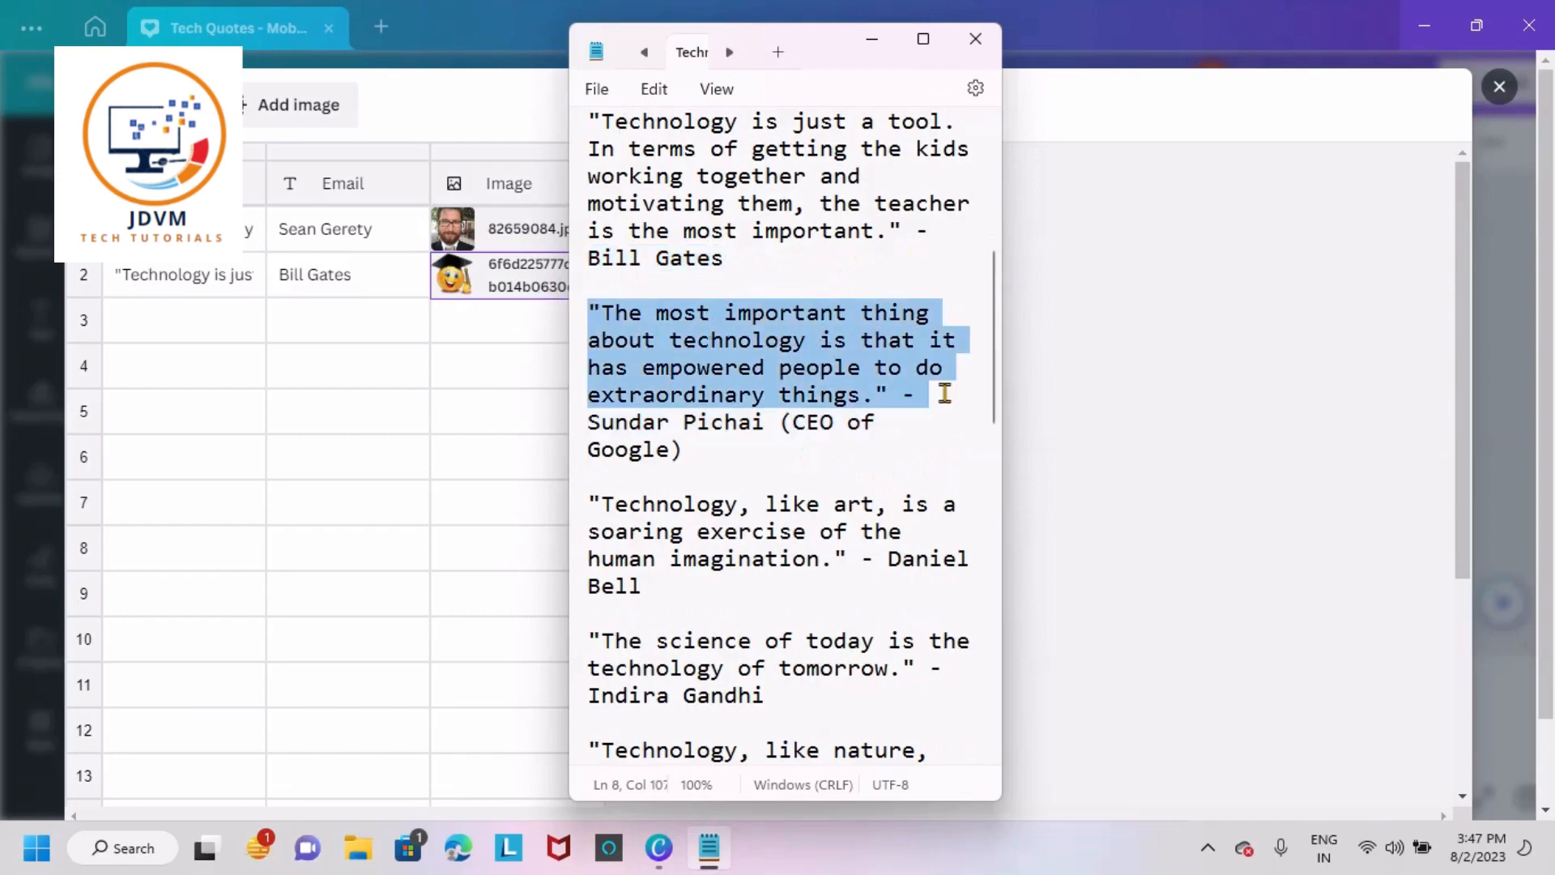
left_click(152, 321)
key("ctrl+v")
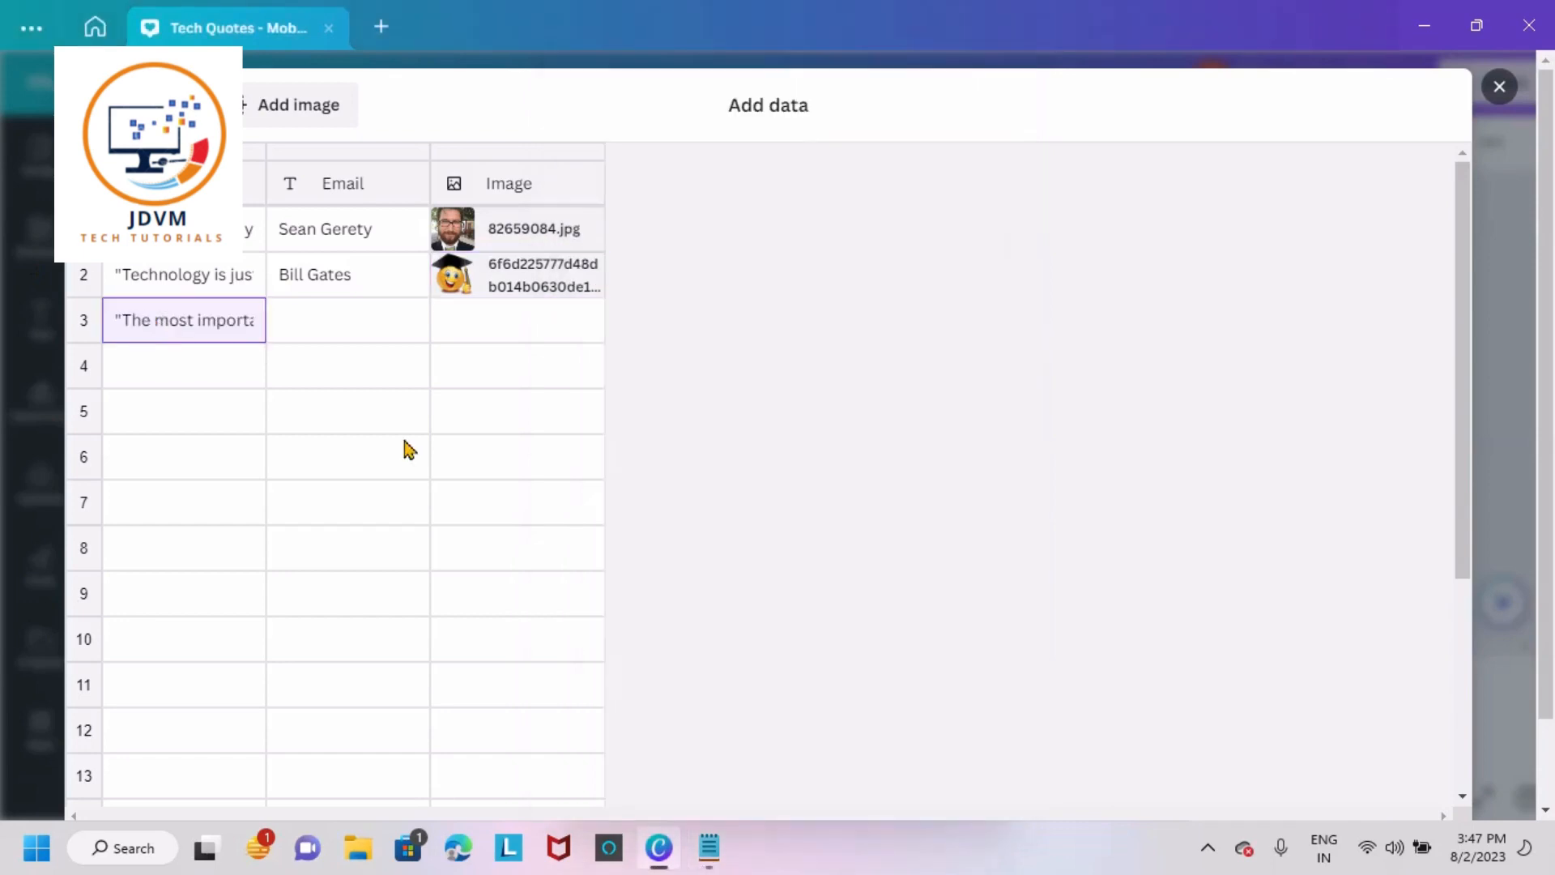
Copy the author name Sundar Pichai, without the job title, from Notepad into the Email cell of row 3.
left_click(708, 848)
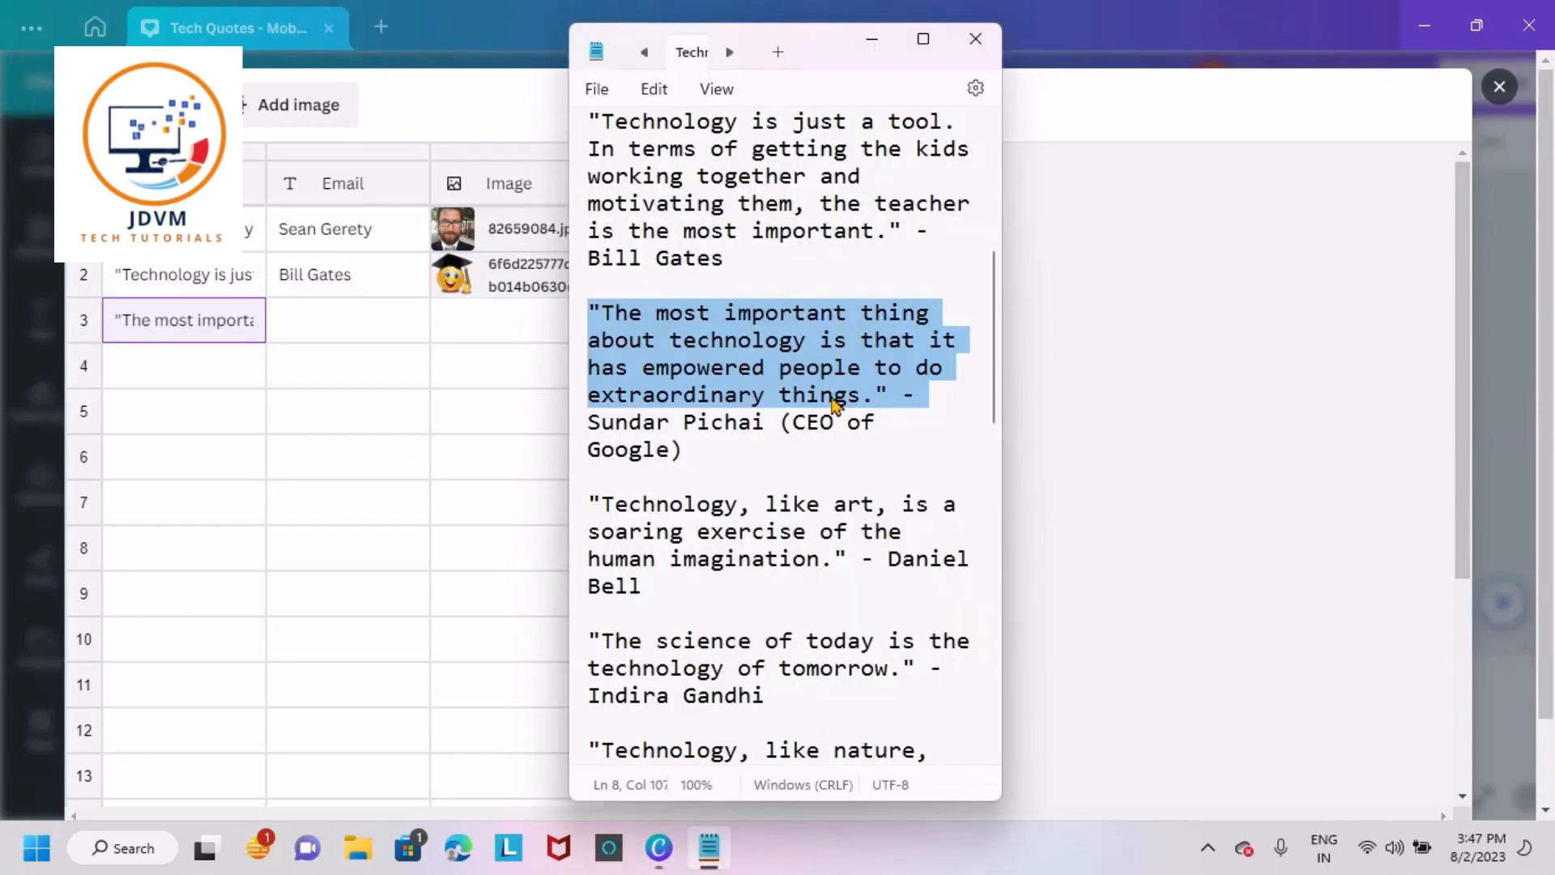
left_click(590, 422)
left_click_drag(591, 422, 768, 419)
key("ctrl+c")
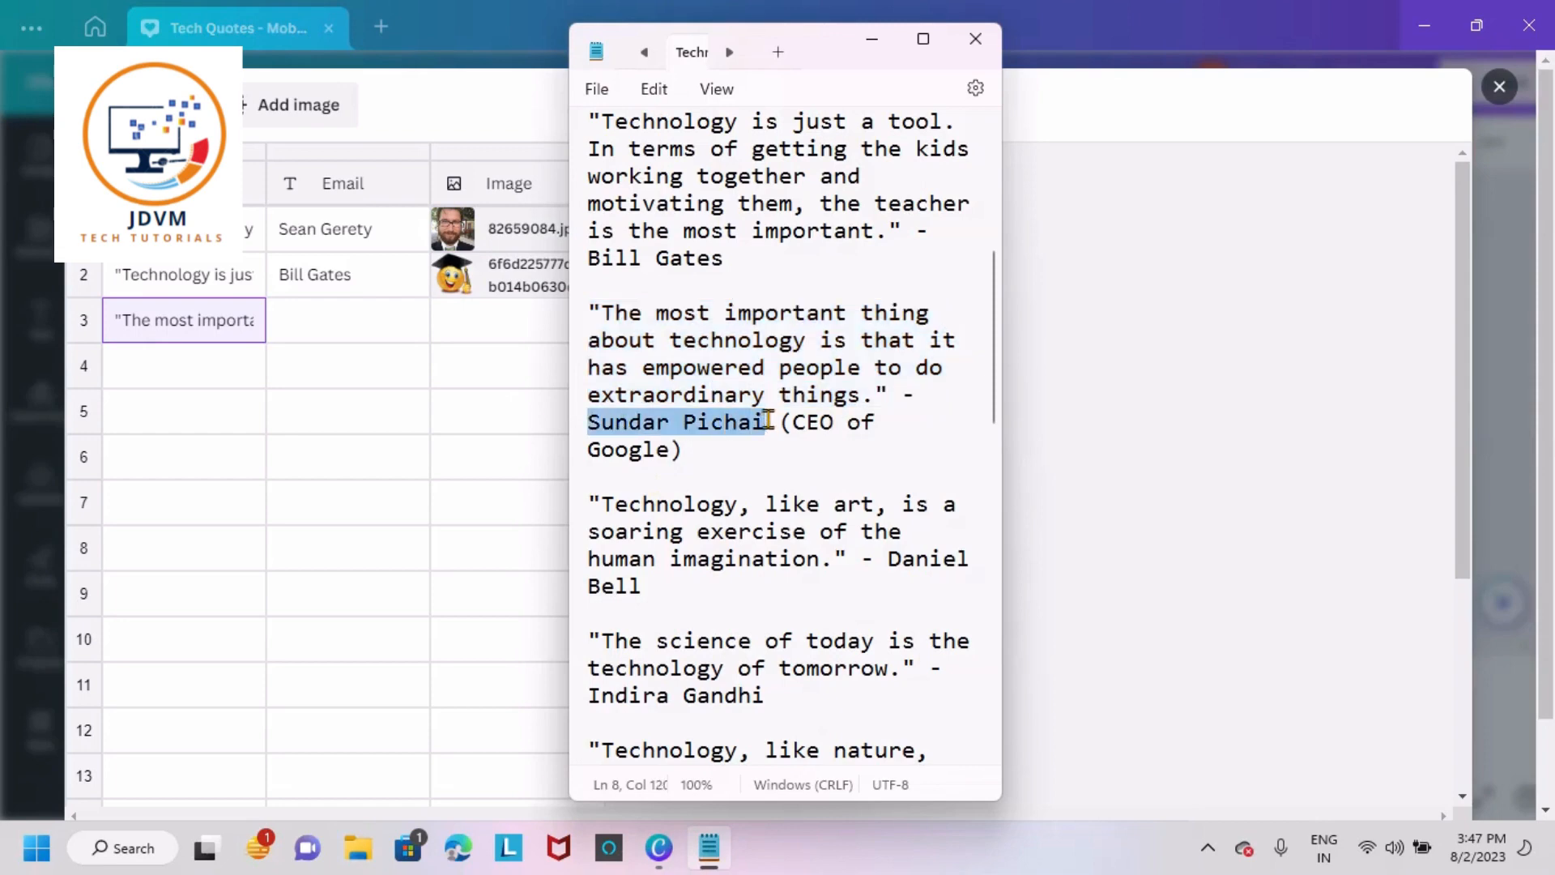
left_click(359, 311)
key("ctrl+v")
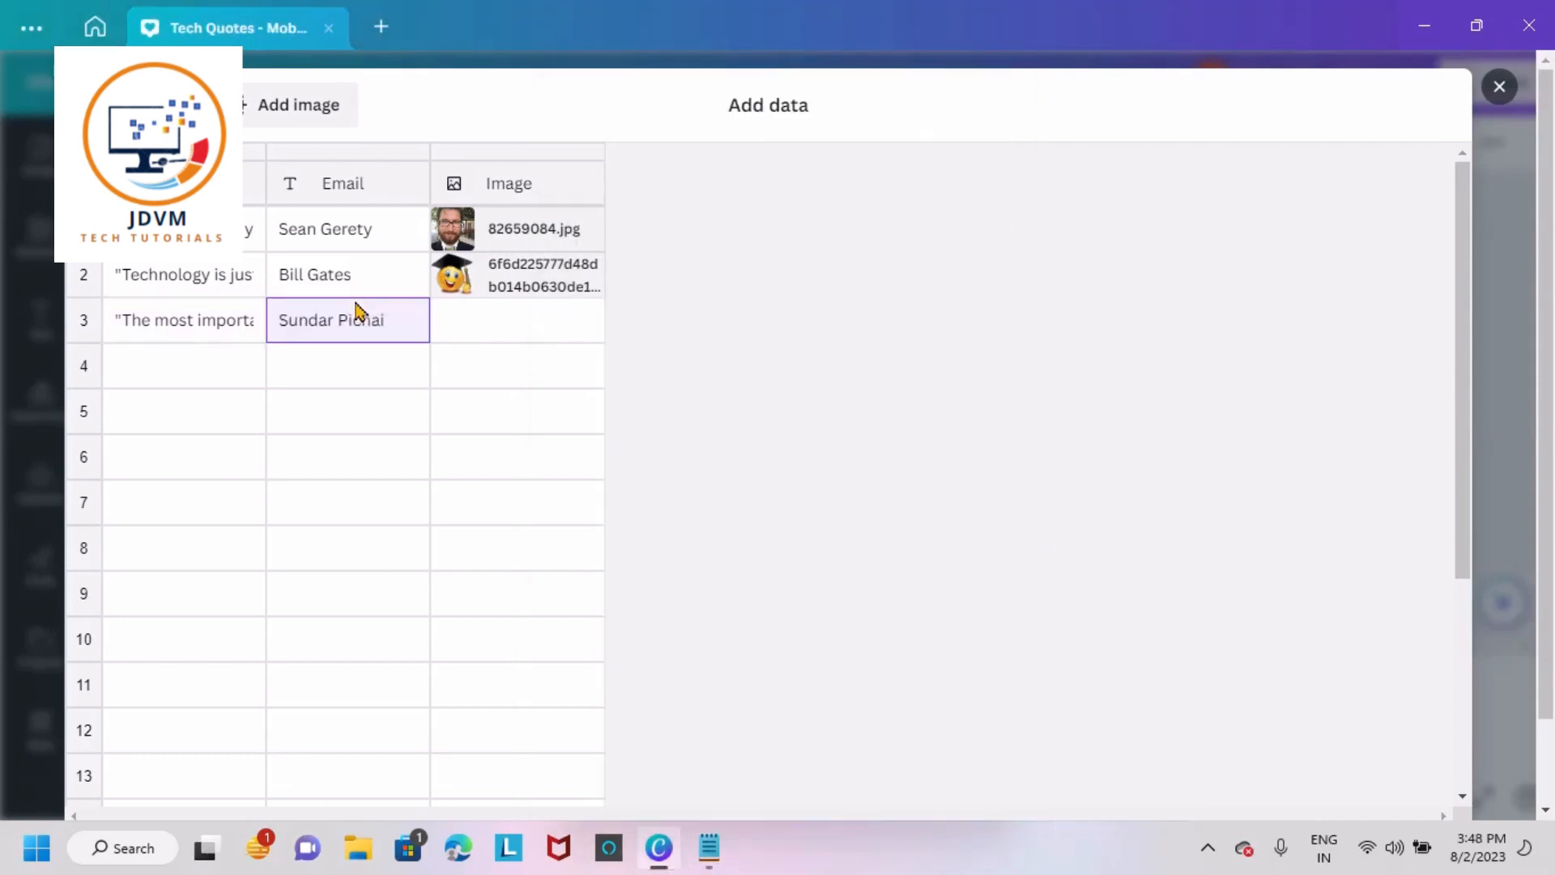
Copy the quote starting "Technology, like art" from Notepad into row 4 of the first column.
left_click(719, 850)
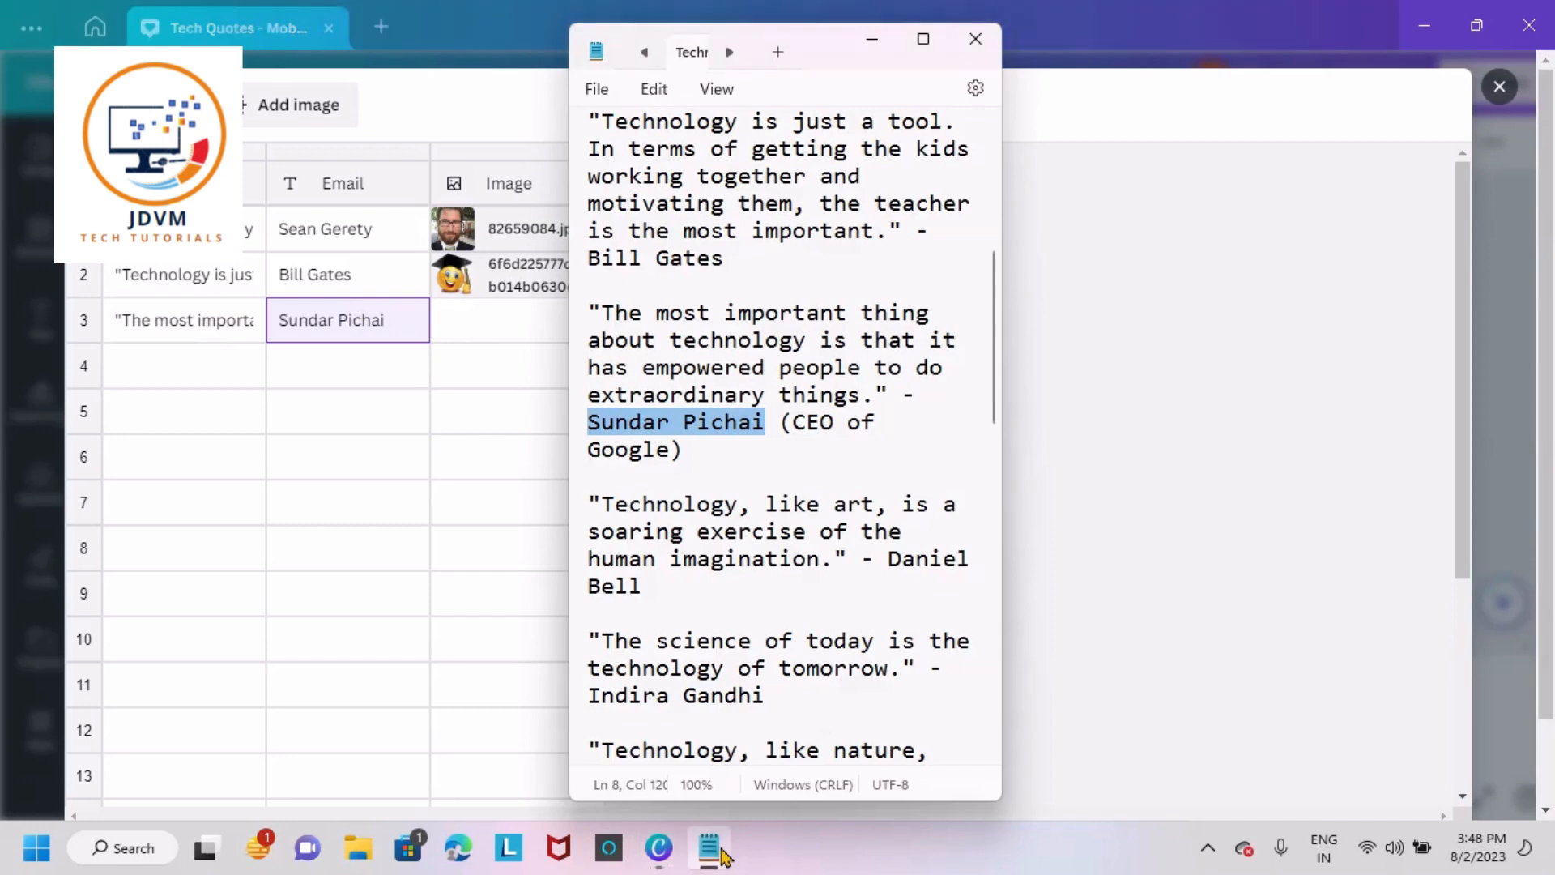
left_click_drag(589, 504, 848, 567)
key("ctrl+c")
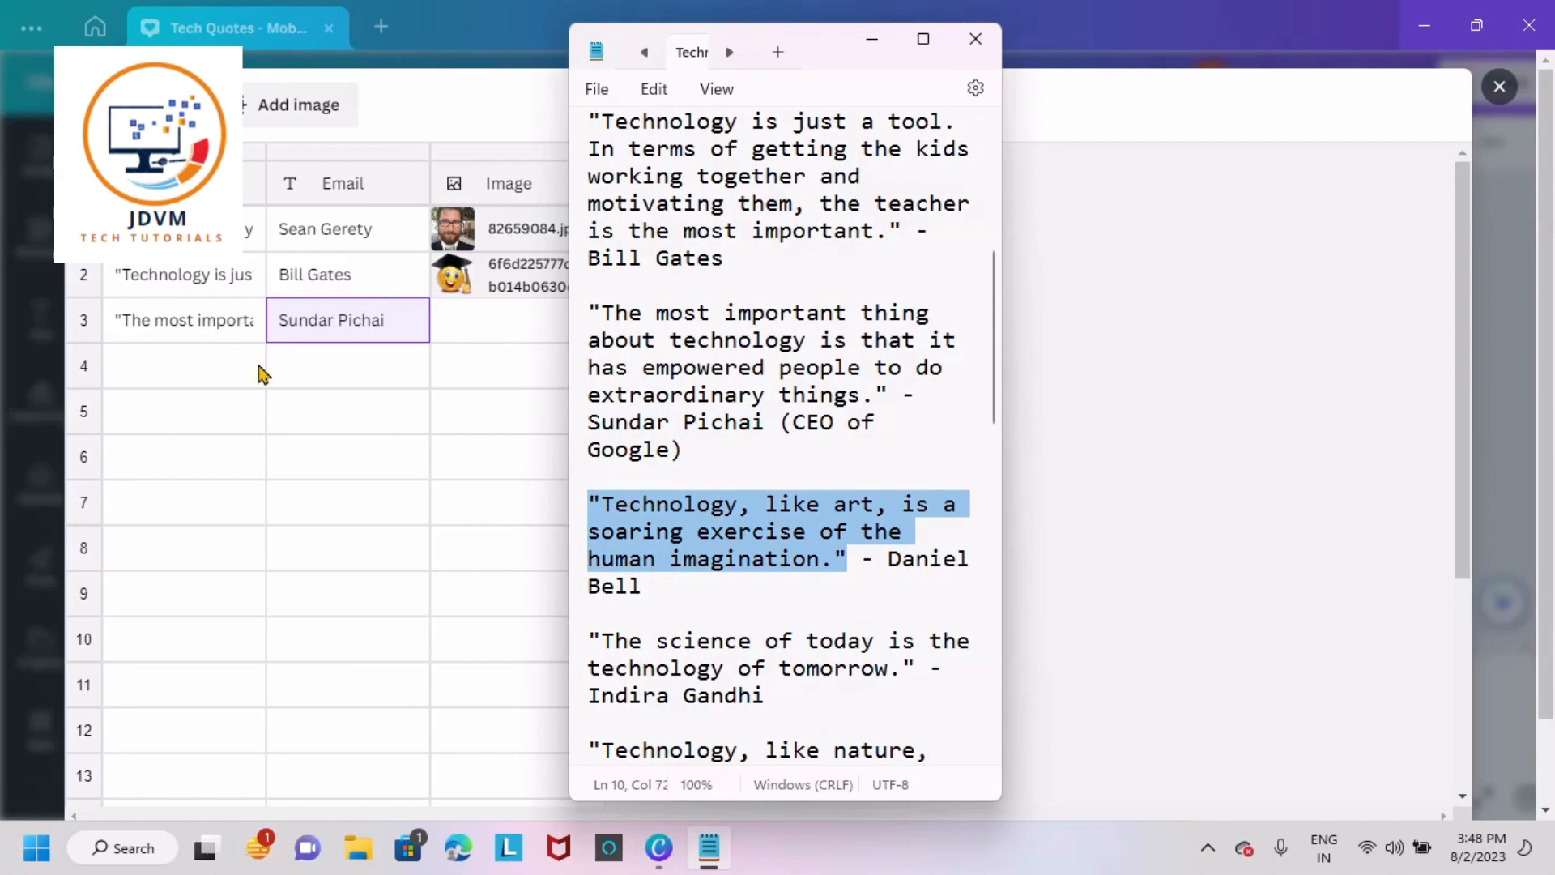
left_click(188, 354)
key("ctrl+v")
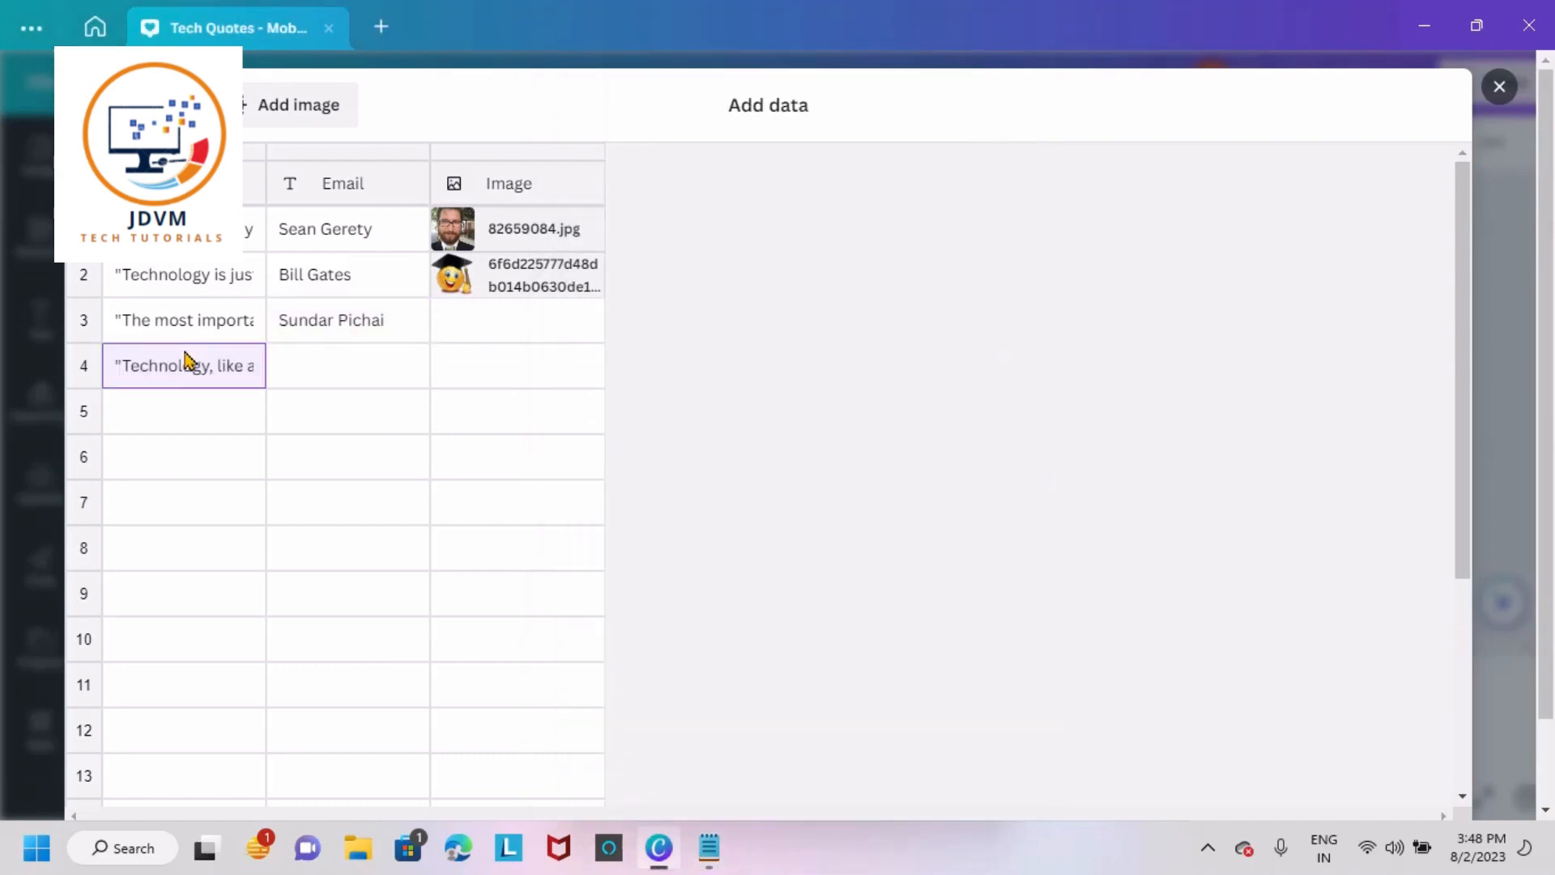
Copy the author's name of the "Technology, like art" quote from Notepad into the Email cell of row 4.
left_click(660, 851)
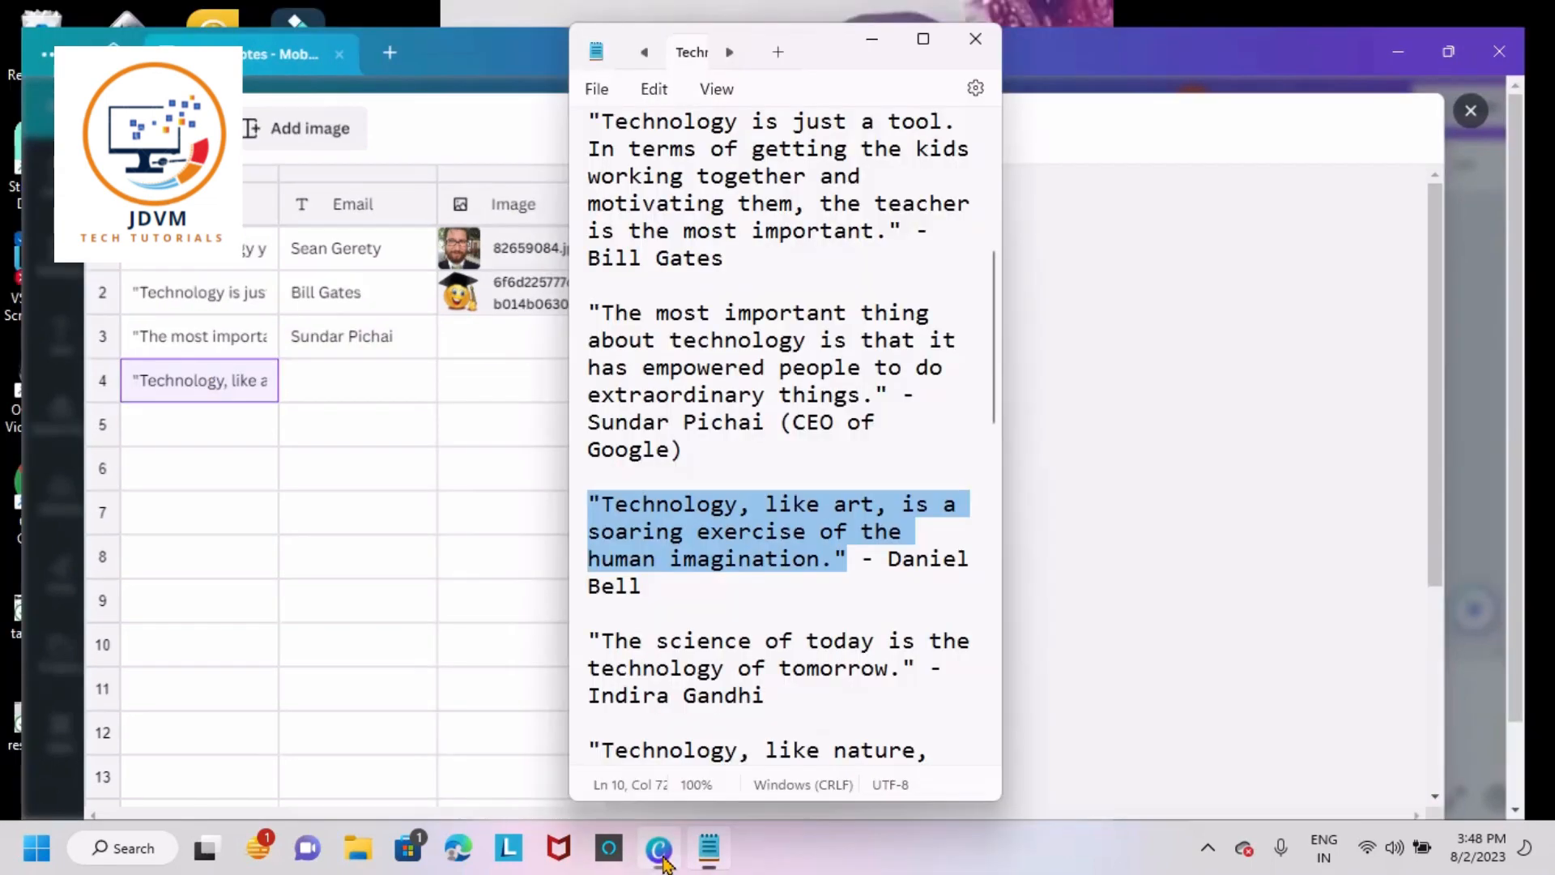
left_click(659, 851)
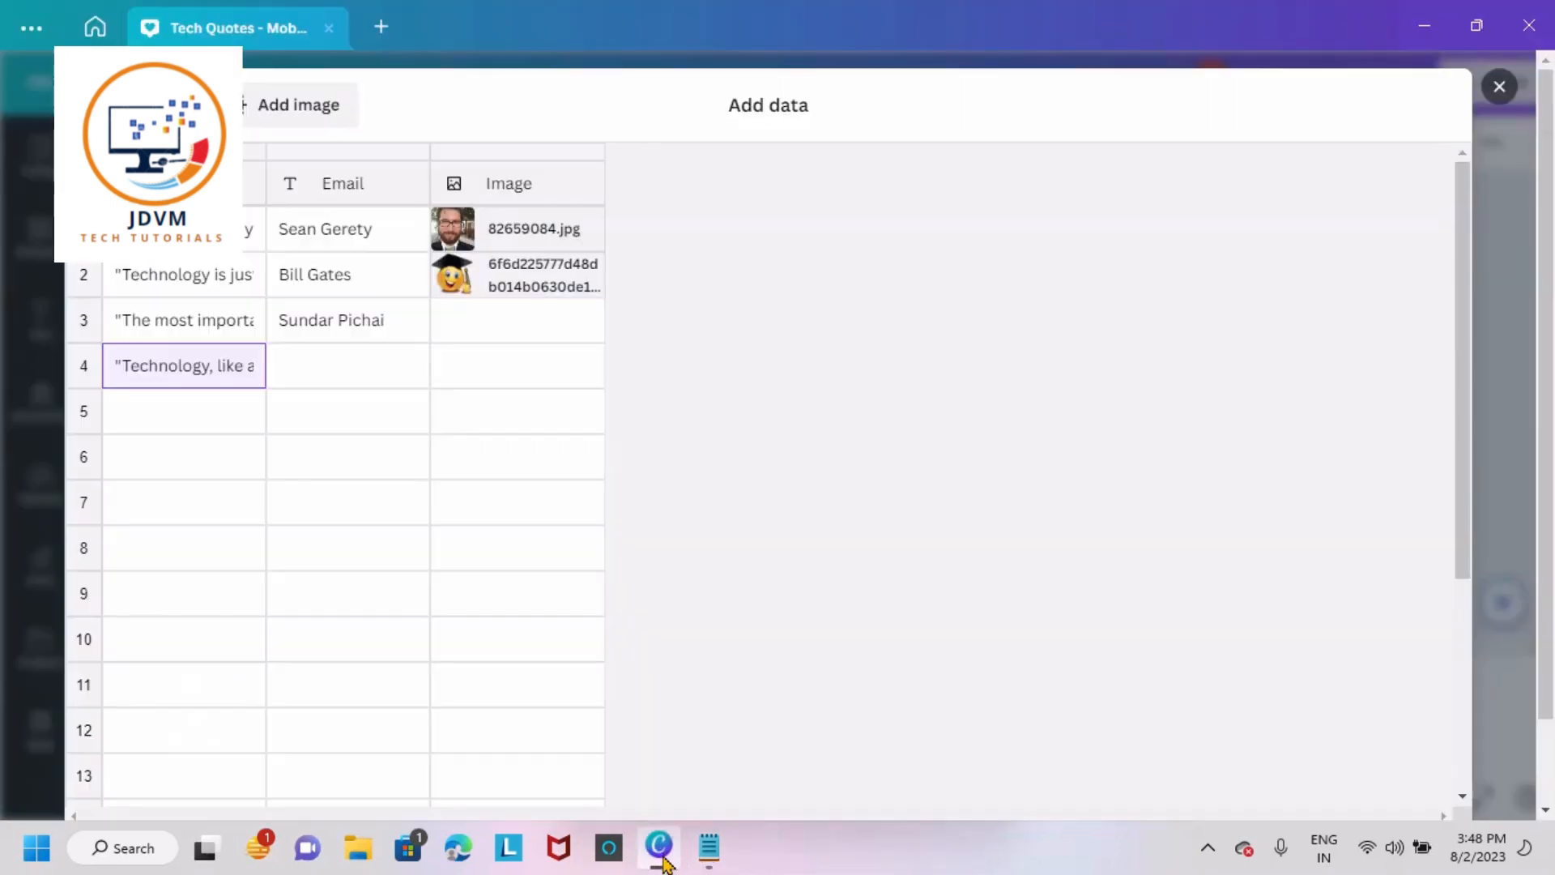
left_click(708, 848)
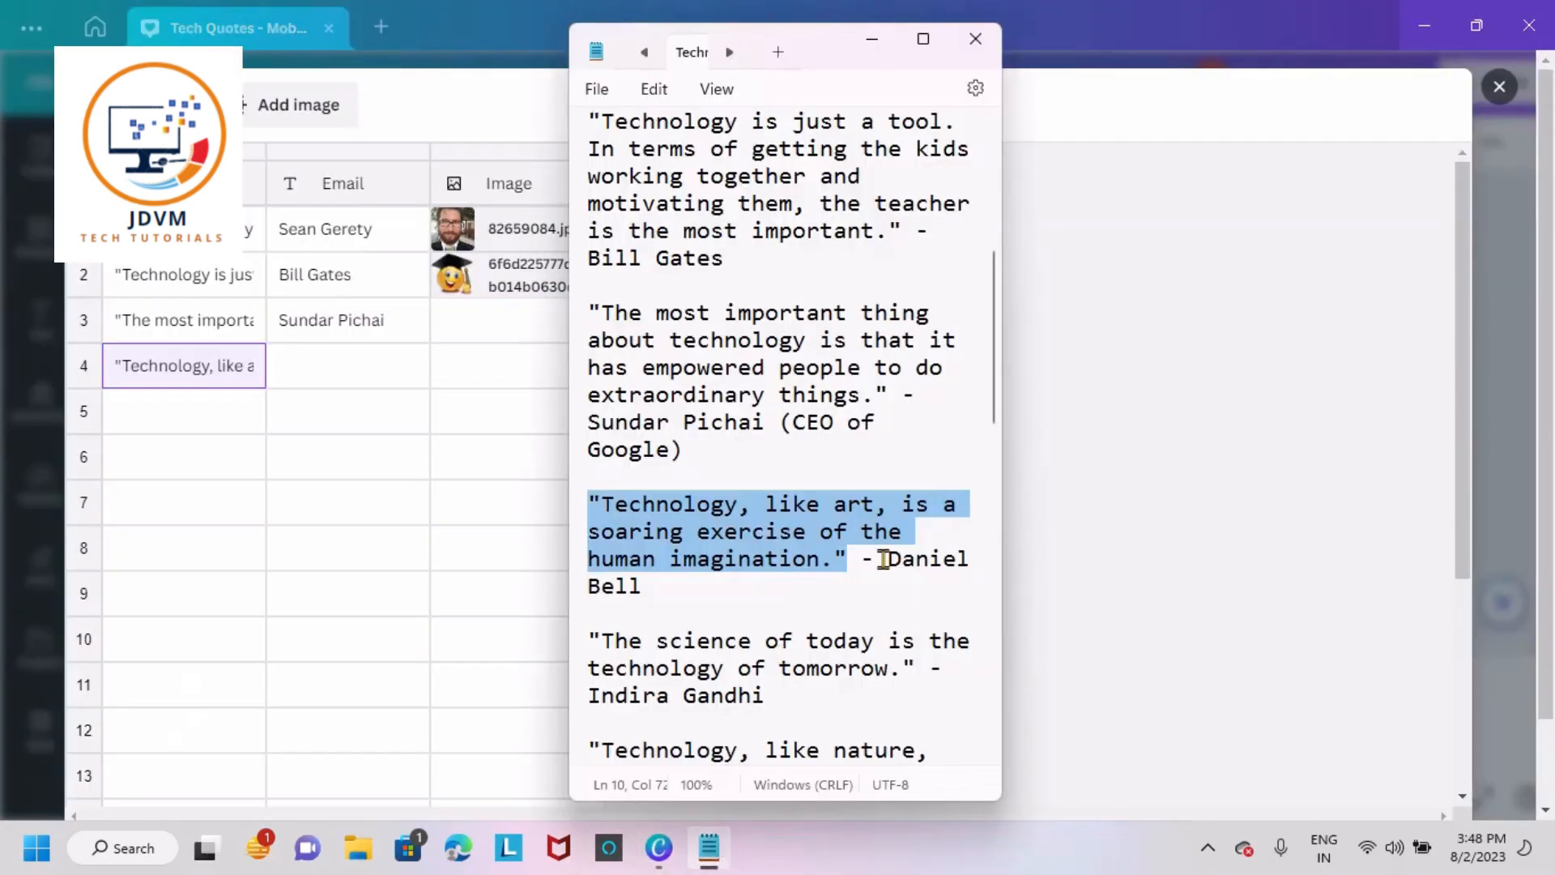
key("ctrl+shift+Right")
key("ctrl+shift+Right")
key("ctrl+c")
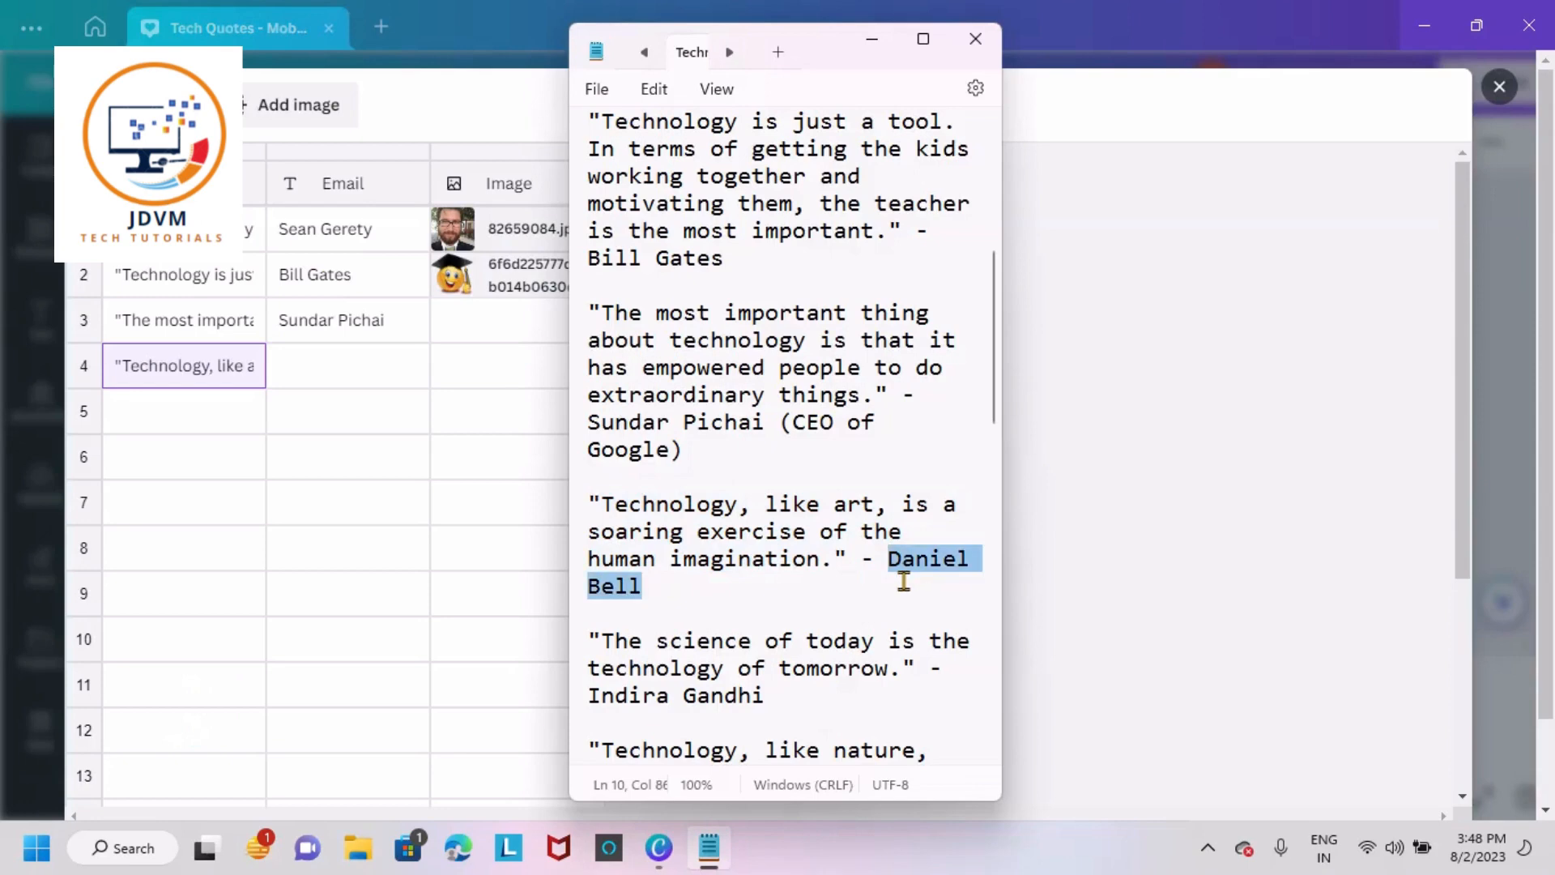
left_click(371, 371)
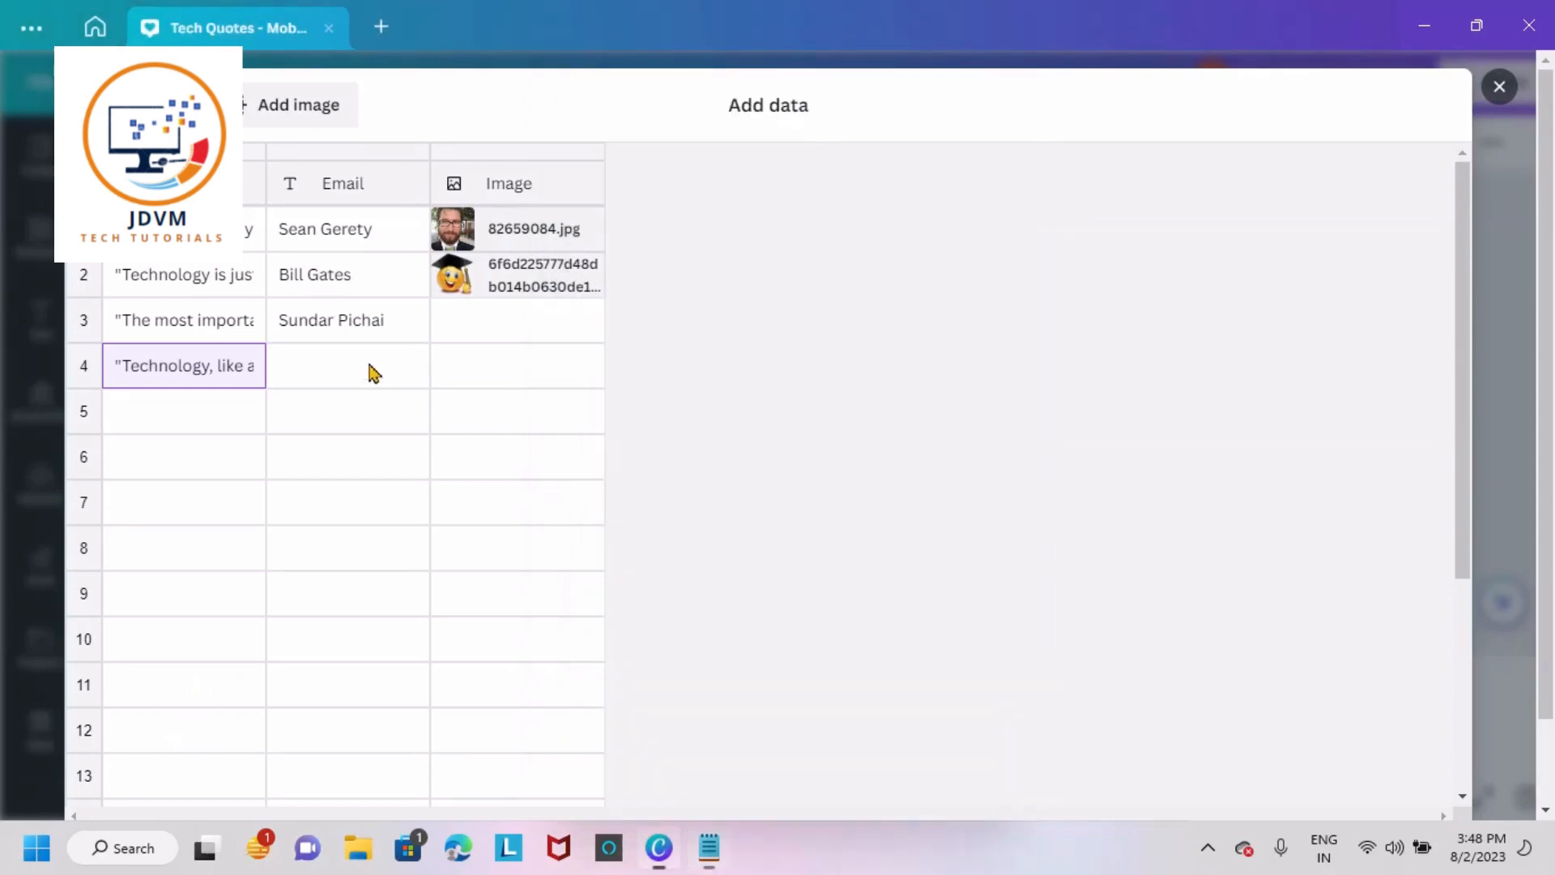
key("ctrl+v")
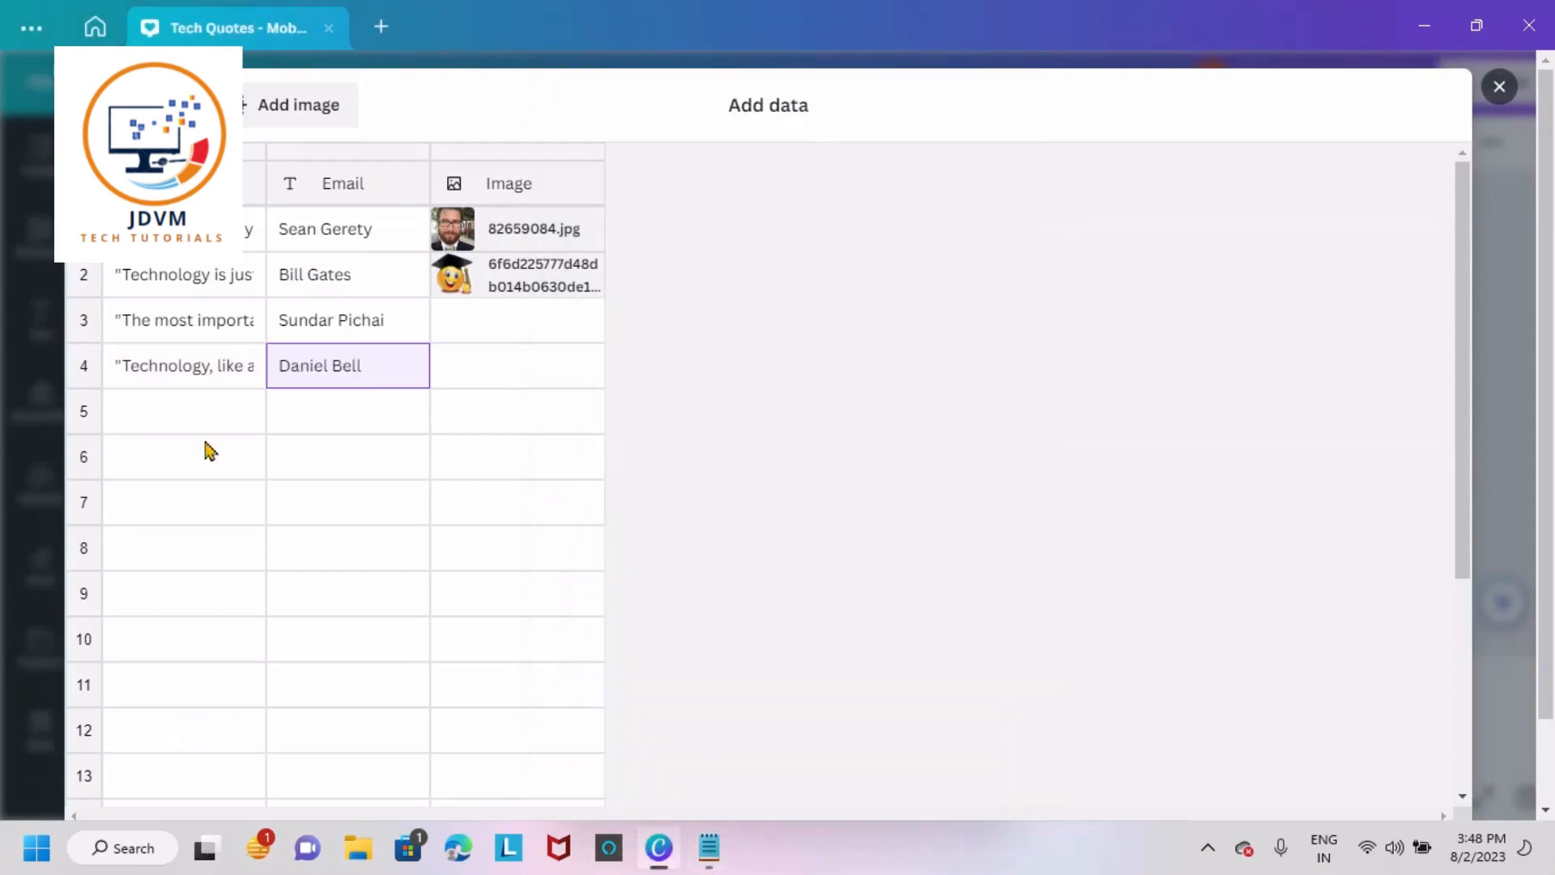
Copy the quote starting "The science of today" from Notepad into row 5 of the first column.
left_click(710, 847)
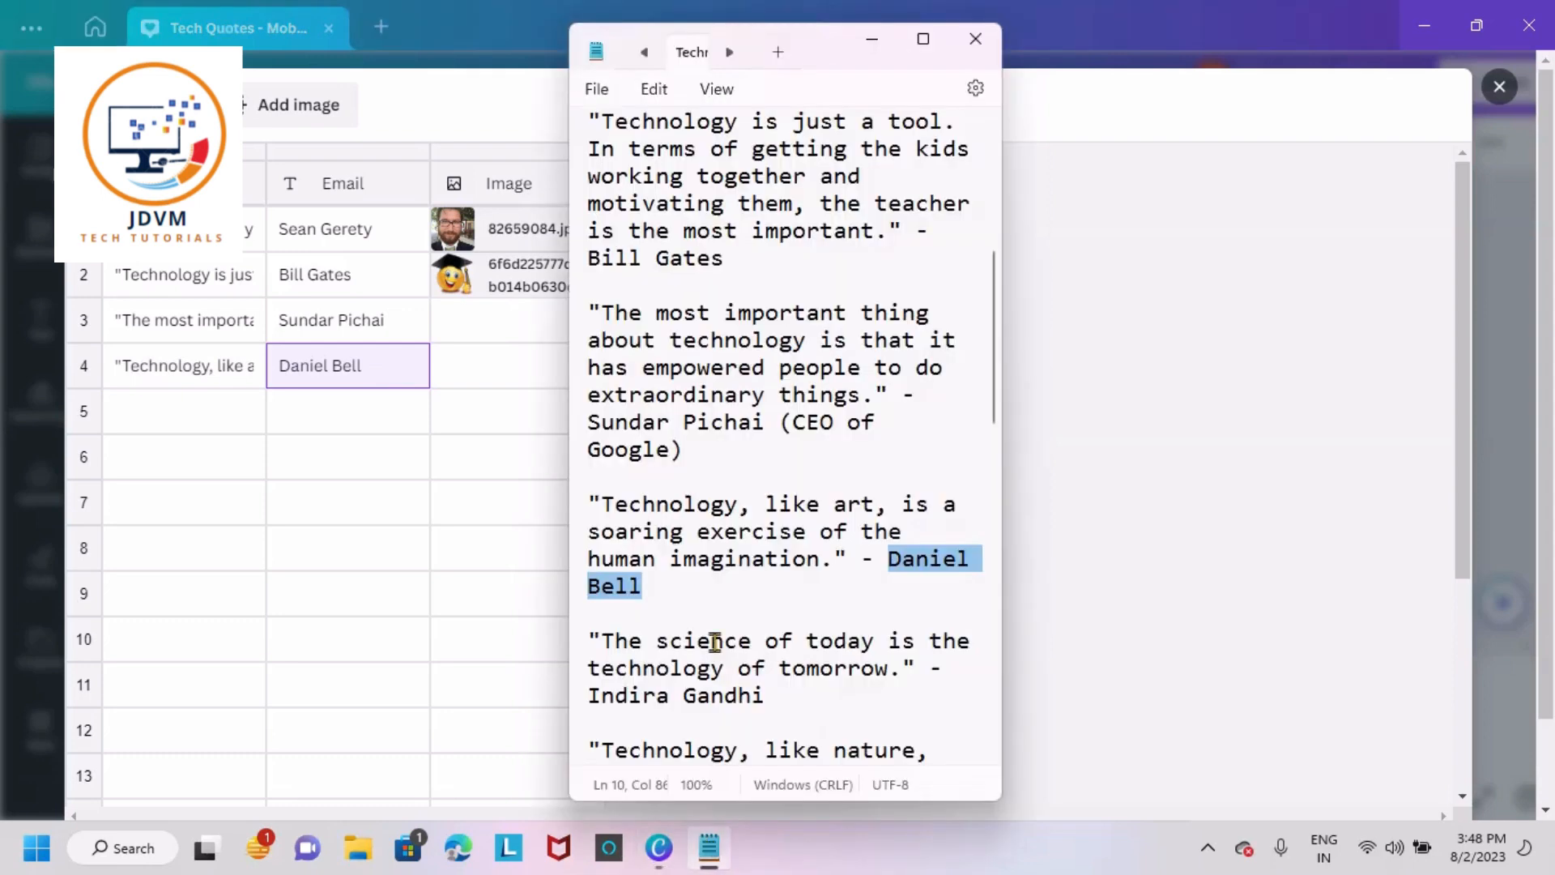
left_click_drag(589, 641, 960, 684)
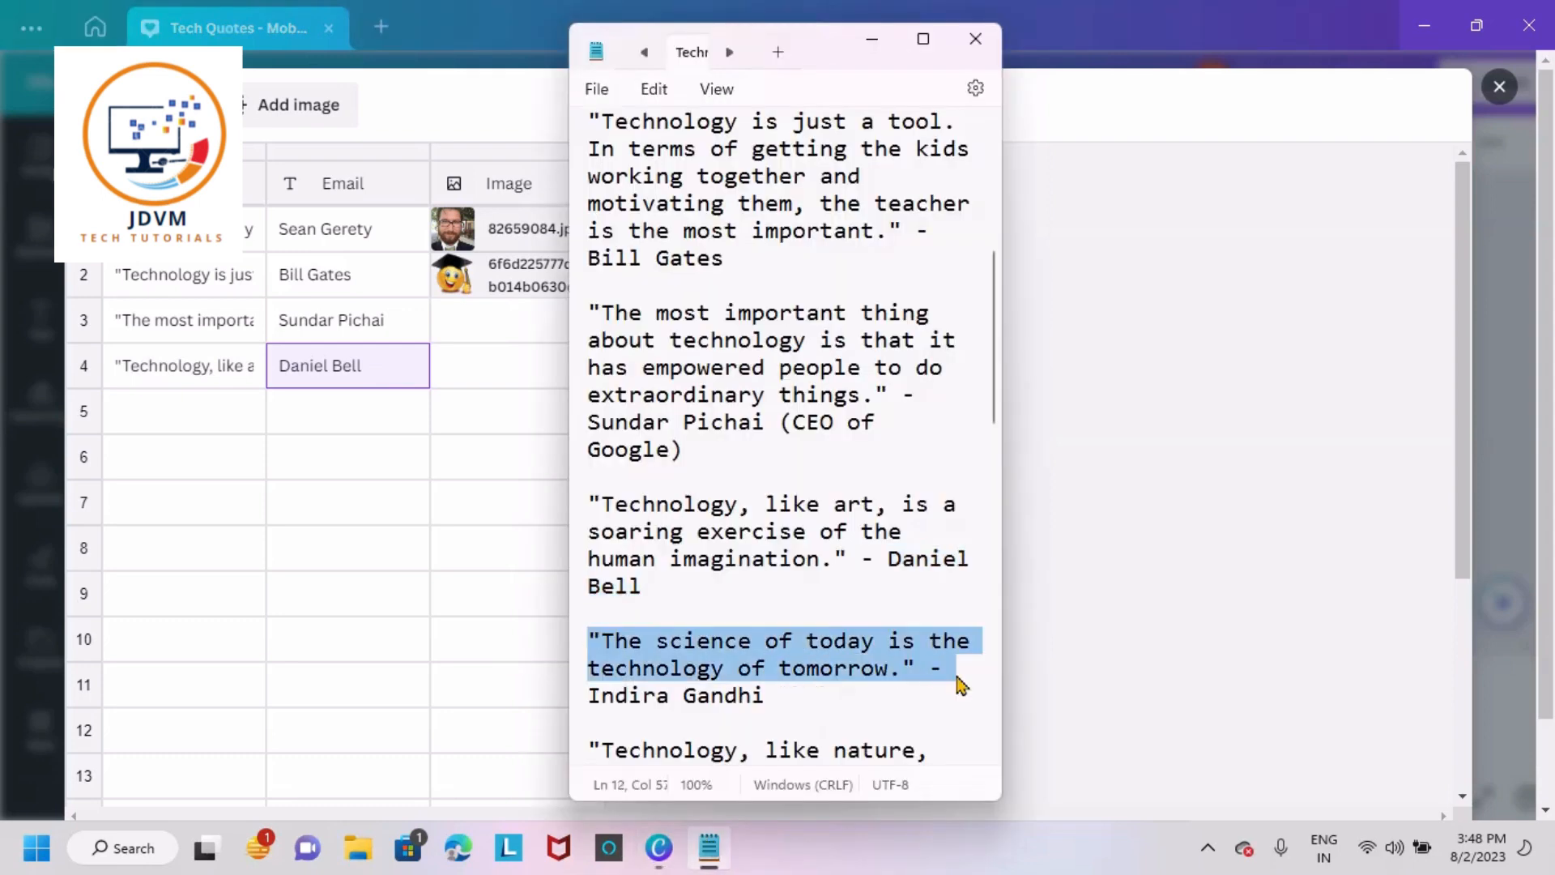
key("ctrl+c")
left_click(202, 424)
left_click(202, 421)
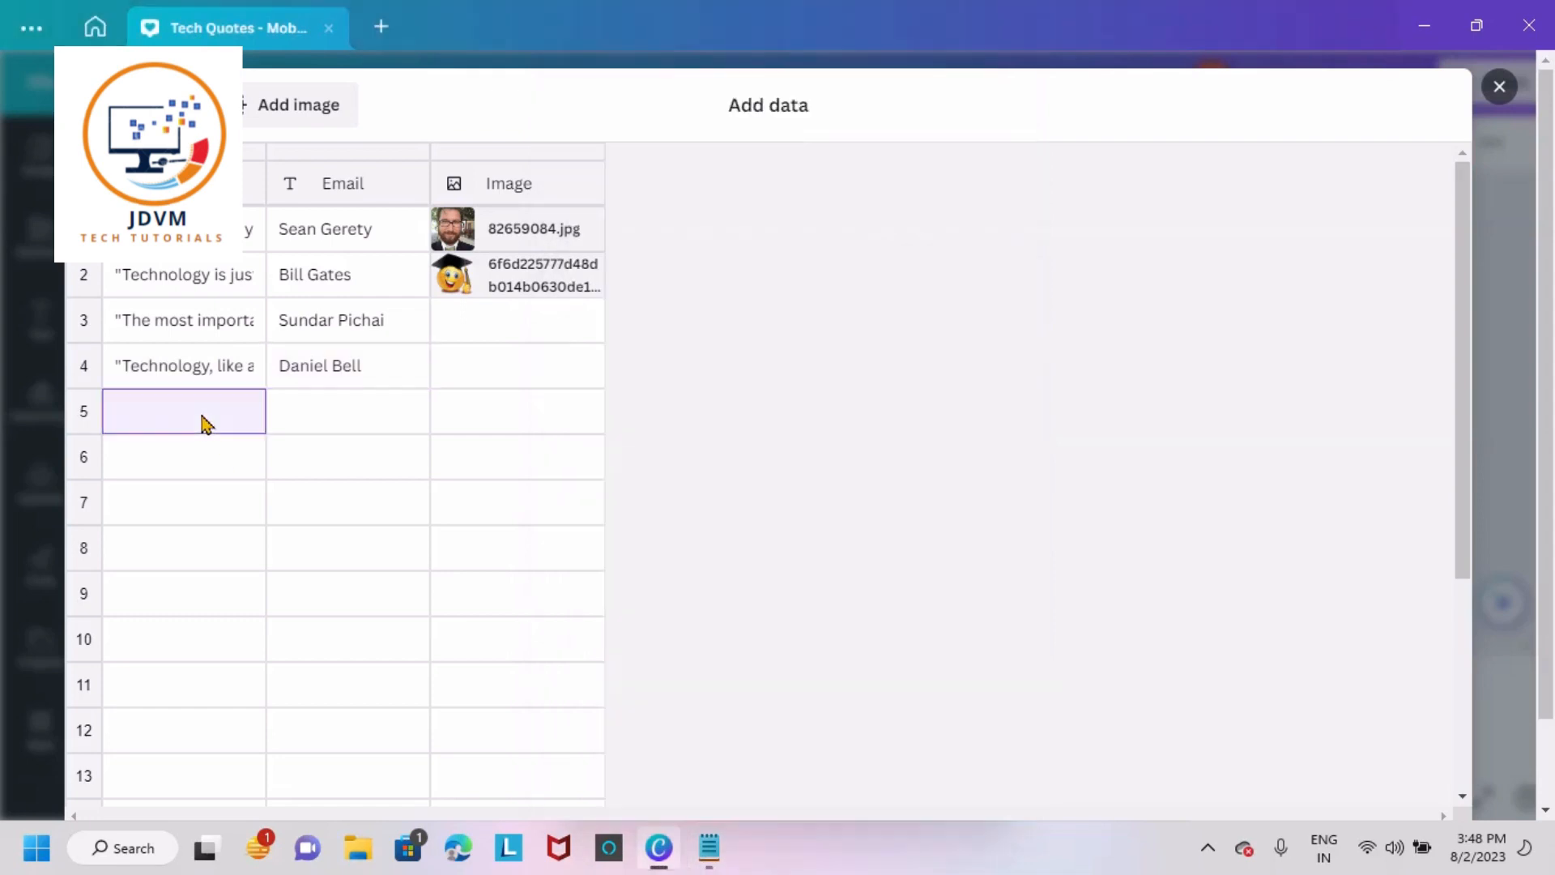
key("ctrl+v")
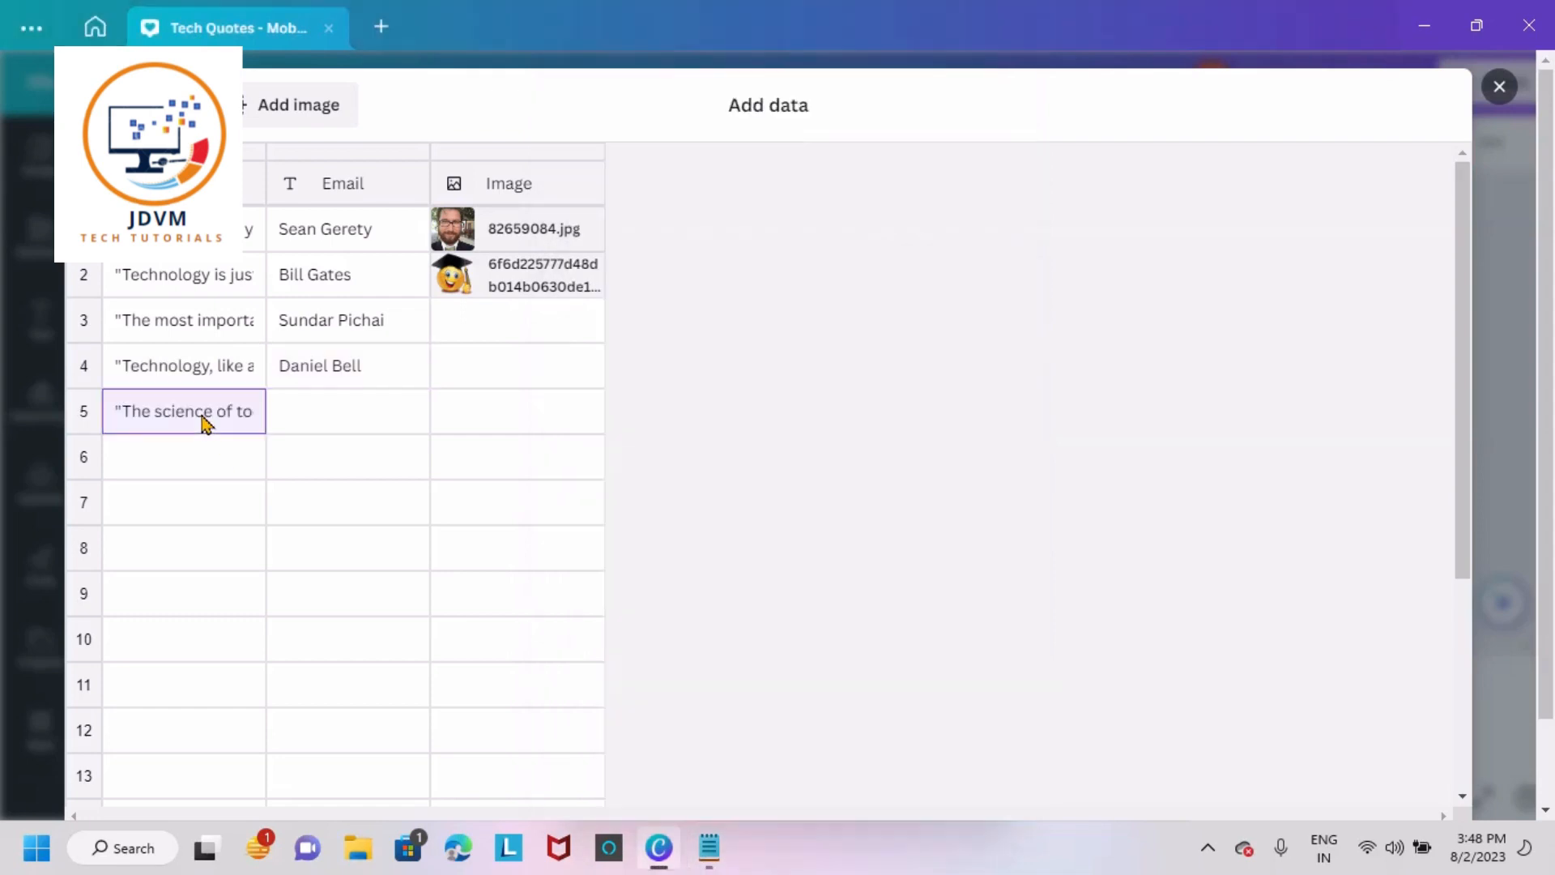
Try to copy the author name Indira Gandhi from Notepad into the Email cell of row 5.
left_click(711, 848)
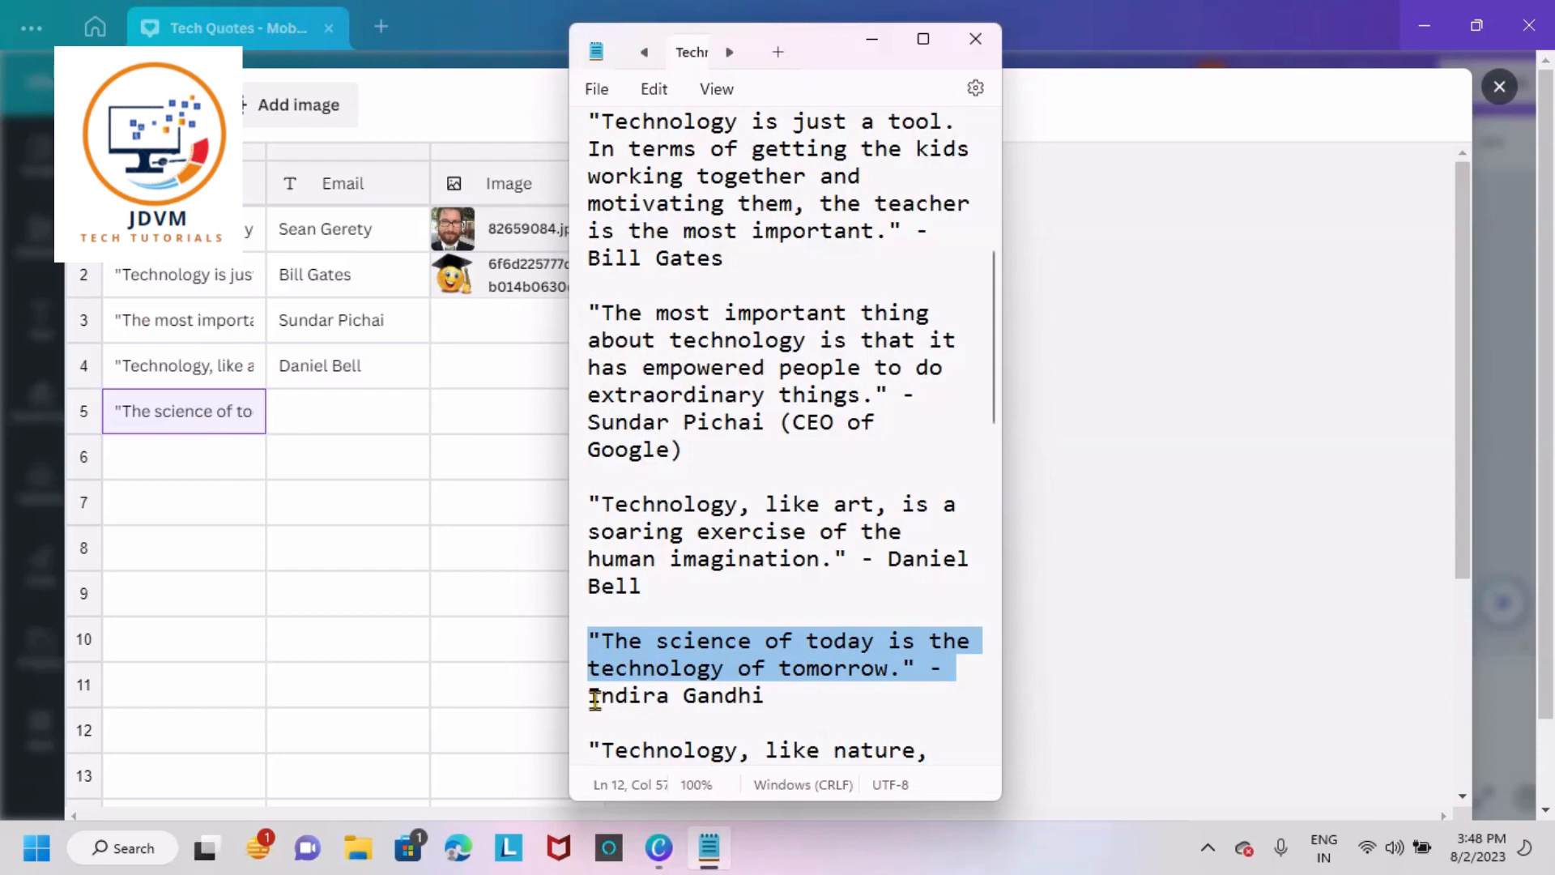
left_click_drag(592, 694, 759, 694)
left_click(781, 701)
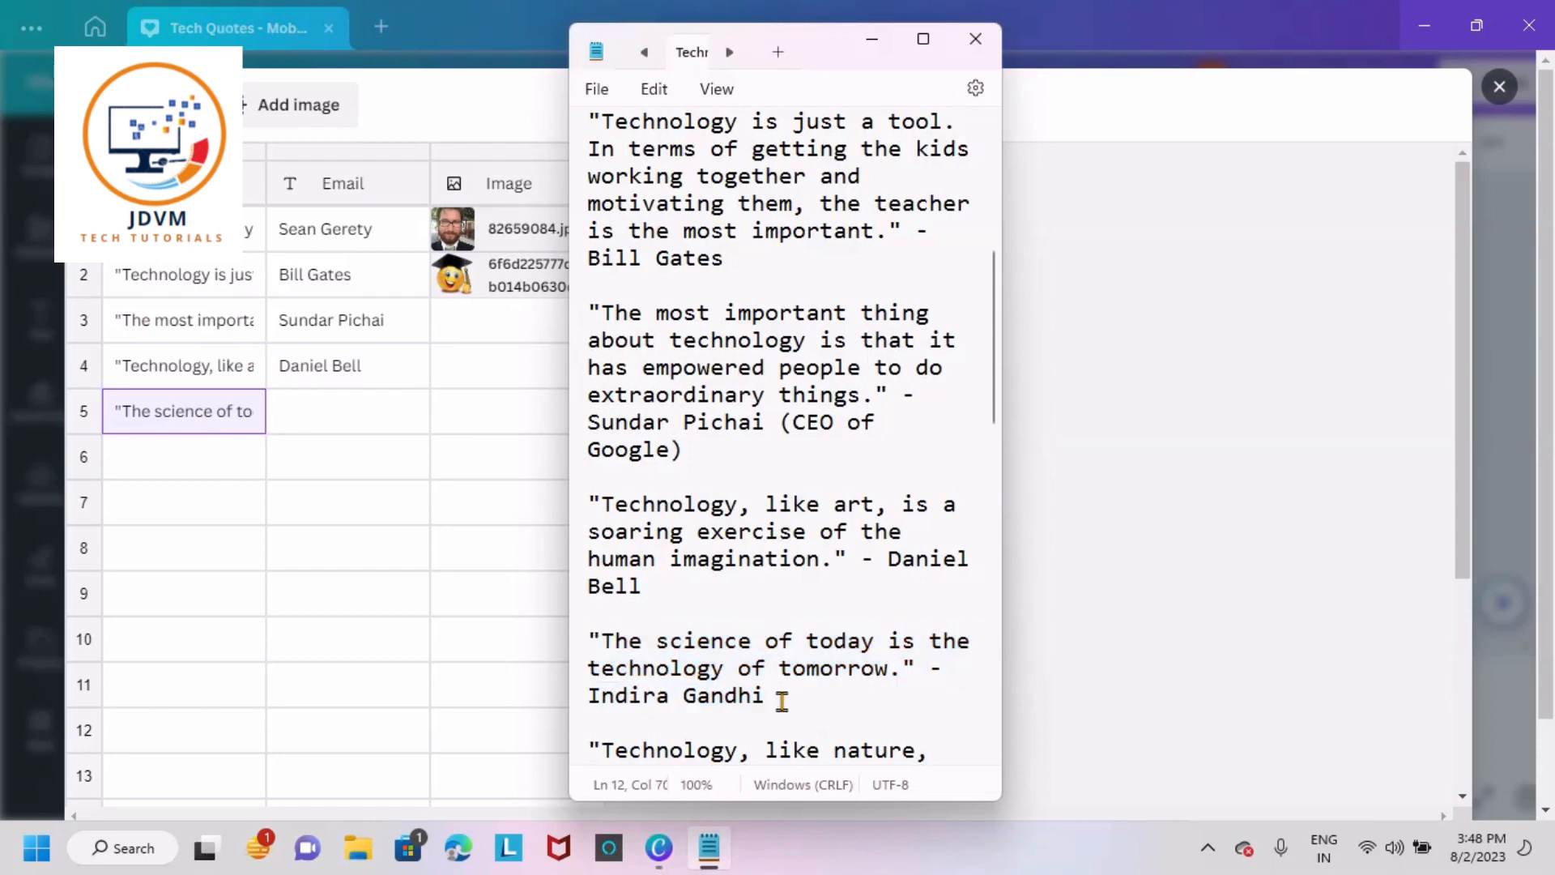
left_click(348, 415)
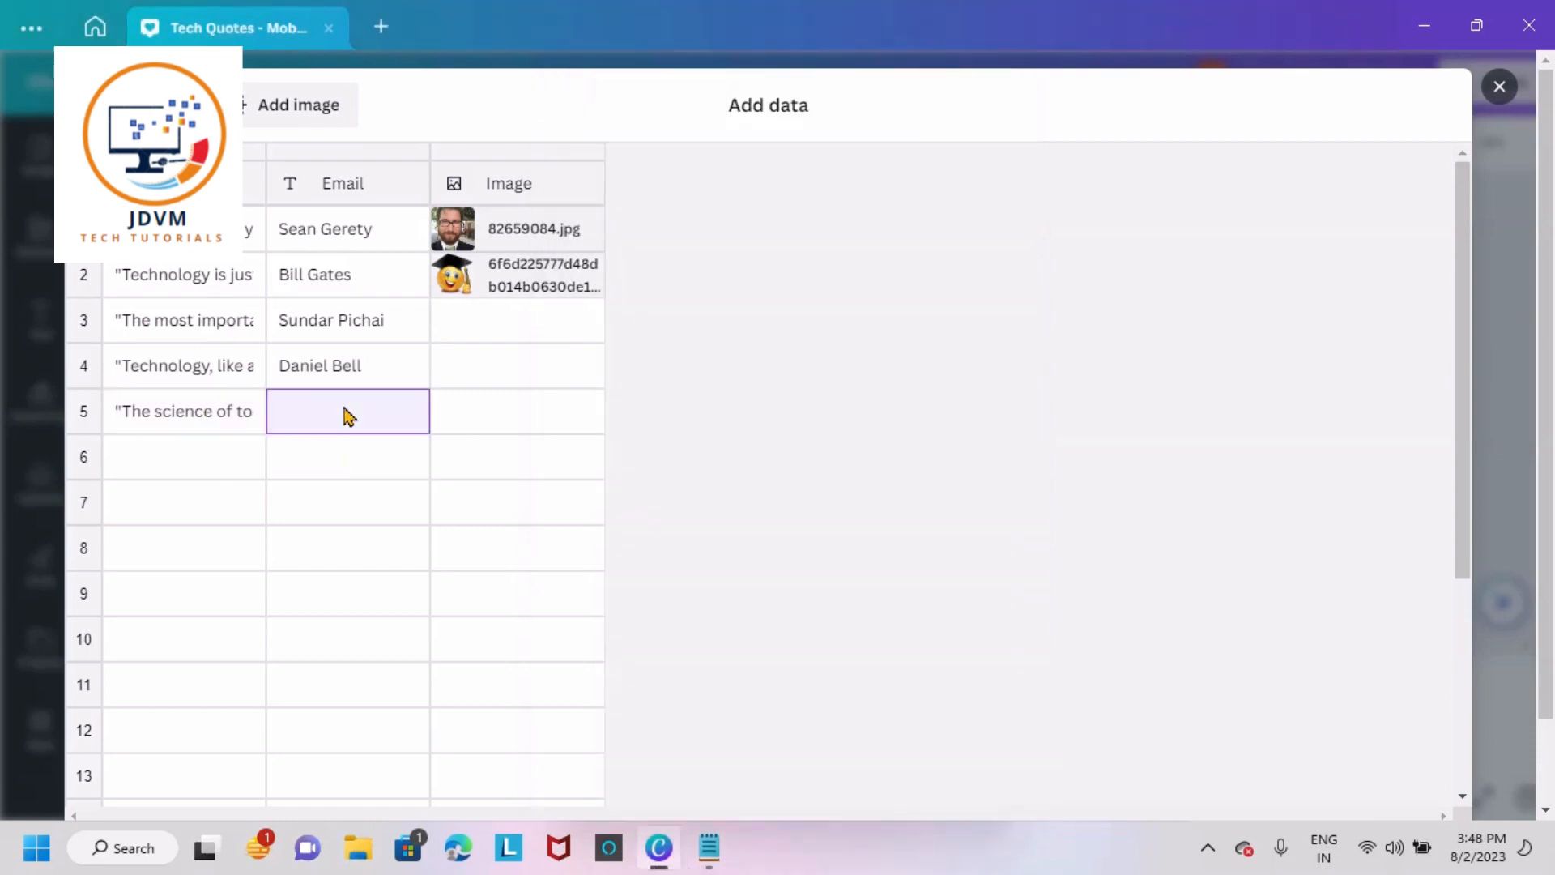
key("ctrl+v")
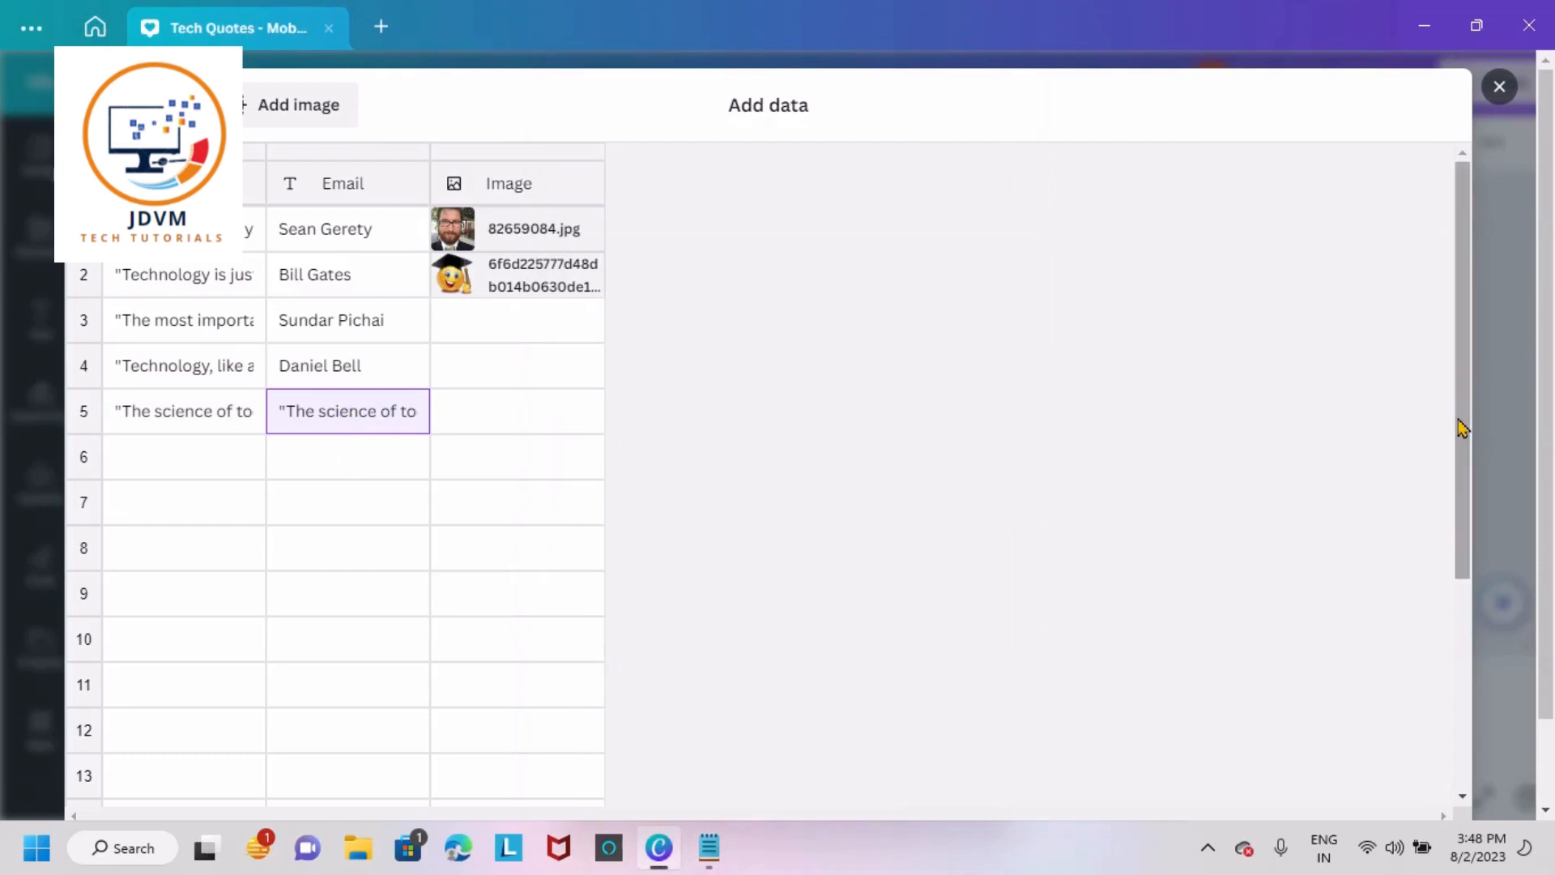
Finish entering the bulk data and confirm the table.
left_click_drag(1463, 427, 1490, 773)
scroll(1487, 762, "down", 1)
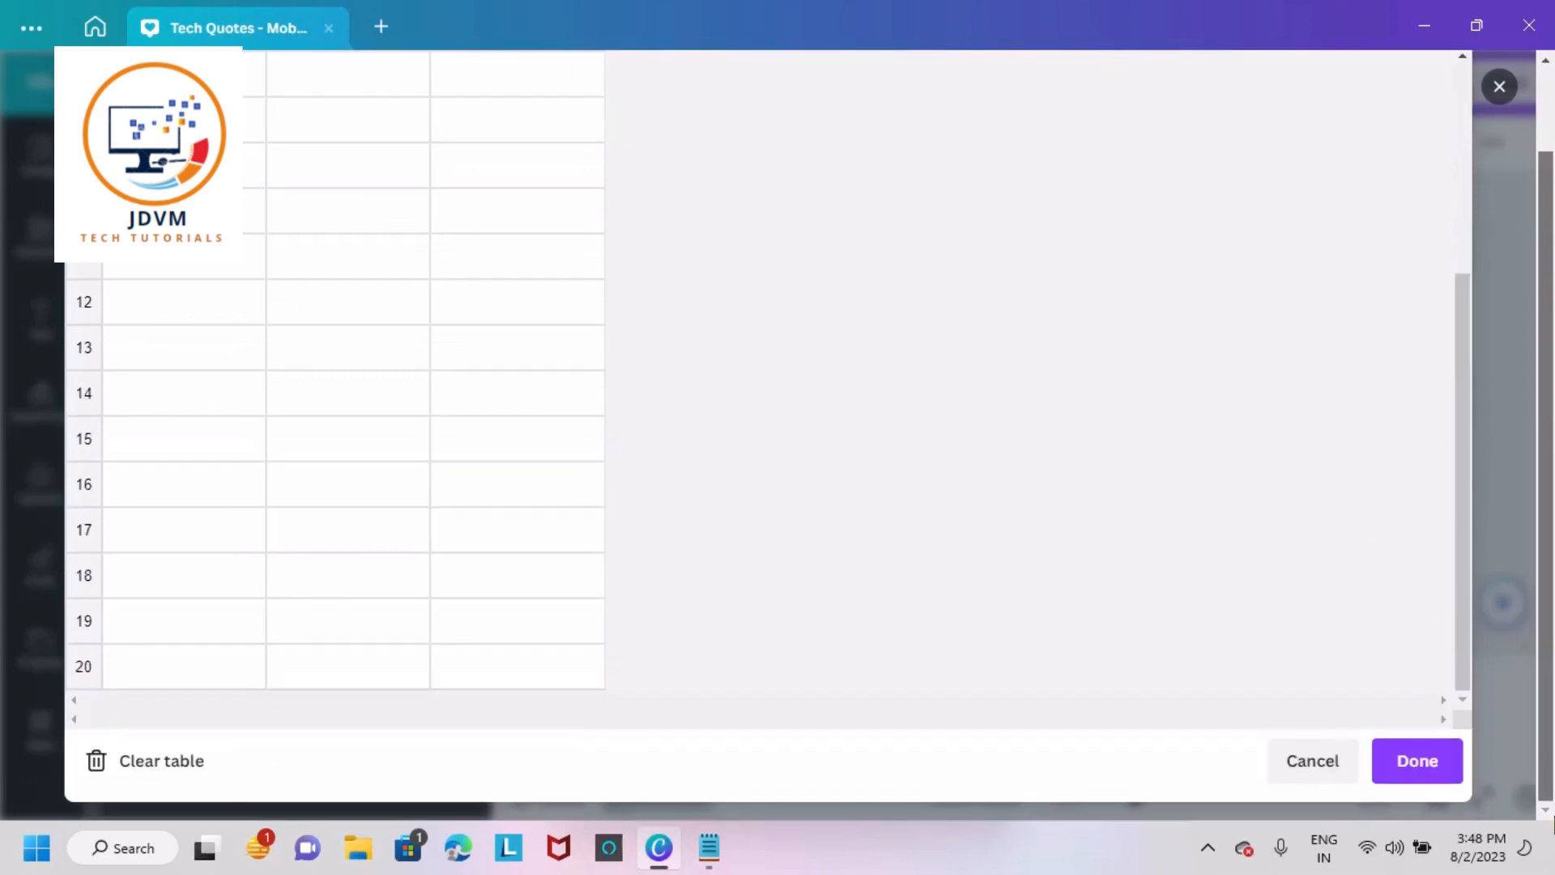
left_click(1416, 778)
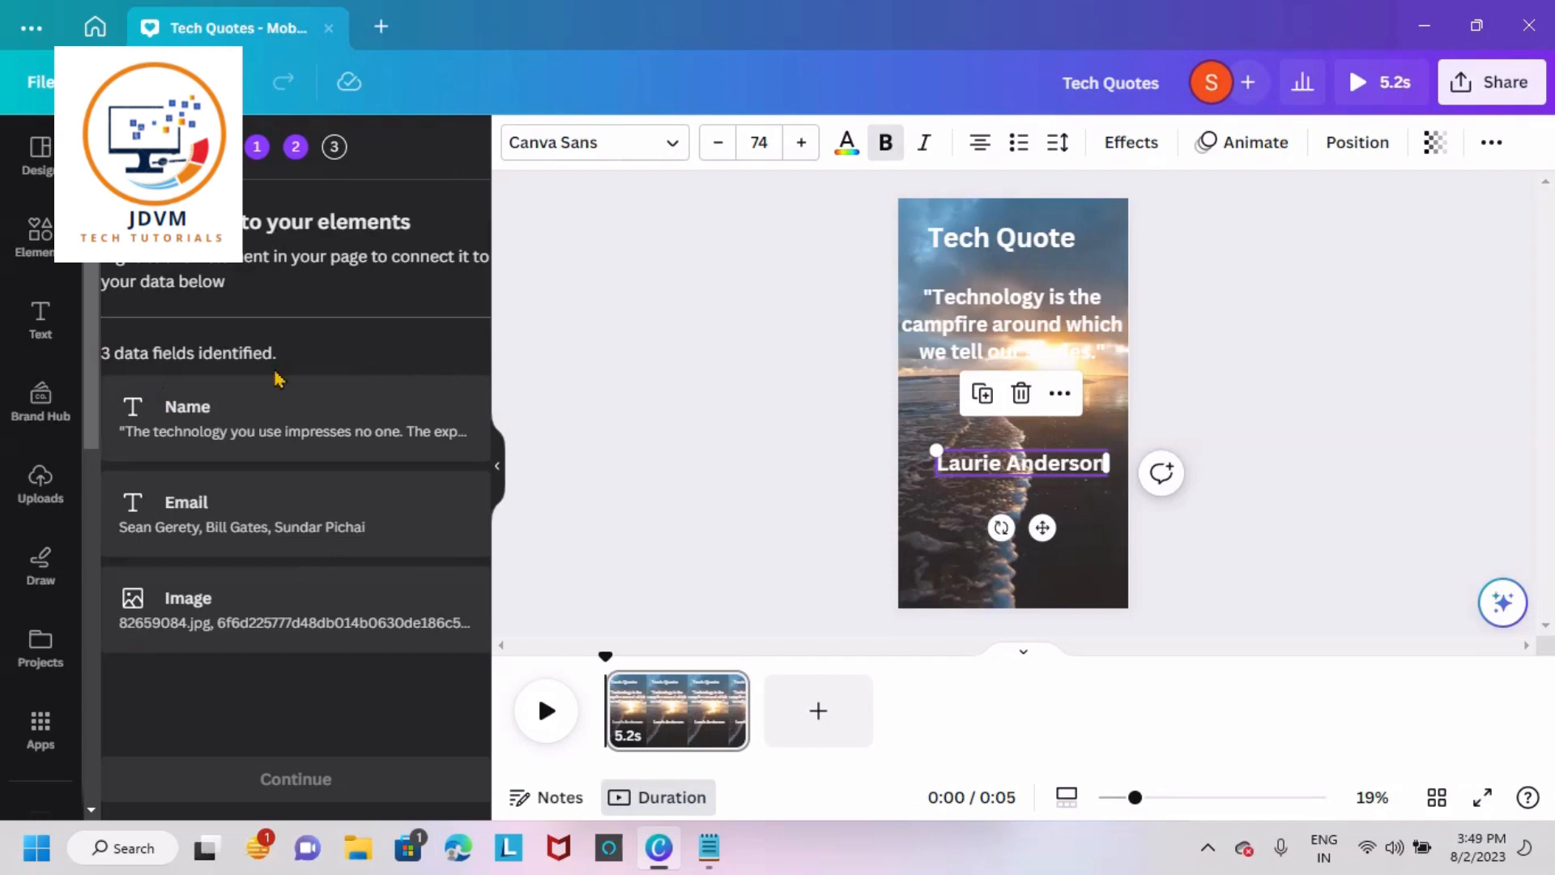
Move the author name text farther down the page, leaving space beneath the quote for an image.
left_click(1049, 463)
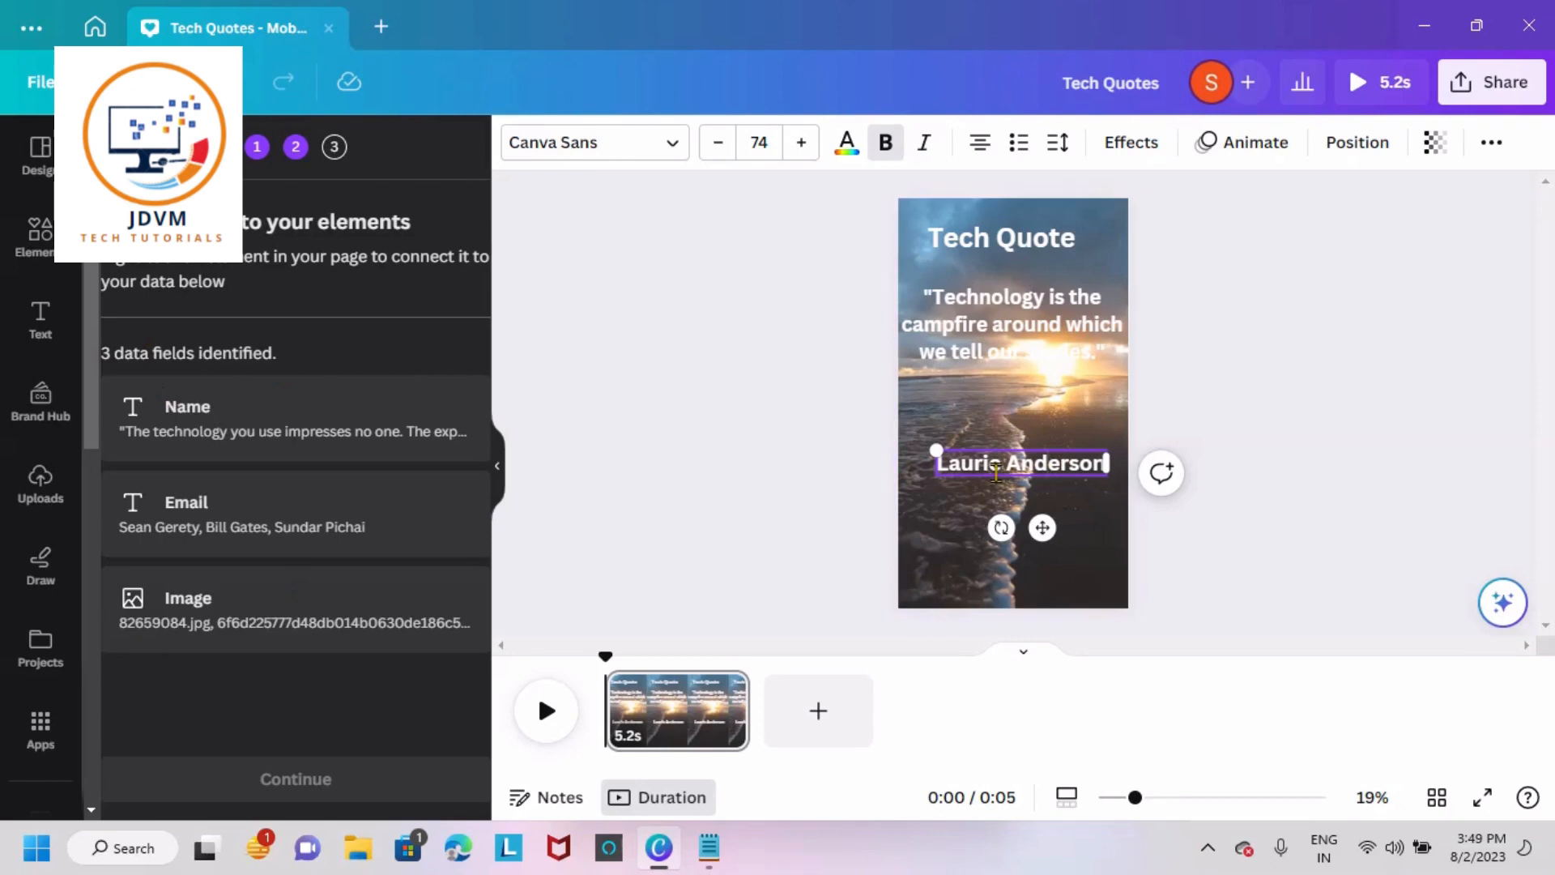
left_click_drag(1040, 525, 1042, 552)
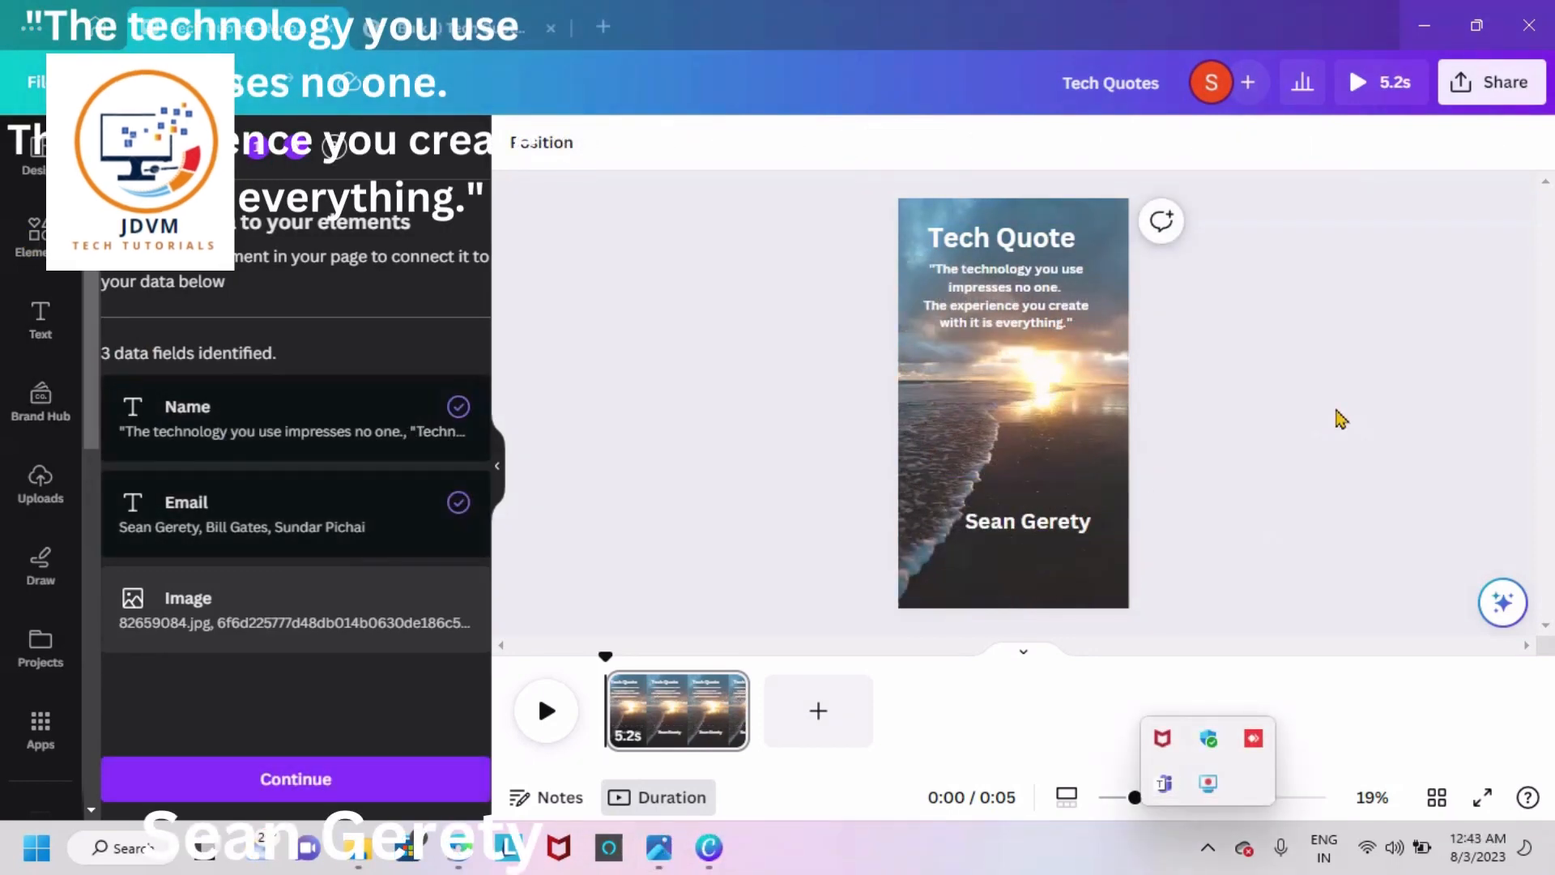
left_click(1340, 419)
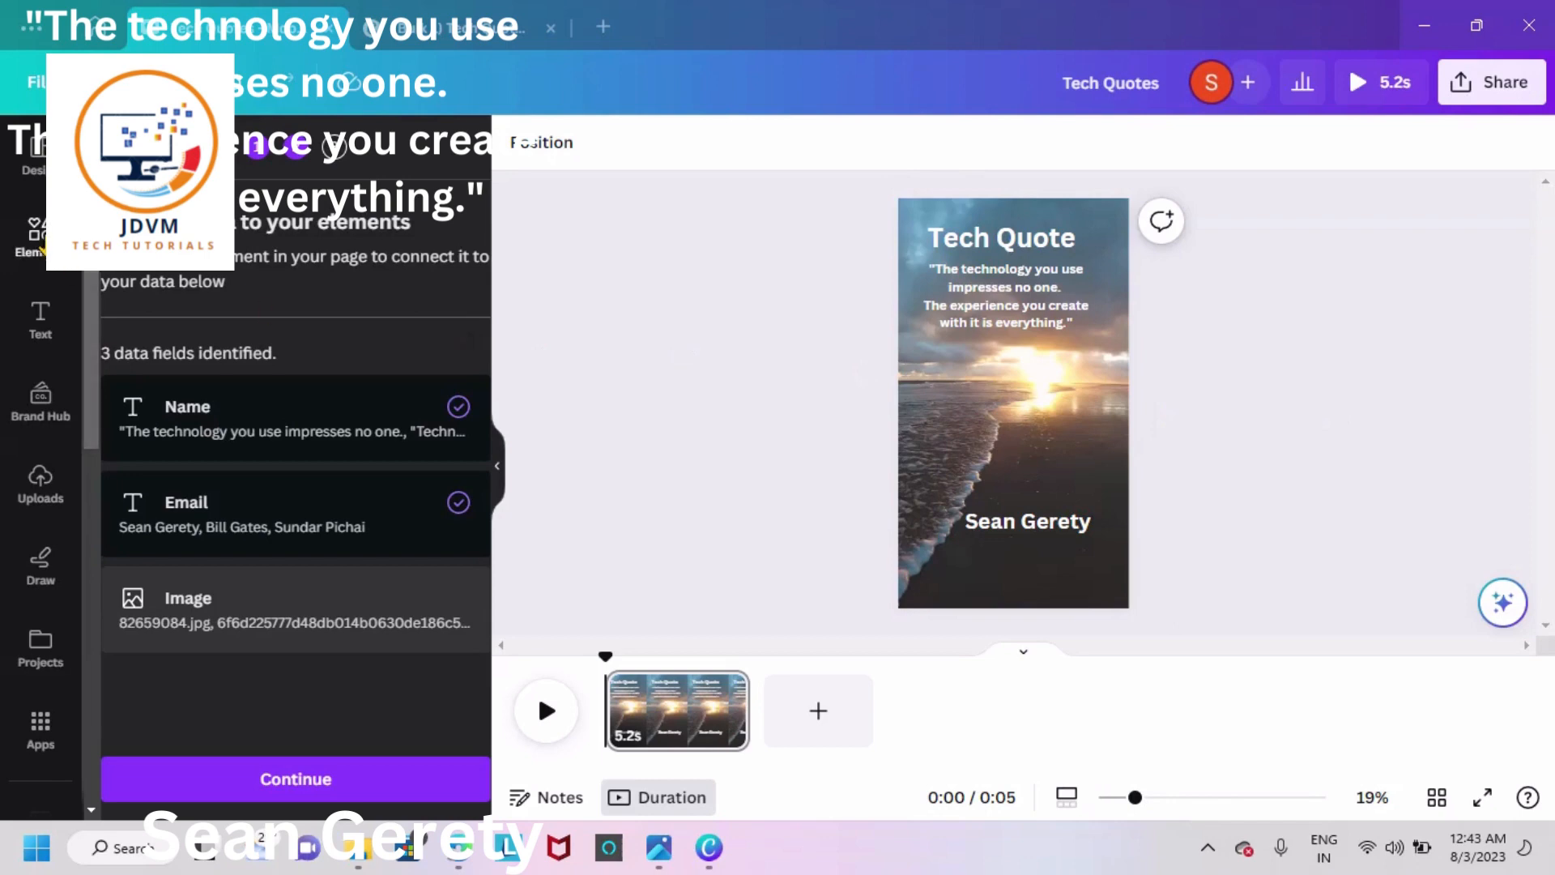
Add the roughly square frame with torn edges between the quote and the author name, and enlarge it slightly.
left_click(38, 235)
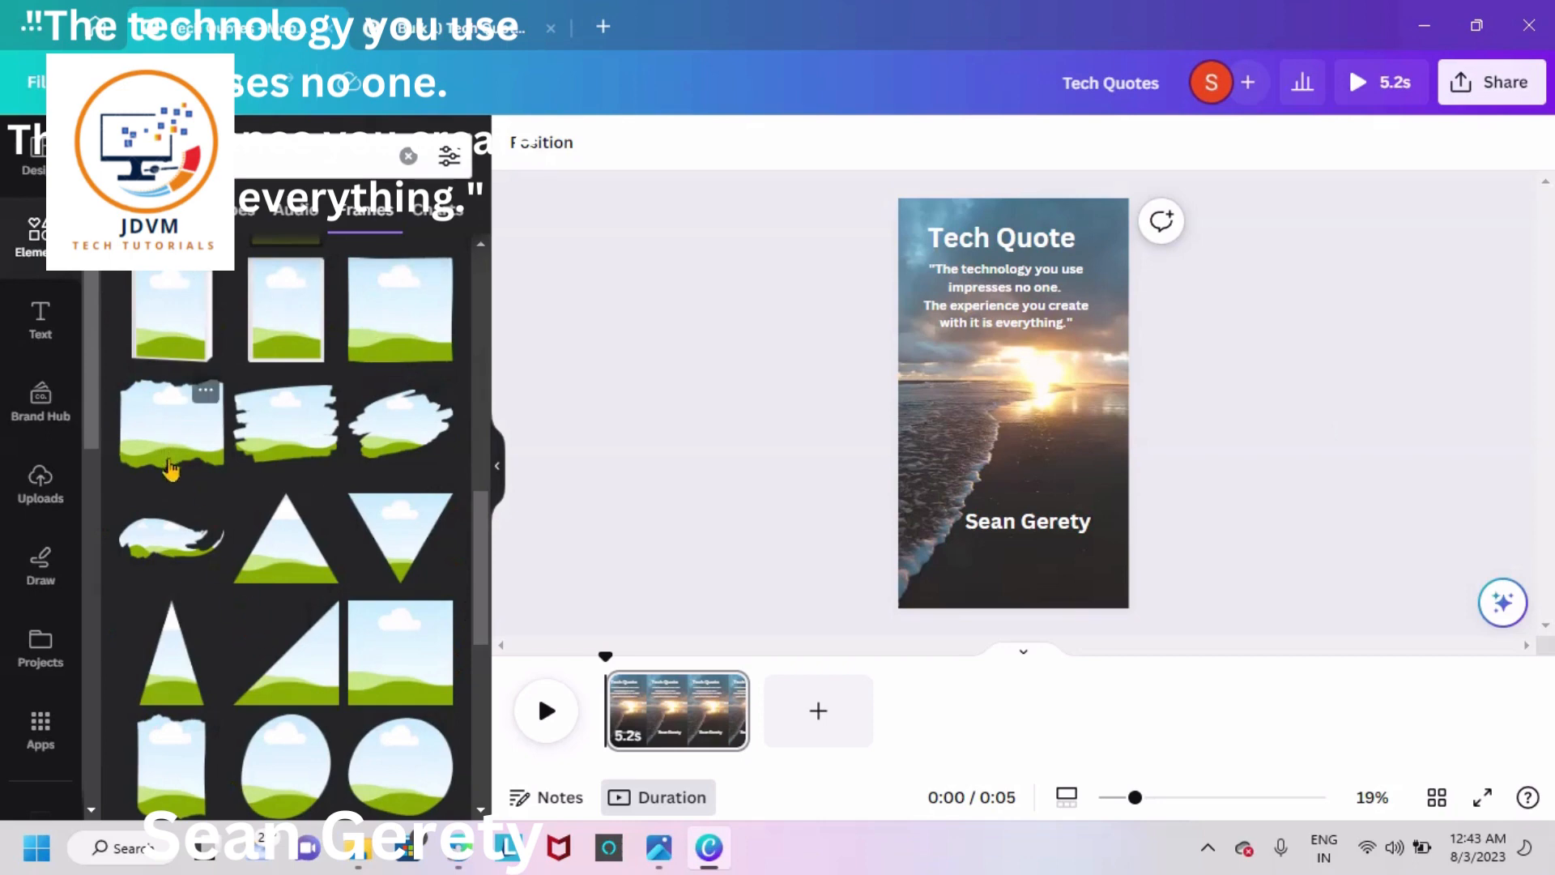
left_click(178, 419)
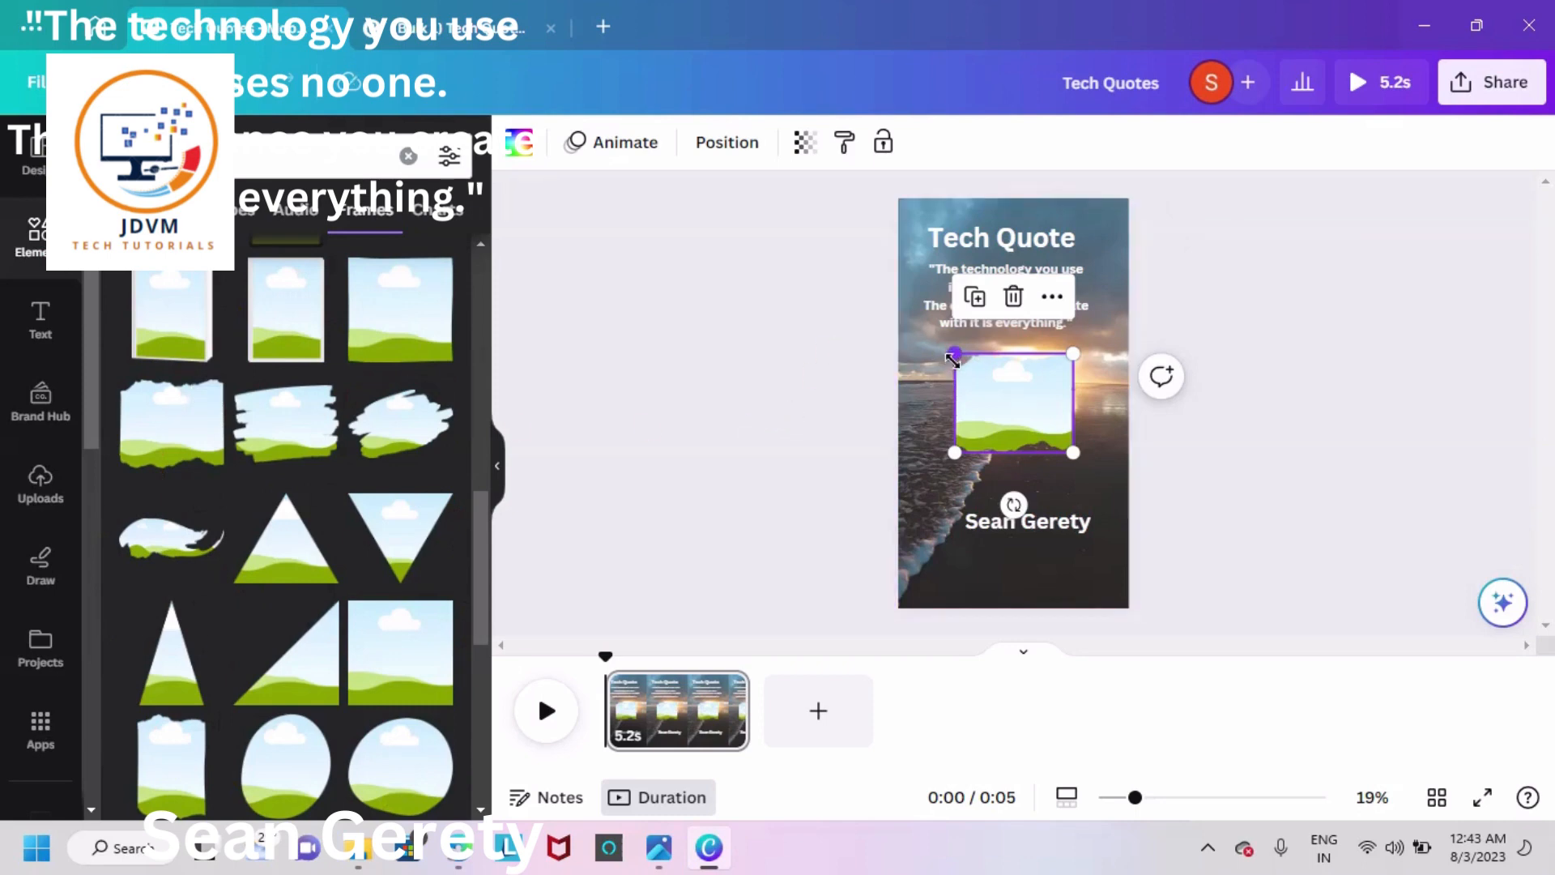
left_click_drag(955, 354, 996, 381)
left_click(1236, 306)
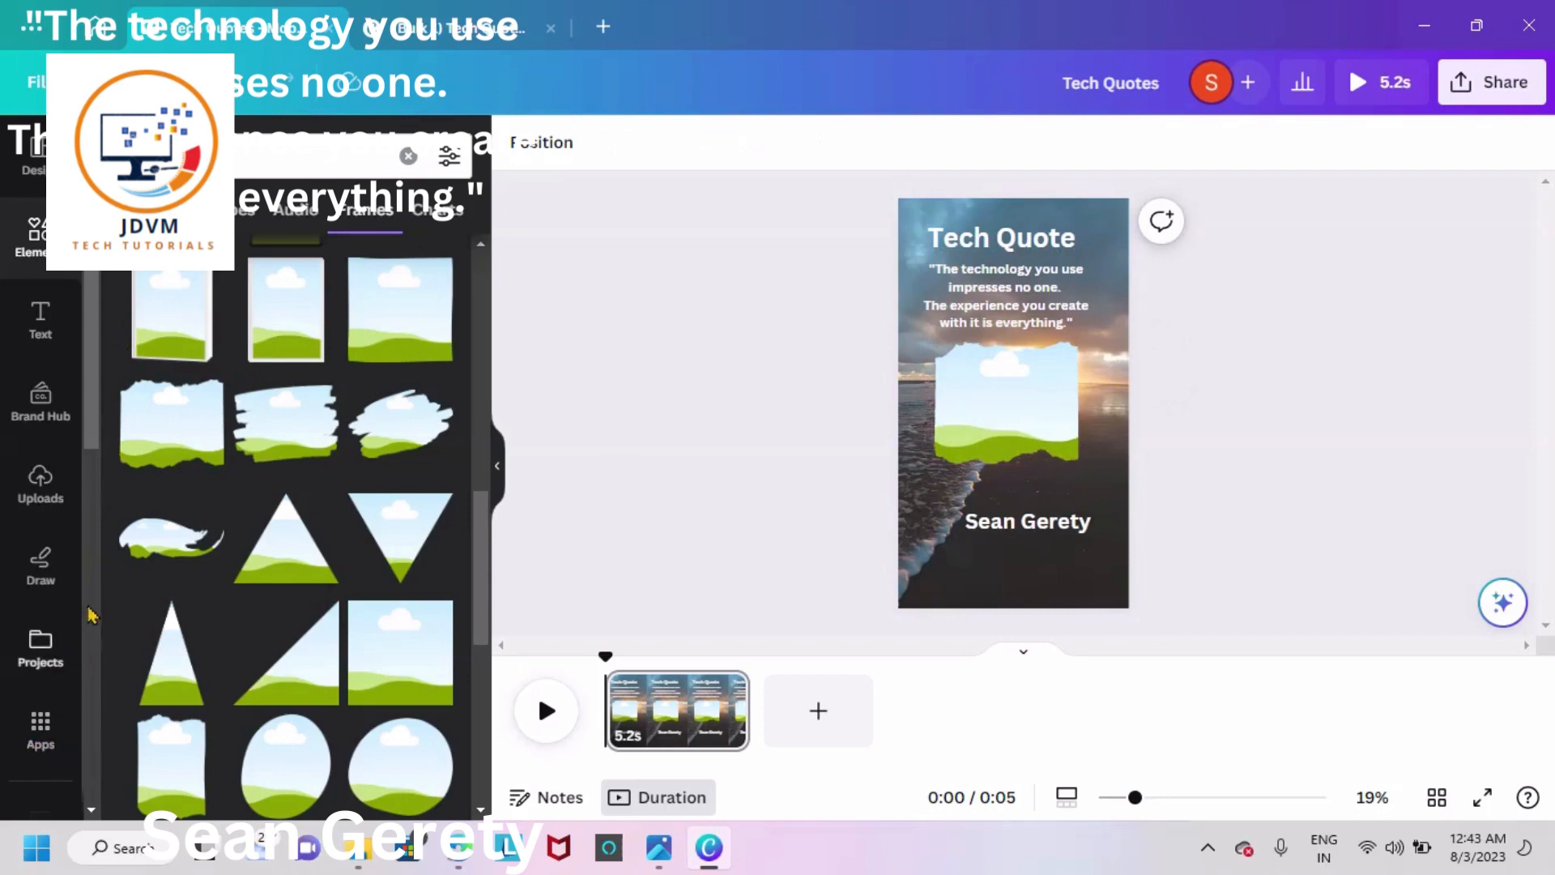
Return to the bulk-create data fields and connect the quote text on the page to the Name field.
scroll(93, 397, "down", 1)
left_click_drag(93, 396, 103, 447)
left_click(45, 512)
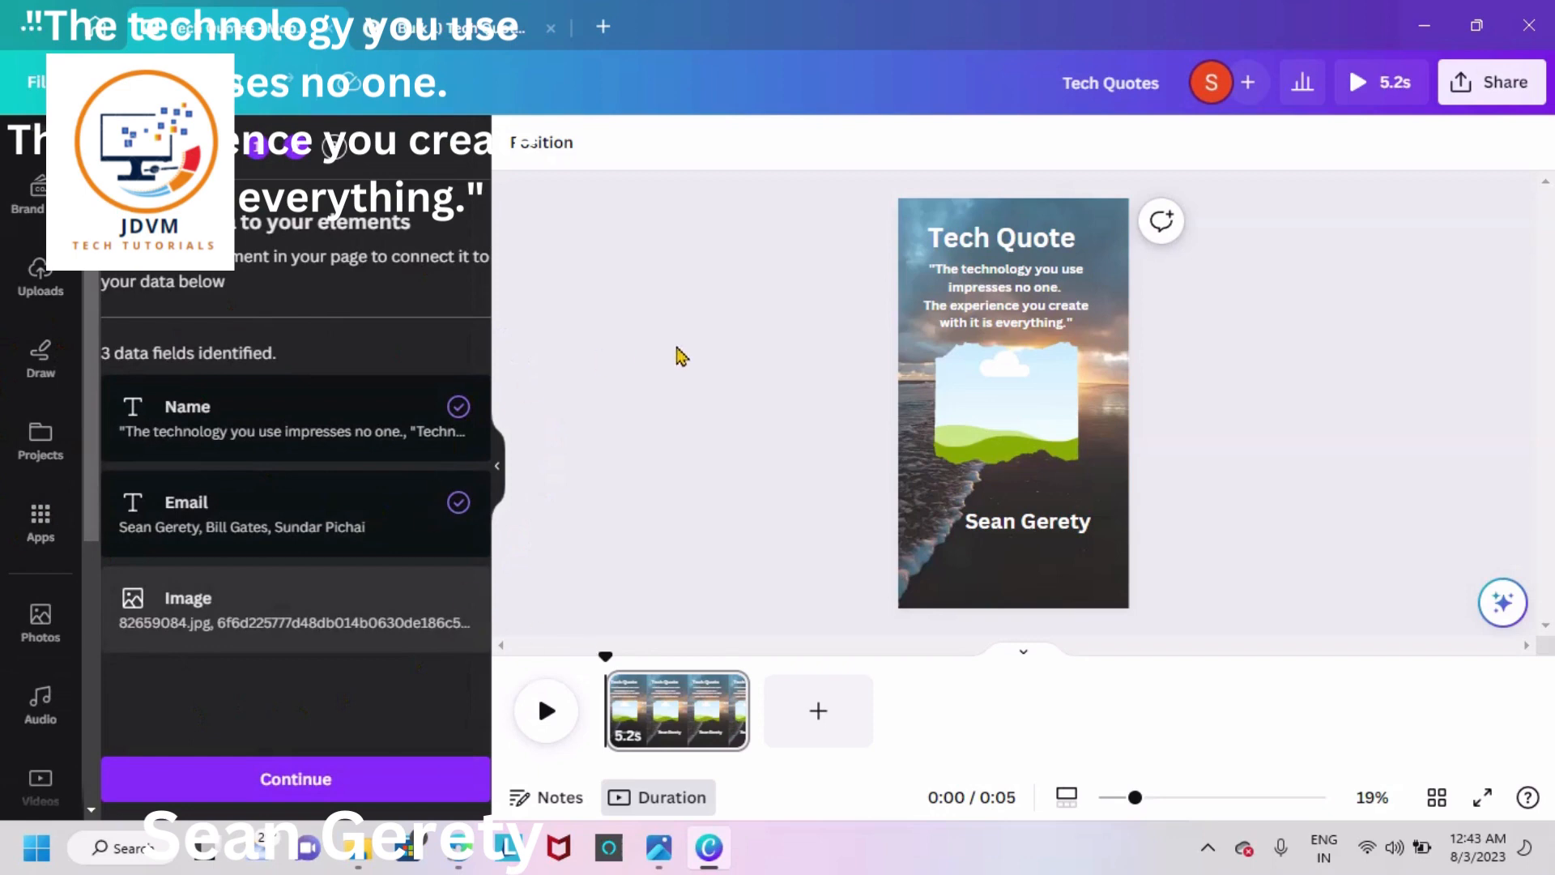
left_click(1028, 298)
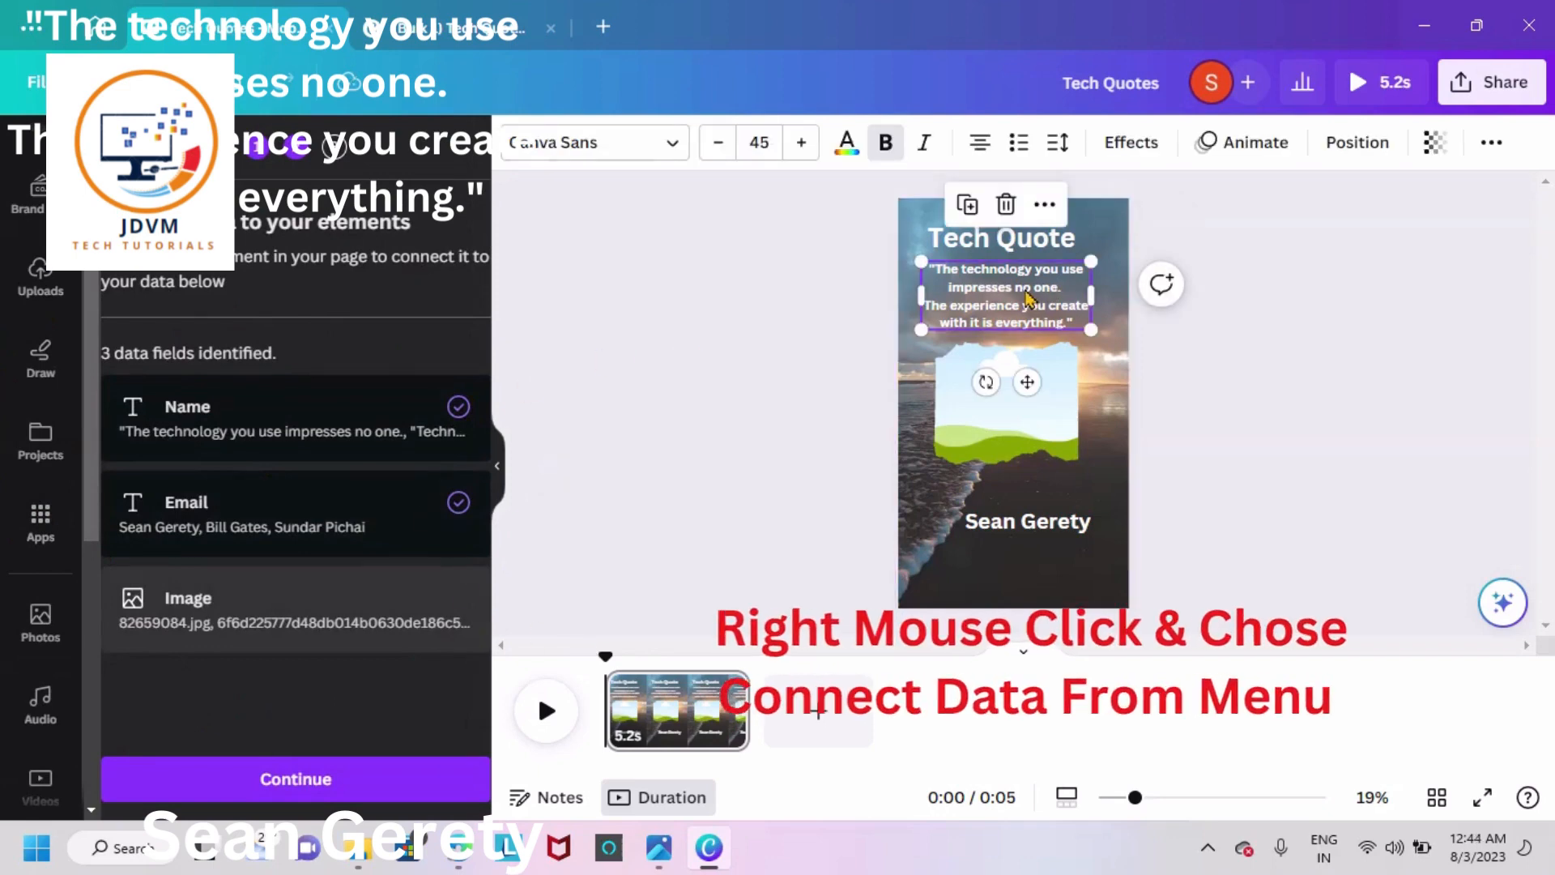
right_click(1027, 298)
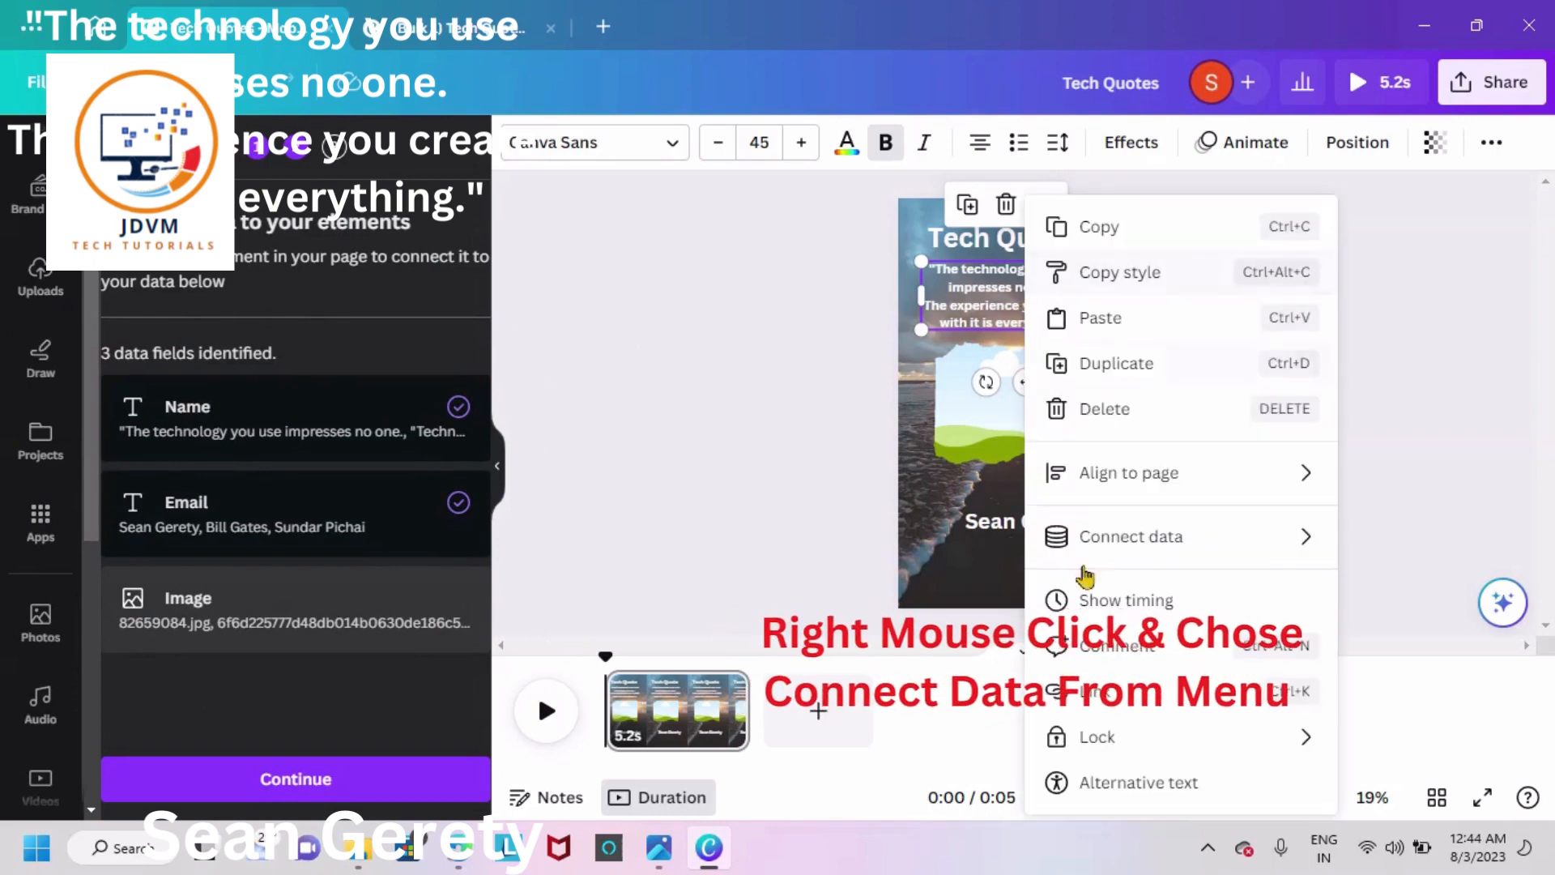
mouse_move(1160, 544)
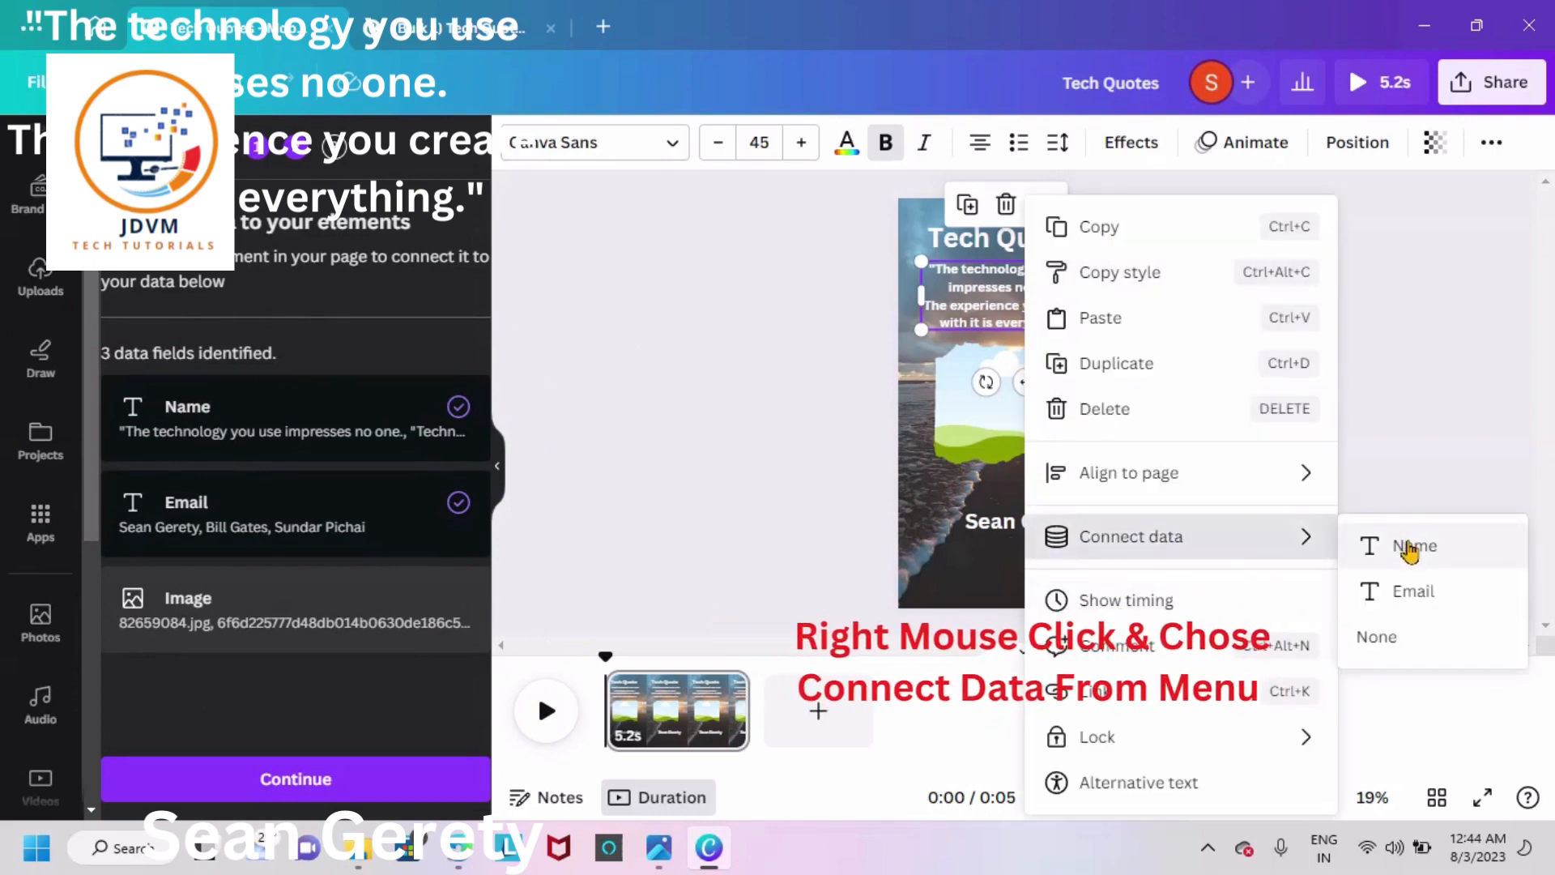
left_click(1410, 548)
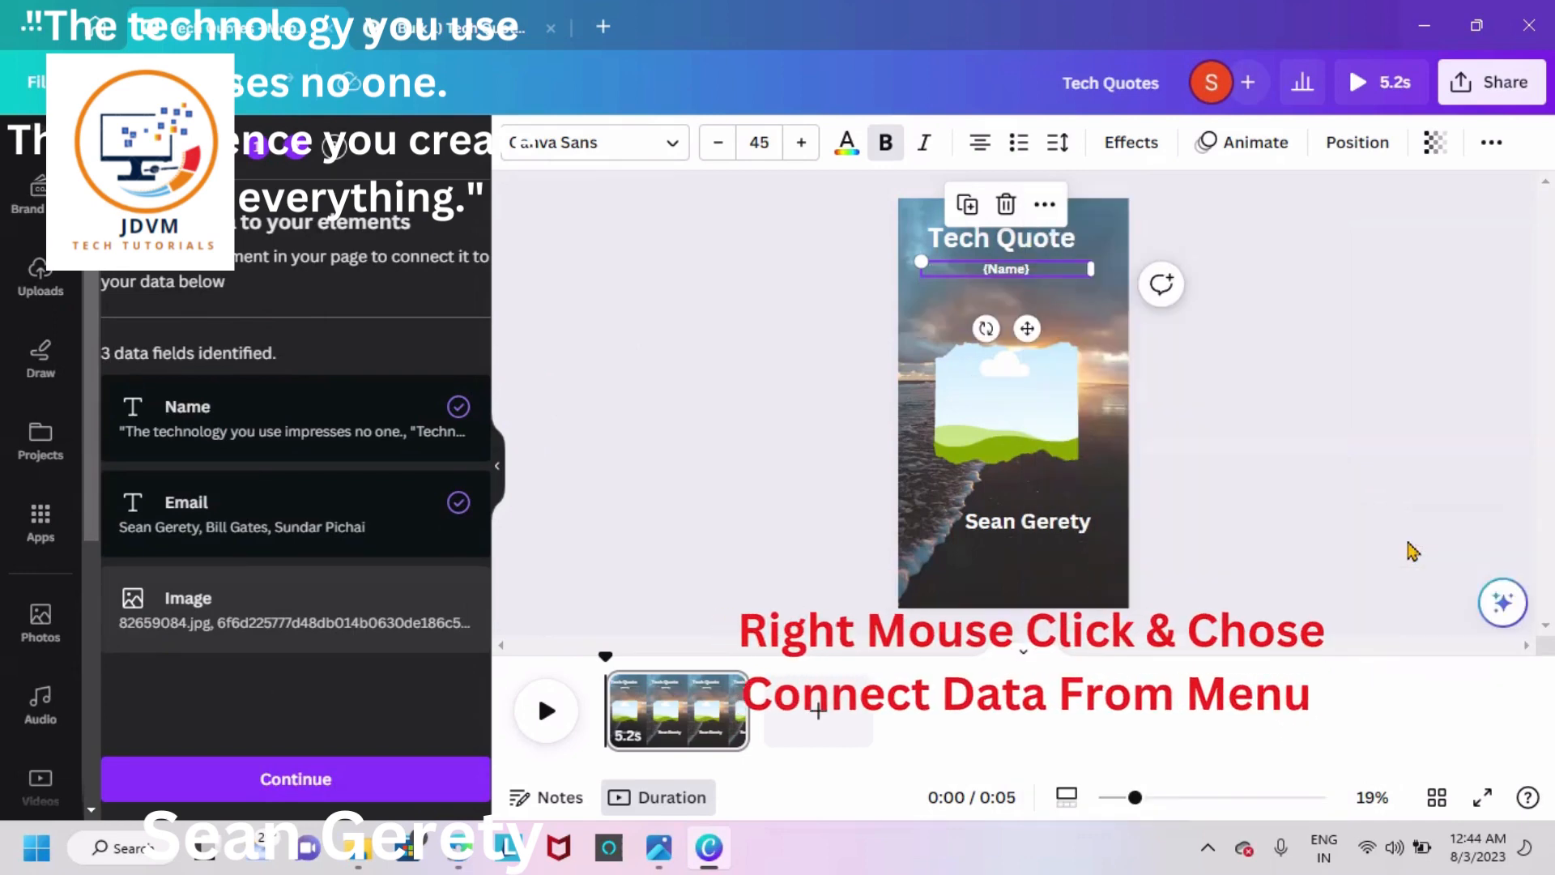
Connect the torn-edge frame on the page to the Image data field.
left_click(983, 410)
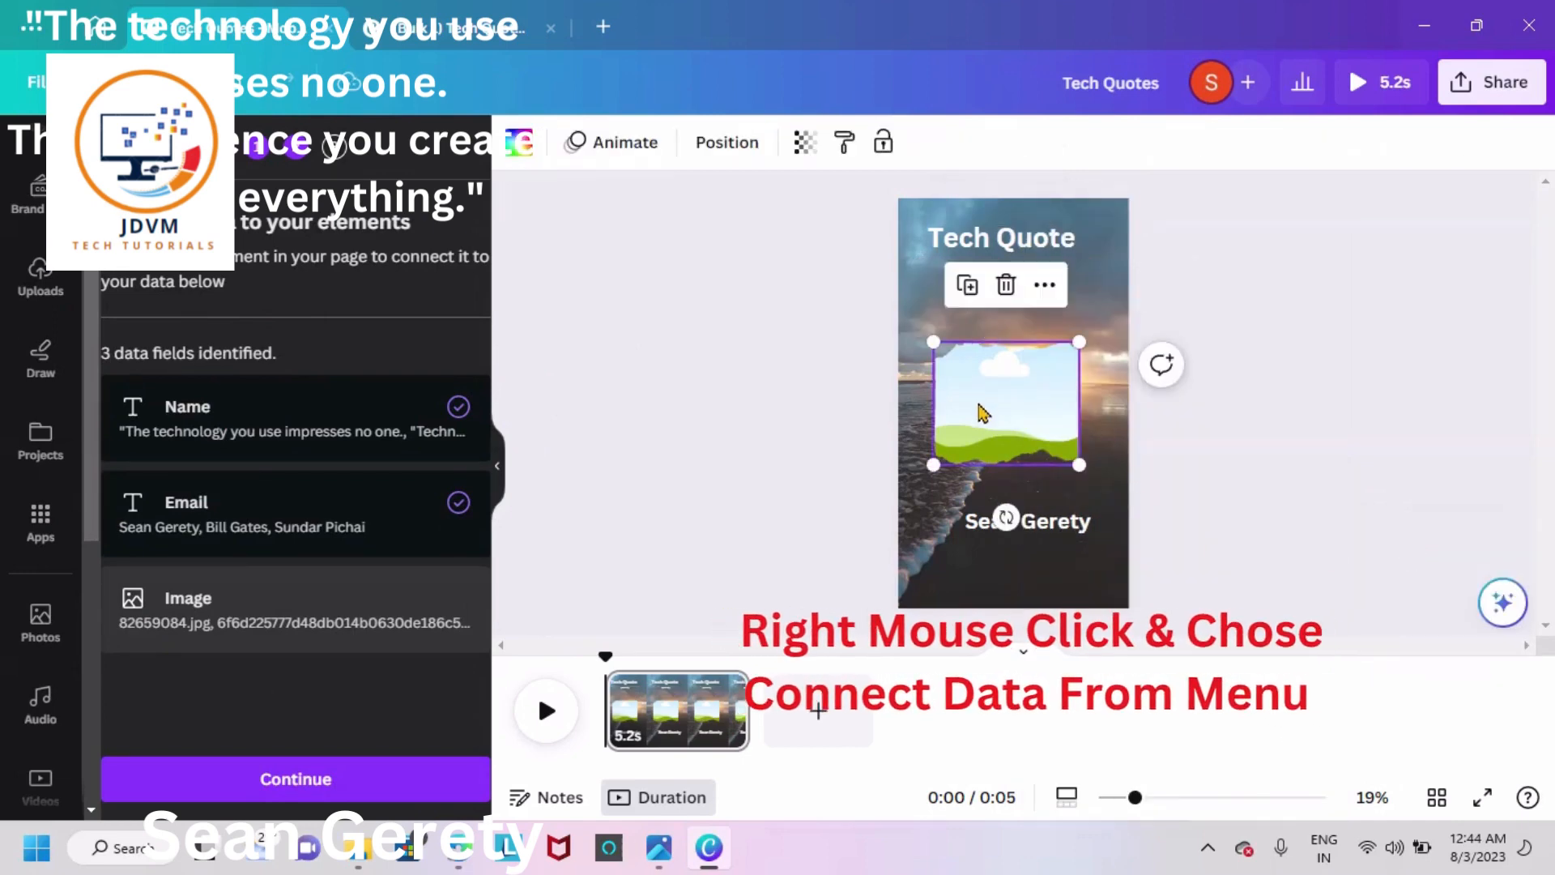
right_click(978, 405)
mouse_move(1088, 533)
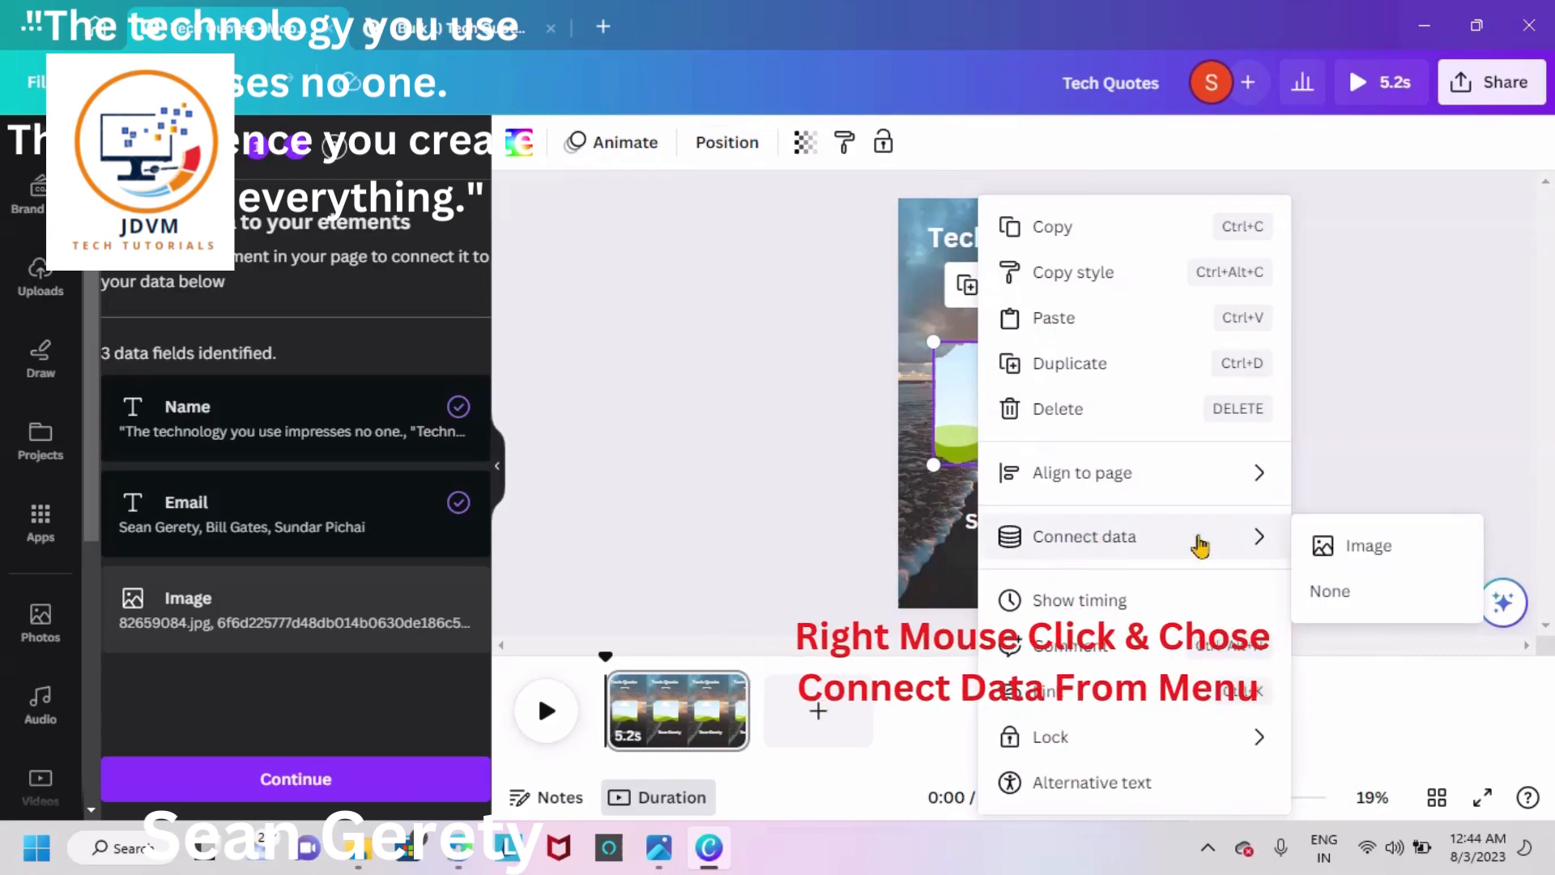
left_click(1357, 545)
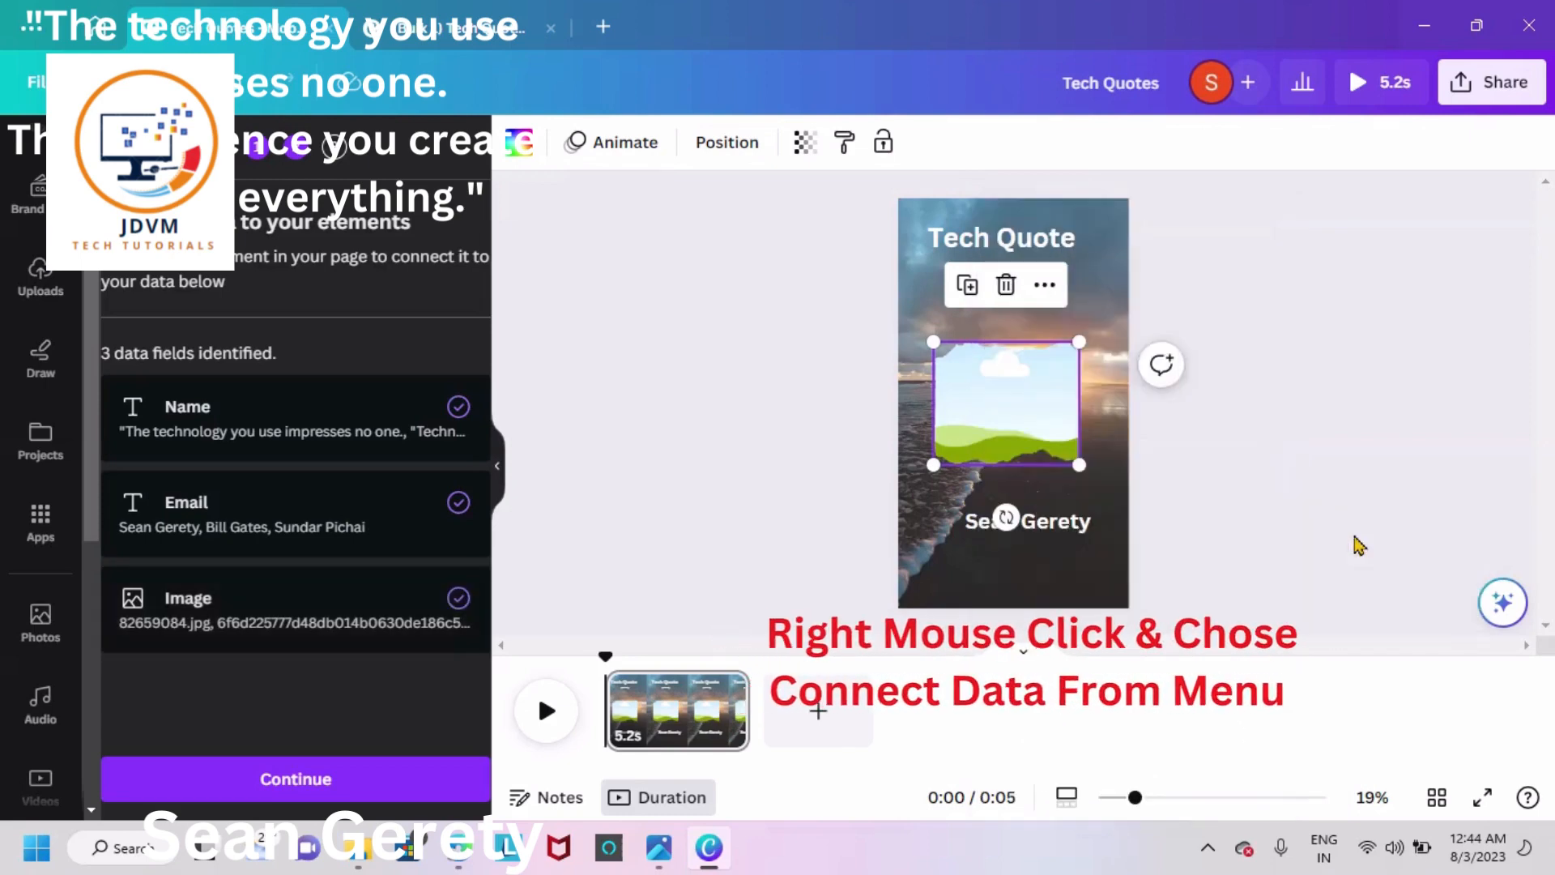
Connect the author name text to the Email data field and continue to the list of pages to generate.
left_click(1057, 523)
right_click(1060, 523)
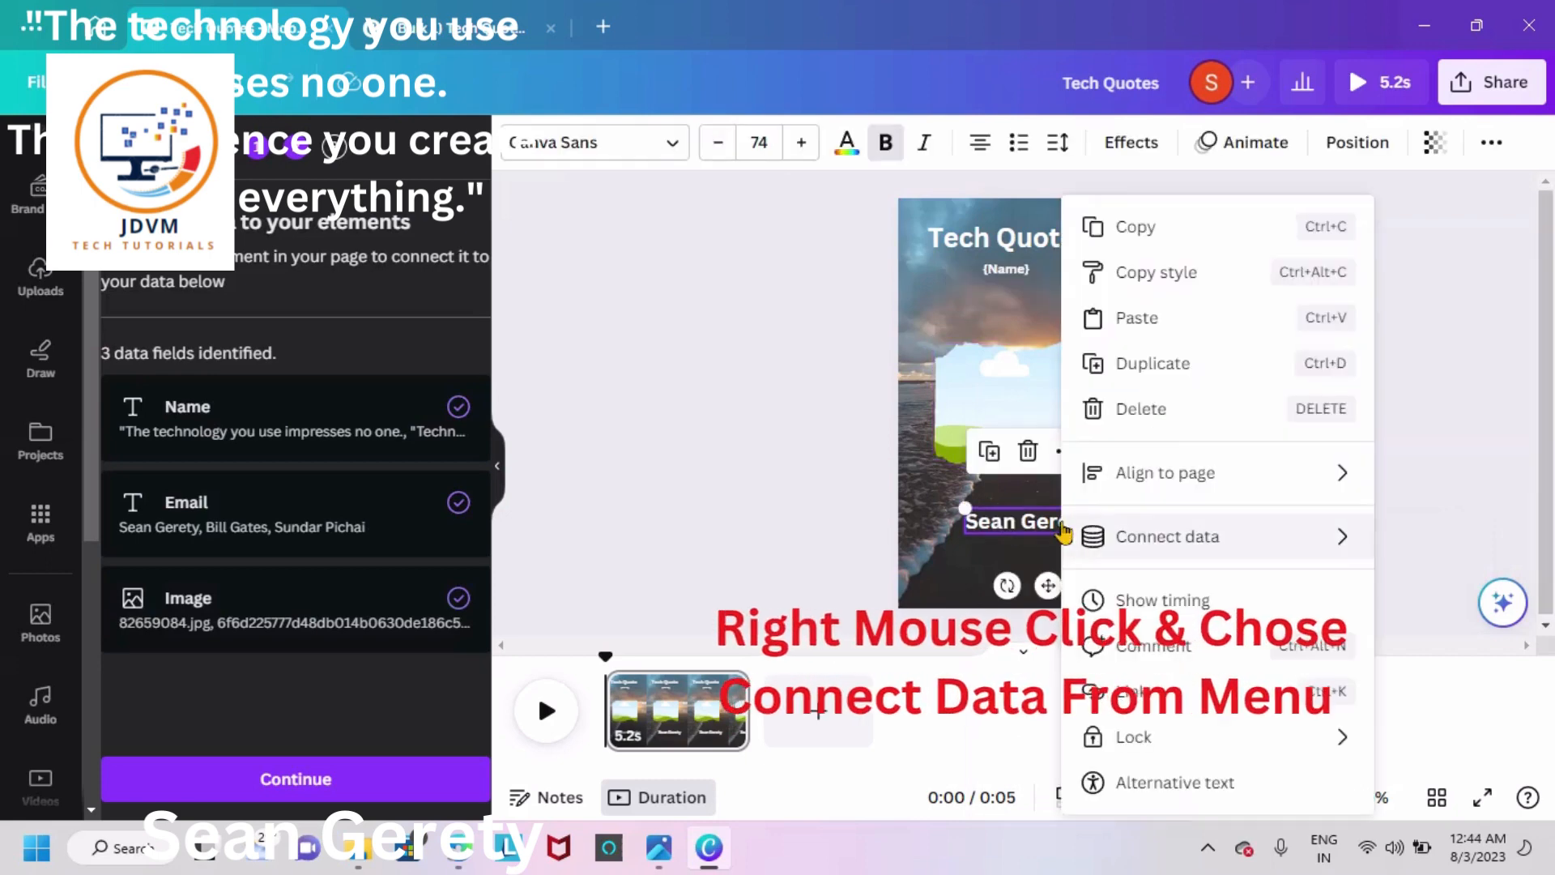
mouse_move(1132, 518)
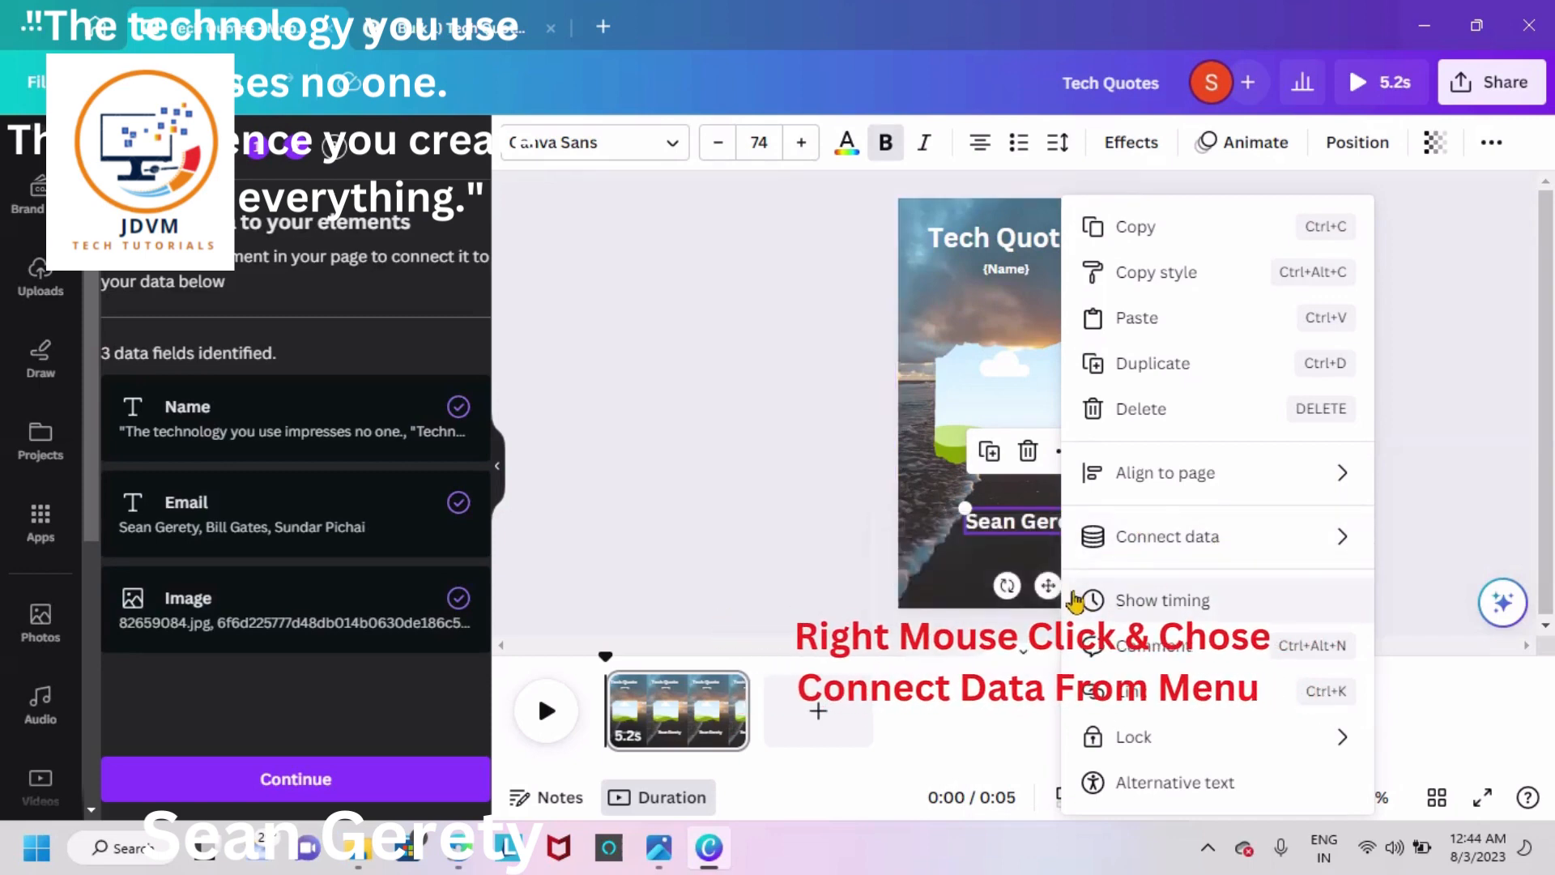
mouse_move(1207, 547)
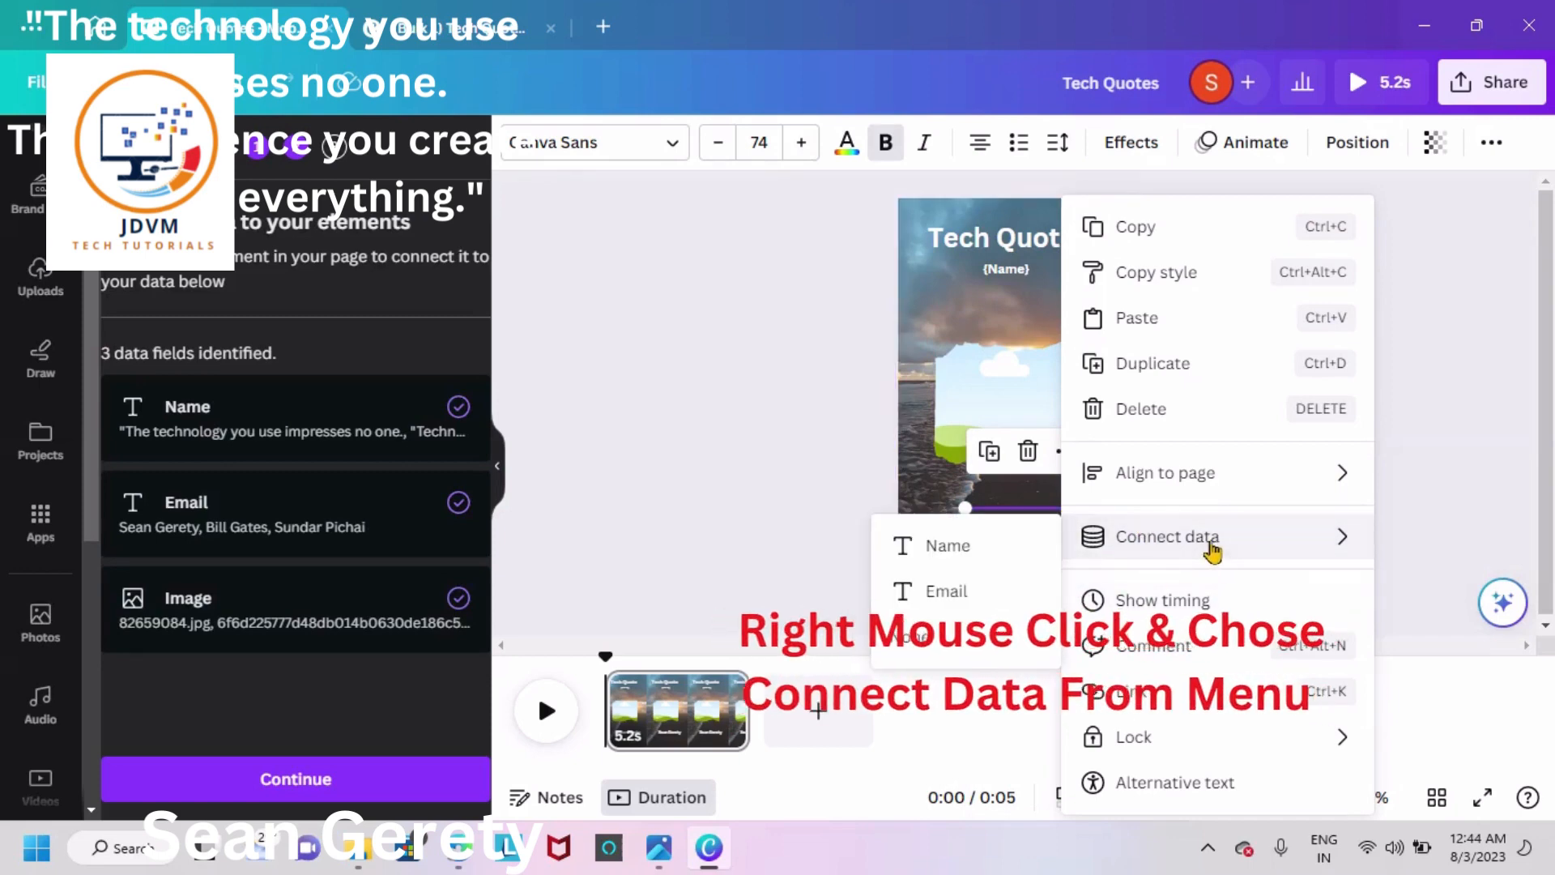
left_click(956, 601)
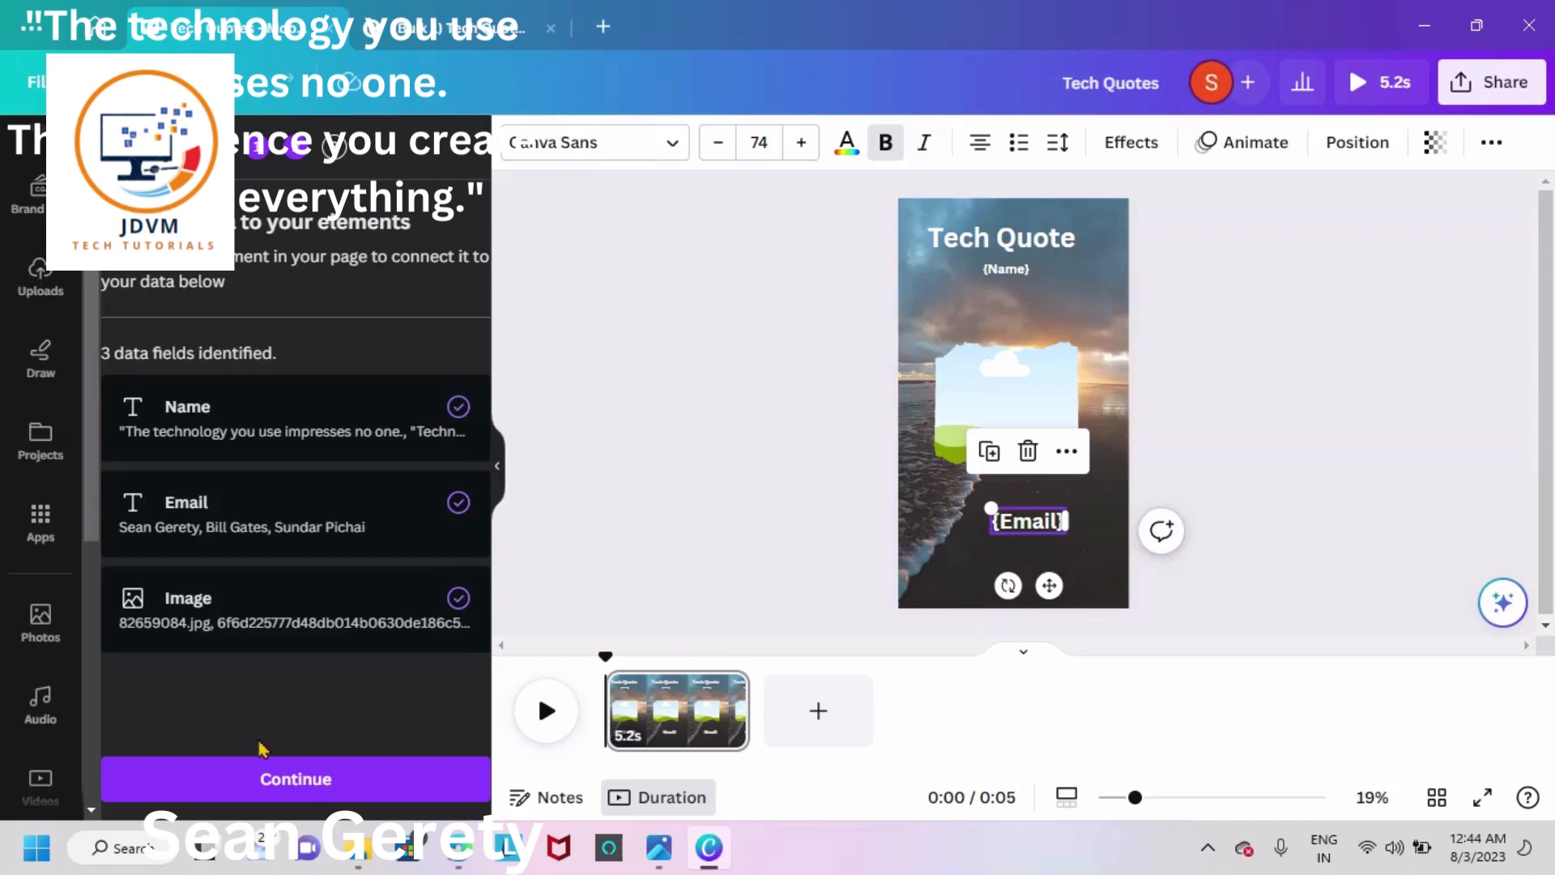
left_click(275, 780)
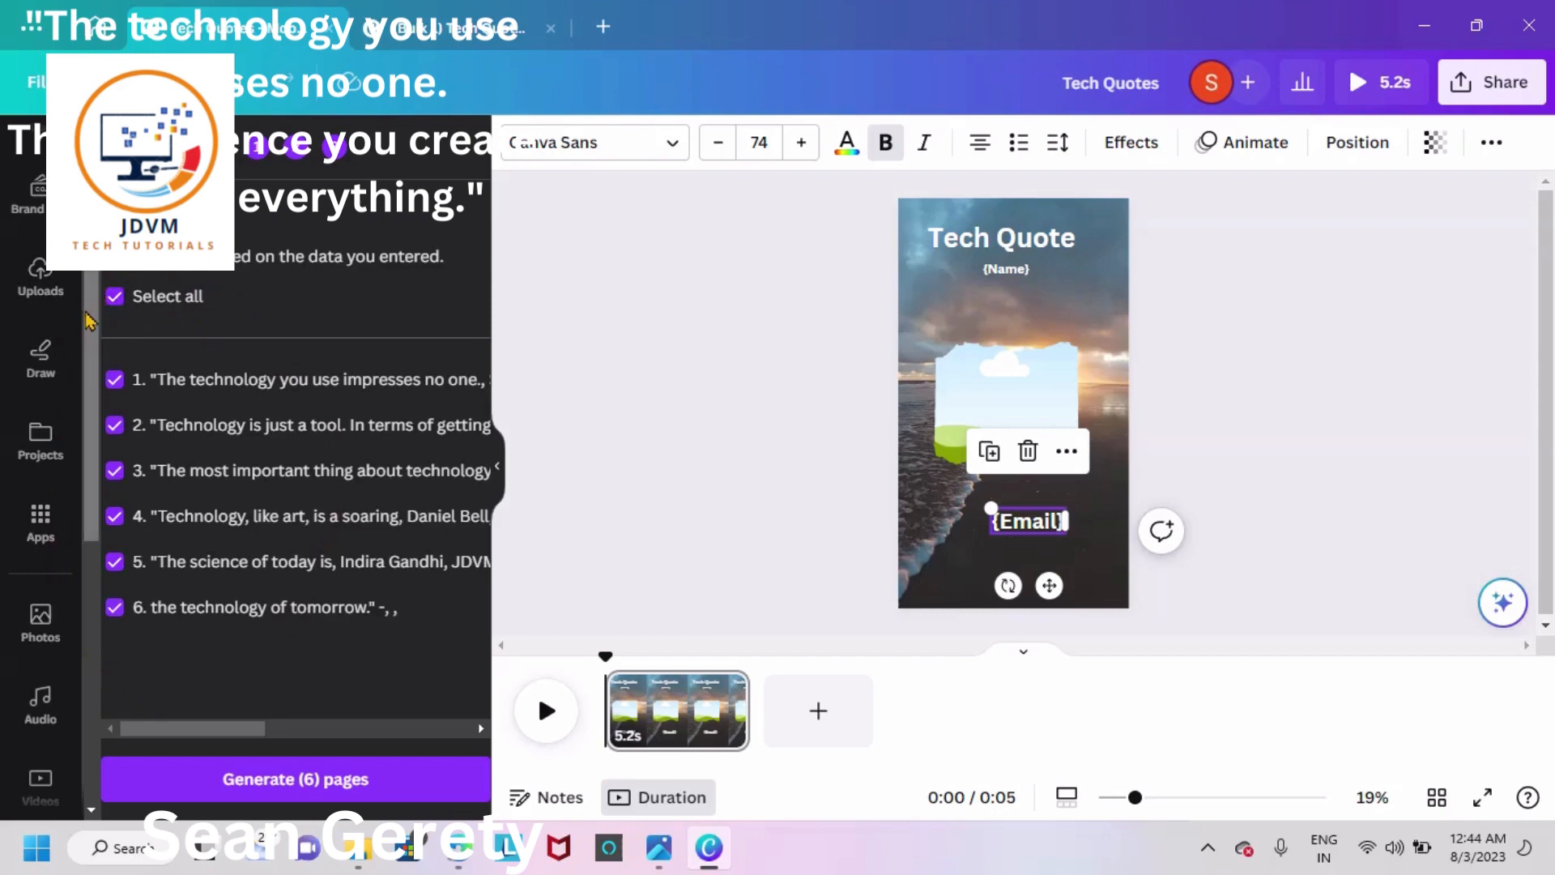
left_click(115, 607)
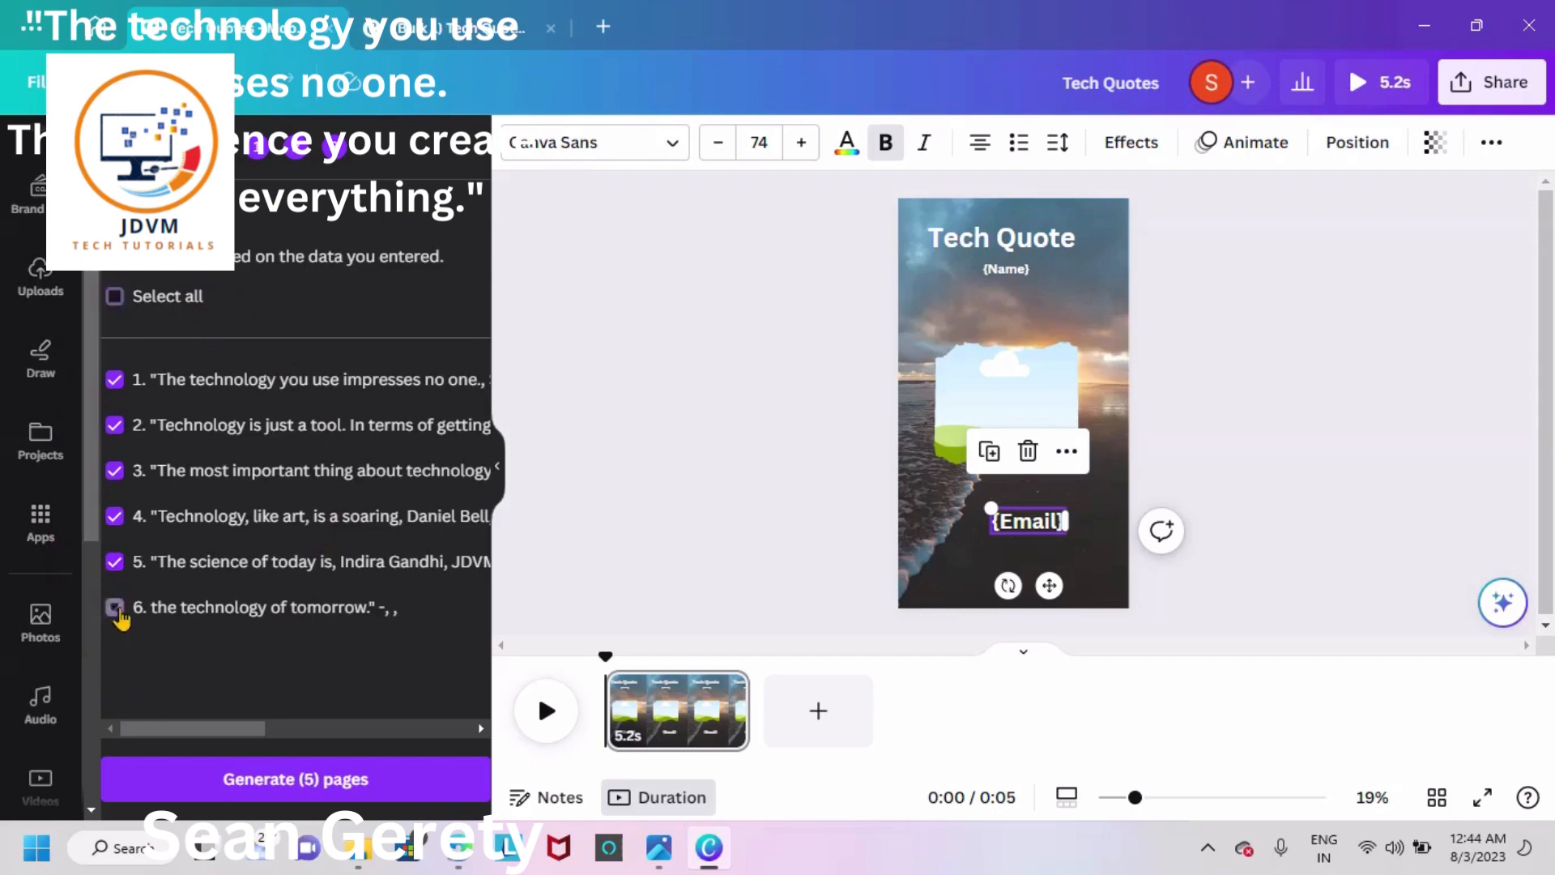
left_click(115, 566)
left_click(115, 521)
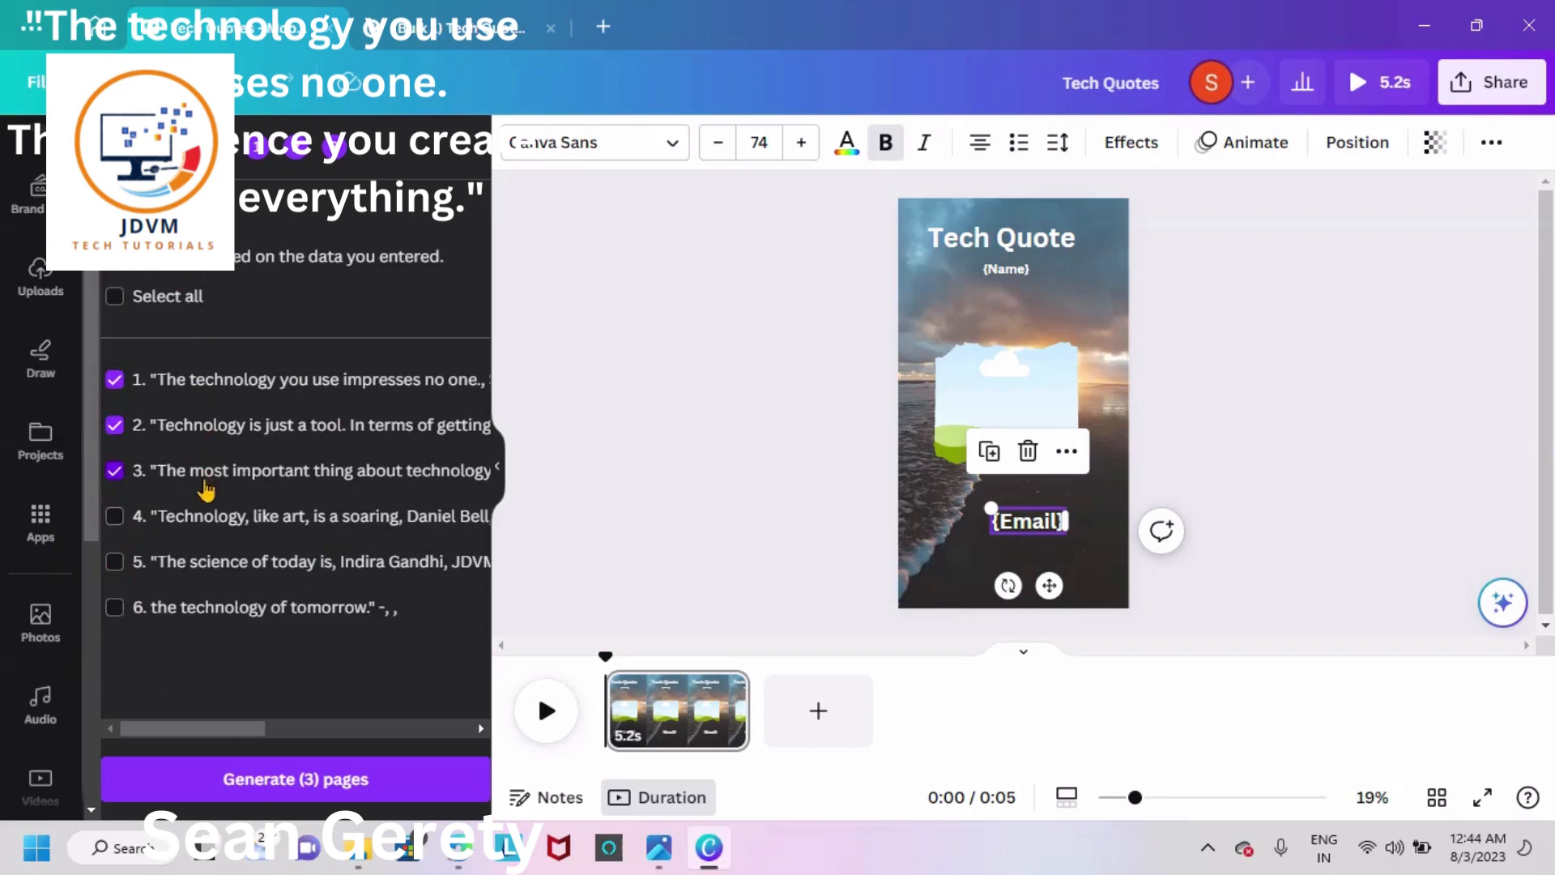
left_click(118, 300)
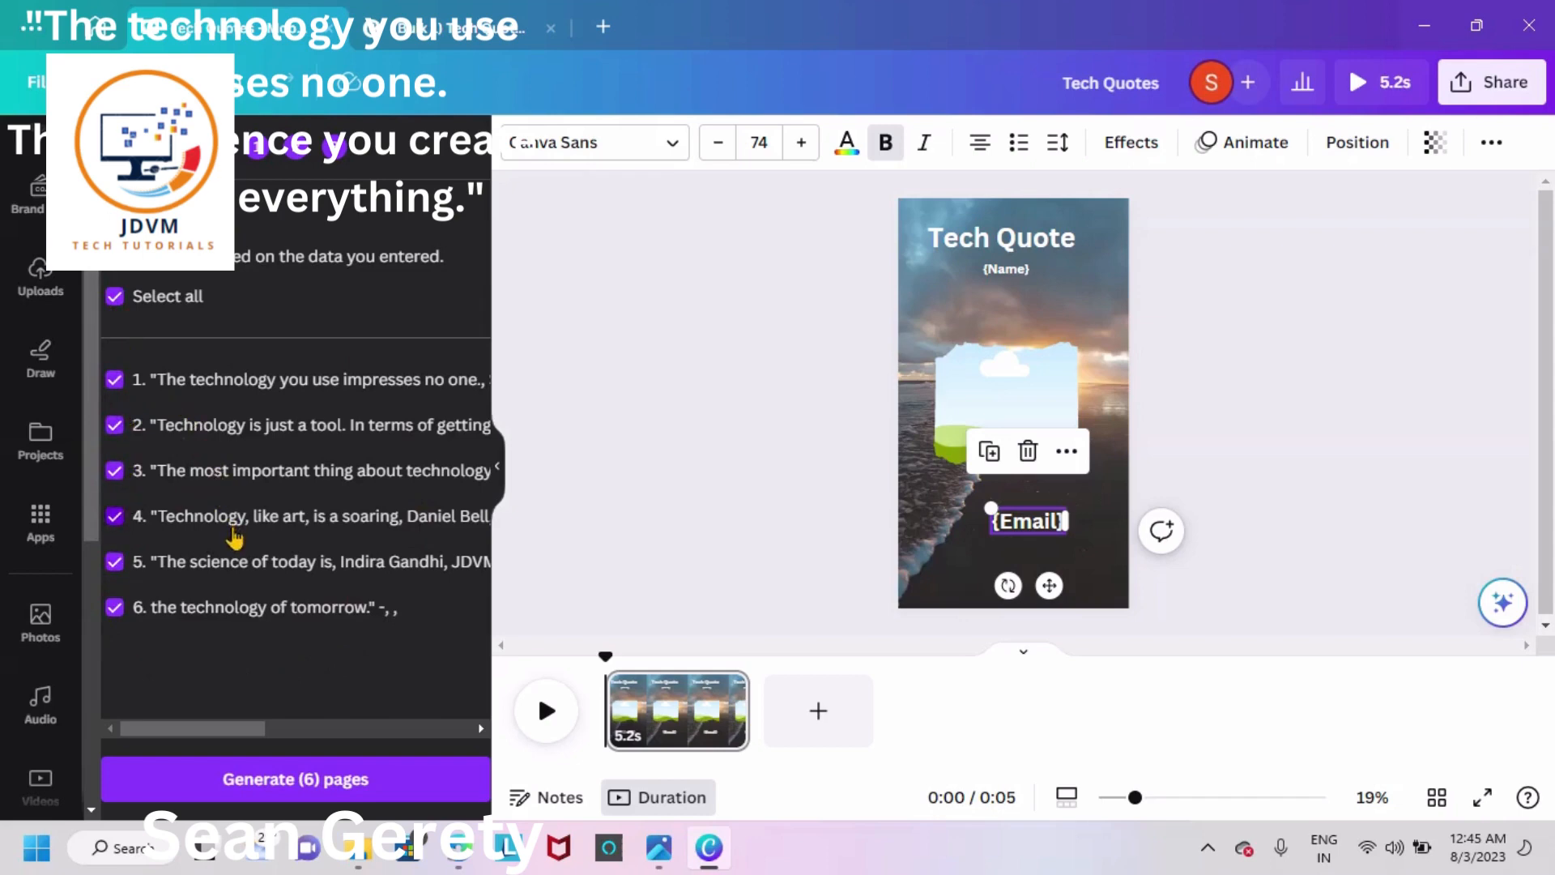
Generate the six pages from the data and delete the last page, which contains only "the technology of tomorrow.".
left_click(317, 779)
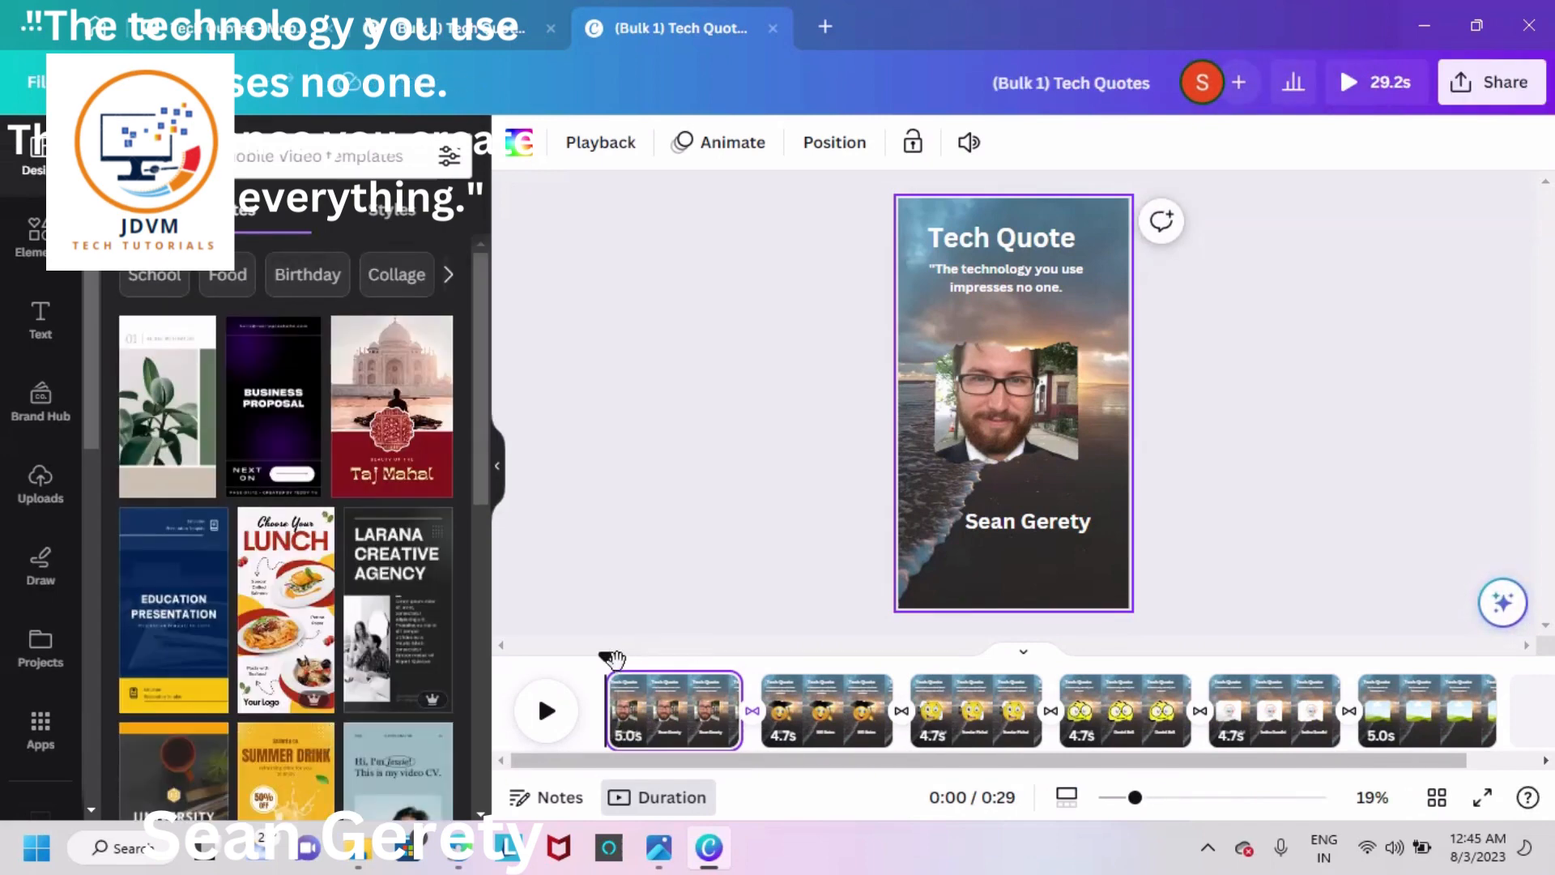
left_click_drag(613, 659, 1407, 630)
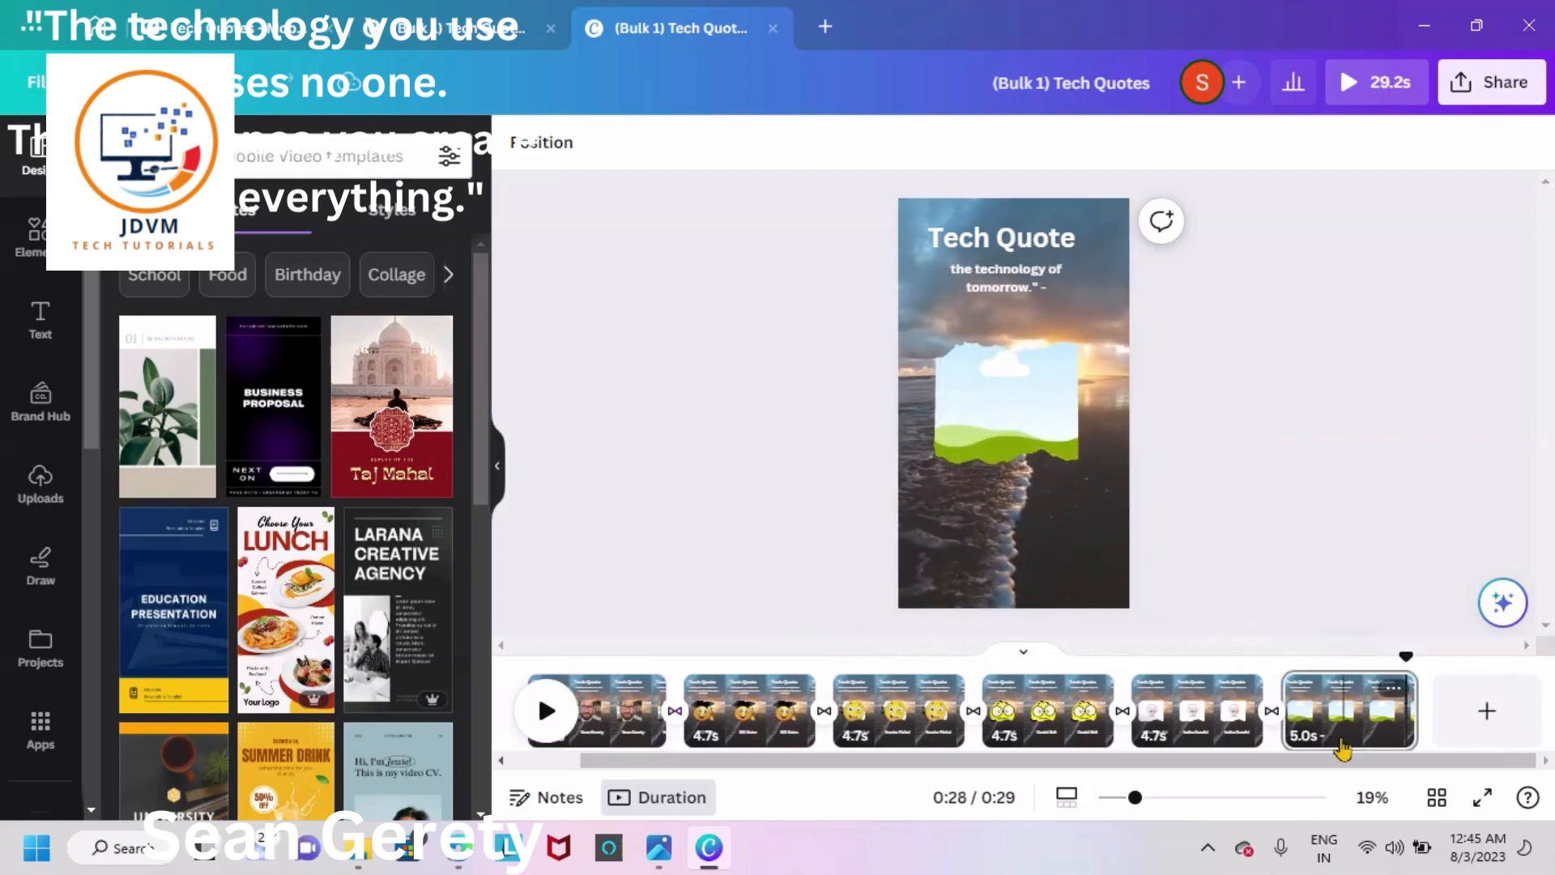
left_click(1342, 750)
key("Delete")
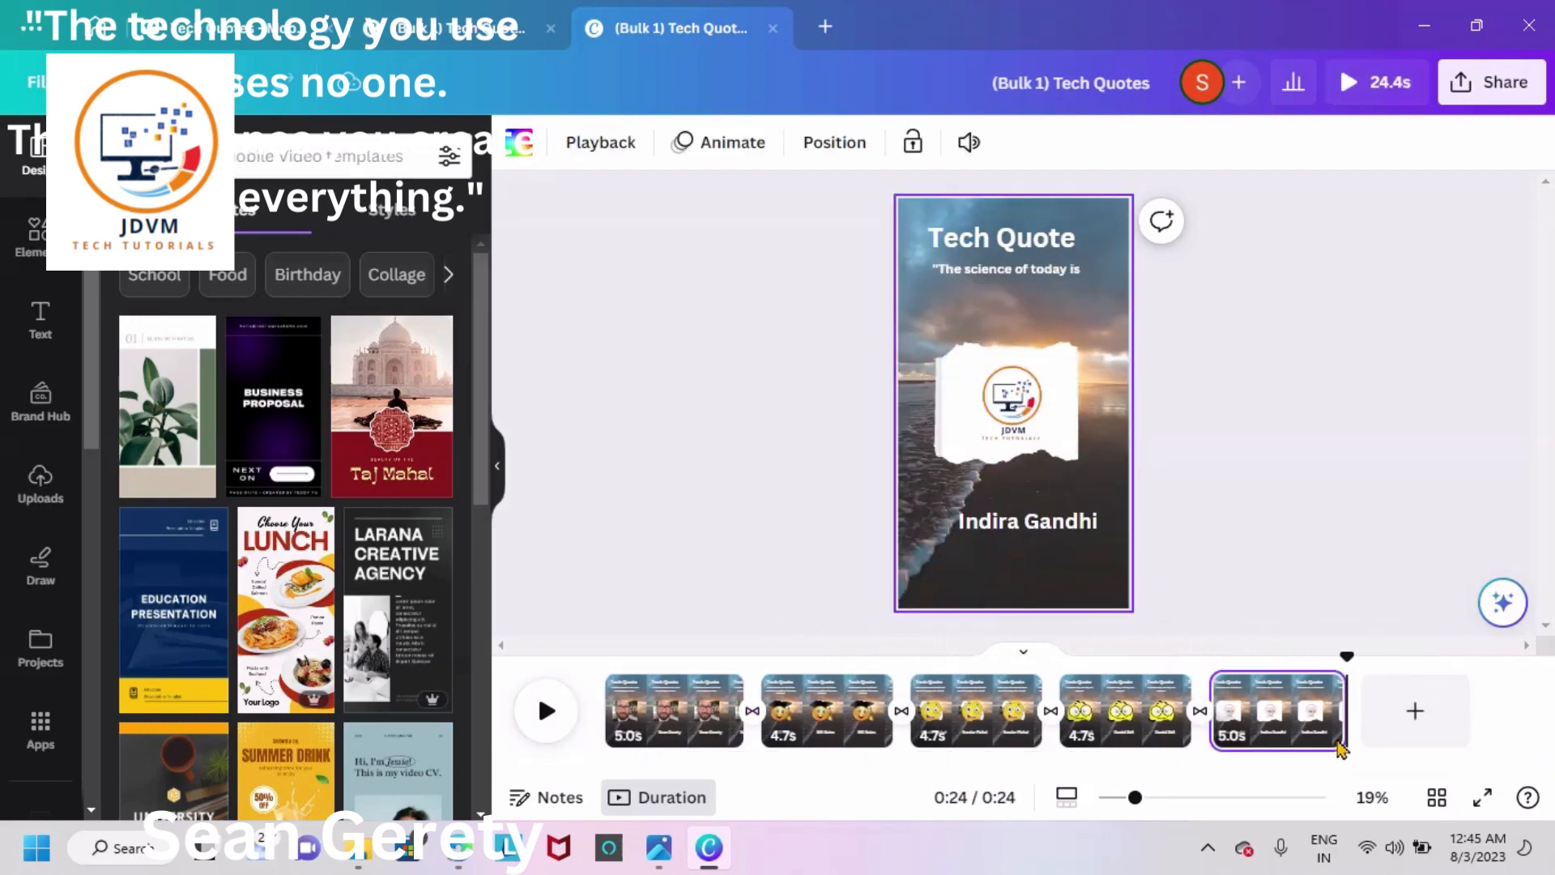
On the last page, shift the author name to the left to centre it and move the quote text slightly down.
left_click(658, 733)
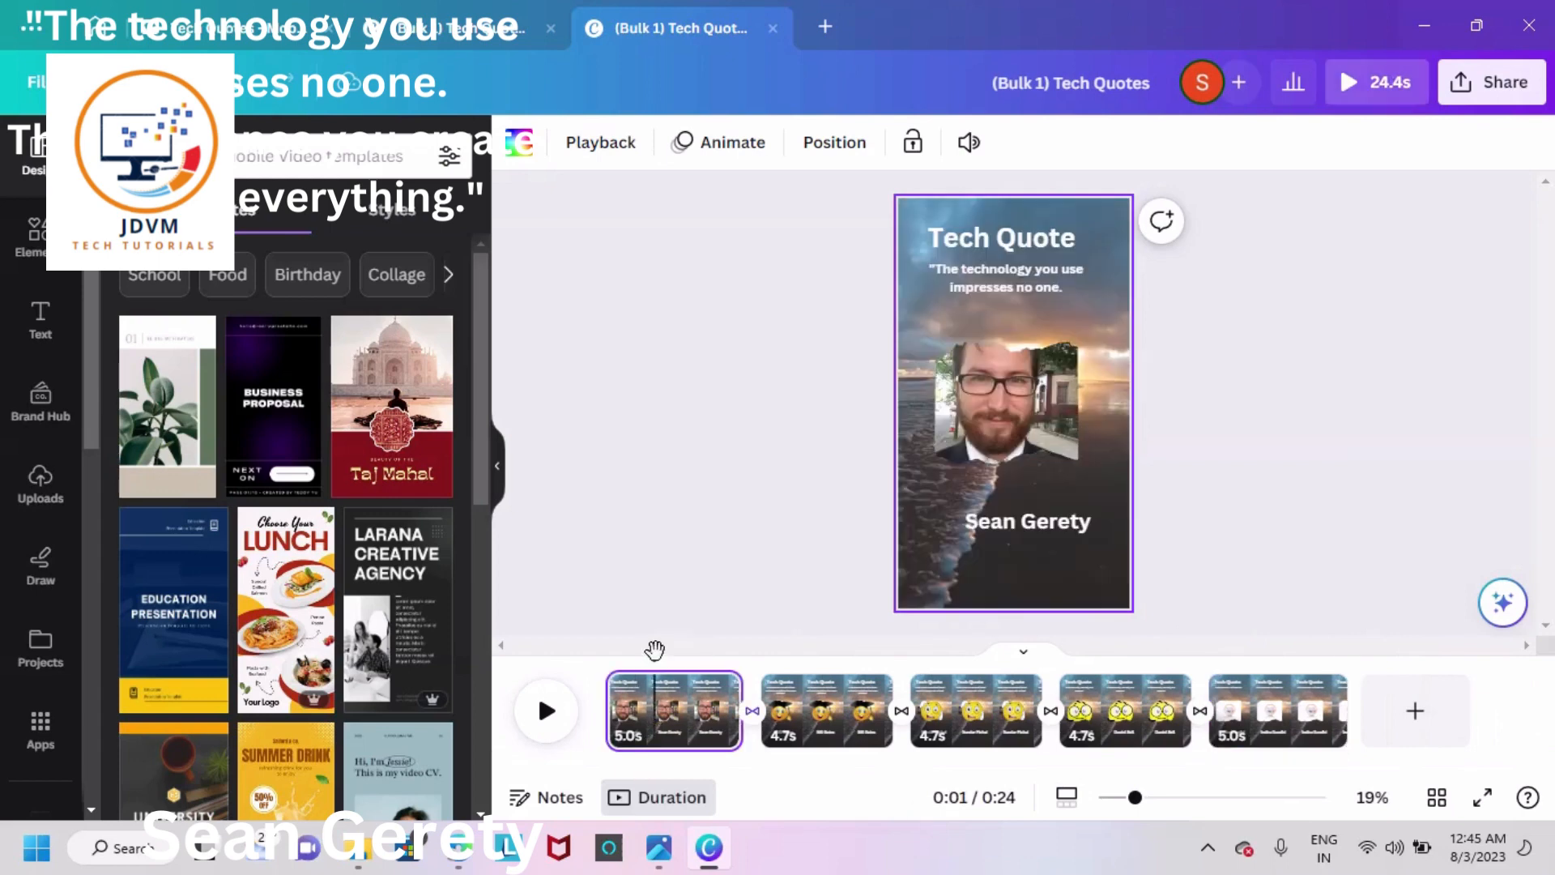
left_click_drag(648, 635, 1347, 603)
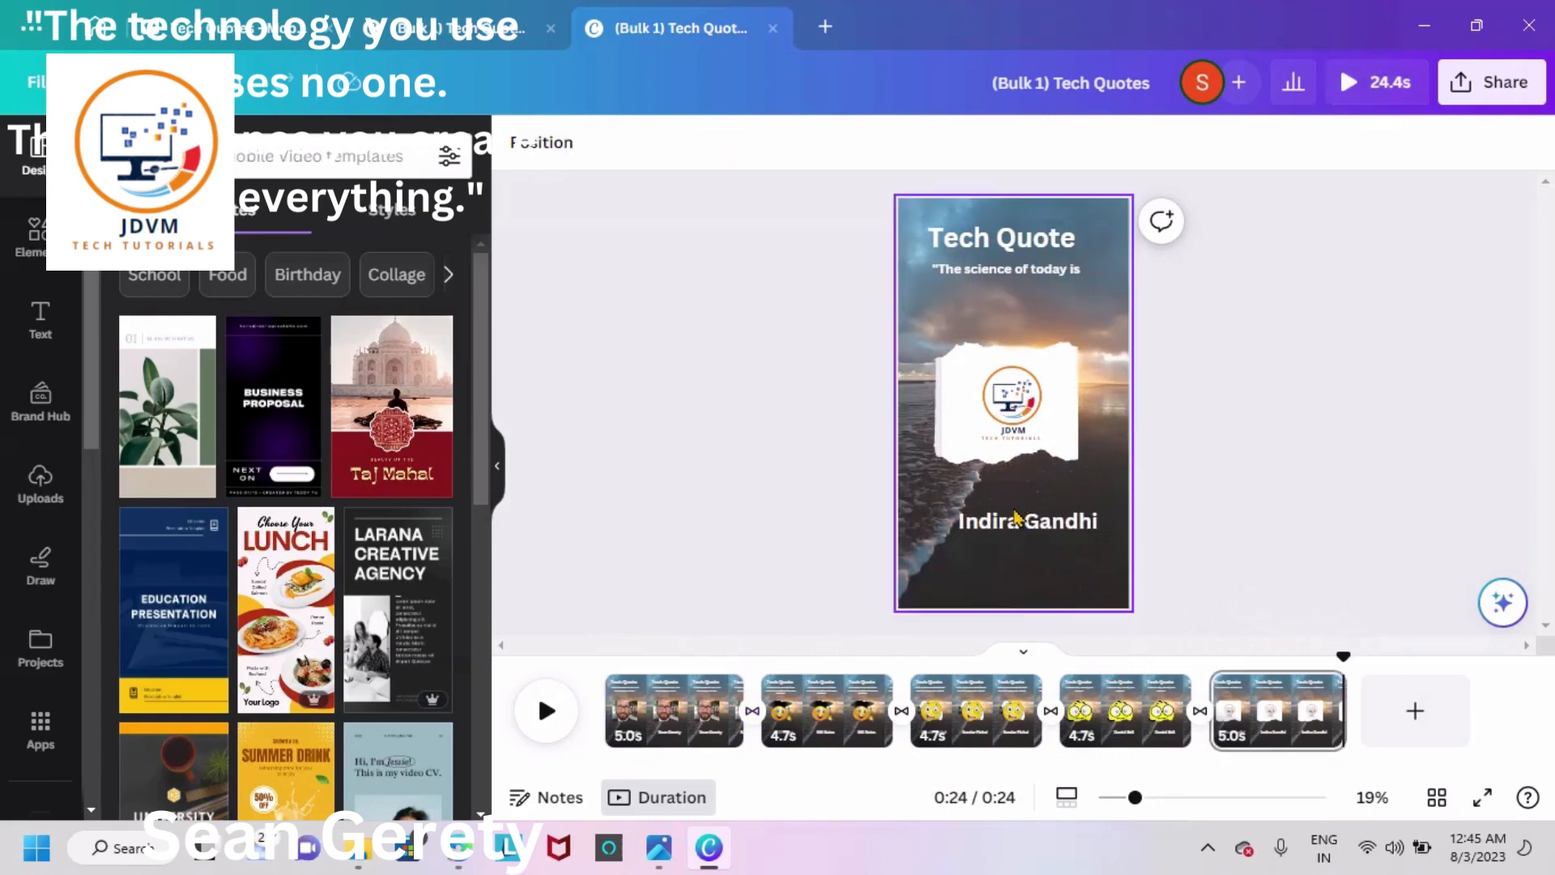
left_click_drag(1012, 525, 993, 528)
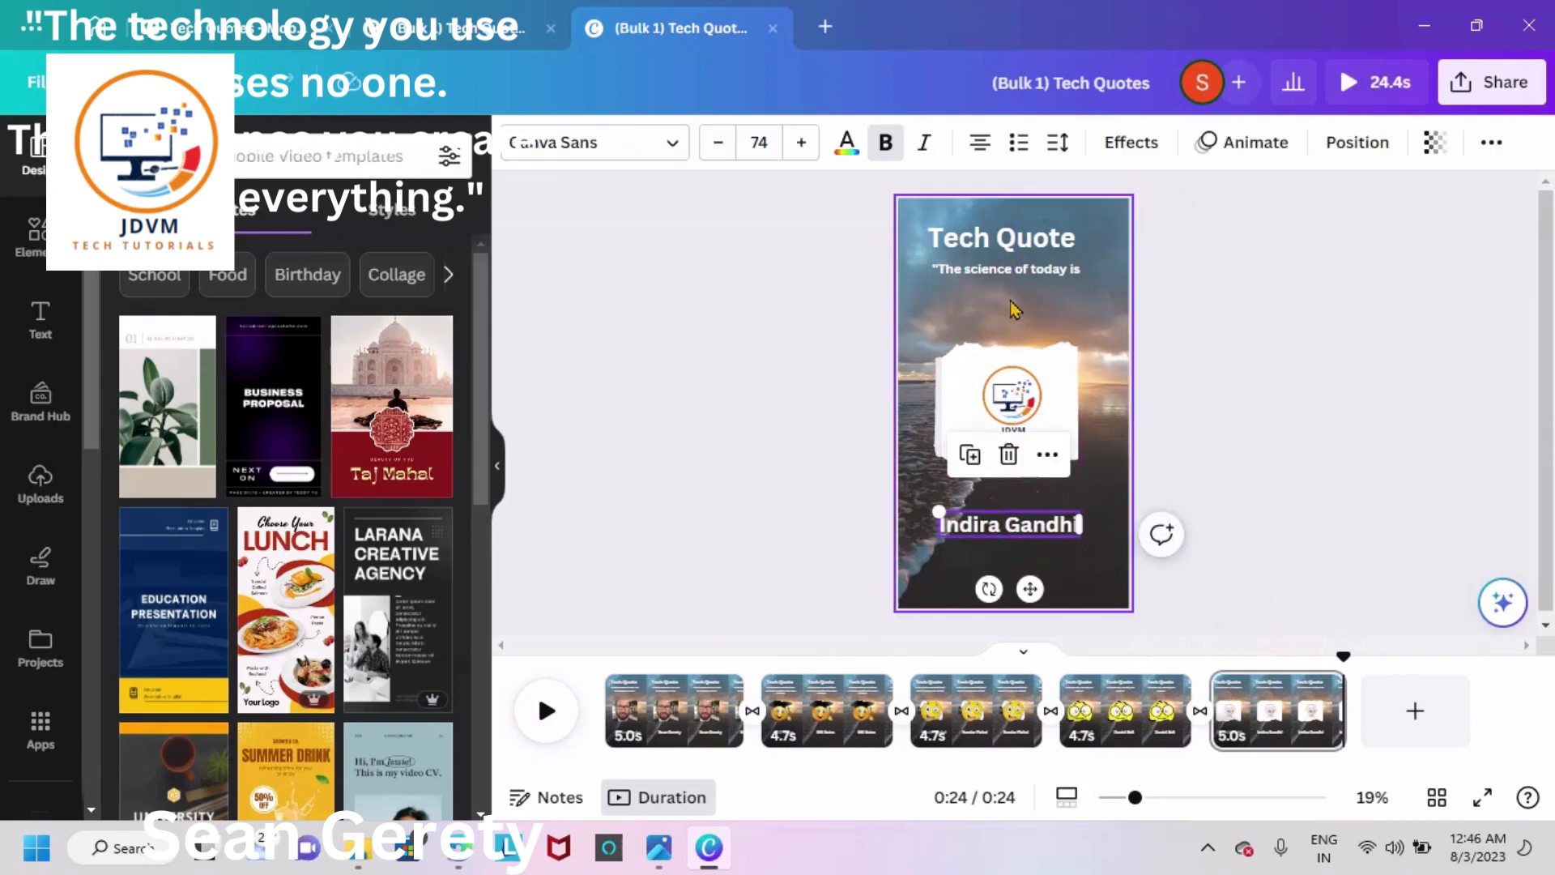
left_click(1017, 272)
left_click_drag(1014, 270, 1012, 299)
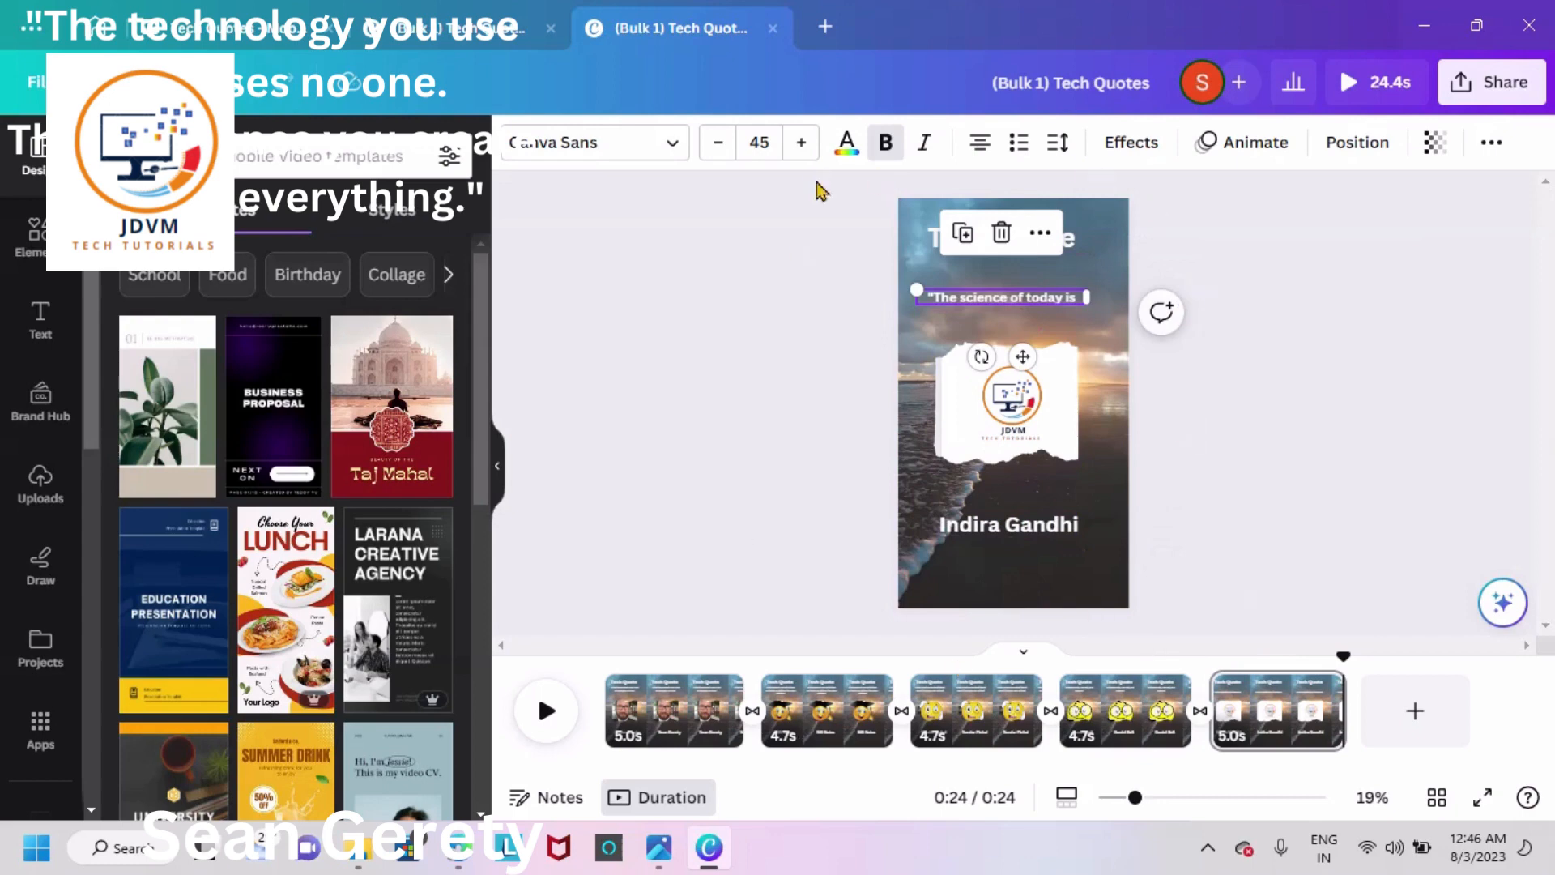
Review the second through fifth generated pages one after another to check their quotes, images and author names.
left_click(814, 708)
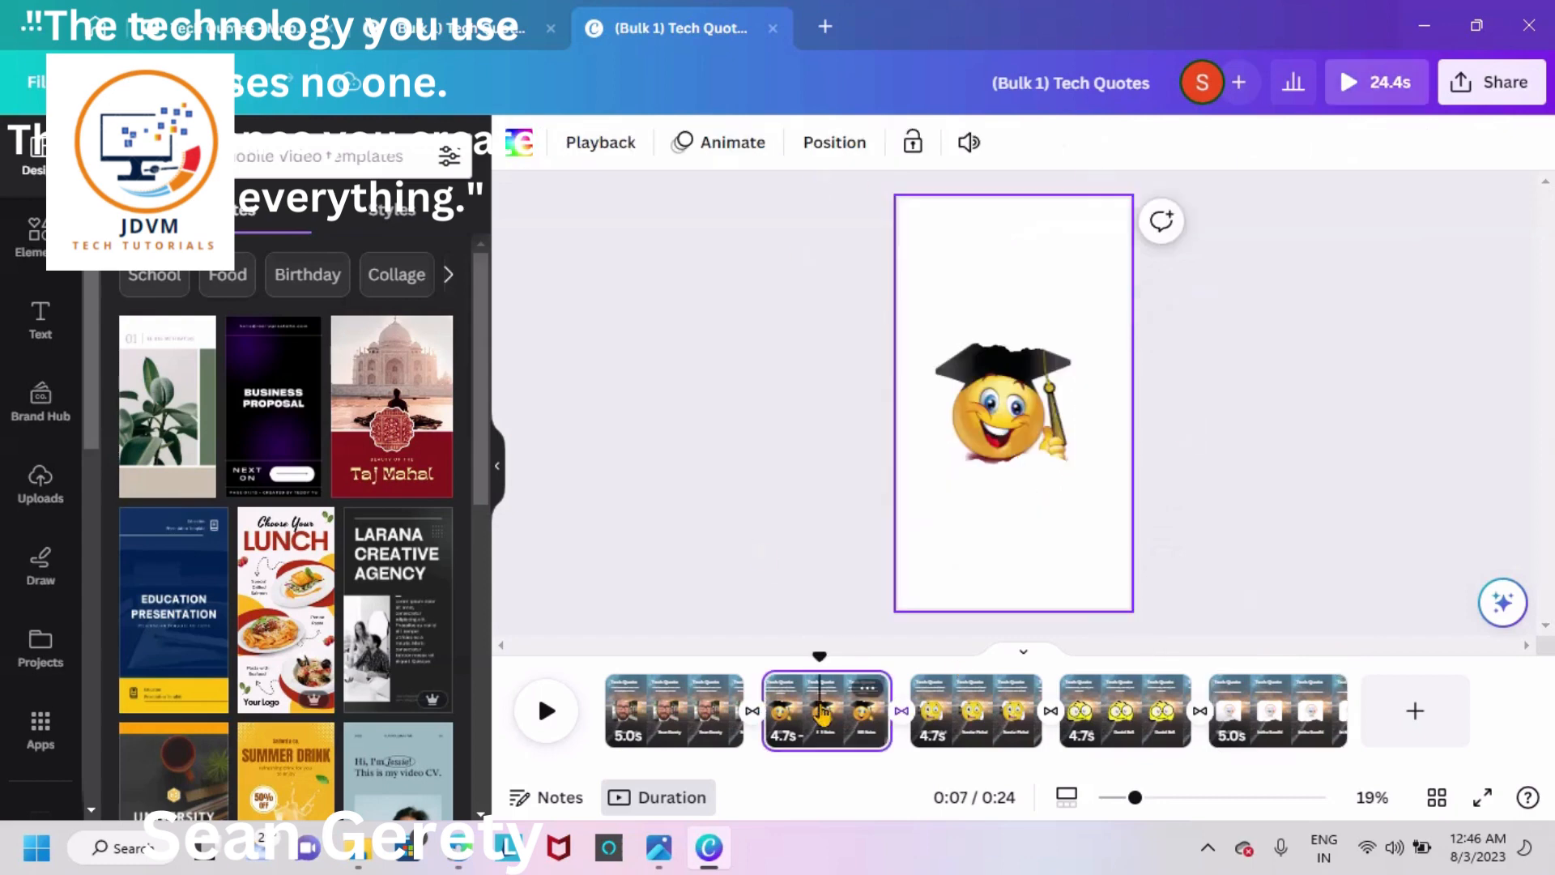
left_click(966, 729)
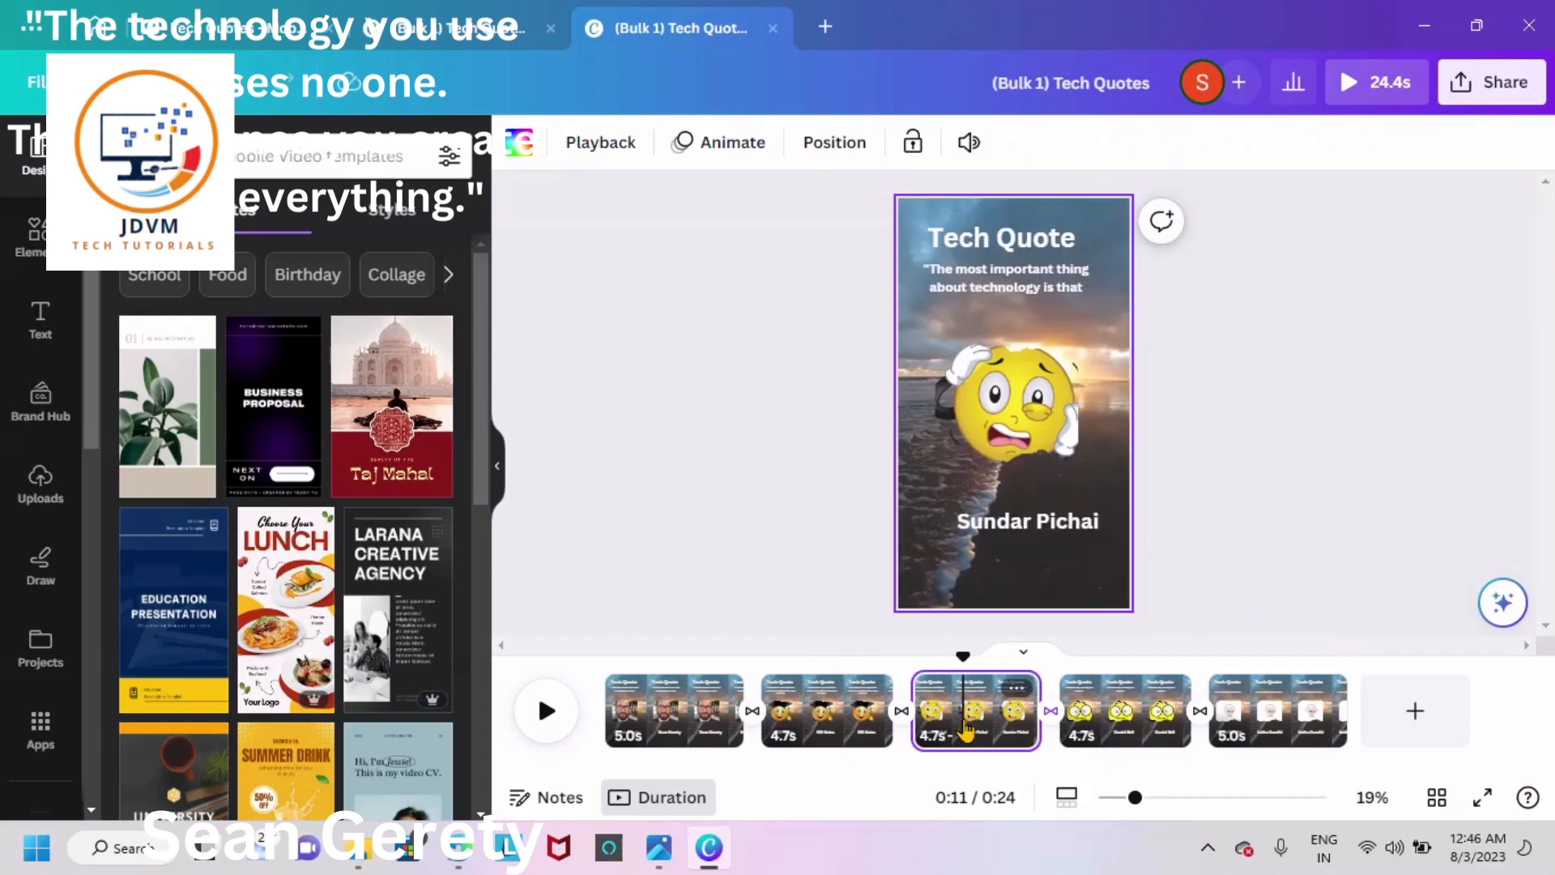
left_click(1132, 703)
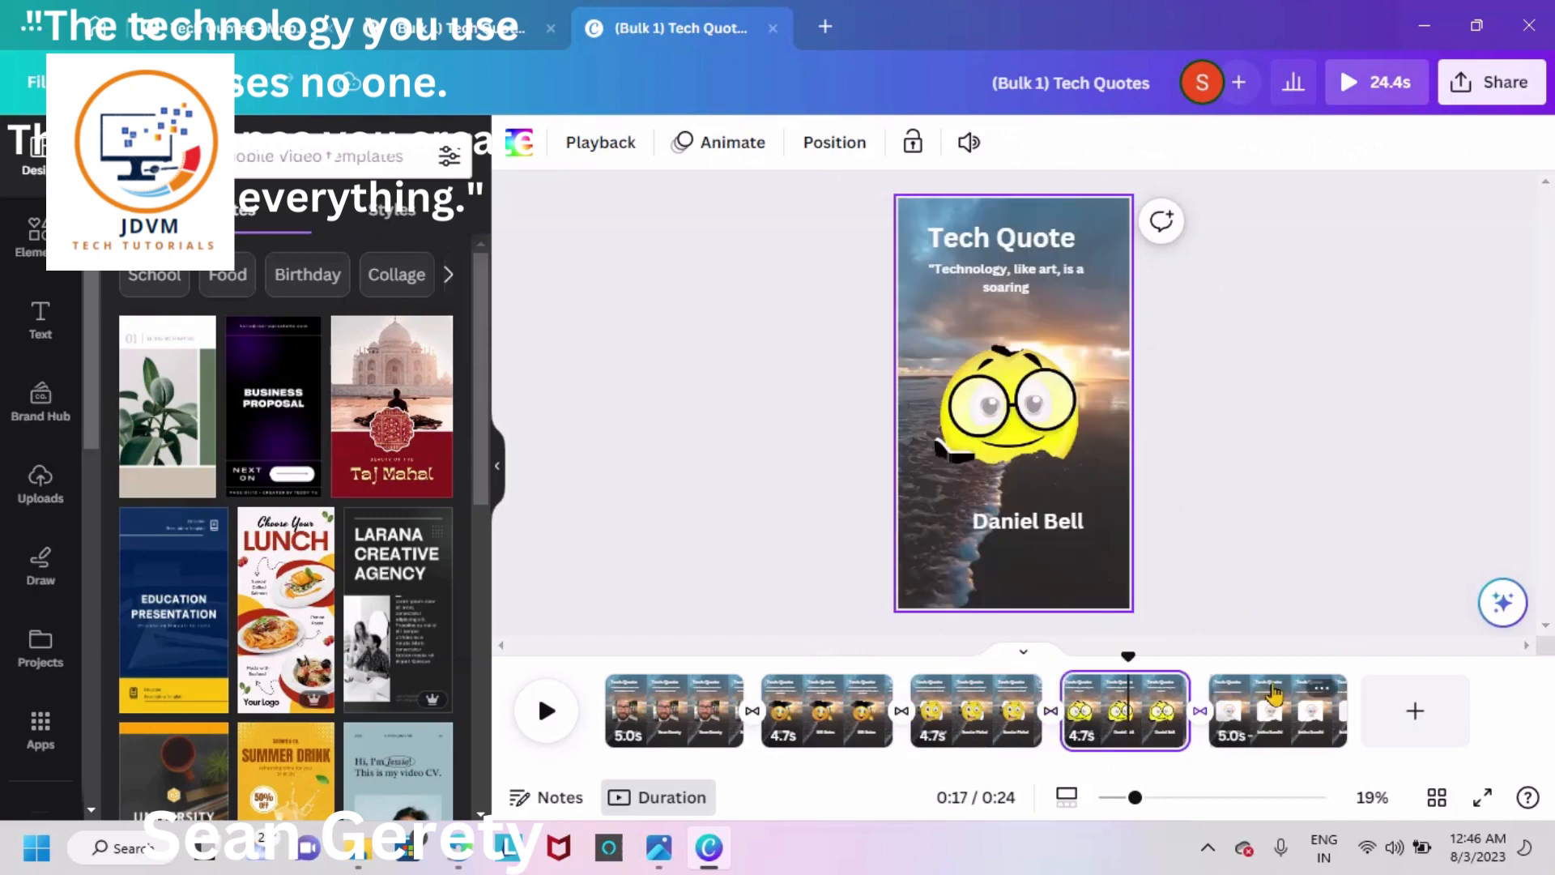
left_click(1274, 695)
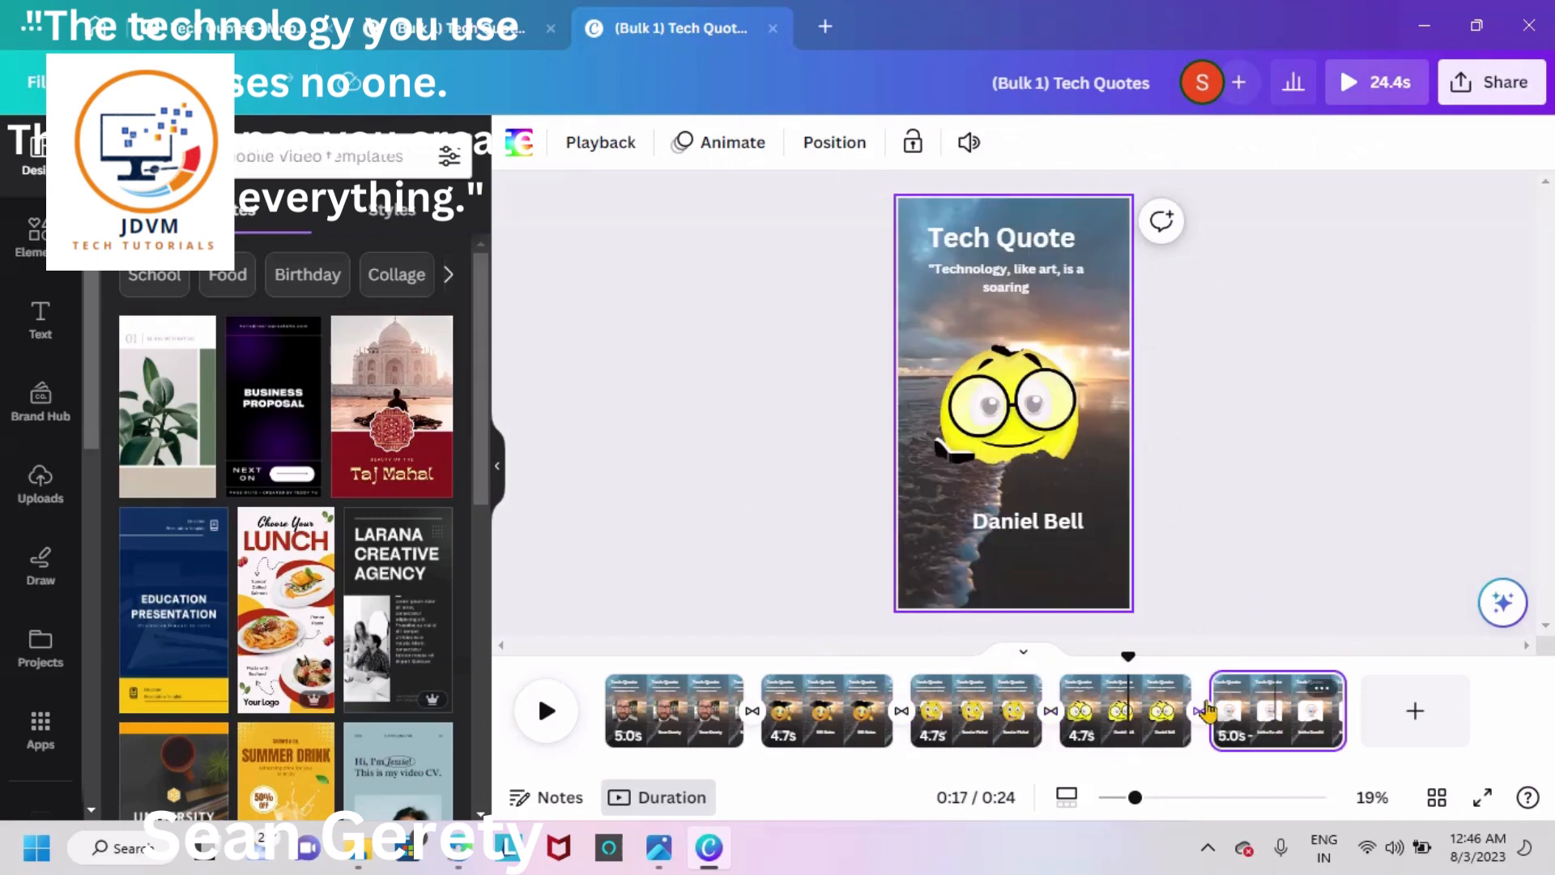
On the first page, move the quote text slightly down and shift the framed portrait slightly down and to the left.
left_click(695, 729)
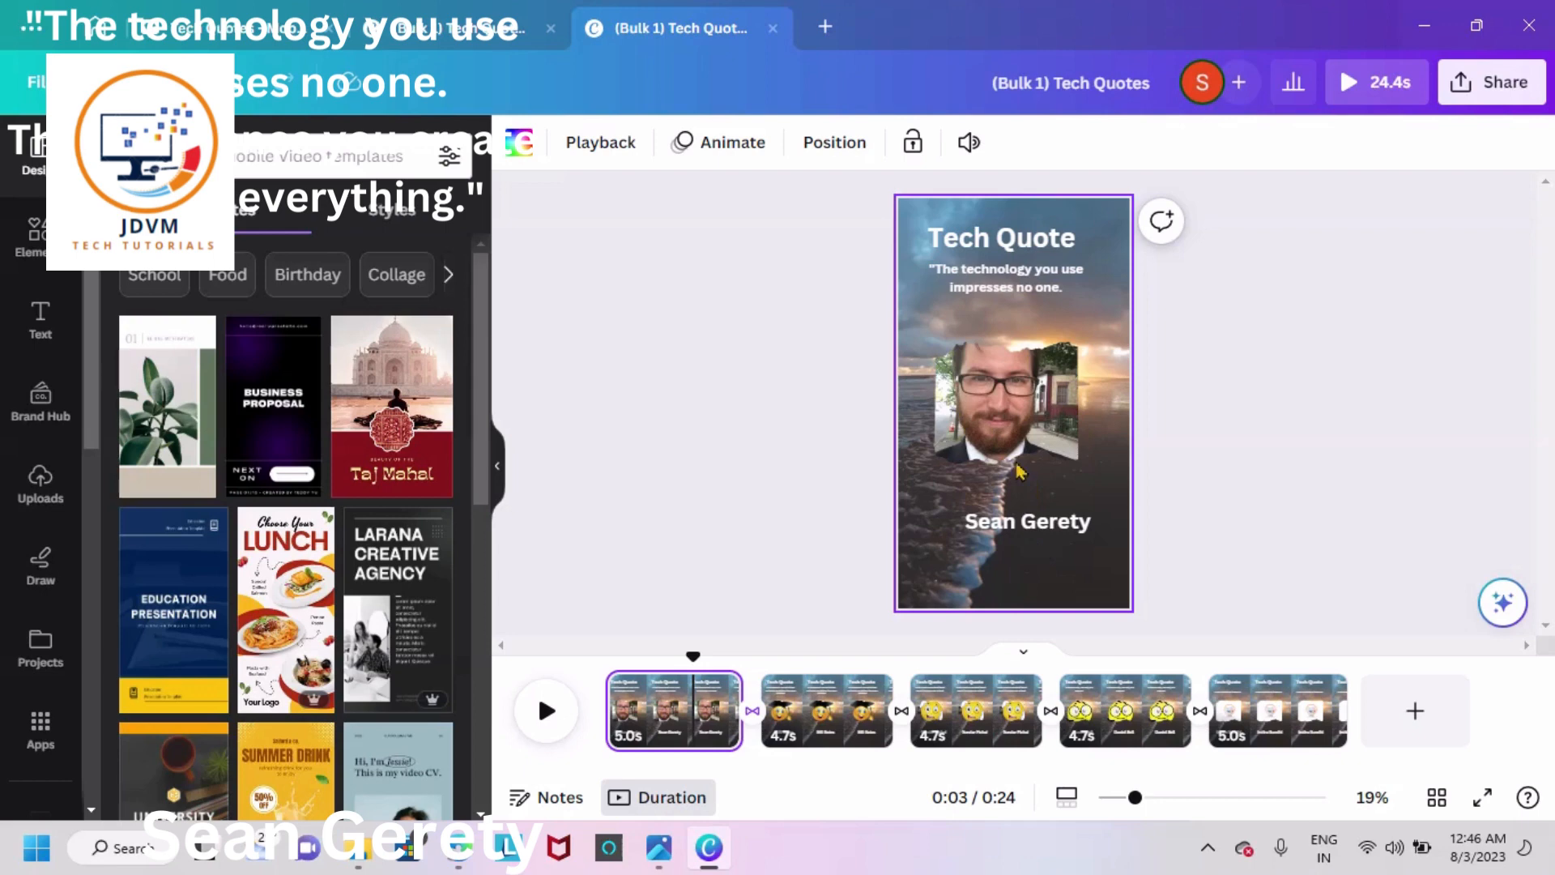
left_click(990, 278)
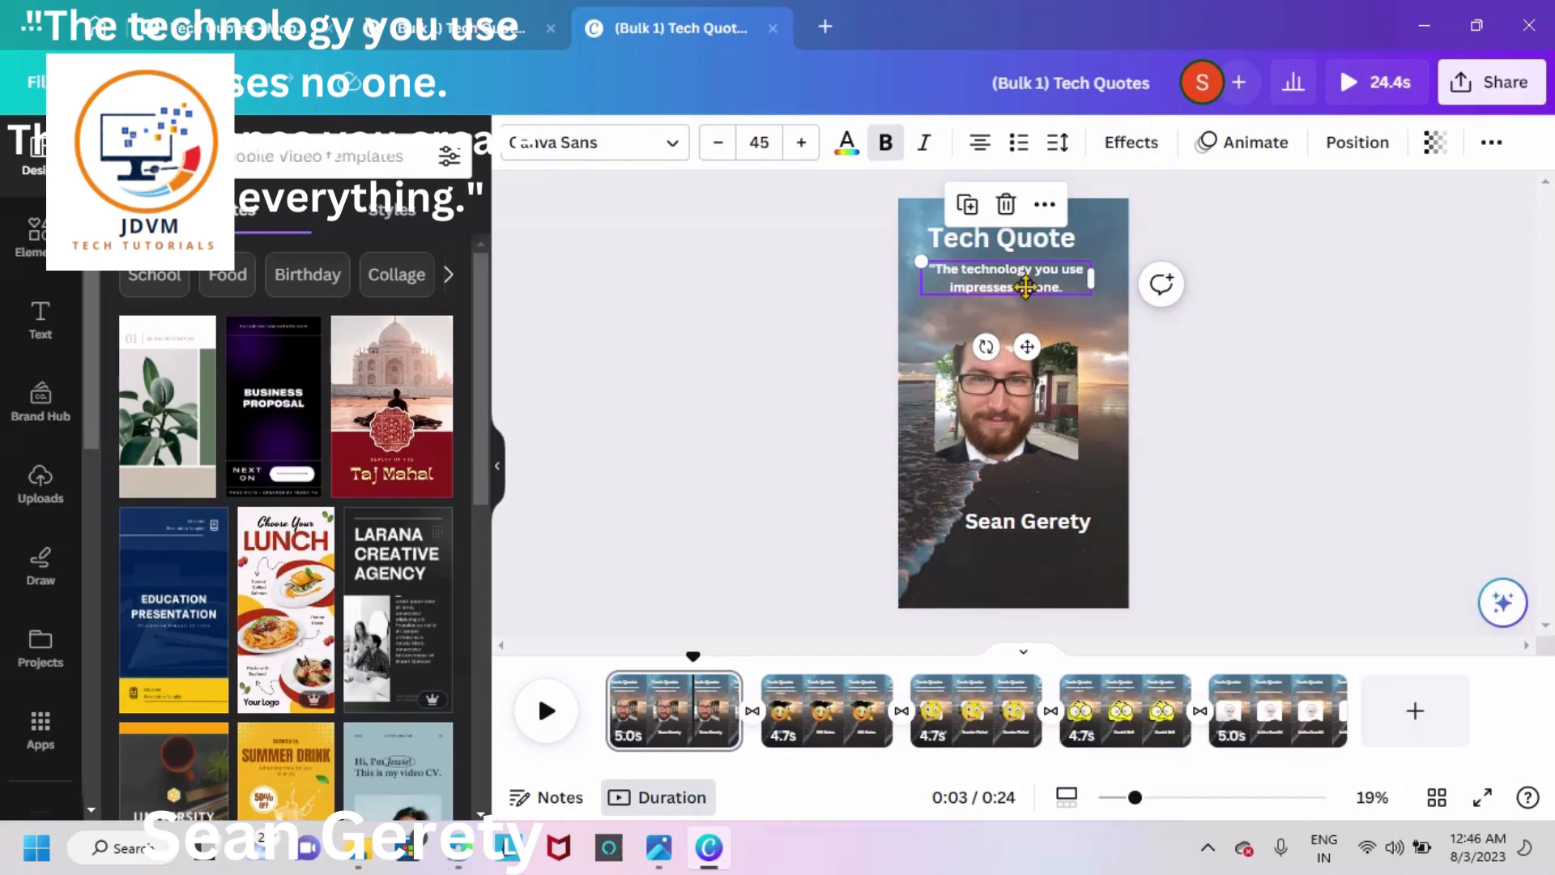
left_click_drag(1026, 276, 1025, 301)
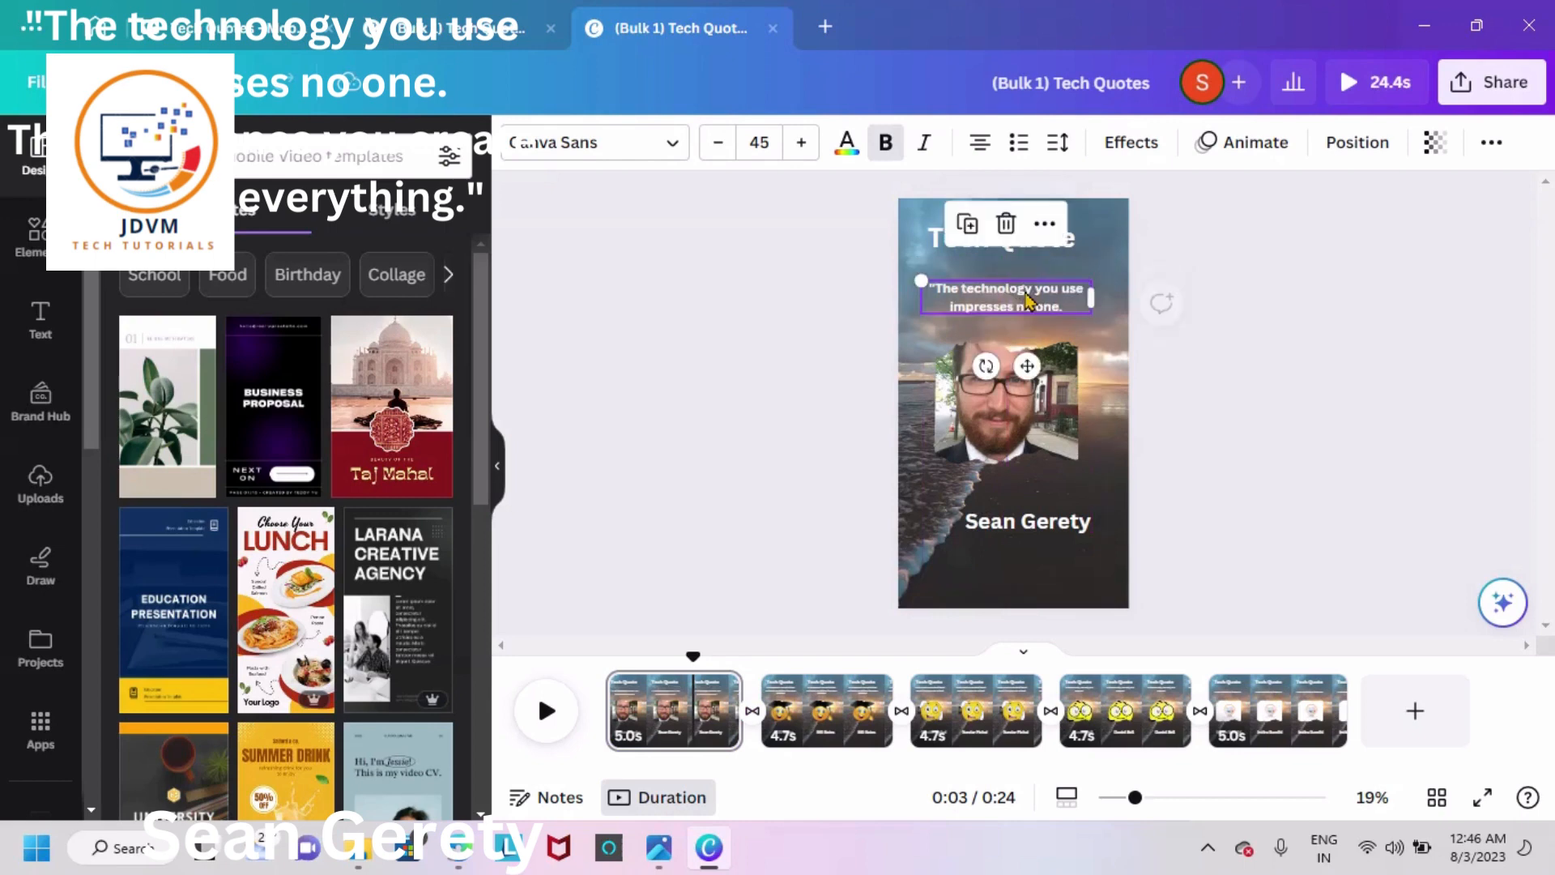
left_click(1002, 441)
left_click_drag(1002, 442, 999, 449)
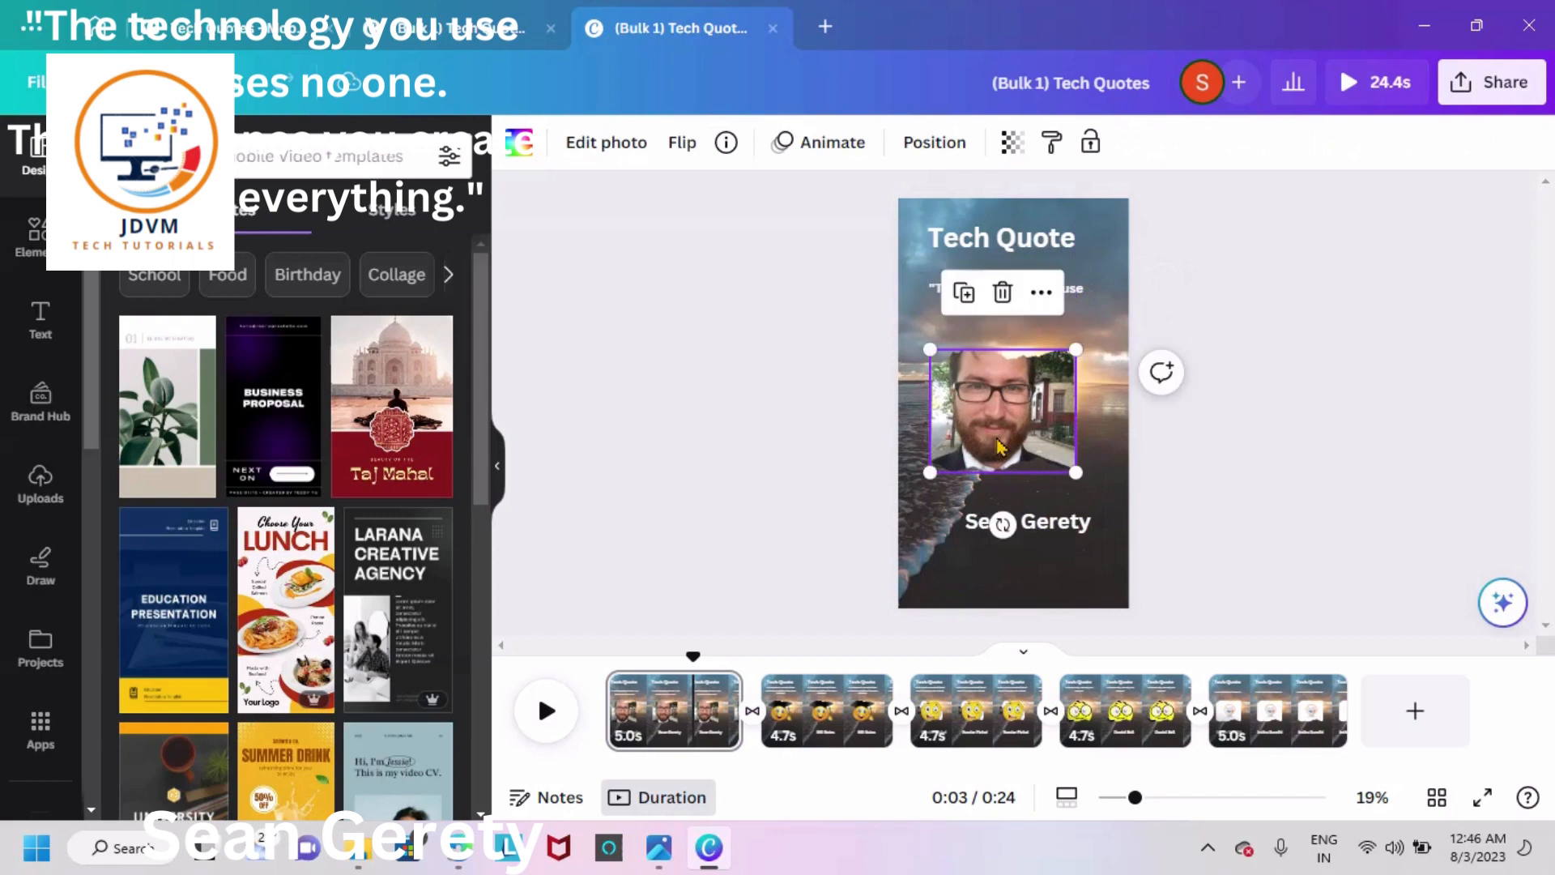
left_click(1255, 492)
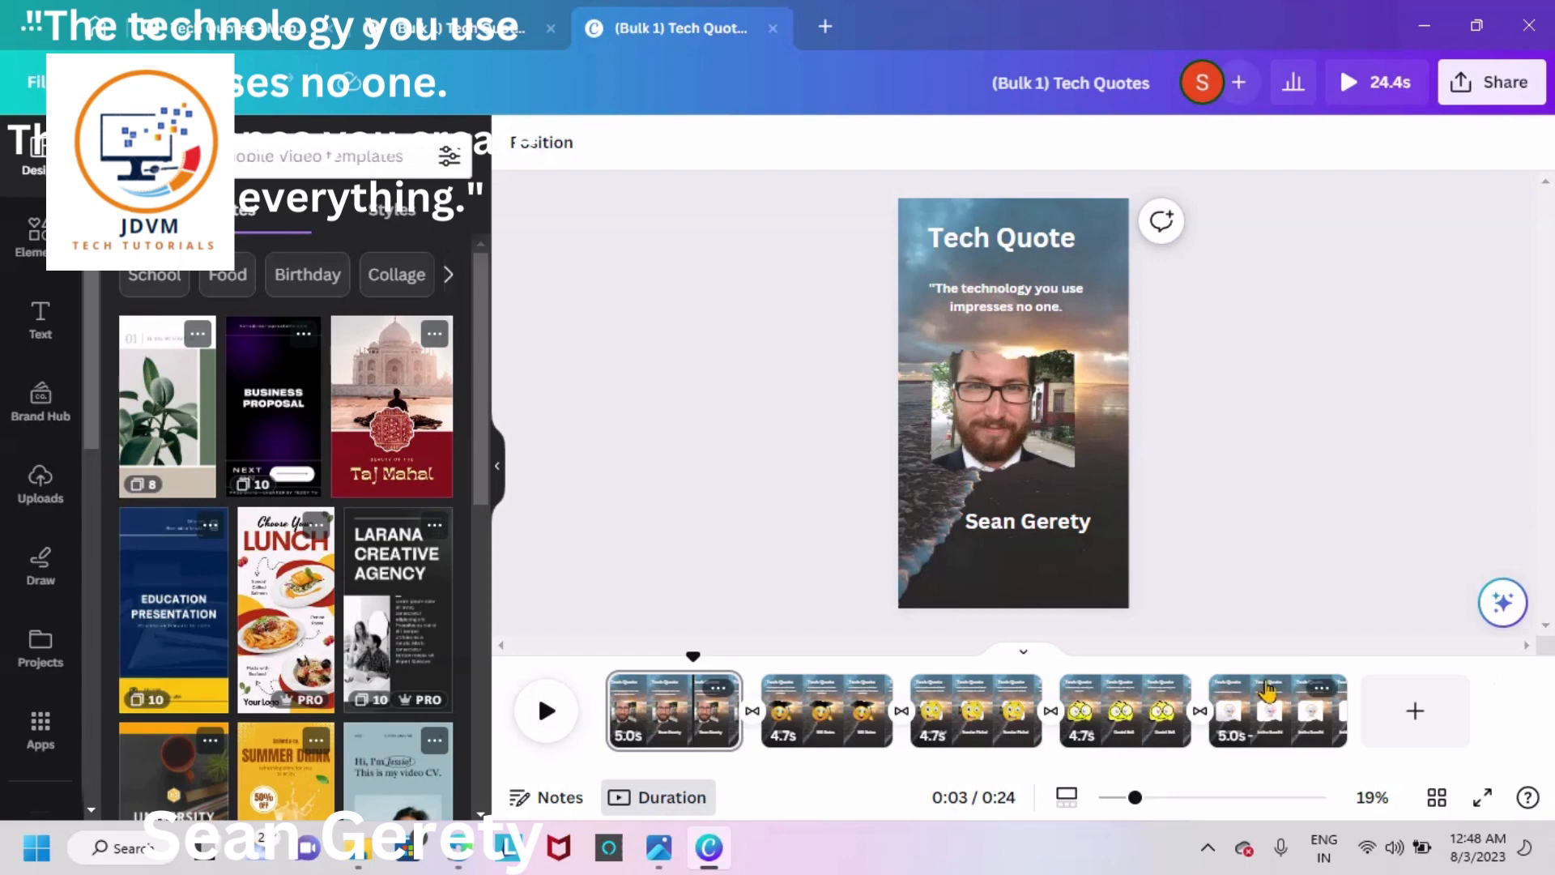
left_click(1208, 846)
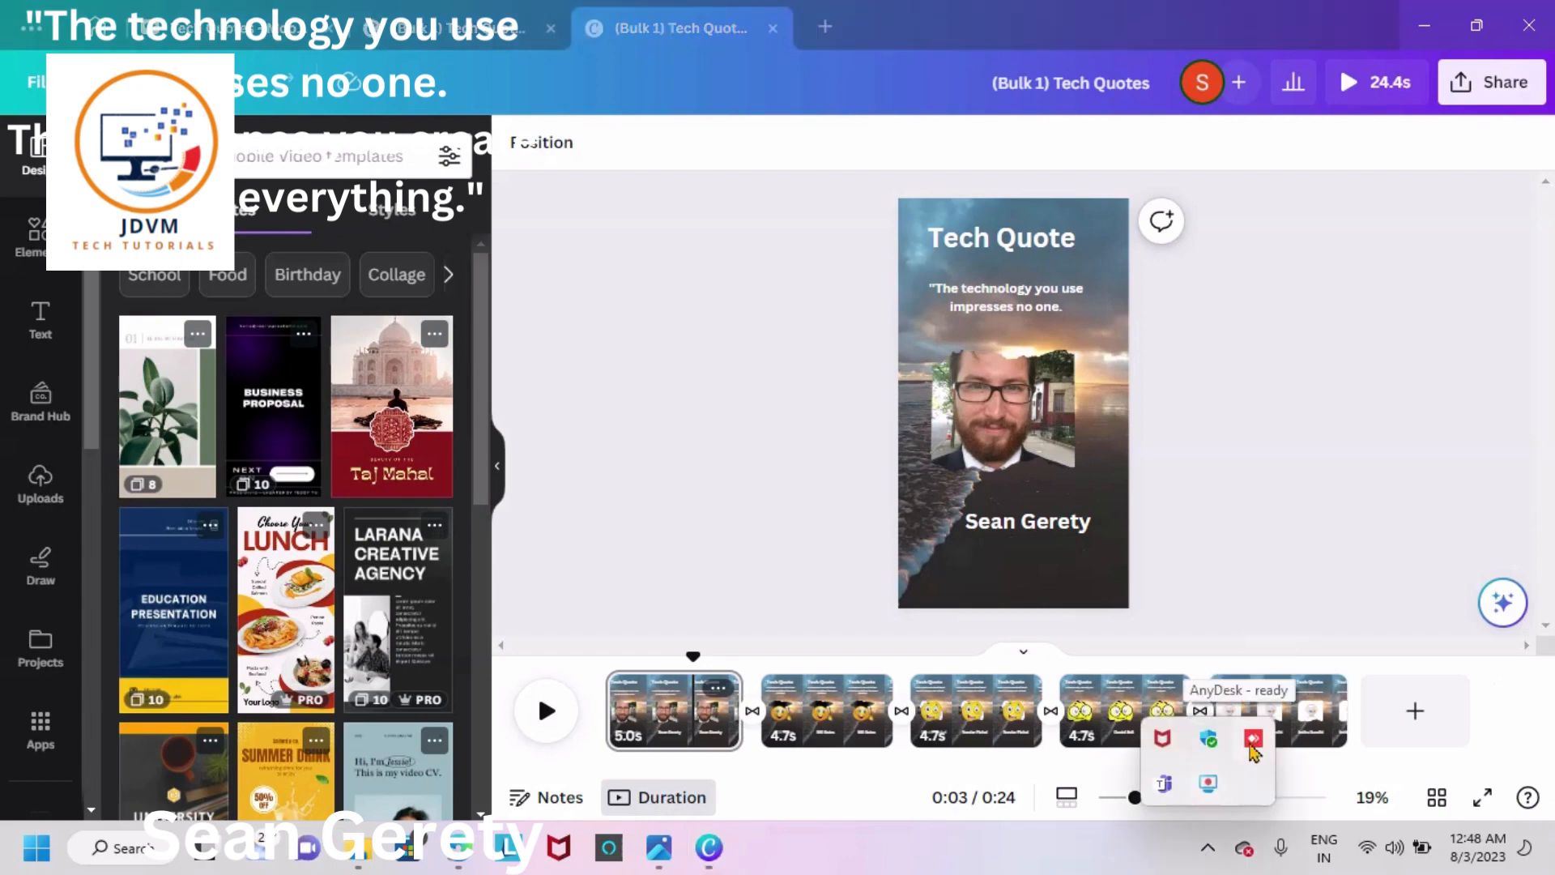
right_click(1210, 790)
left_click(1170, 746)
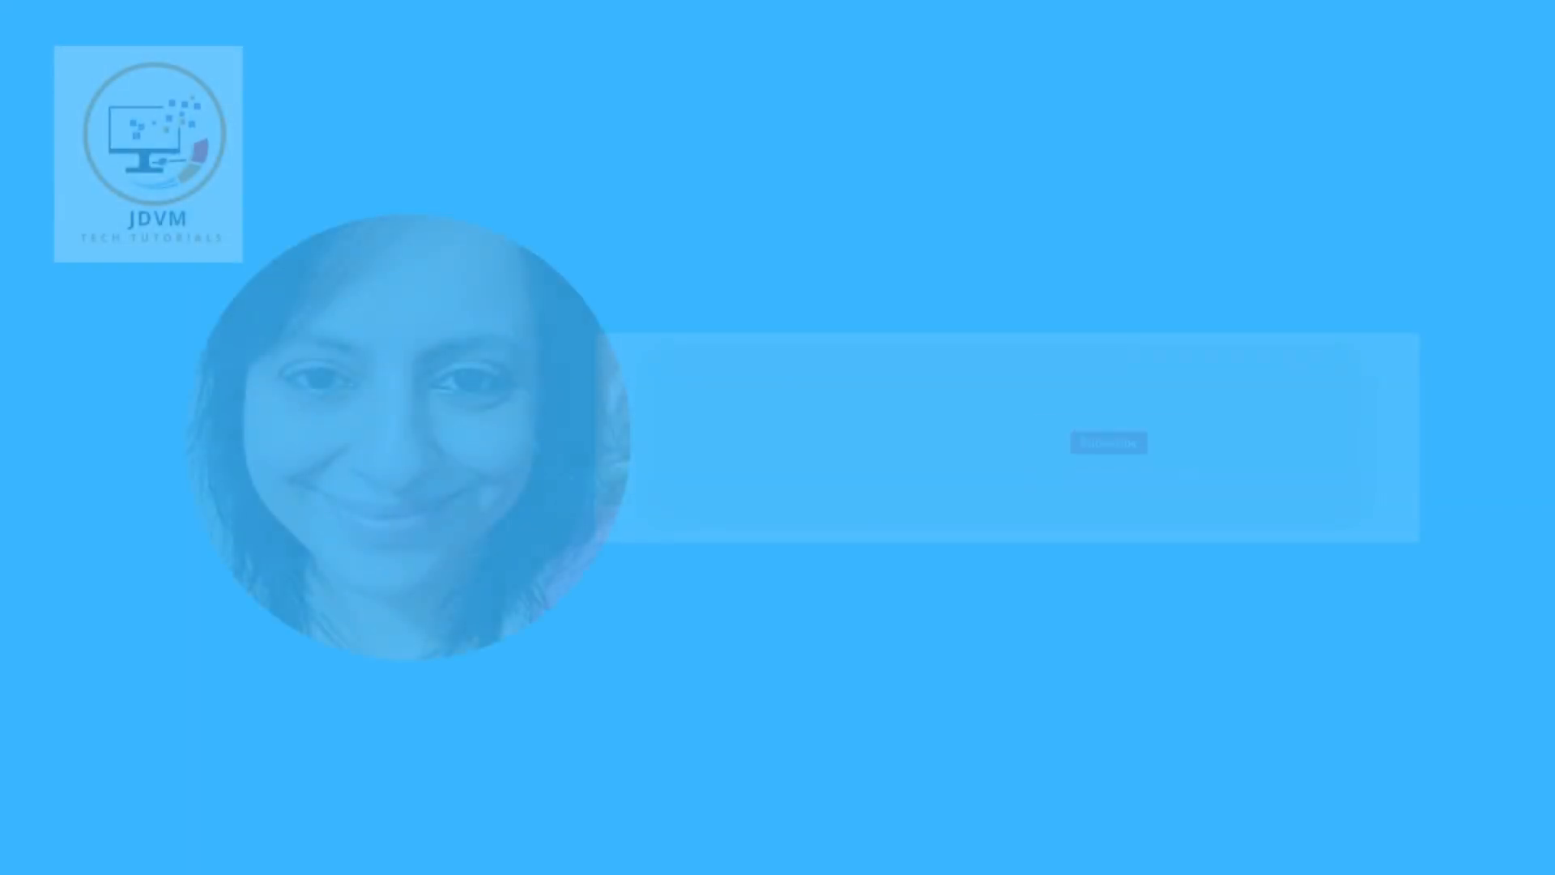